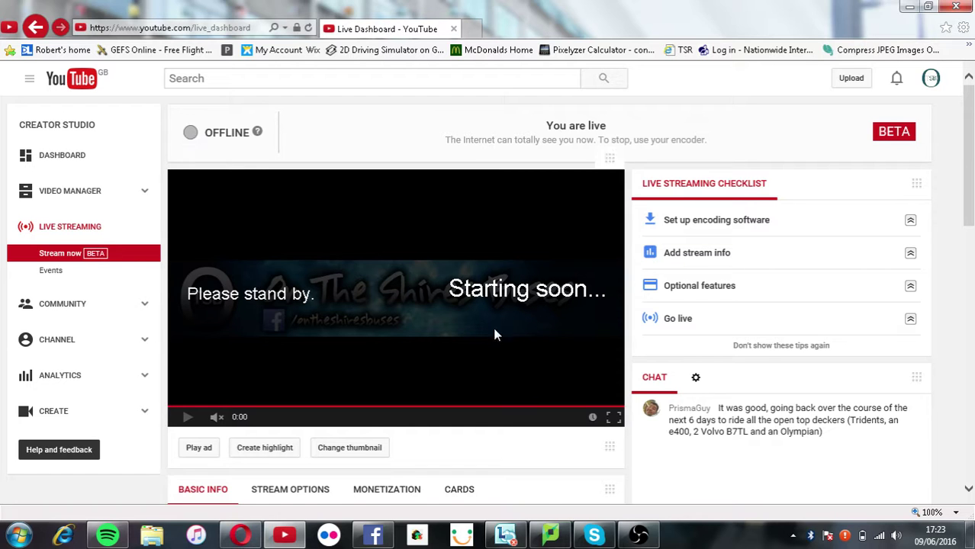
- Check OBS and the YouTube live dashboard, then launch HELEN 3.2 from its desktop icon
click(637, 535)
click(626, 537)
scroll(408, 264, down, 2)
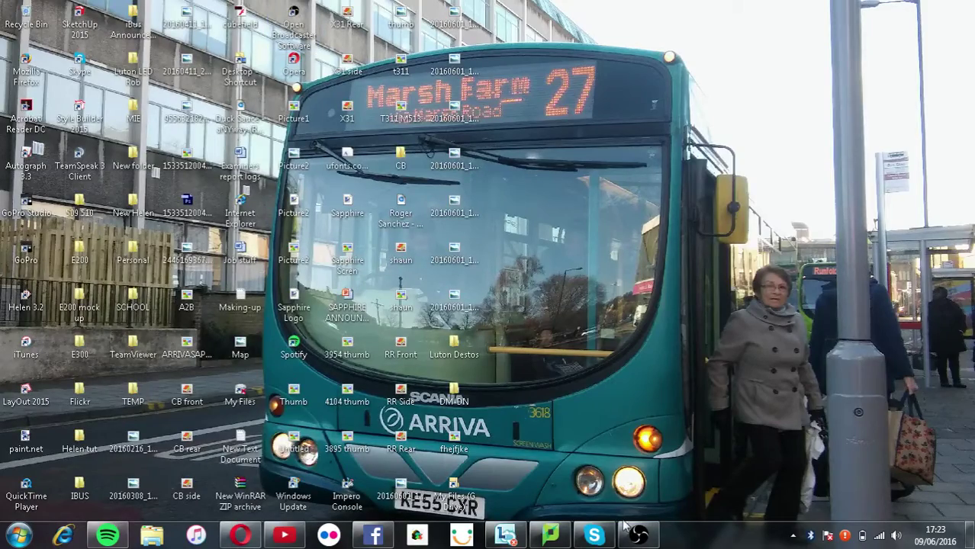
click(276, 540)
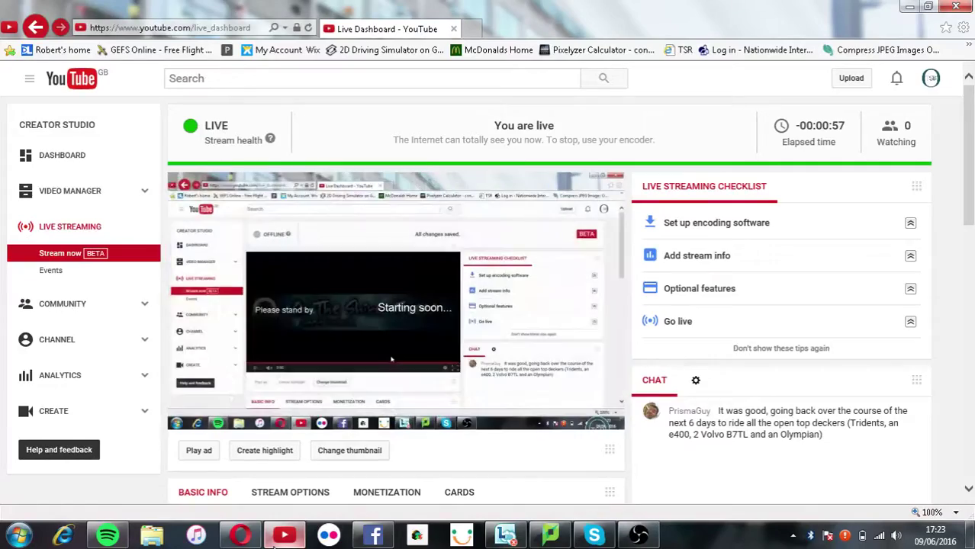
click(277, 540)
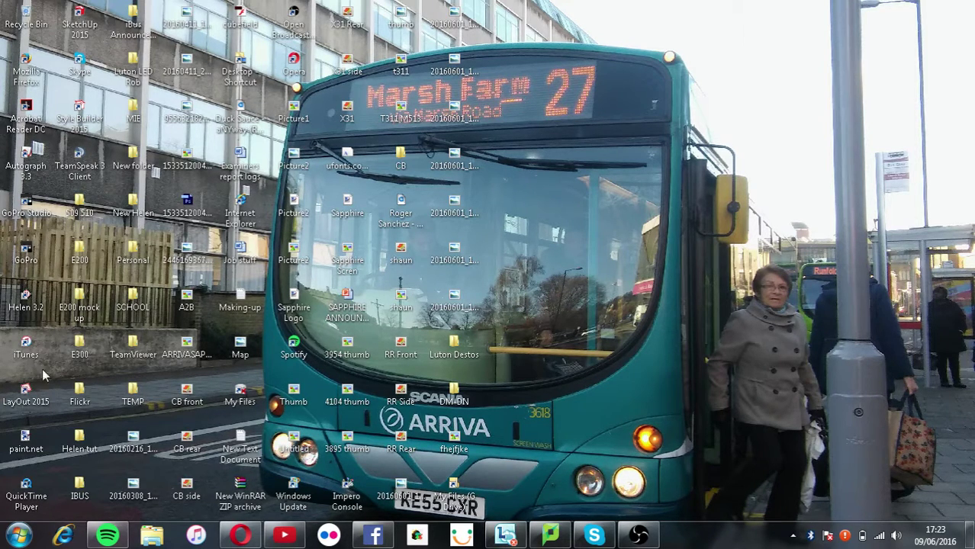
double_click(42, 313)
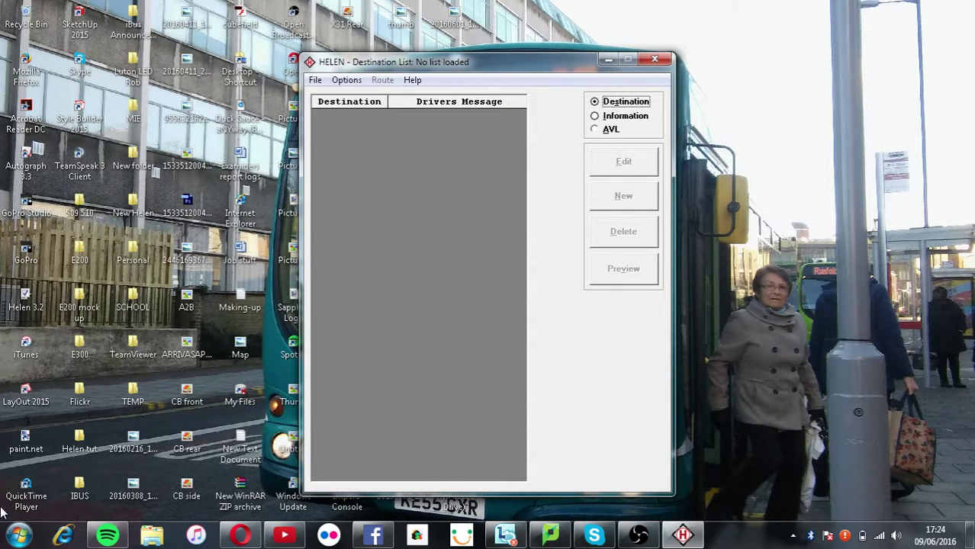
- Scroll through the YouTube dashboard's Basic Info, then hide the browser to return to HELEN
mouse_move(122, 539)
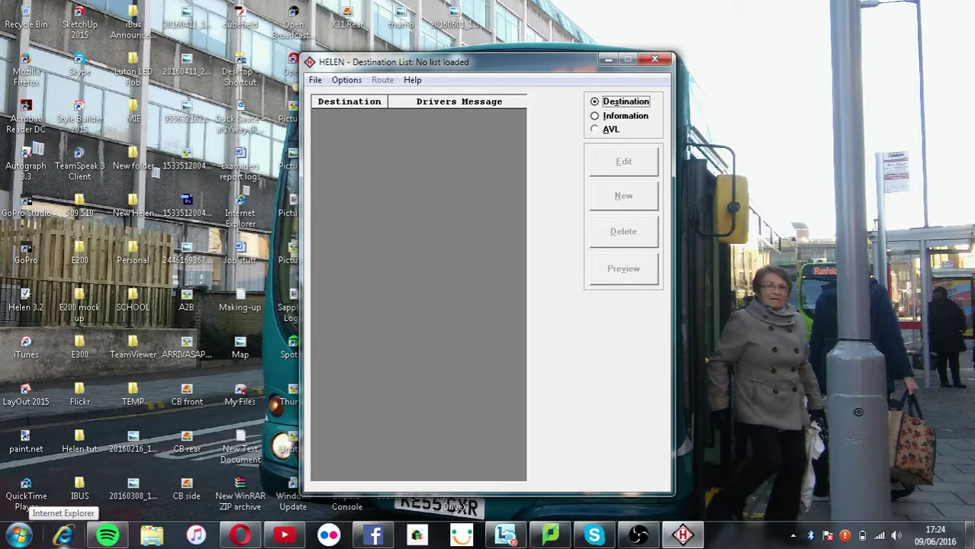
mouse_move(255, 537)
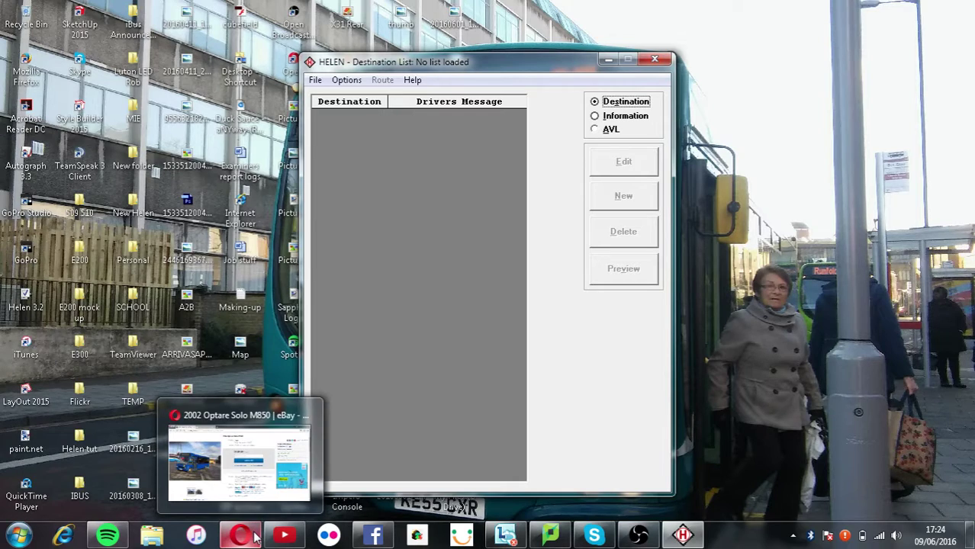
click(285, 536)
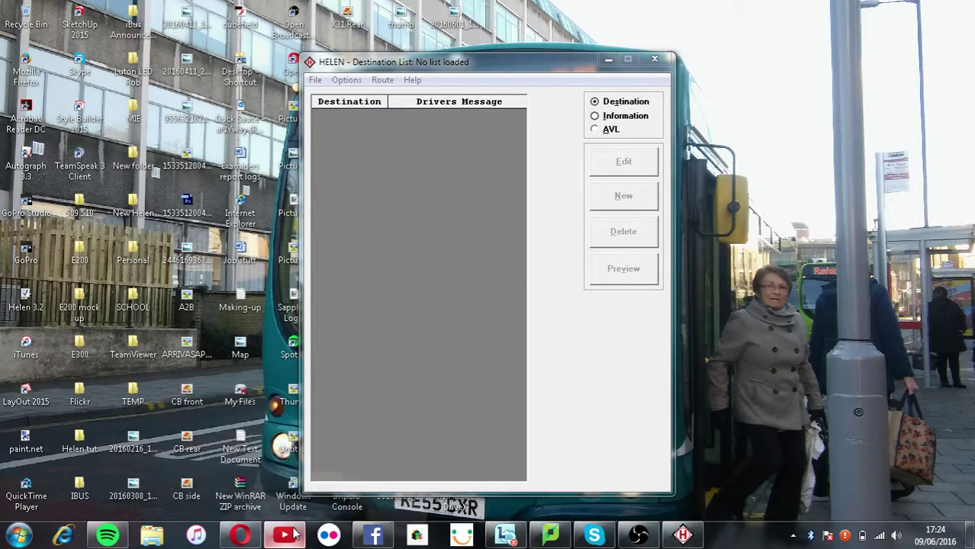
scroll(324, 503, down, 3)
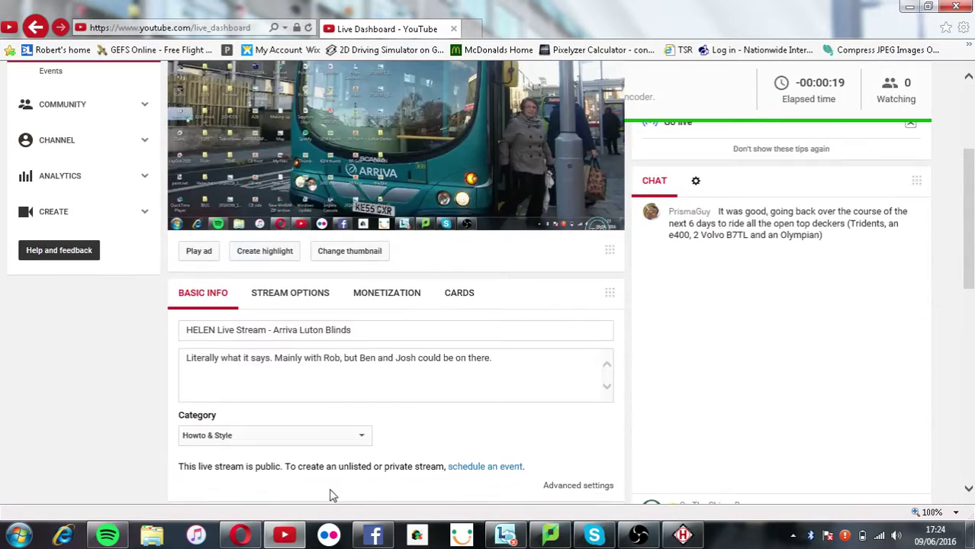
scroll(309, 500, up, 3)
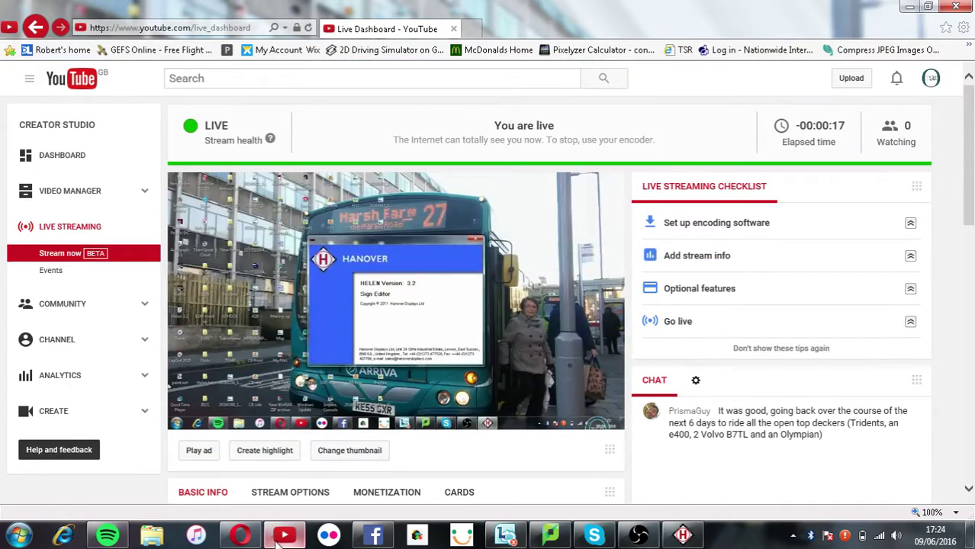
click(285, 536)
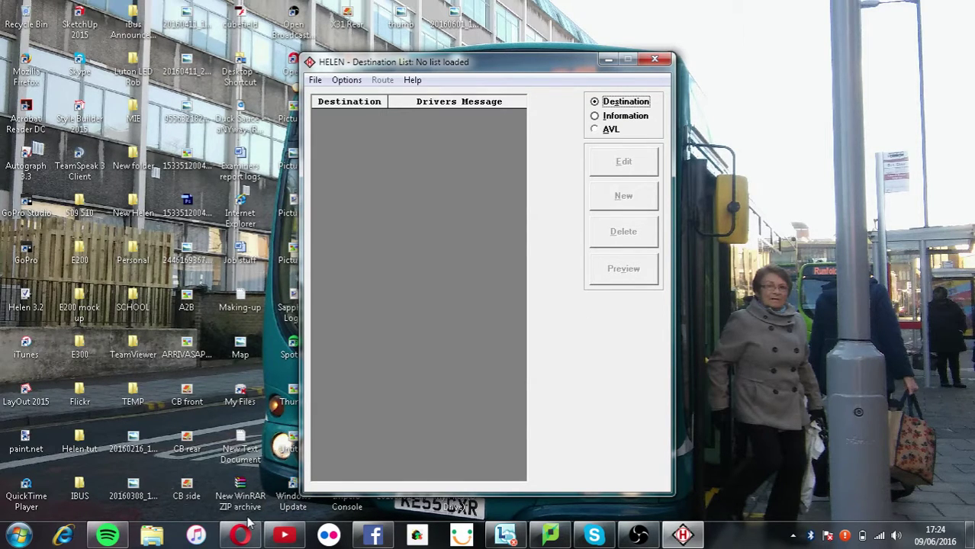
mouse_move(237, 535)
- Load the LN destination list from the Luton Destos folder while starting Spotify music
click(344, 80)
mouse_move(311, 74)
click(337, 112)
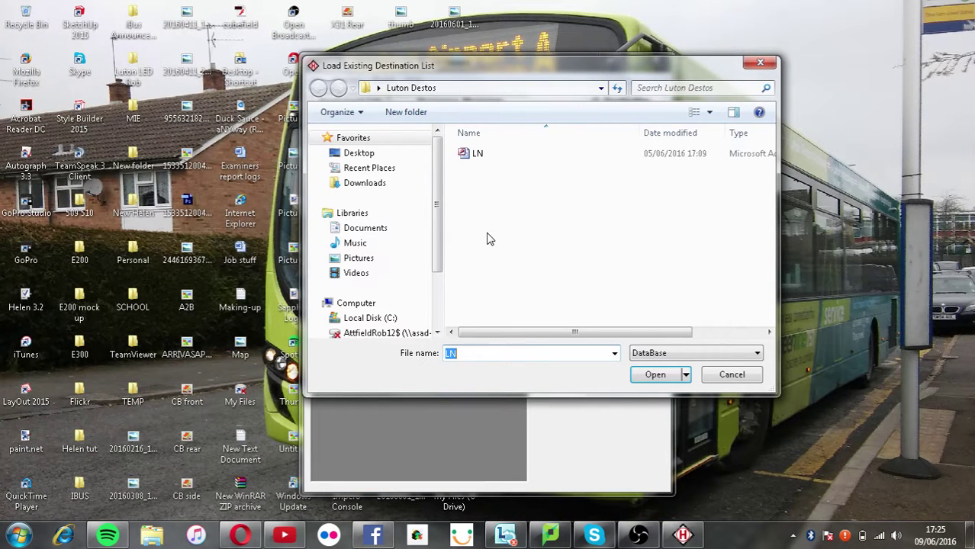
mouse_move(116, 539)
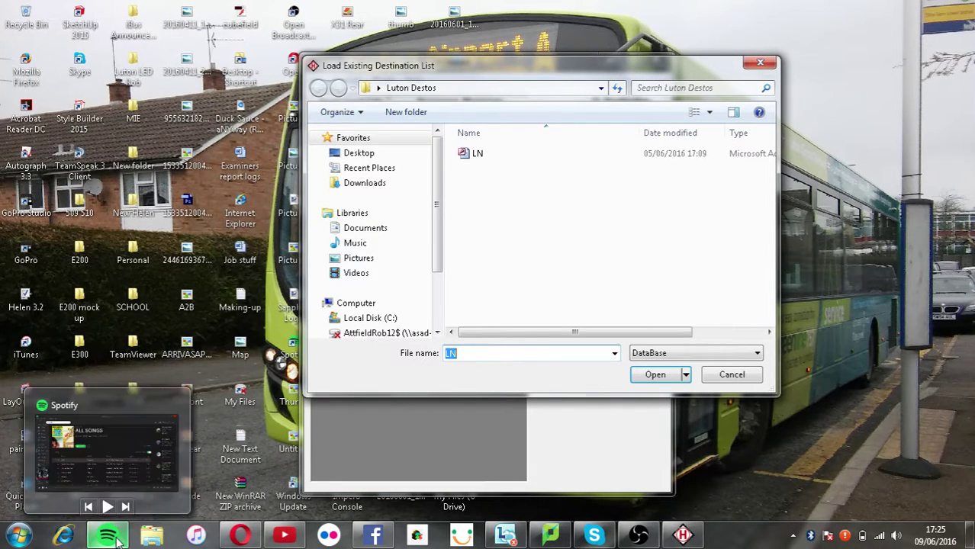
click(106, 506)
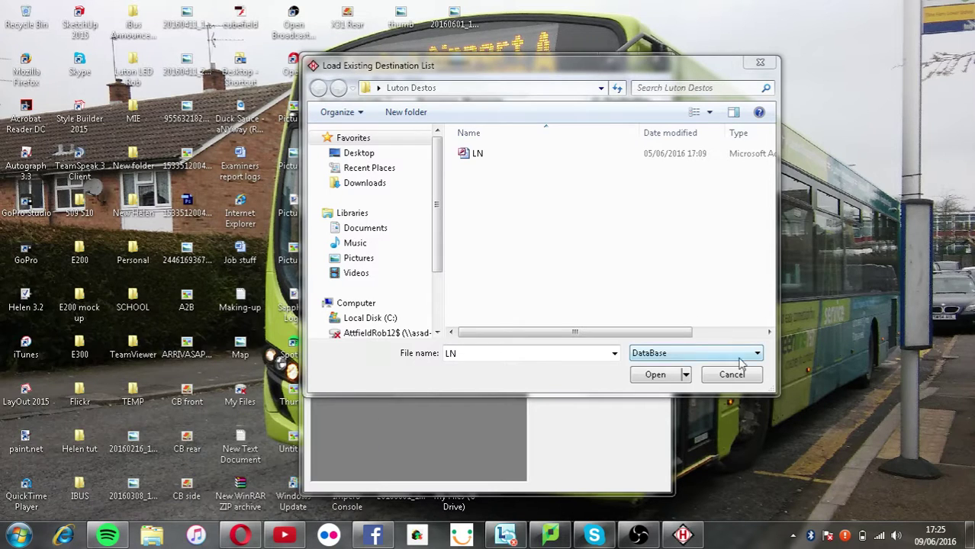
double_click(488, 154)
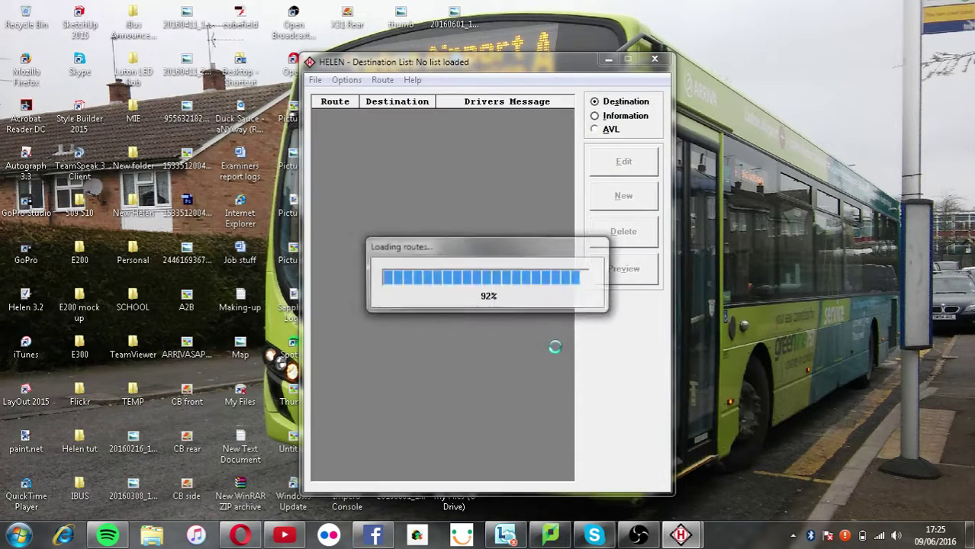
- Adjust the volume in the mixer, then scroll the LN list down to the route 27 entries
click(896, 537)
click(894, 499)
mouse_move(760, 492)
mouse_down()
mouse_move(864, 488)
mouse_move(755, 492)
mouse_up()
click(949, 274)
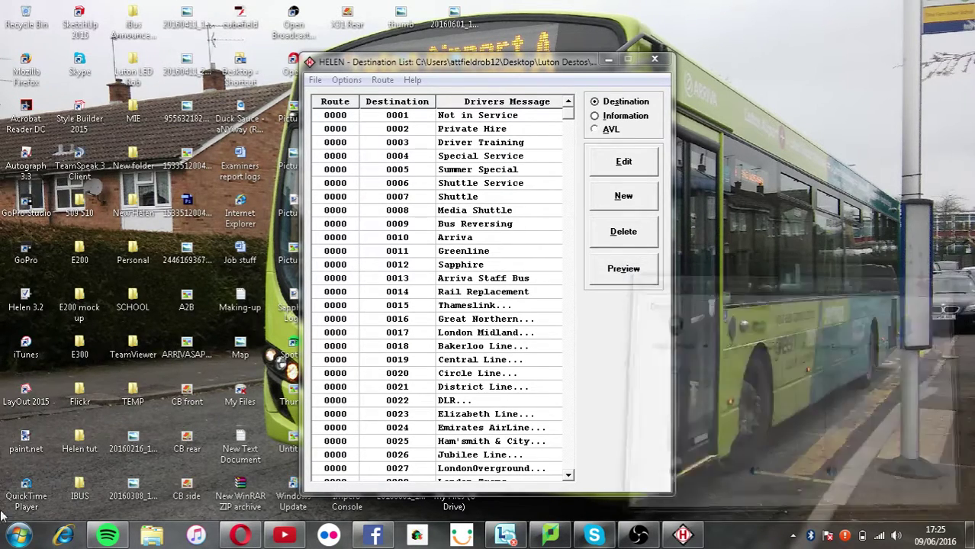
click(107, 536)
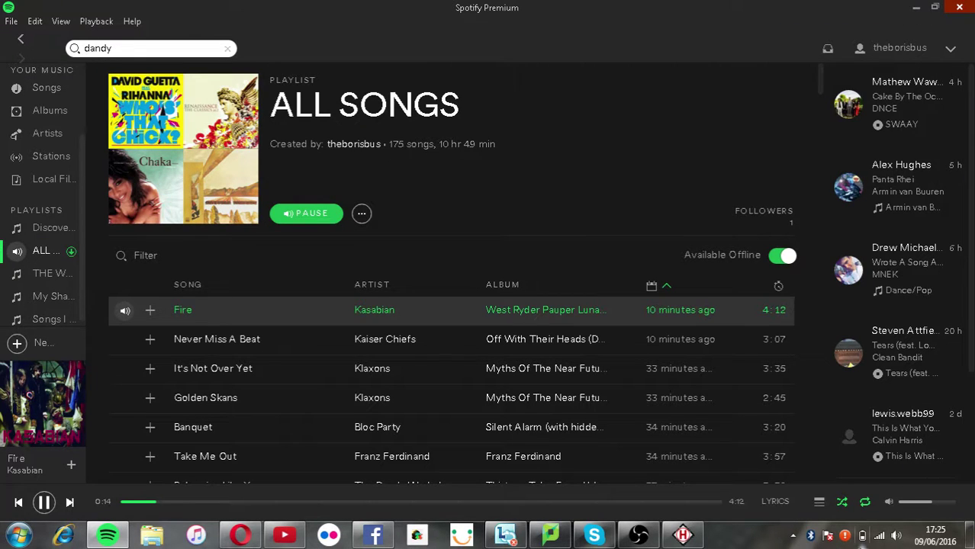
click(915, 7)
click(523, 321)
drag(567, 120, 516, 500)
- Preview the signs of the route 27 Luton Town Centre entry, stepping between Marsh Farm and Luton Town Centre
click(441, 443)
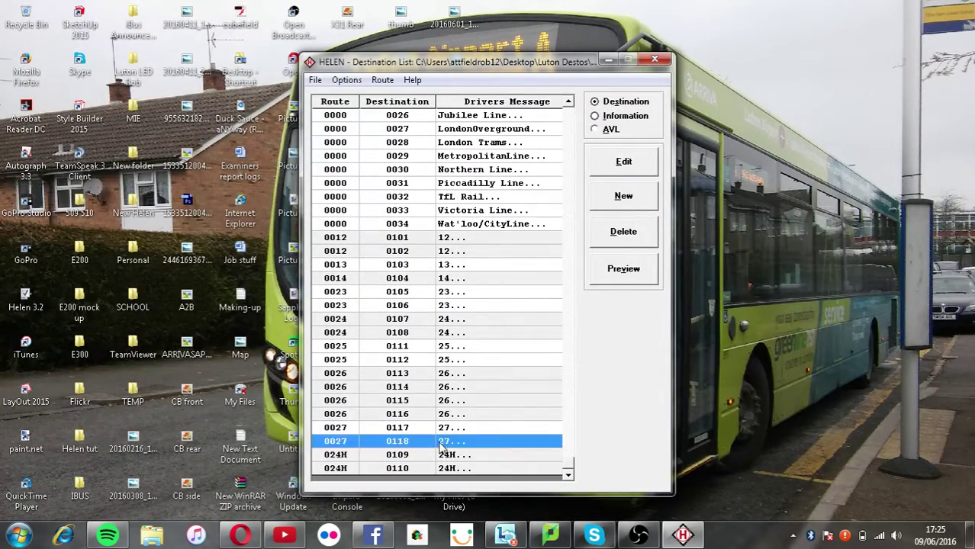
click(601, 282)
click(318, 376)
click(343, 375)
click(263, 375)
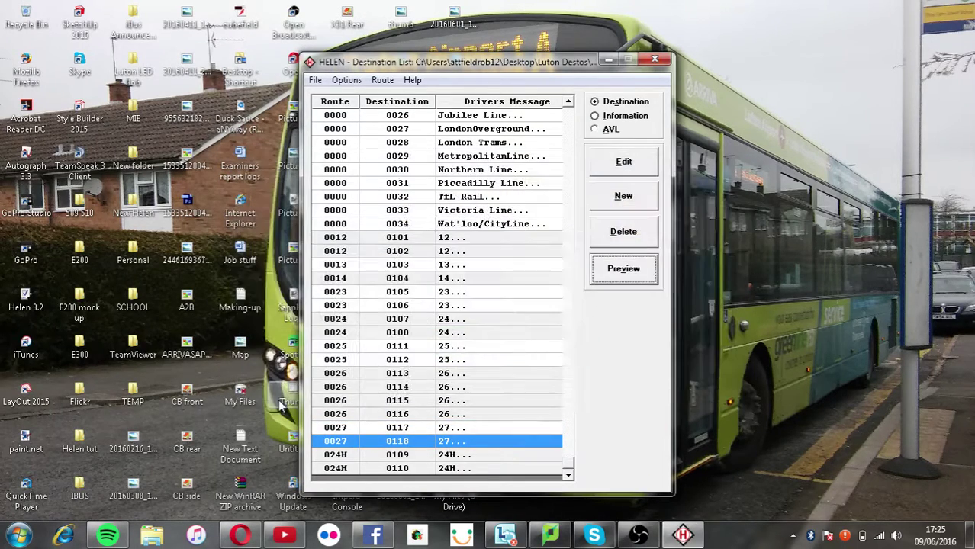
- Create a new entry with route 0028, destination 0119 and driver message 'Luton & Farley'
click(601, 198)
text(0028)
text(0119)
text(3)
key(BackSpace)
text(28)
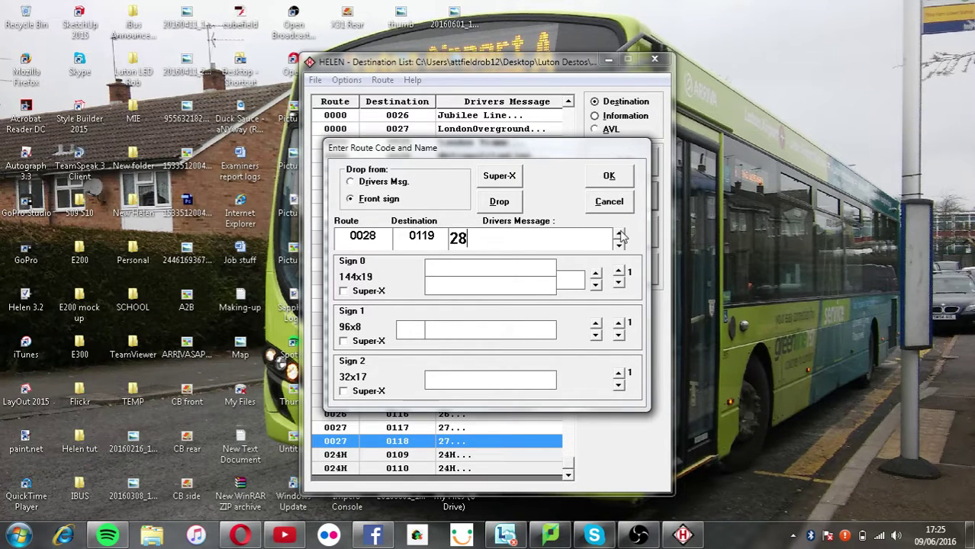
key(BackSpace)
key(BackSpace)
text(Luton *)
key(BackSpace)
text(& Farlwy)
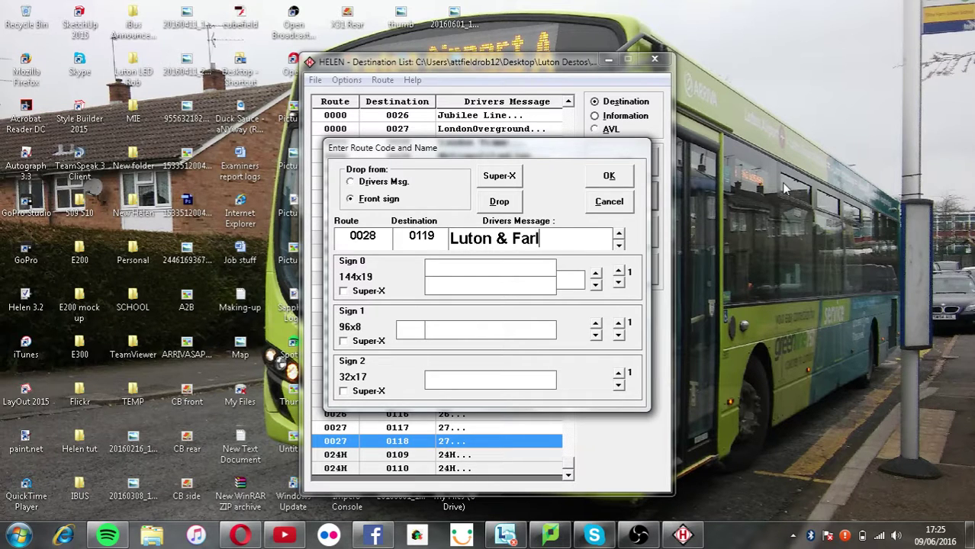
key(BackSpace)
key(BackSpace)
text(ey)
- Fill Sign 0 with route 28, 'Luton & Farley Hill' and 'via Rail Station - Town Centre - Stockwood Park -'
key(Tab)
text(28)
key(Tab)
text(Luton)
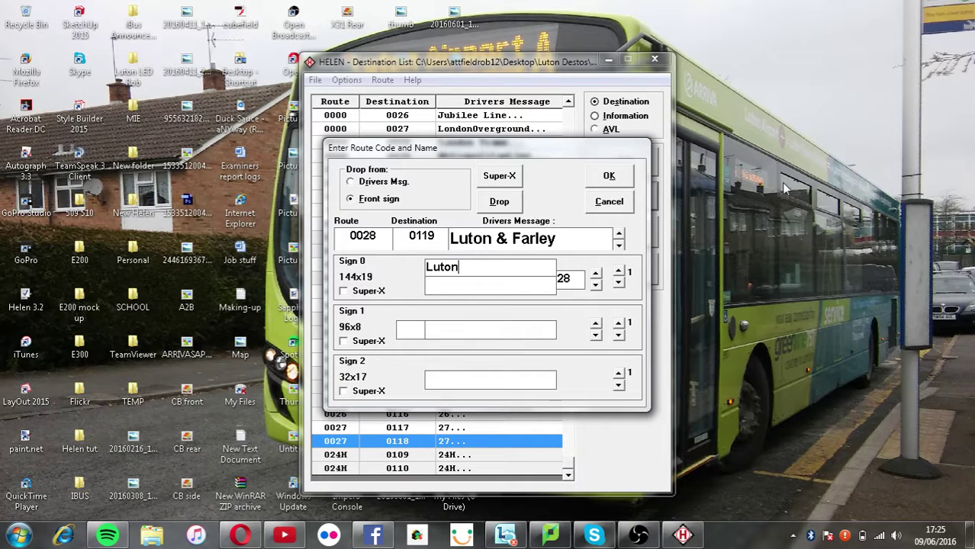
text( & Farley Hill)
key(Return)
text(via)
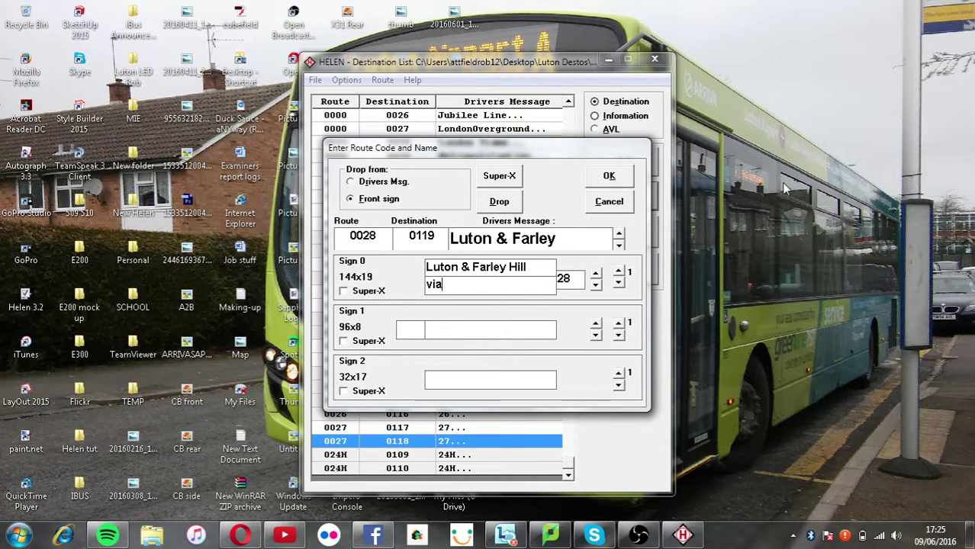
text( Rail Station)
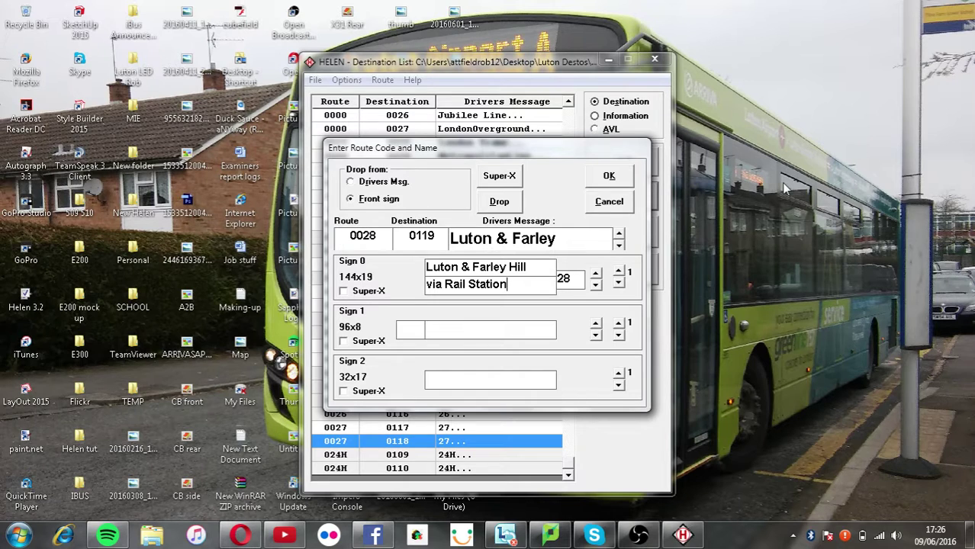
text(- Town Centr)
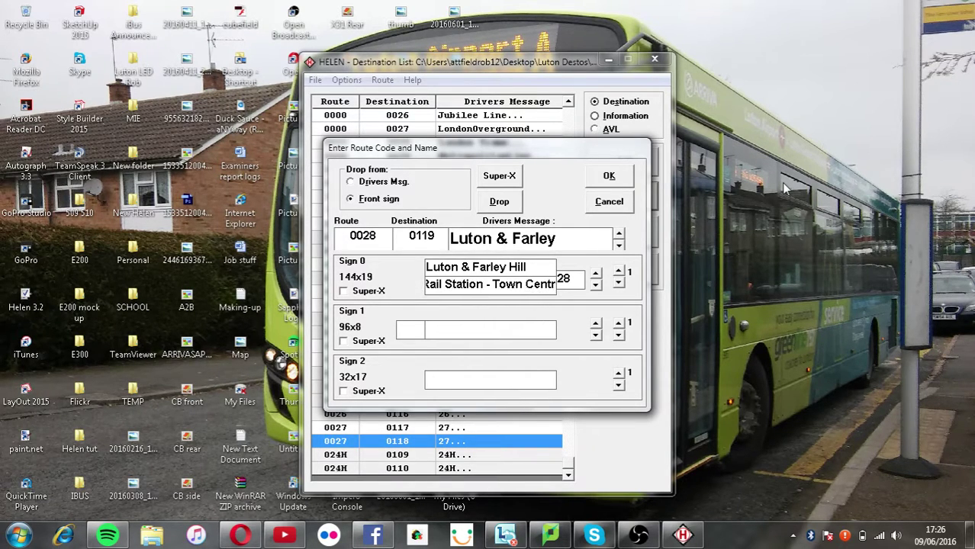
text(e - S)
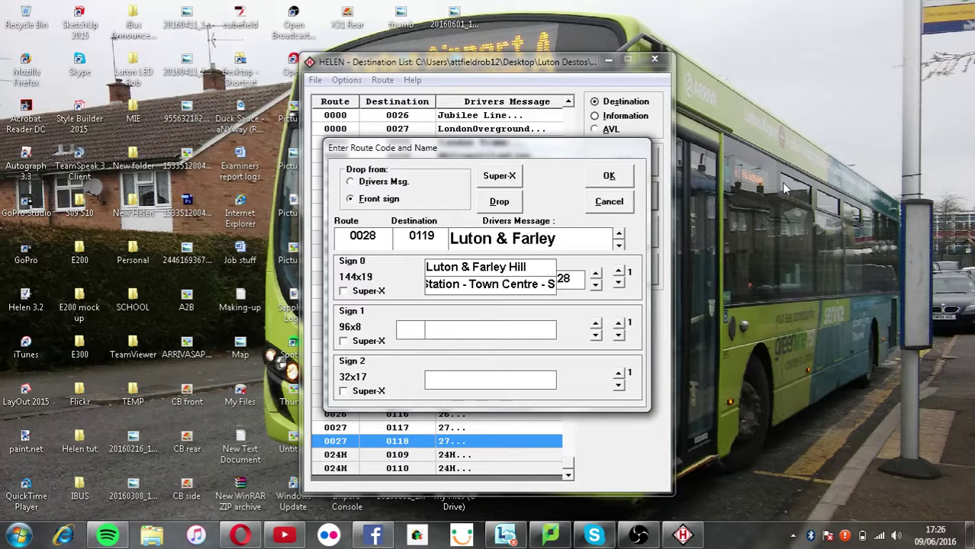
text(tockwood)
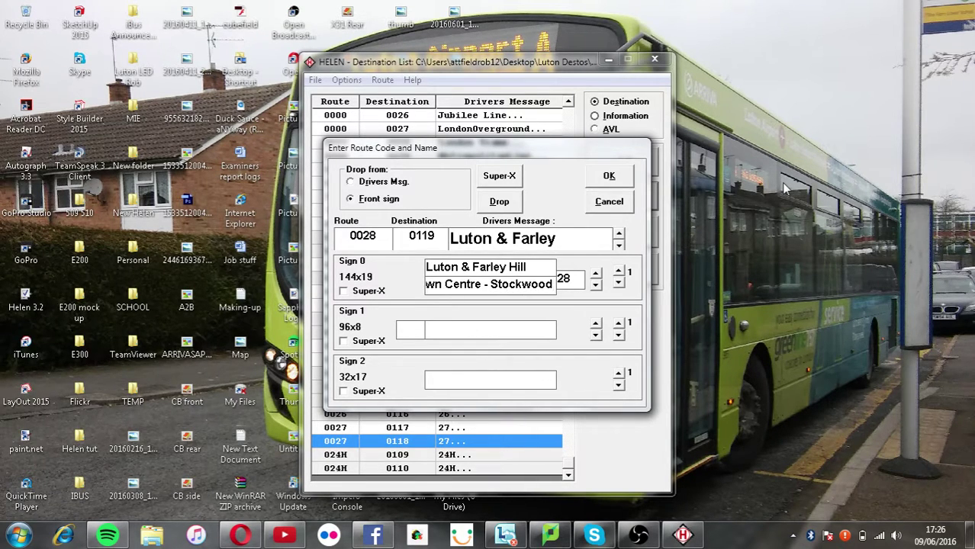
text( Park)
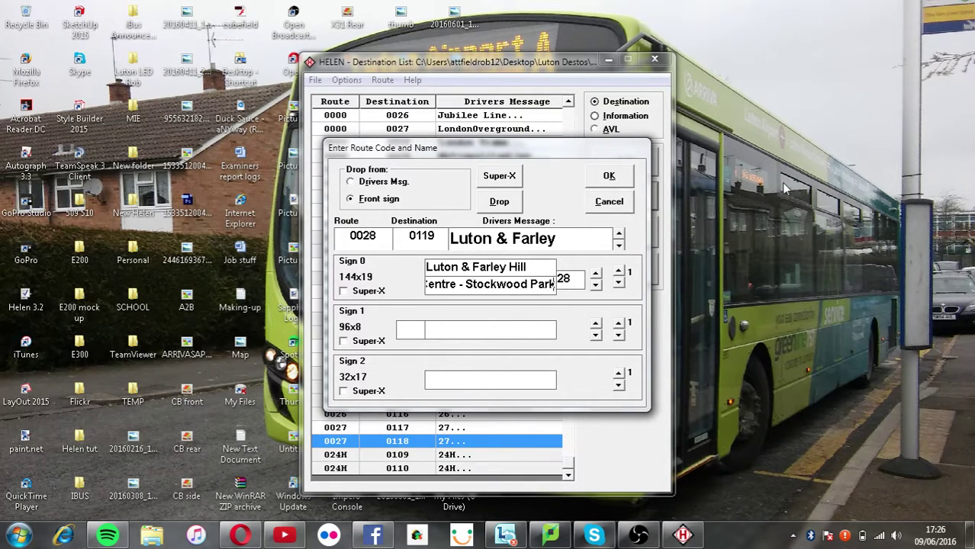
text( -)
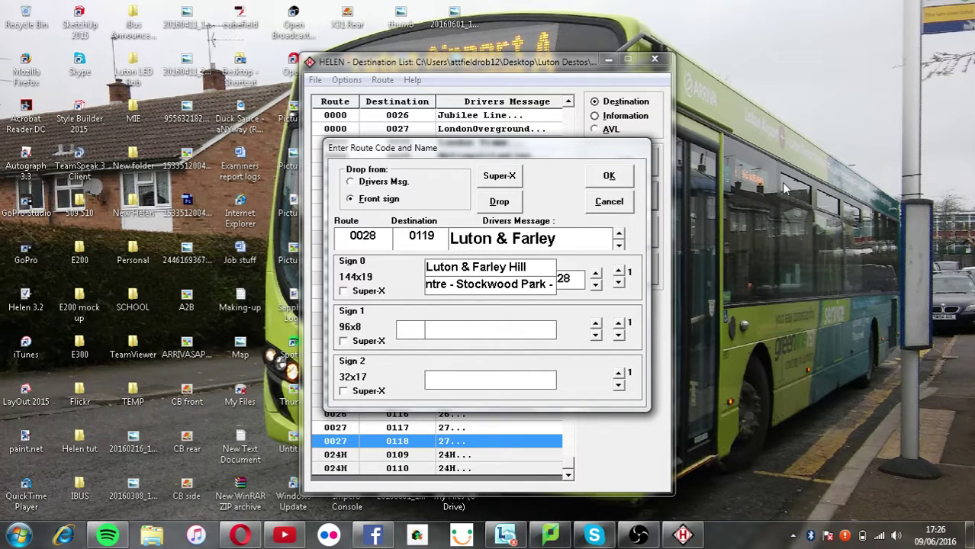
- Finish the via line, set Sign 1 to 'Luton Town' with a Super-X page '& Farley' 28, and save
text(Whipperley Way - Priestleys -)
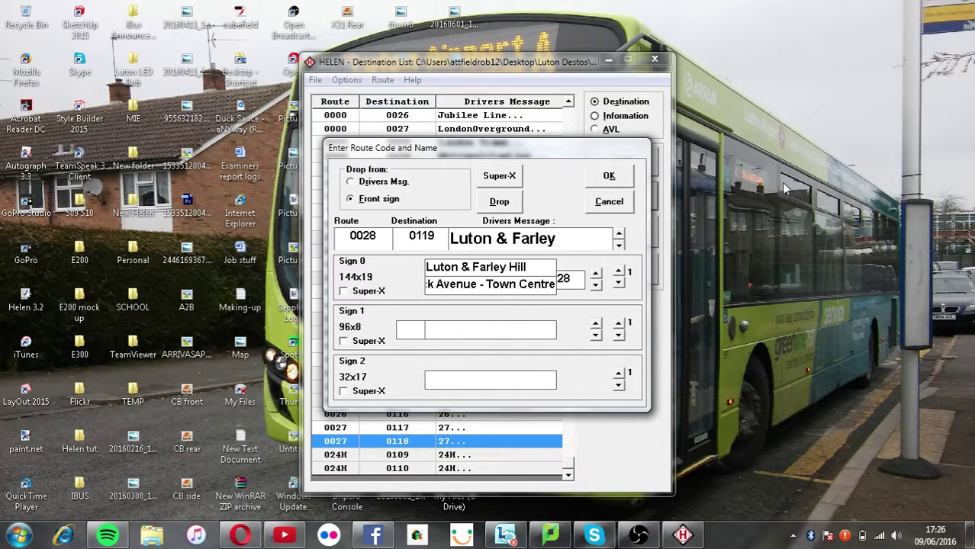
text(Luton Town)
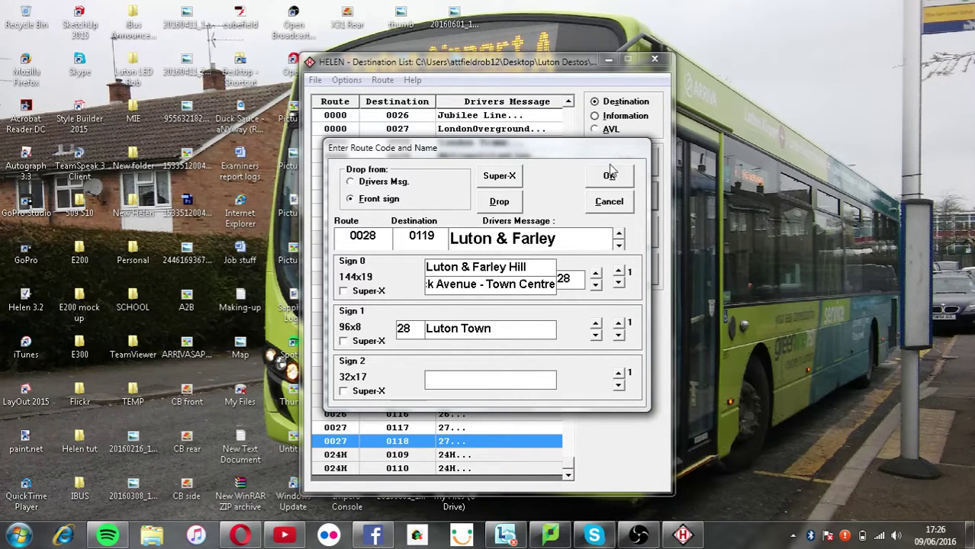
click(355, 343)
click(373, 342)
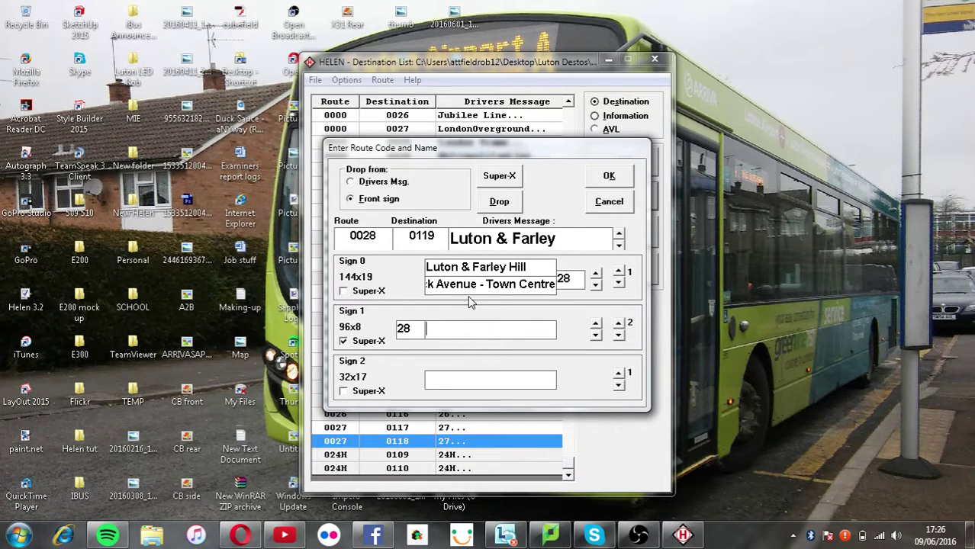
text(& Farley)
text(28)
click(608, 176)
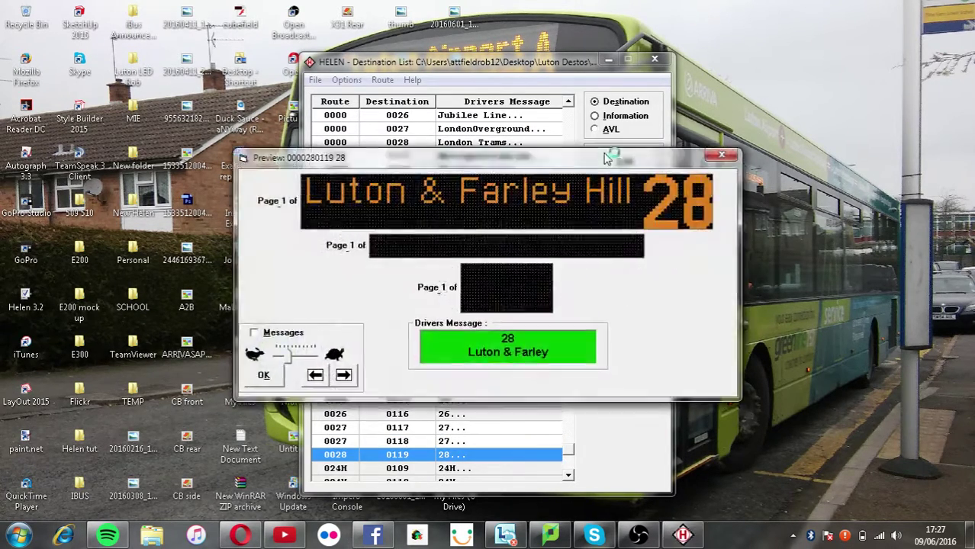
- Mute System Sounds in the Volume Mixer, then switch to Facebook in the browser
right_click(895, 536)
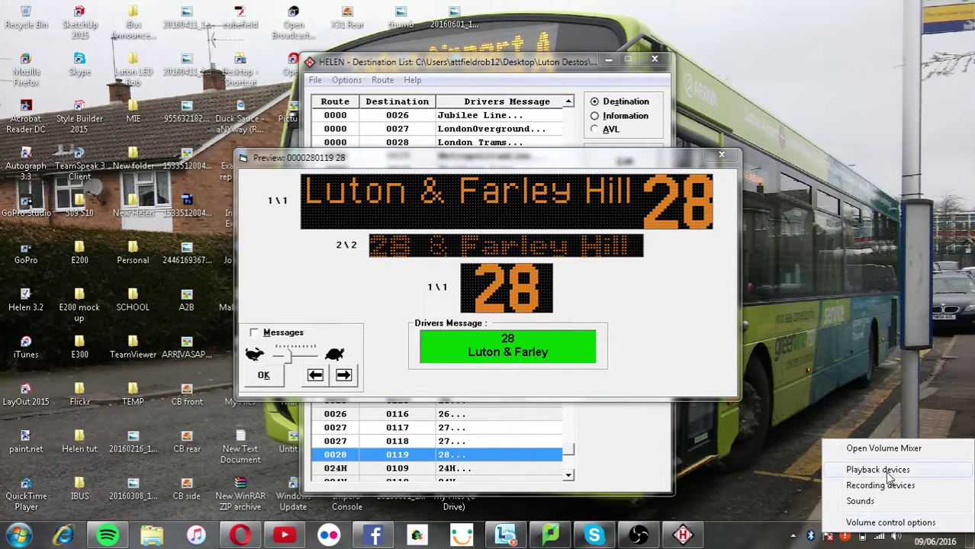
click(877, 448)
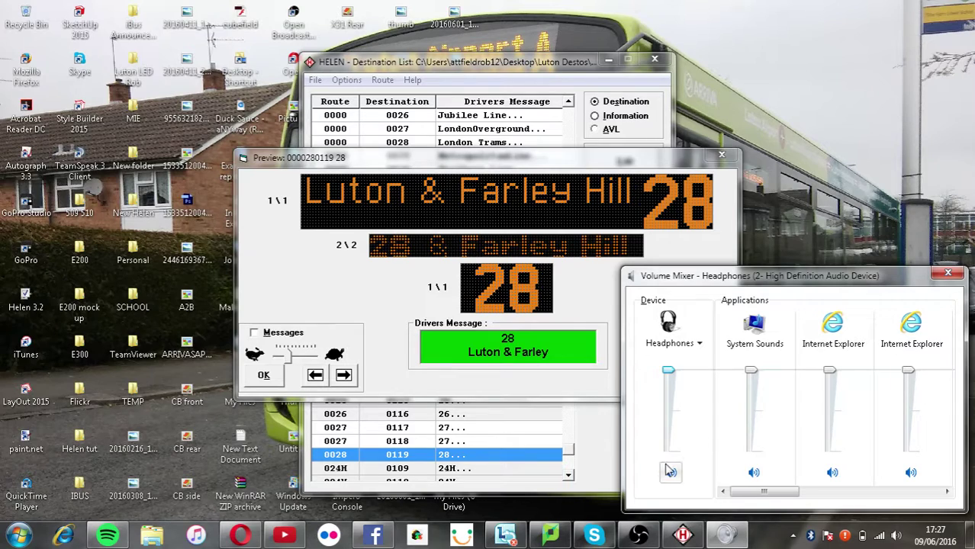
click(753, 472)
click(948, 273)
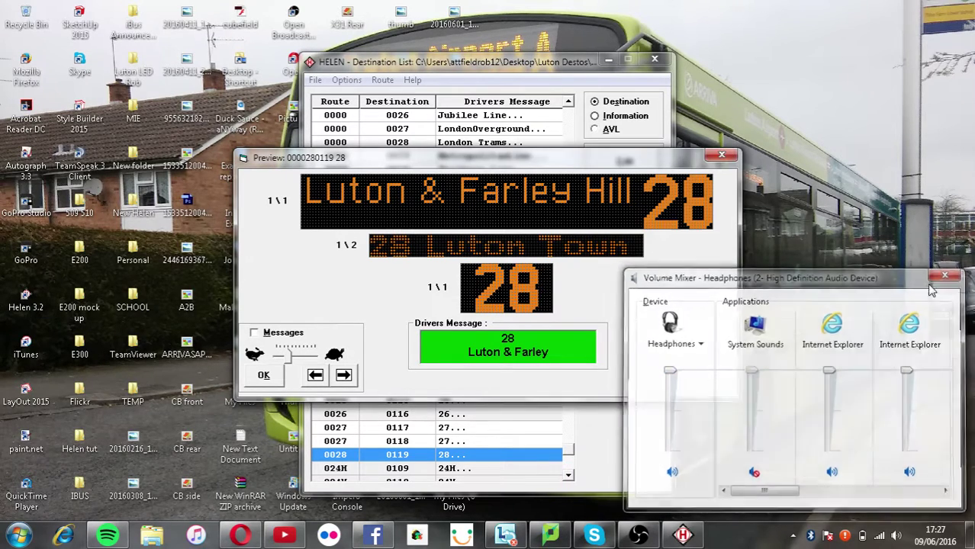
click(363, 534)
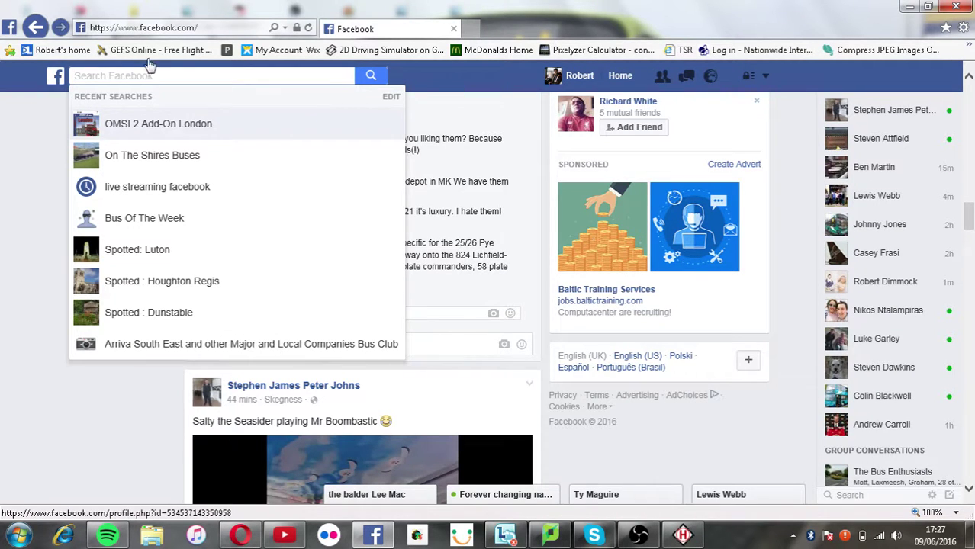
- Search Facebook for 'on the' and choose the On The Shires Buses result
text(o)
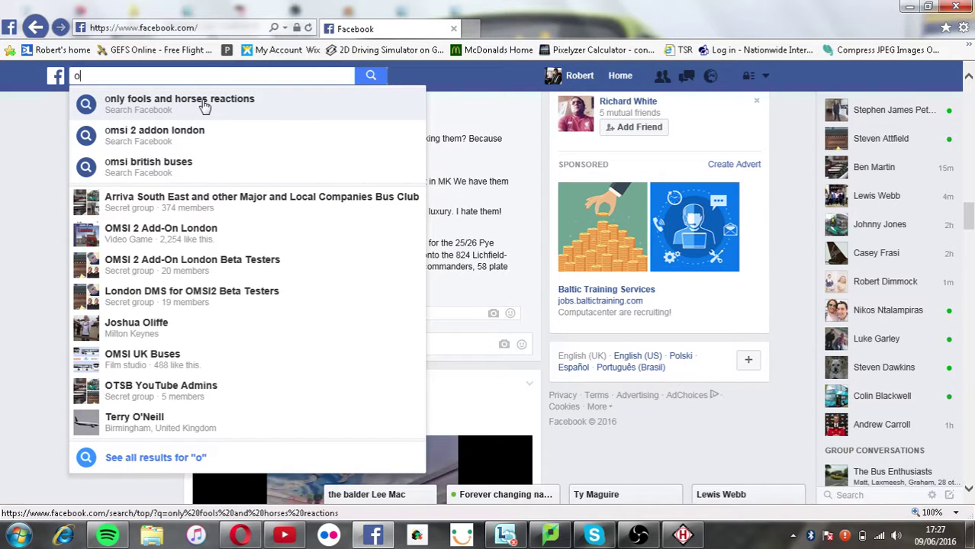
text(n the)
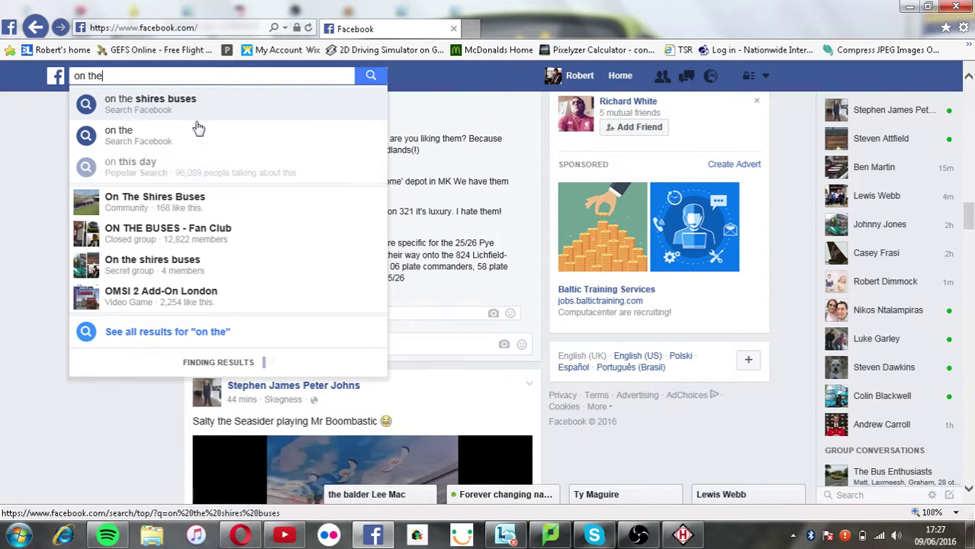
click(174, 199)
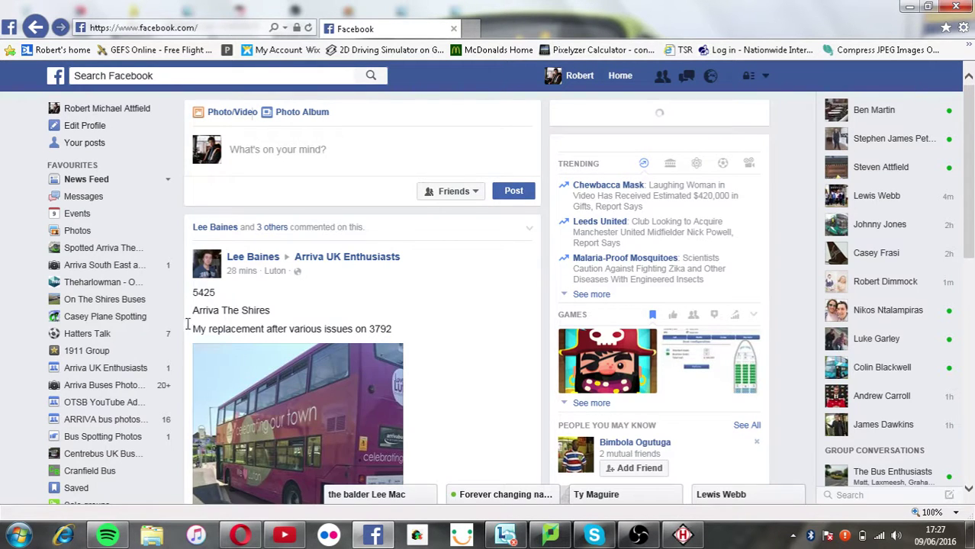
scroll(252, 328, down, 2)
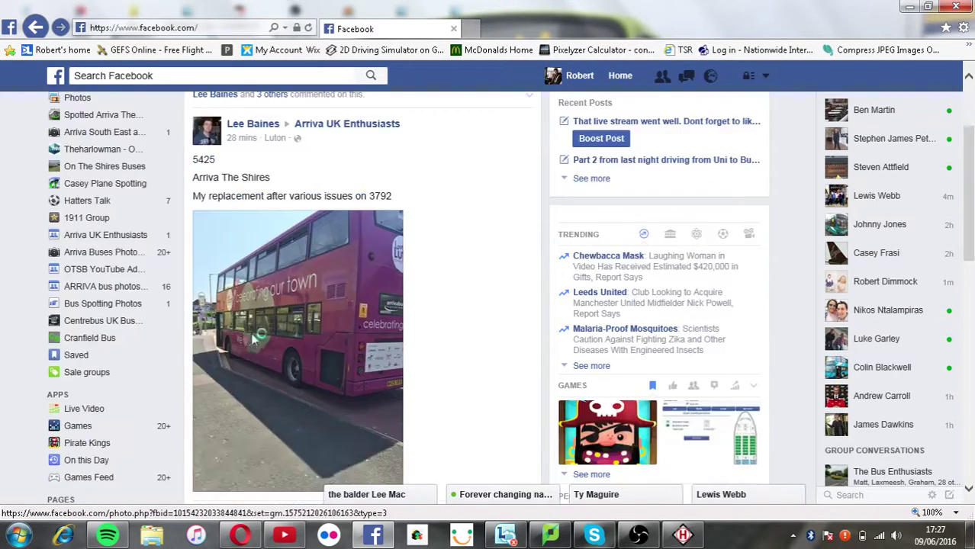
scroll(259, 320, up, 2)
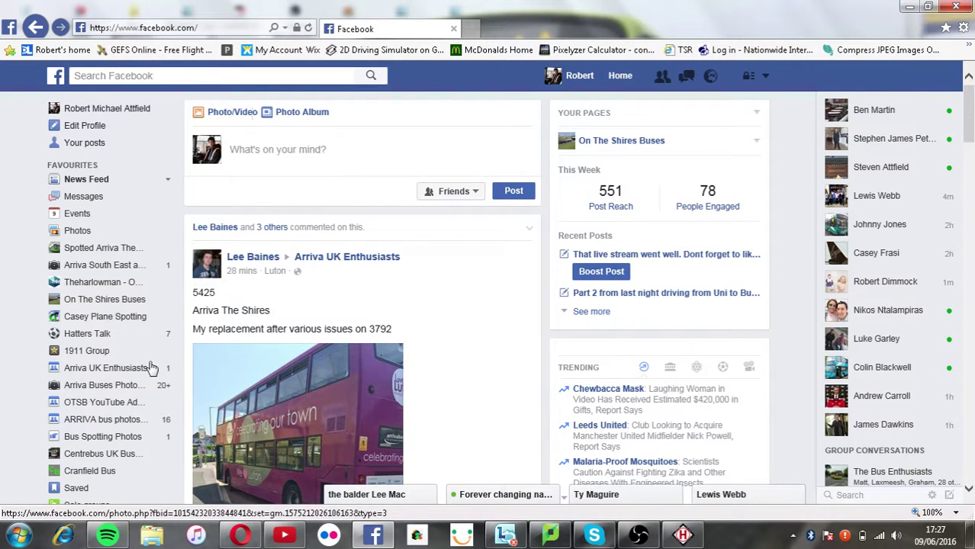
- Open the On The Shires Buses page and scroll through its recent posts
click(112, 303)
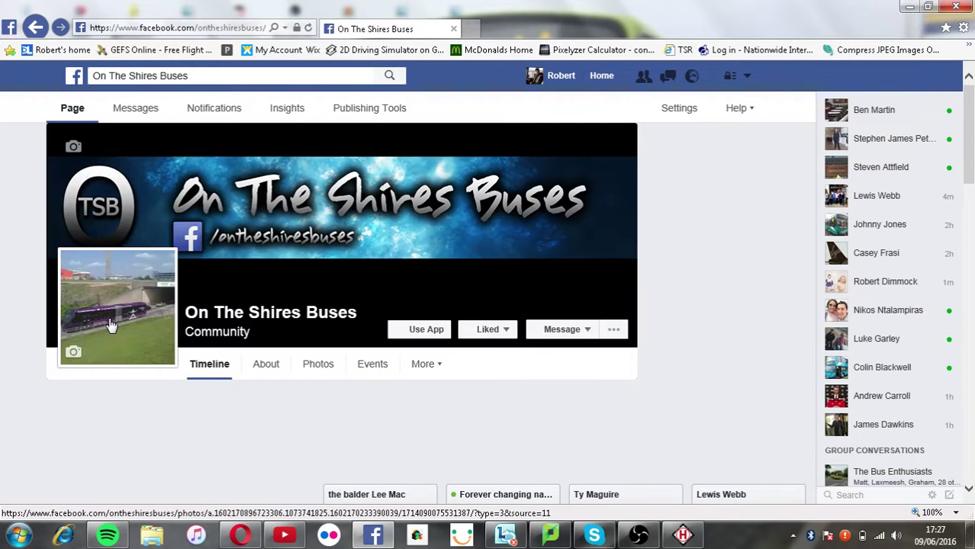
scroll(264, 386, down, 5)
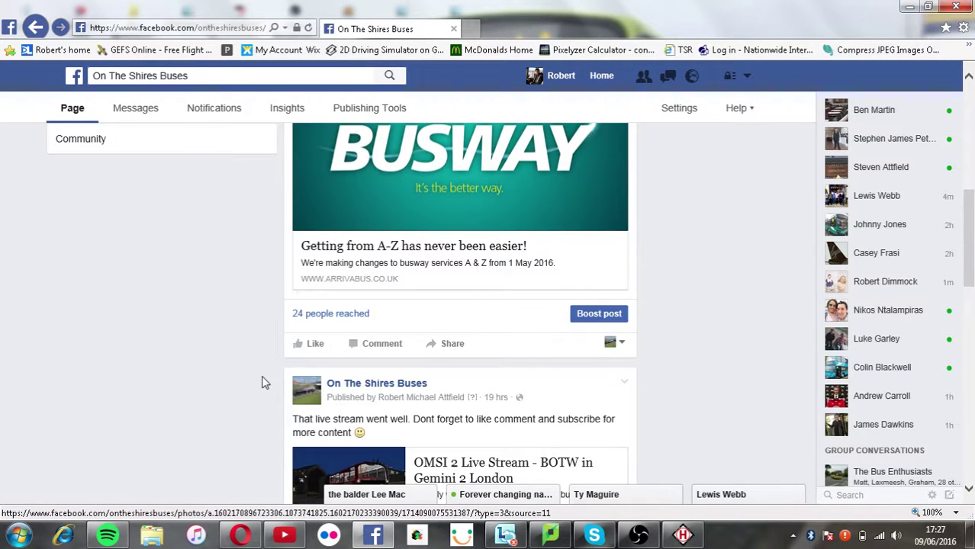
scroll(260, 389, down, 1)
scroll(263, 387, down, 3)
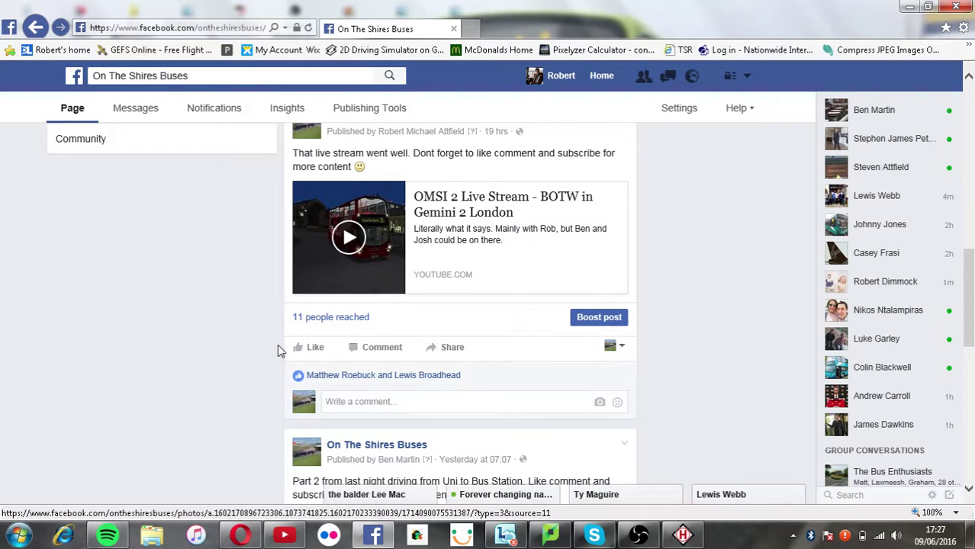
scroll(279, 355, down, 4)
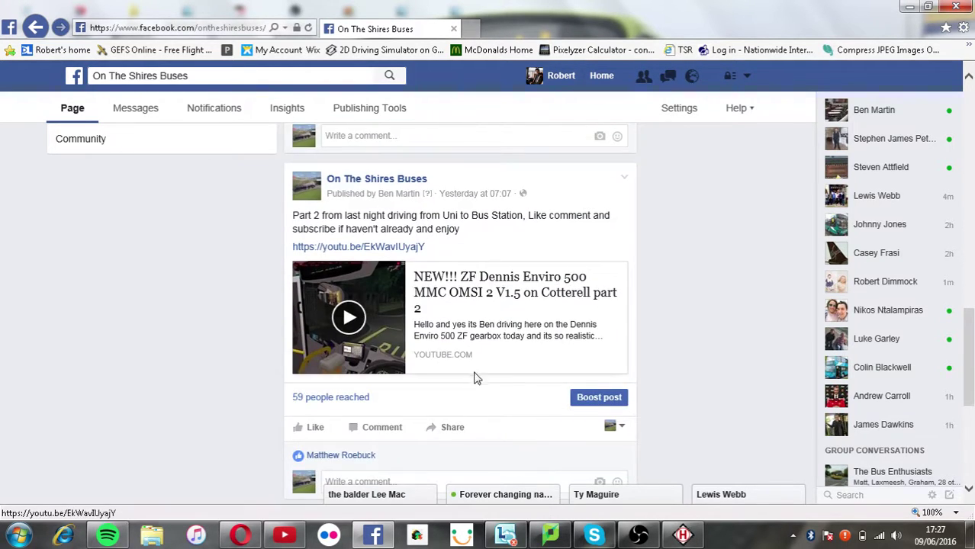
scroll(473, 379, down, 5)
scroll(471, 371, up, 20)
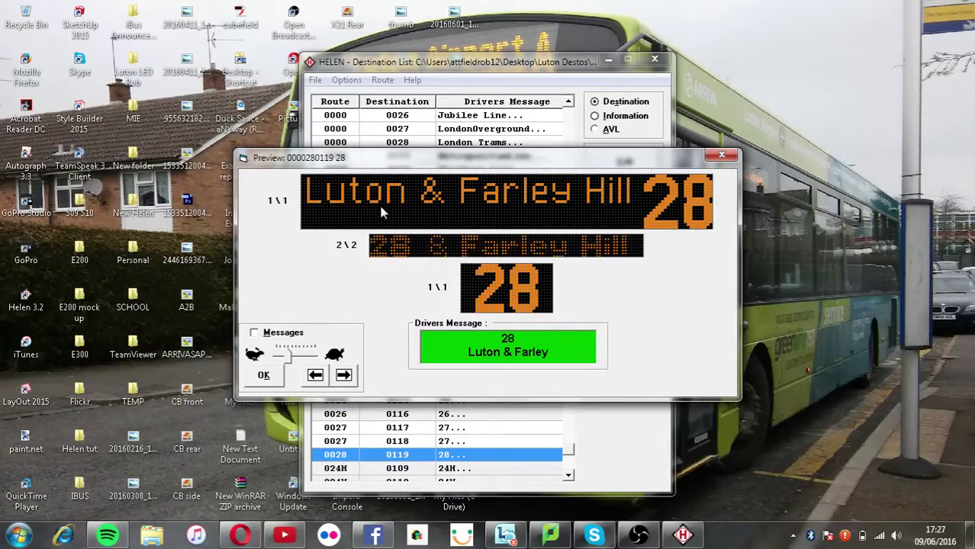
- In Sign Designer, set the route font to 19route and the top line's font to 13new
double_click(411, 214)
key(Down)
click(549, 211)
key(Down)
key(Down)
key(Down)
key(Down)
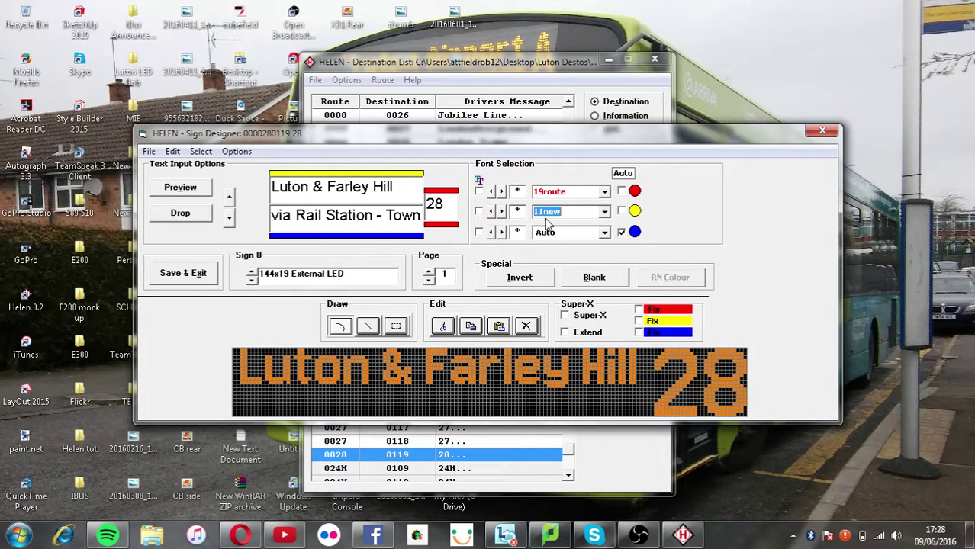
key(Down)
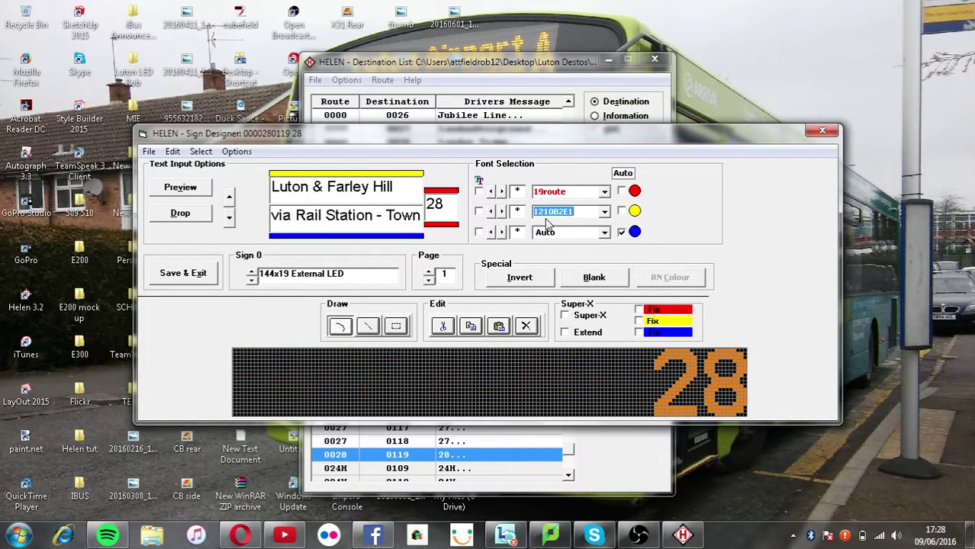
key(Down)
key(Down)
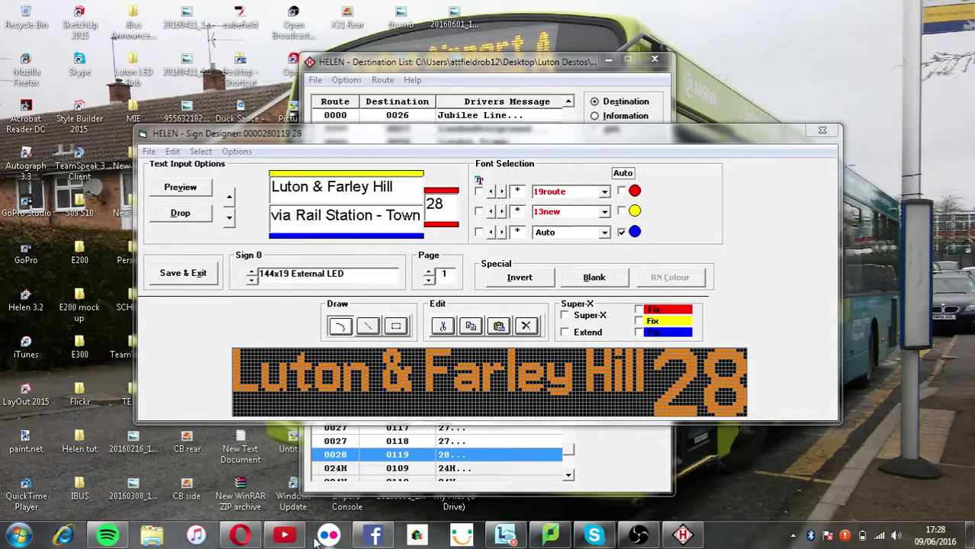
- Search Flickr photos for 'arriva luton 2511'
click(323, 536)
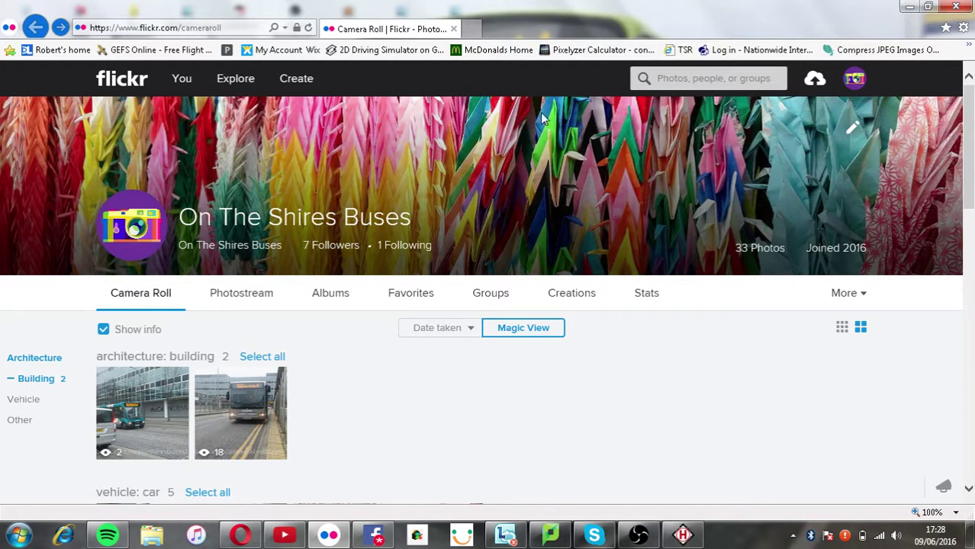
click(690, 78)
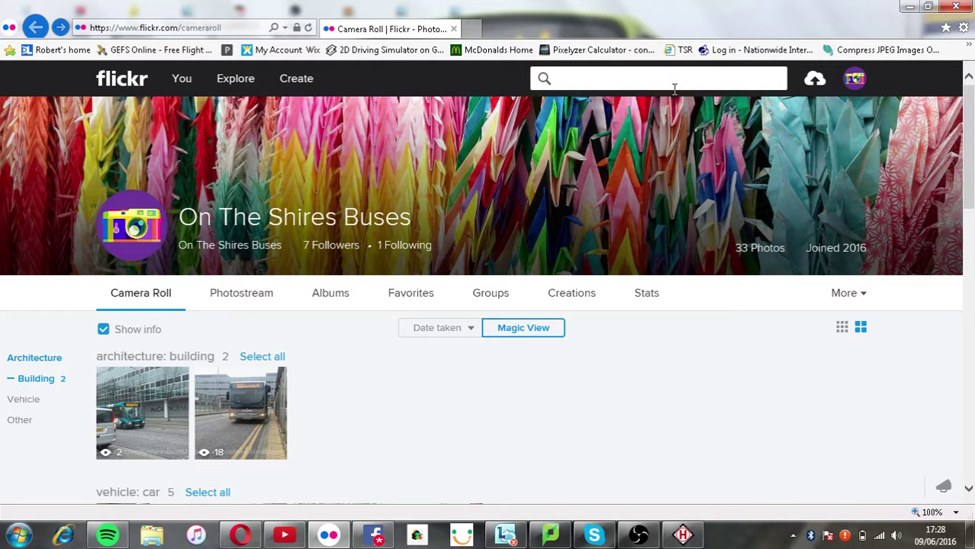
text(arriva )
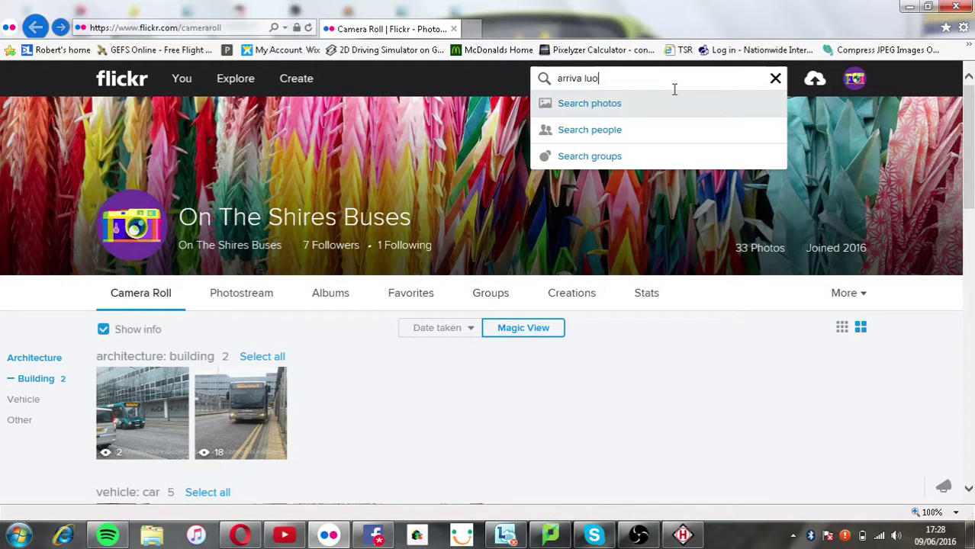
text(luton 2511)
key(Return)
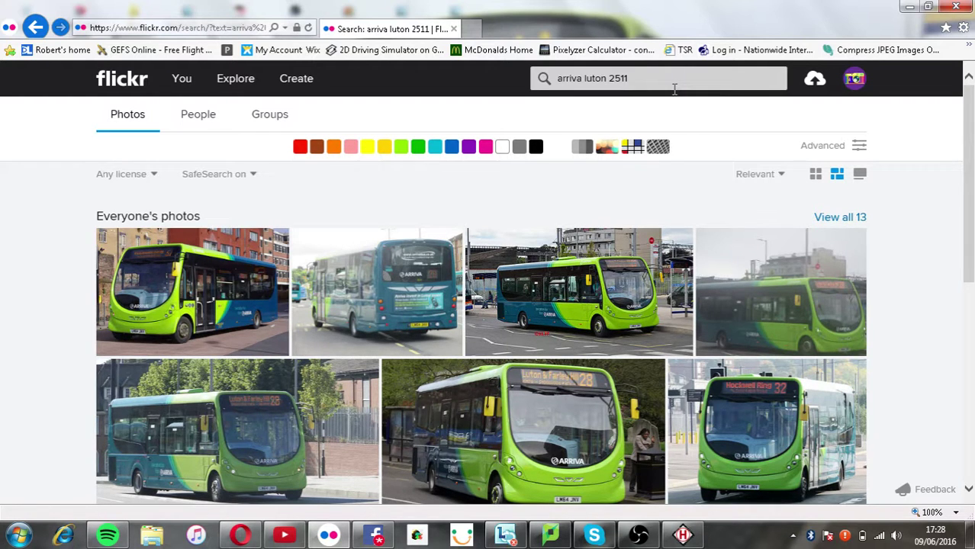
- Open the first bus 2511 photo and zoom in and out on it before returning to results
click(573, 418)
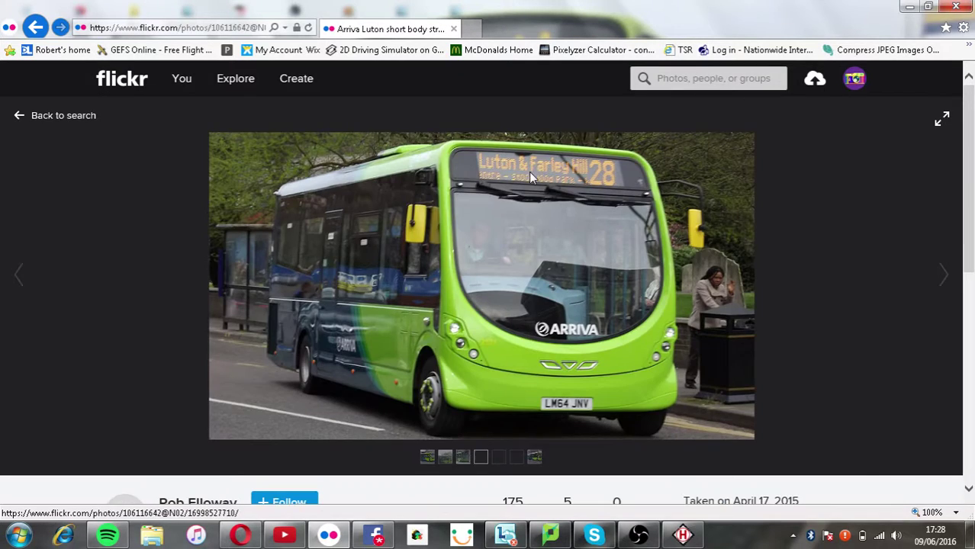
click(527, 170)
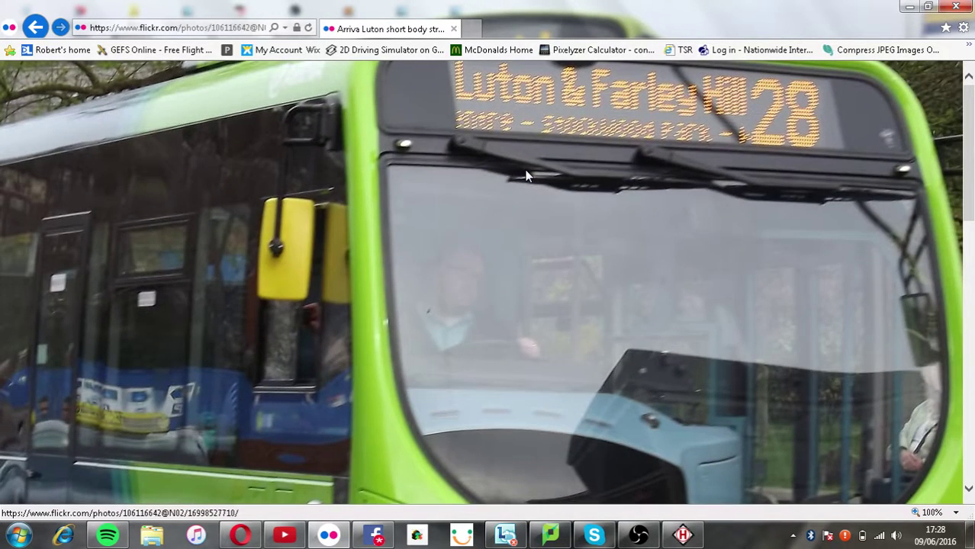
click(526, 175)
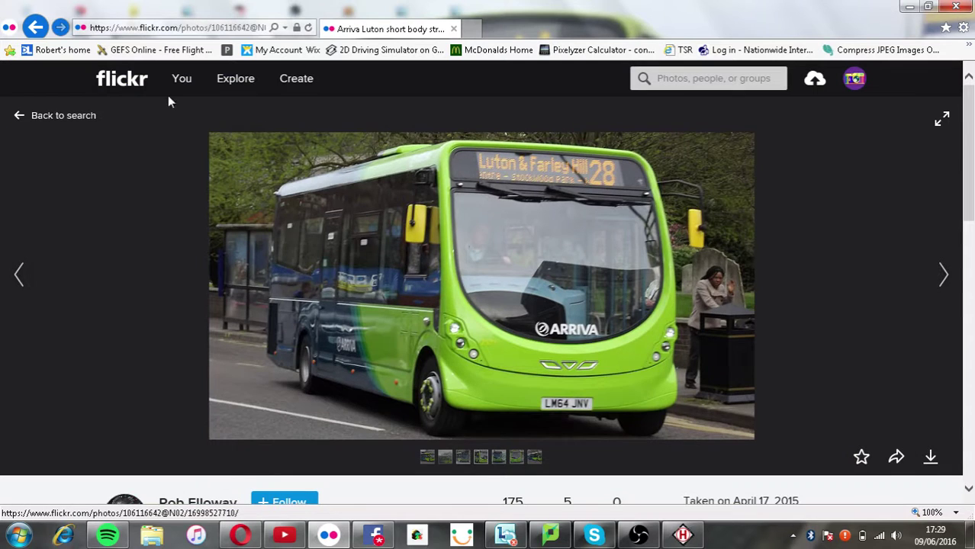
click(38, 28)
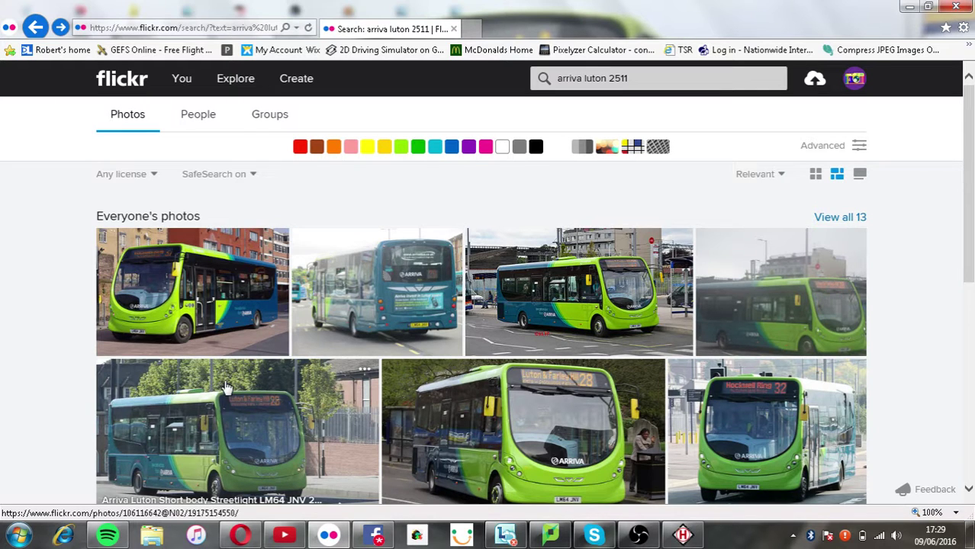
- Open another bus 2511 photo and zoom in on its Luton & Farley Hill destination display
scroll(227, 387, down, 1)
scroll(233, 367, down, 2)
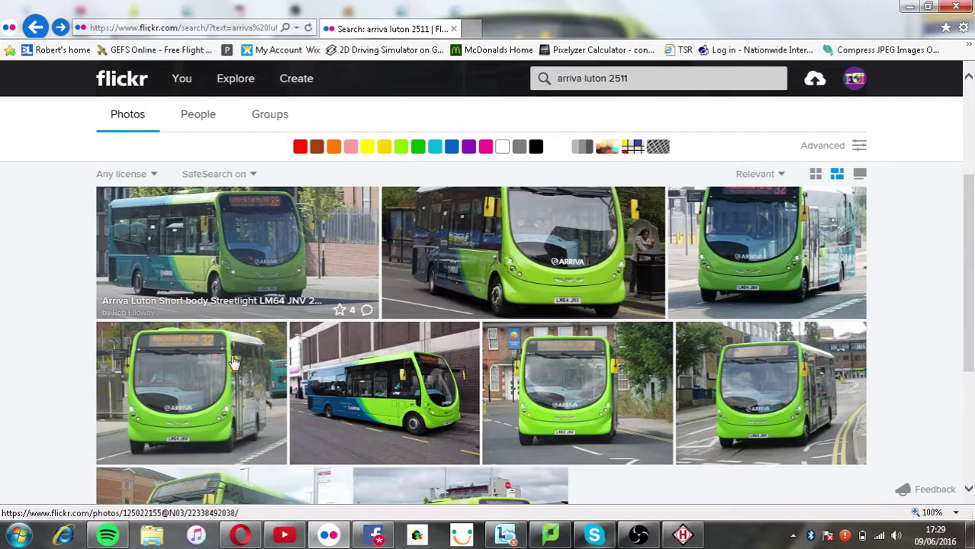
click(580, 379)
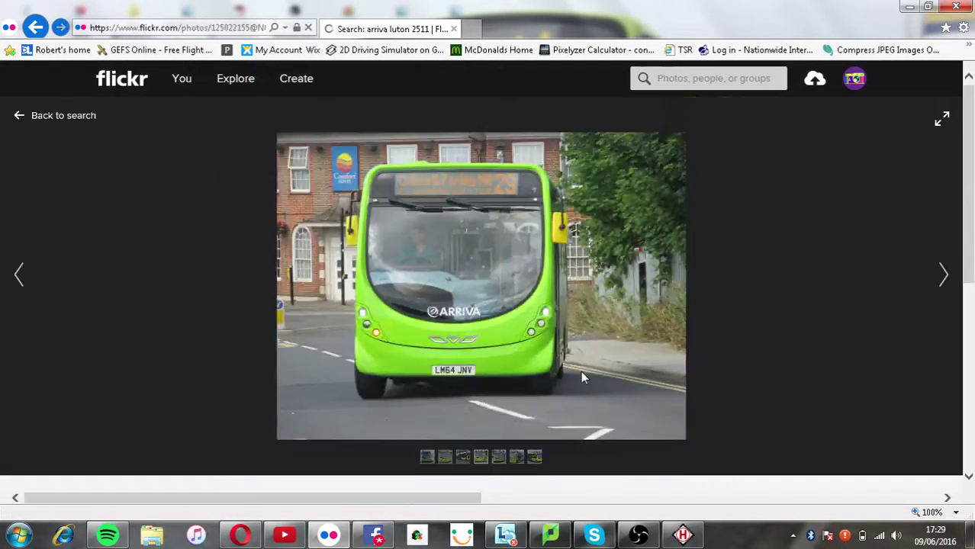
click(433, 174)
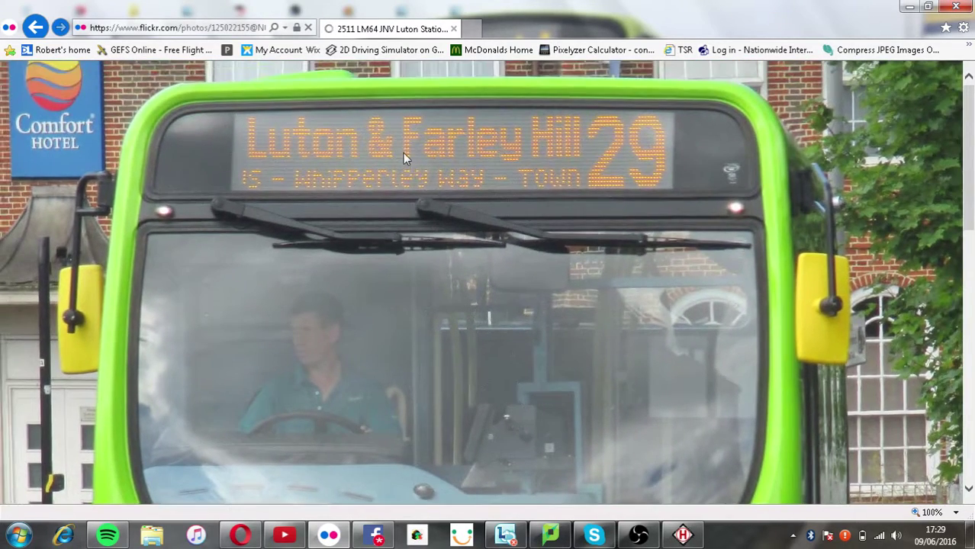
click(403, 152)
- Compare the HELEN sign with the zoomed destination display on the Flickr bus photo
click(683, 536)
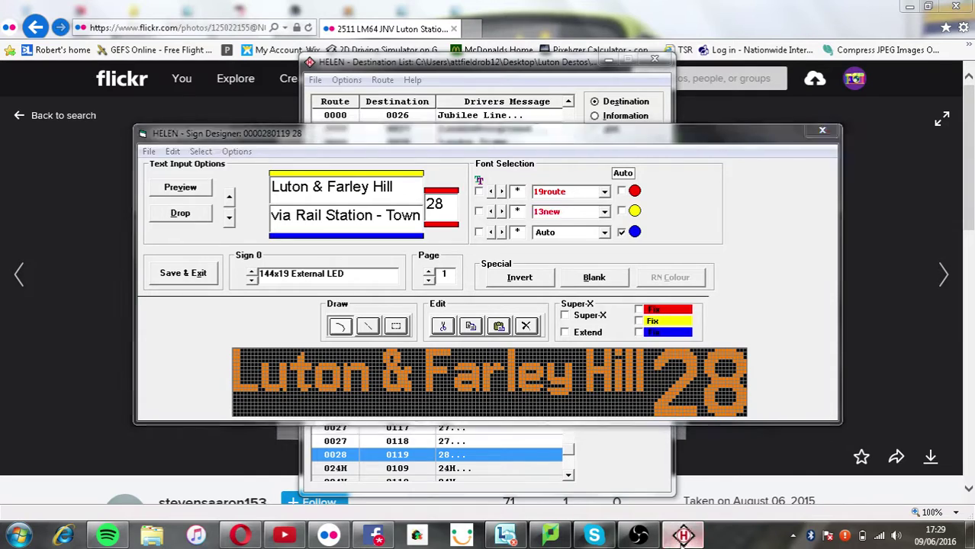
click(683, 535)
click(450, 163)
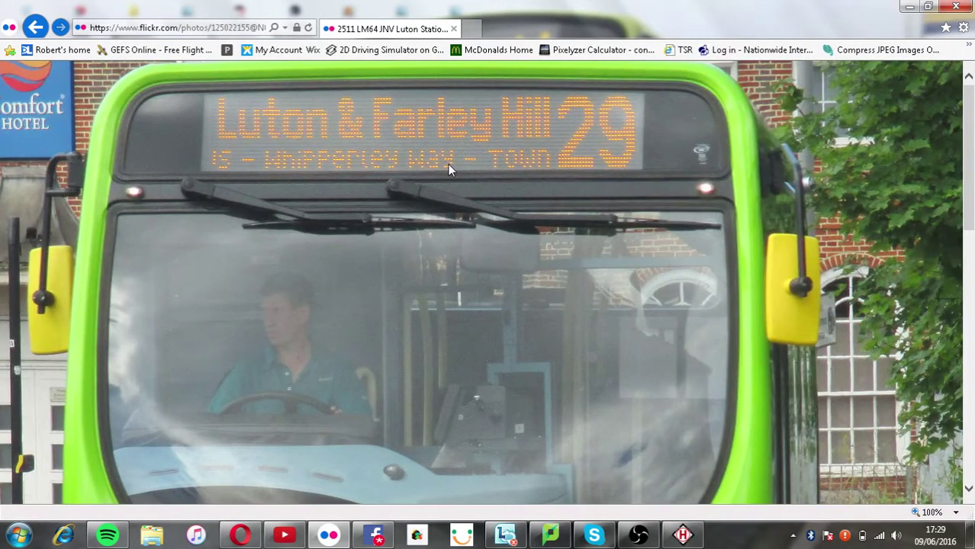
click(447, 166)
click(681, 536)
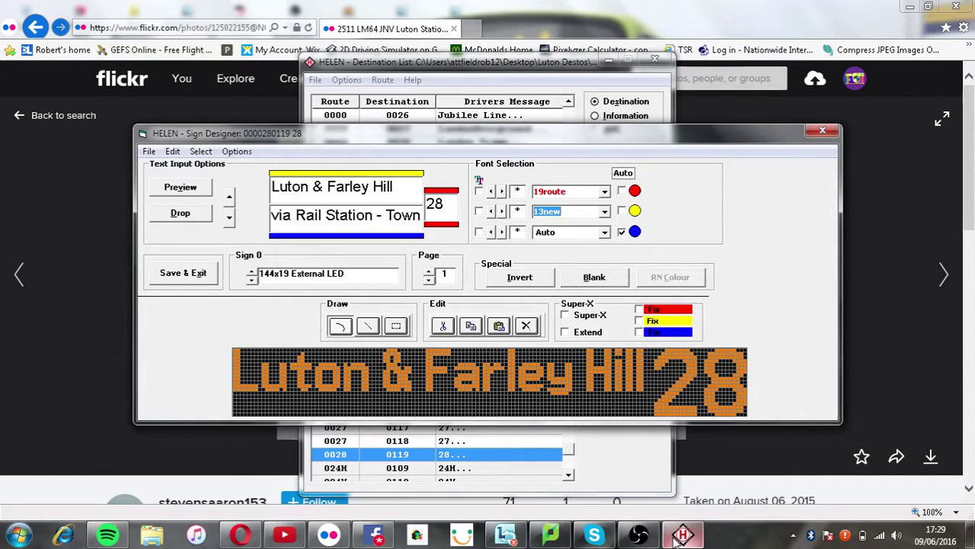
click(555, 6)
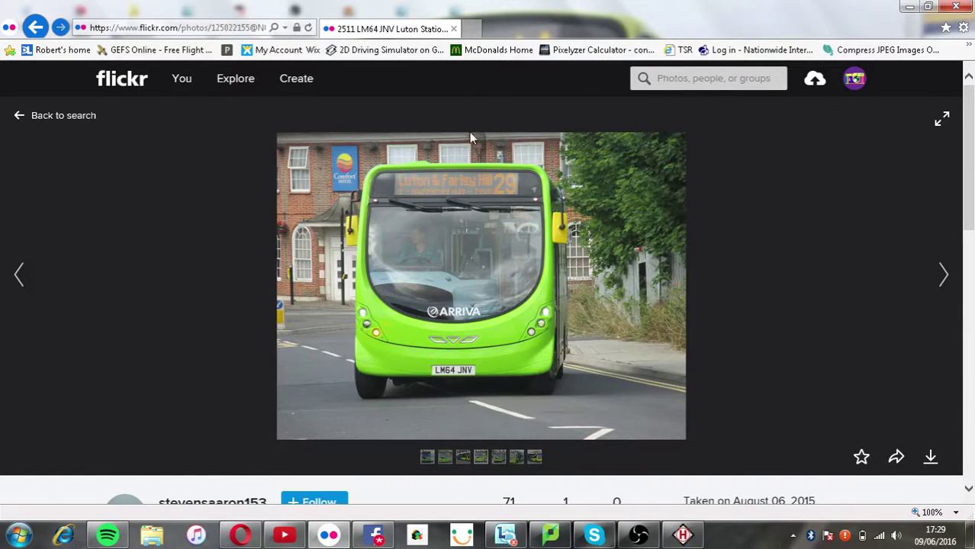
click(459, 156)
click(458, 156)
click(681, 537)
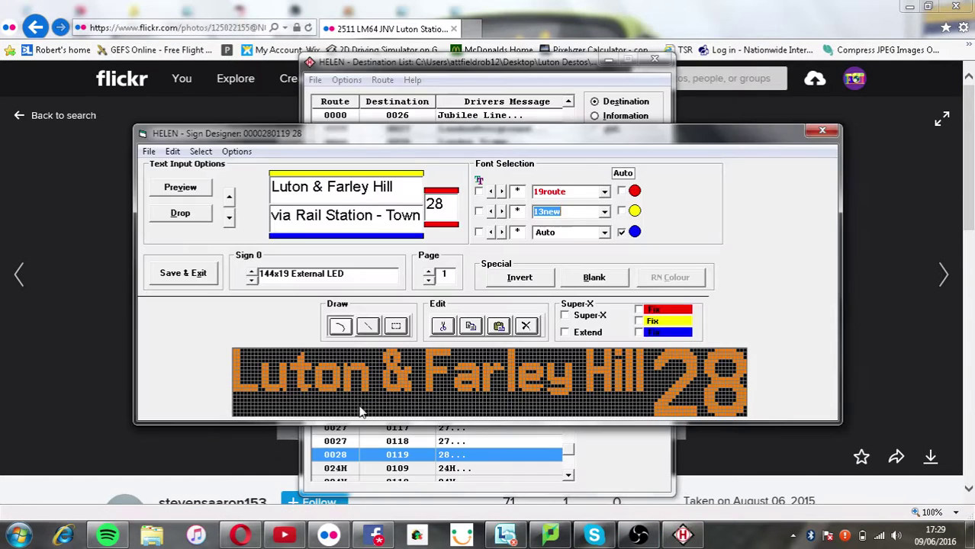
- Save the route 28 Luton & Farley Hill sign, dismiss its preview, and open Options
click(177, 276)
click(265, 379)
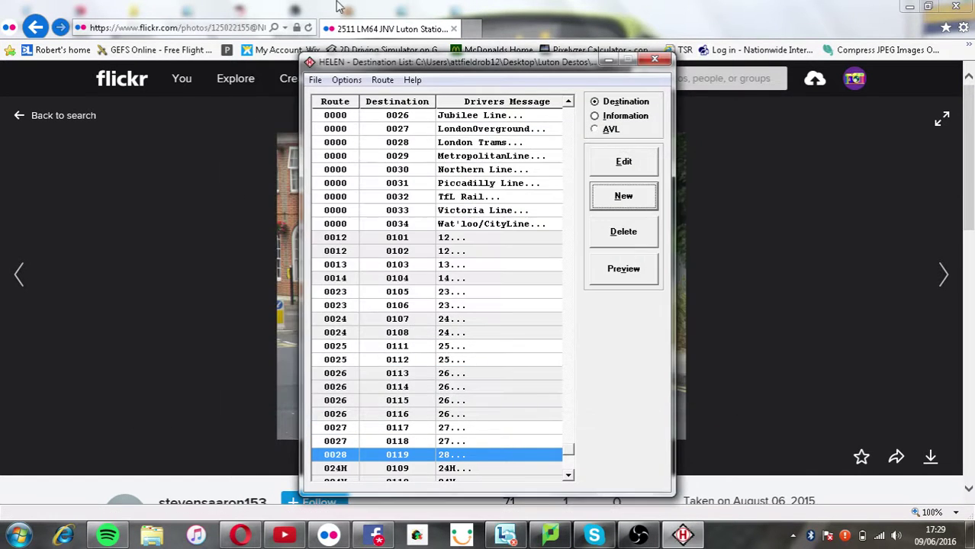
click(345, 79)
- Open the Font Editor on the 13new font's ampersand, then switch back to the Flickr photo
click(352, 147)
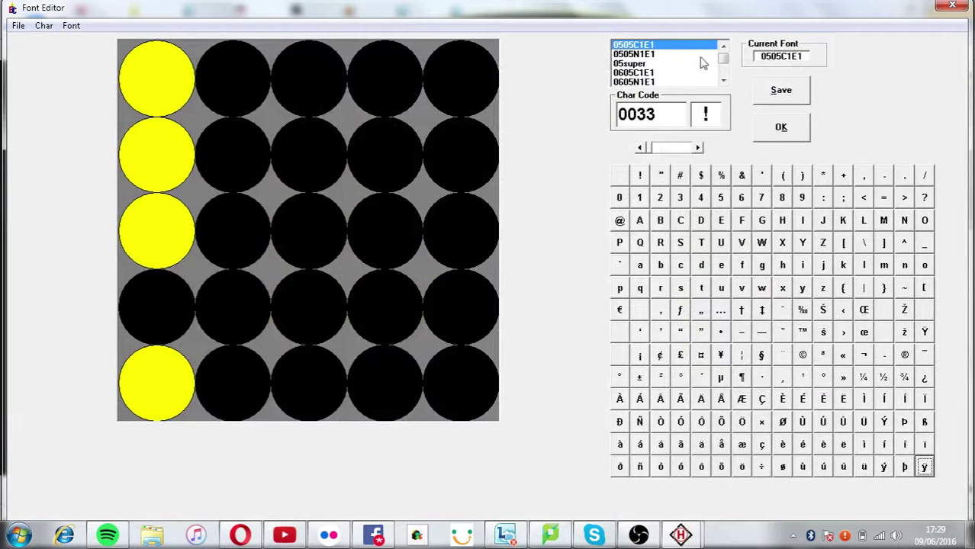
drag(723, 52, 725, 74)
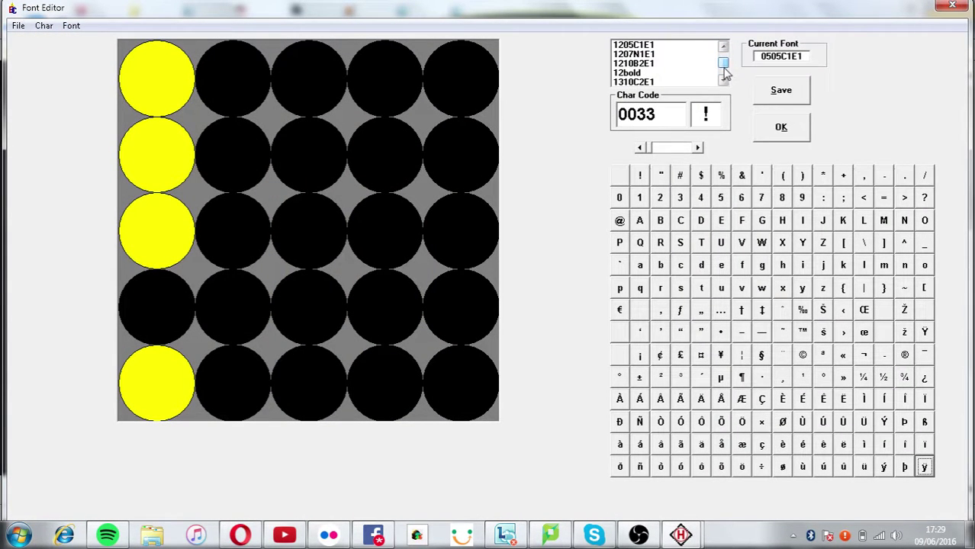
click(715, 80)
click(724, 81)
click(724, 80)
click(725, 81)
click(726, 82)
click(656, 74)
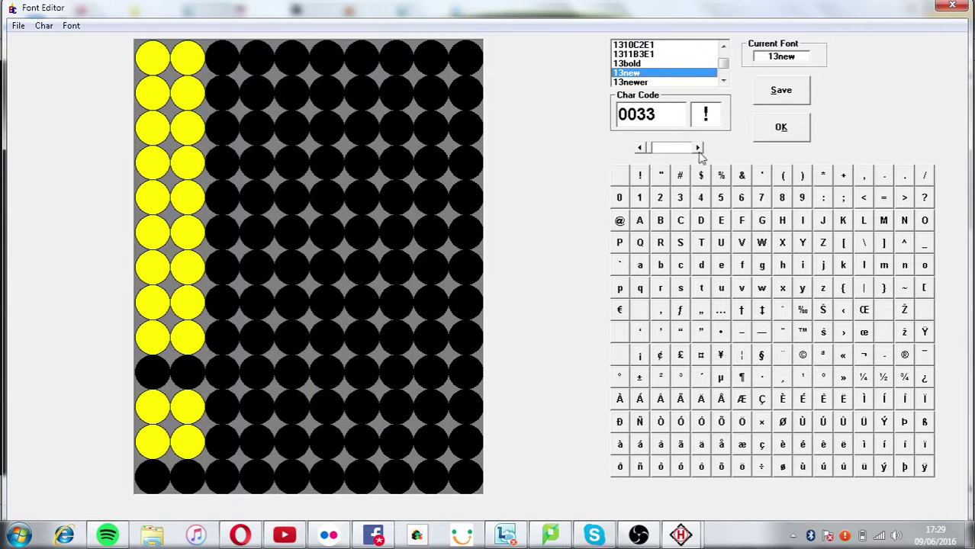
click(741, 175)
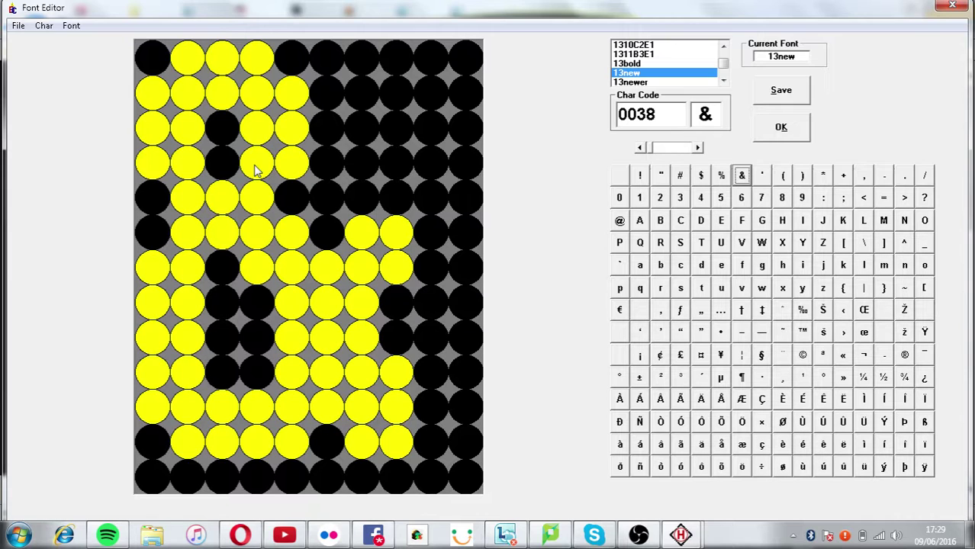
click(329, 535)
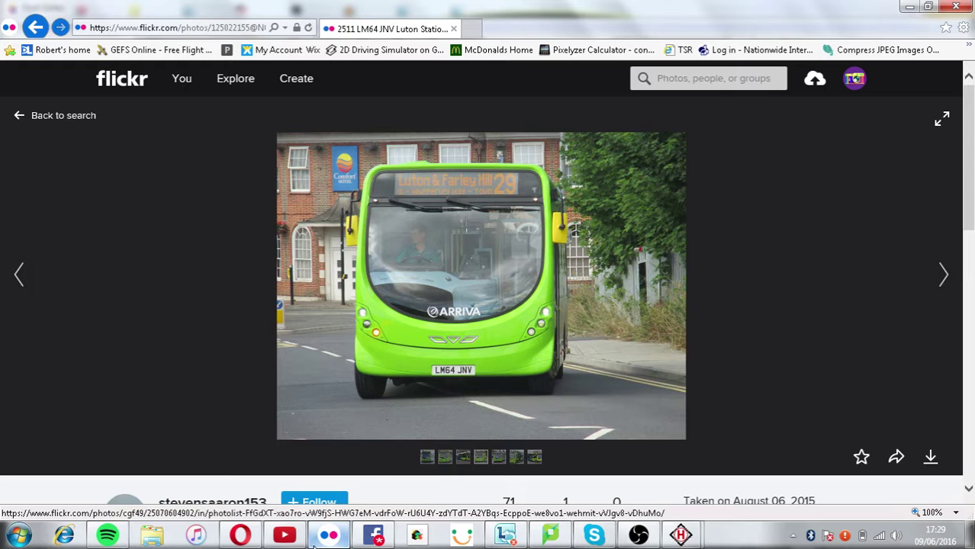
- Open the photo's View all sizes page and scroll to the 'Luton & Farley Hill 29' display
click(930, 458)
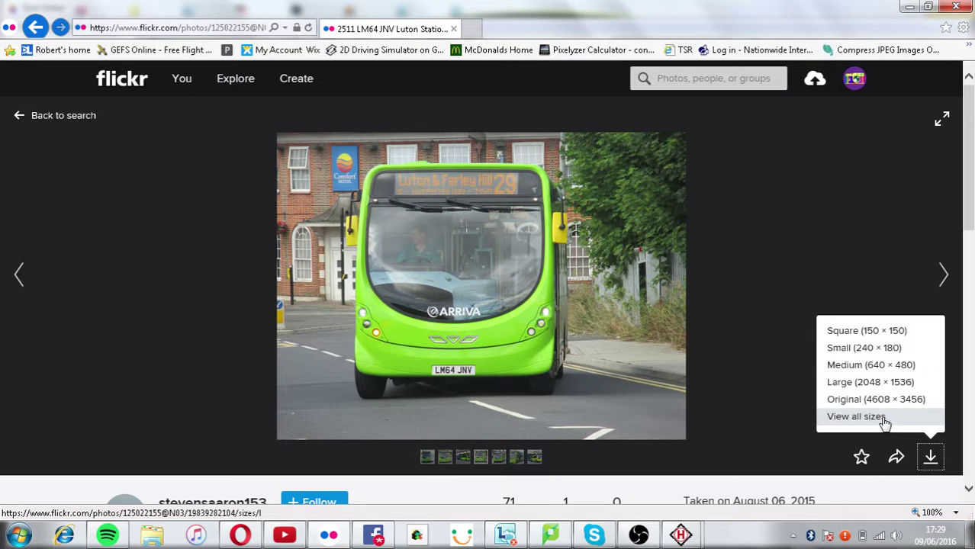
click(883, 419)
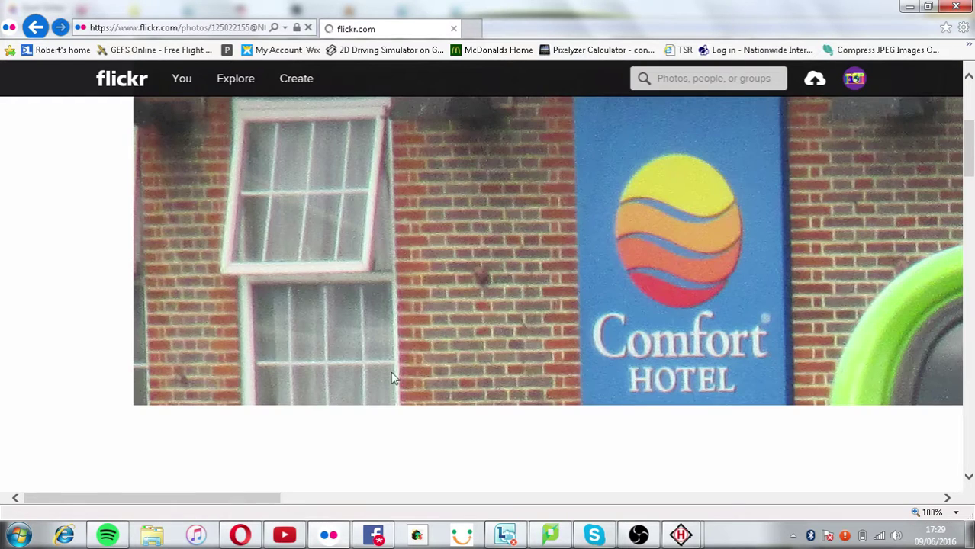
drag(261, 498, 530, 532)
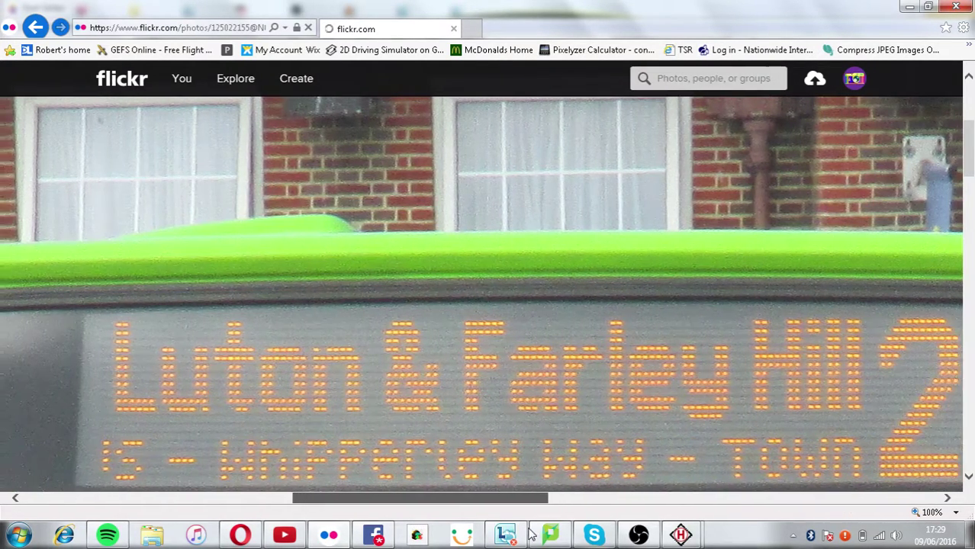
key(Right)
key(Right)
key(Right)
key(Right)
key(Right)
key(Right)
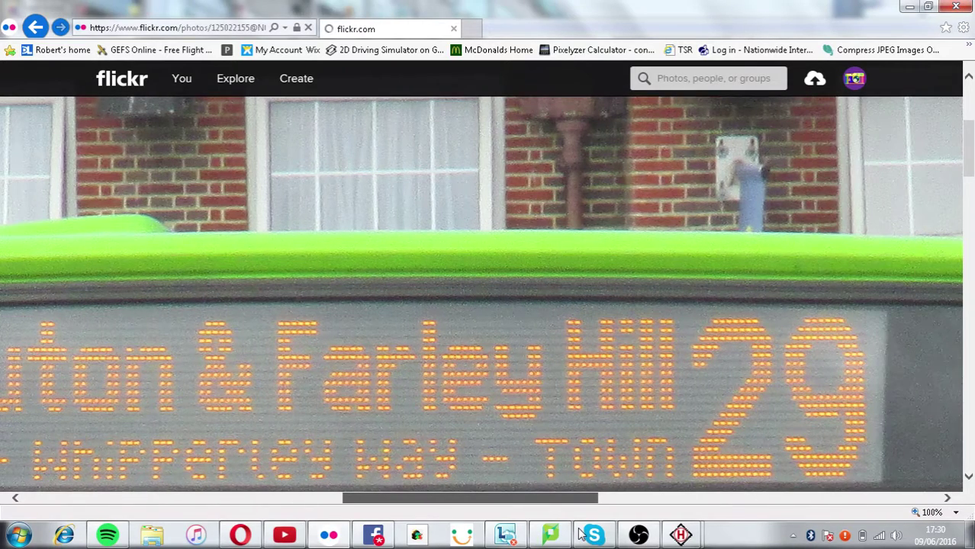
key(Left)
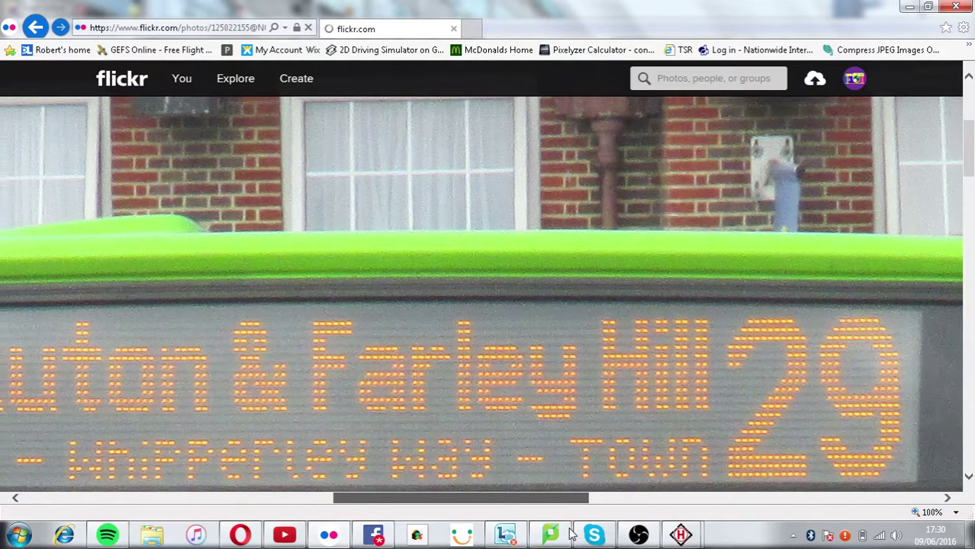
key(Left)
key(Left)
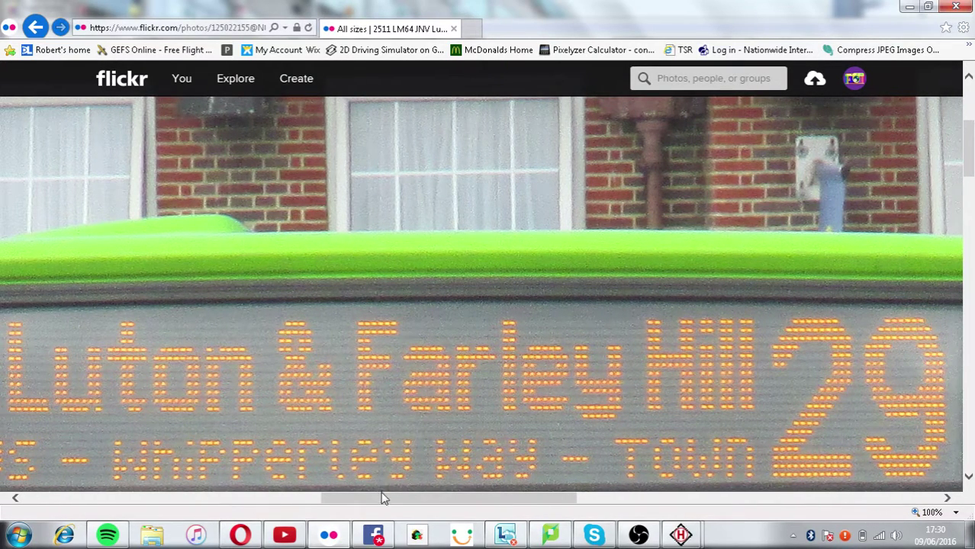
- Hide the Facebook and eBay windows, leaving the Font Editor and Flickr bus photo to switch between
click(390, 537)
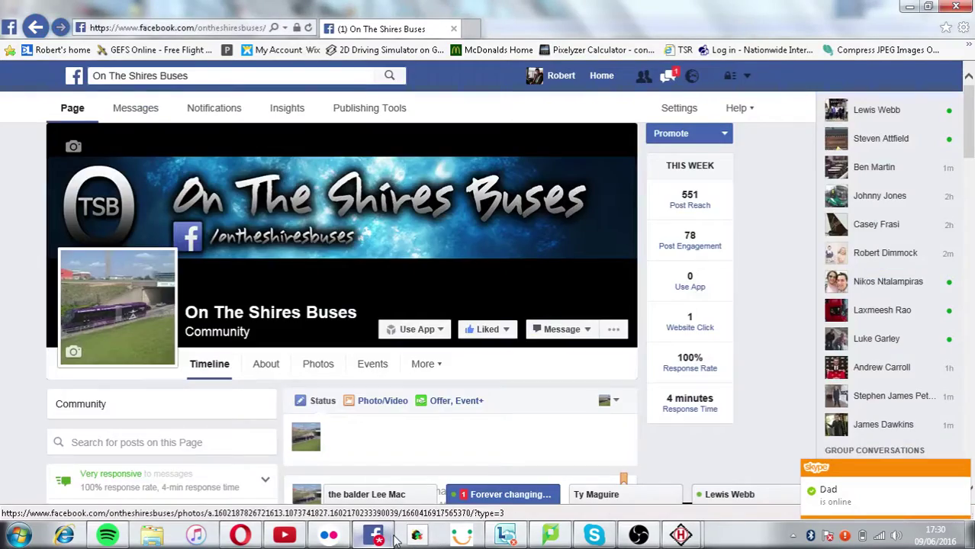
click(391, 537)
mouse_move(681, 534)
click(702, 504)
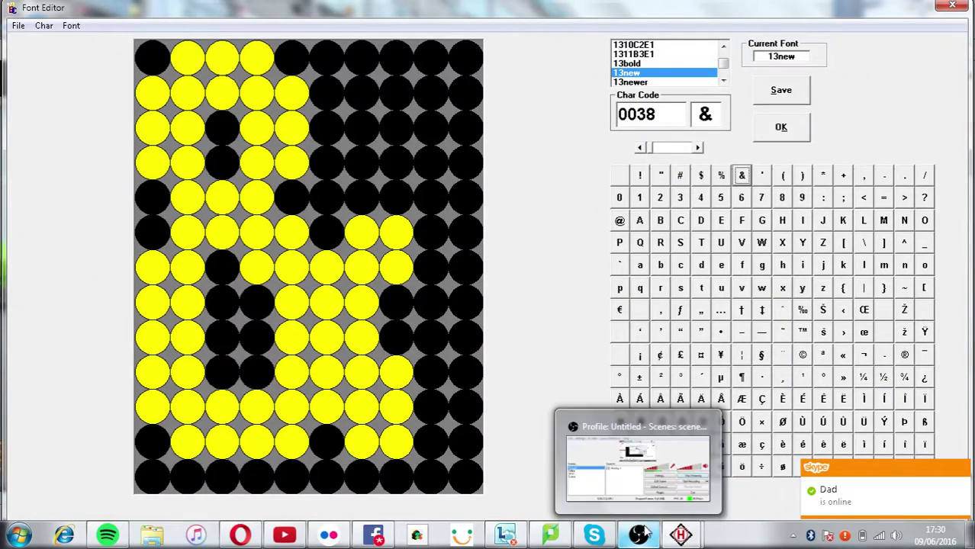
mouse_move(675, 536)
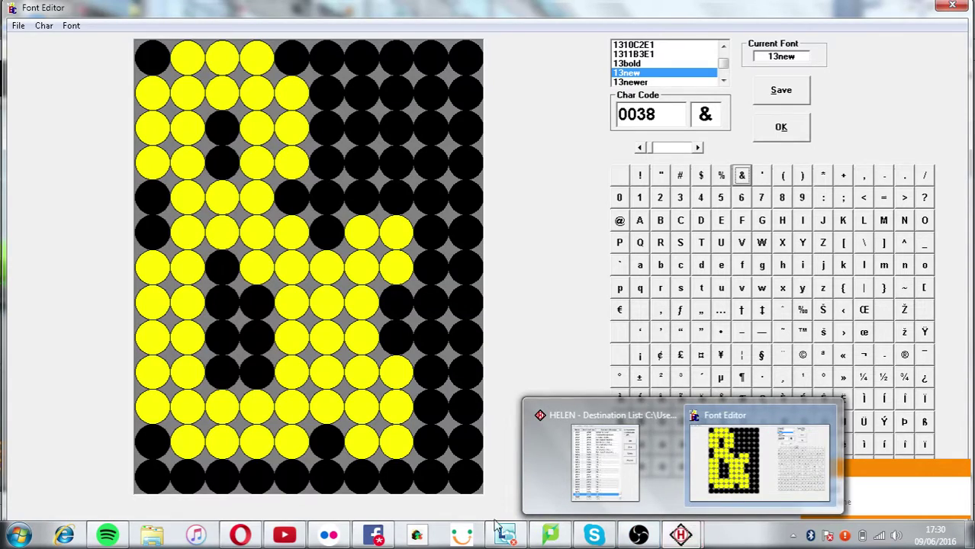
click(248, 534)
click(250, 533)
click(334, 536)
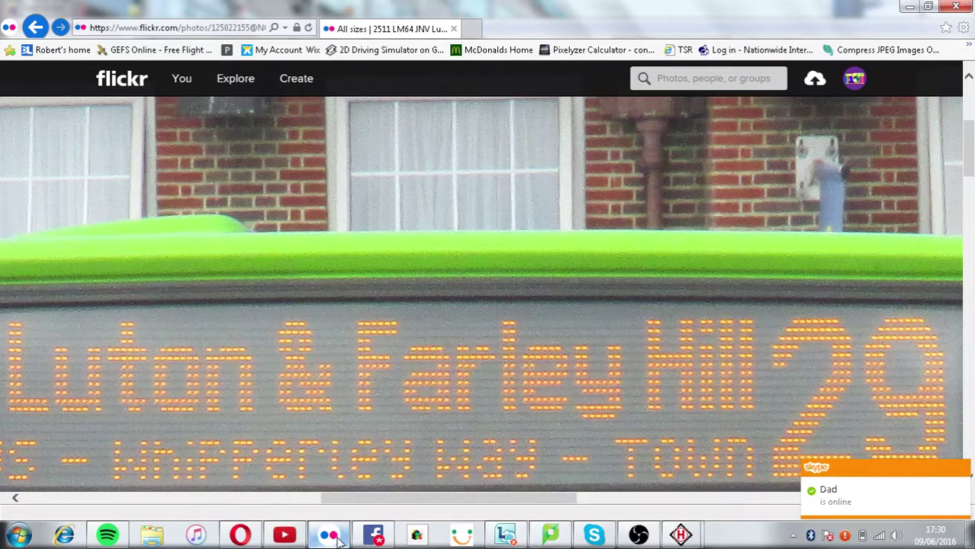
click(340, 538)
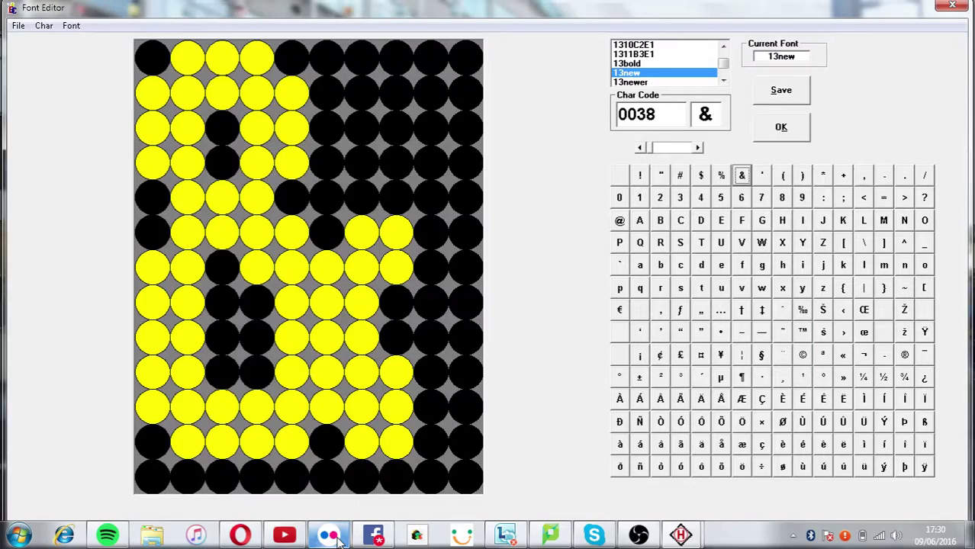
click(339, 538)
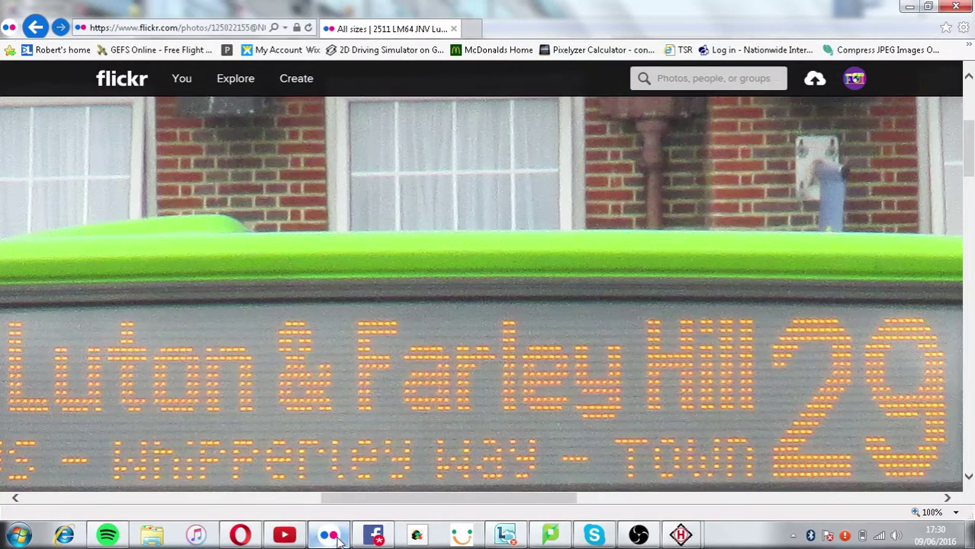
click(339, 538)
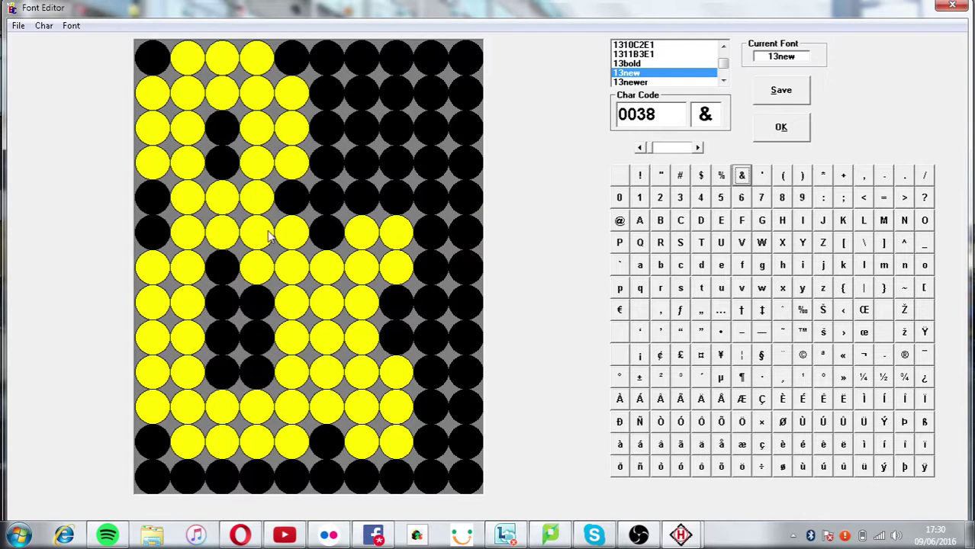
- Toggle dots in the ampersand's top, middle and right side to match the bus photo's sign
click(296, 235)
click(338, 538)
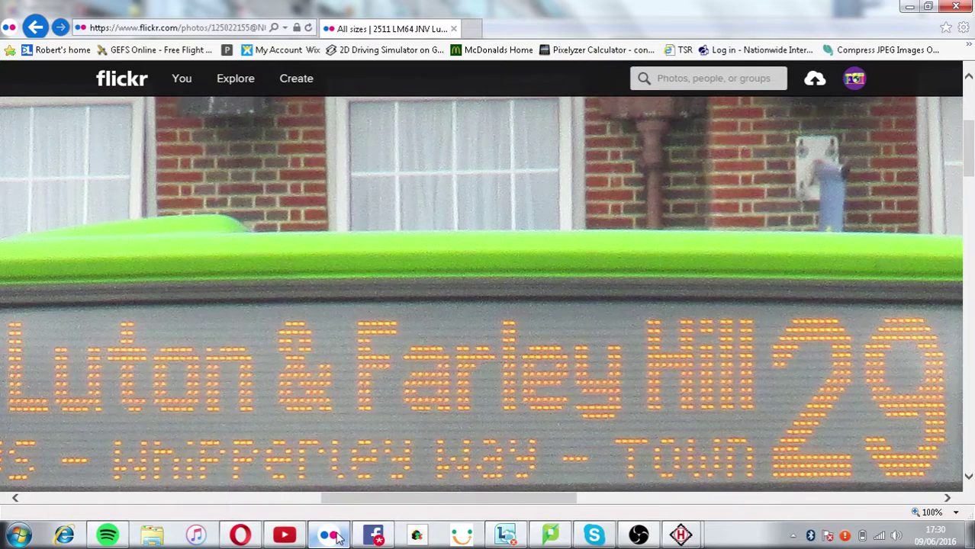
click(338, 538)
click(238, 268)
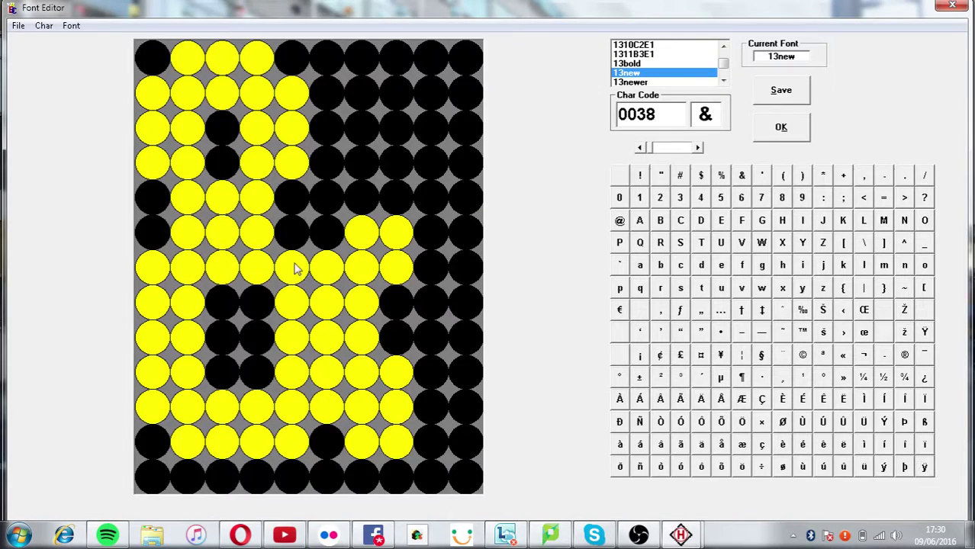
click(316, 279)
click(328, 534)
click(328, 534)
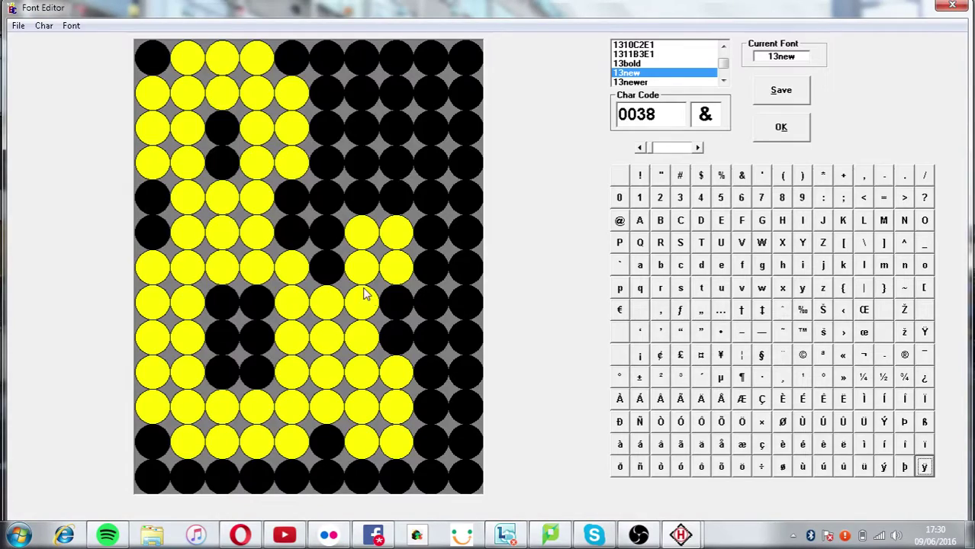
click(327, 534)
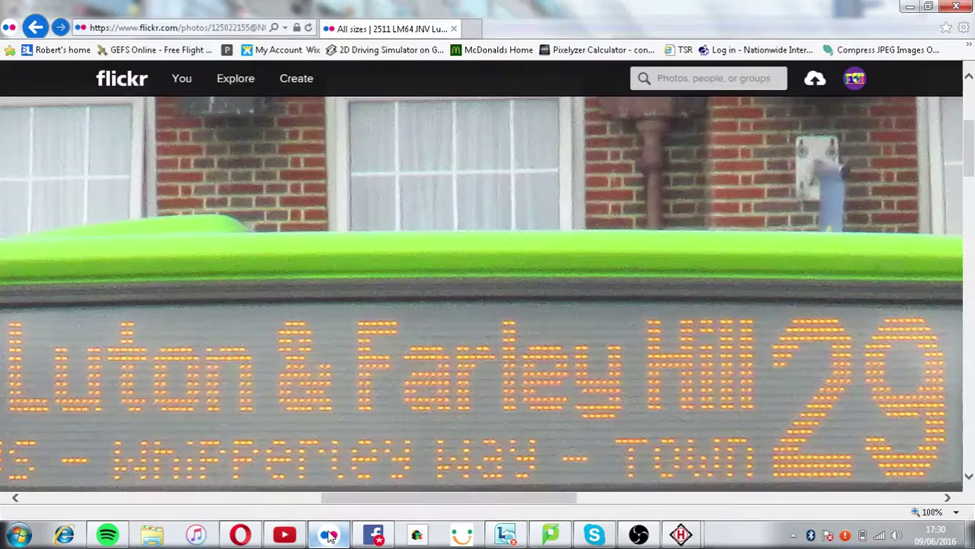
click(328, 535)
- Adjust another ampersand dot and recheck the glyph against the bus photo
click(395, 372)
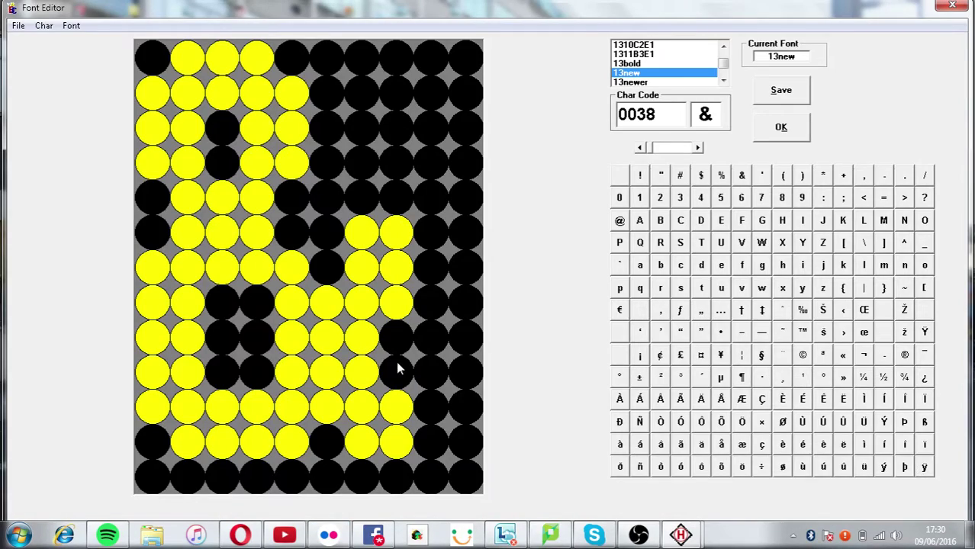
click(344, 534)
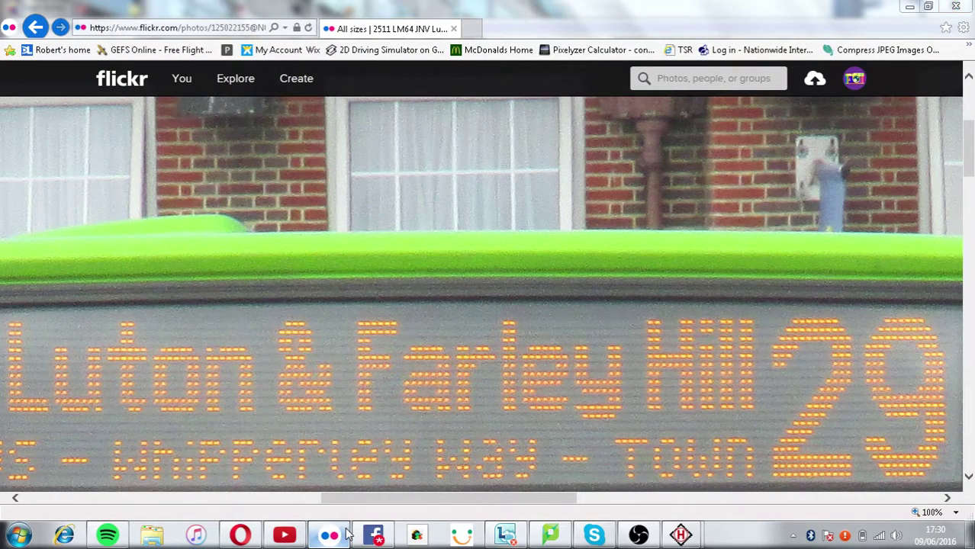
click(344, 534)
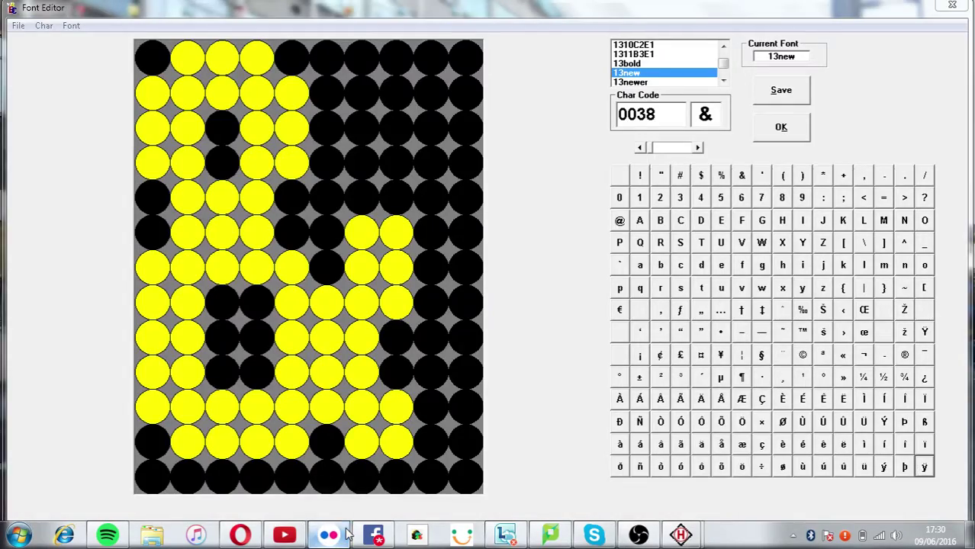
click(345, 534)
click(344, 534)
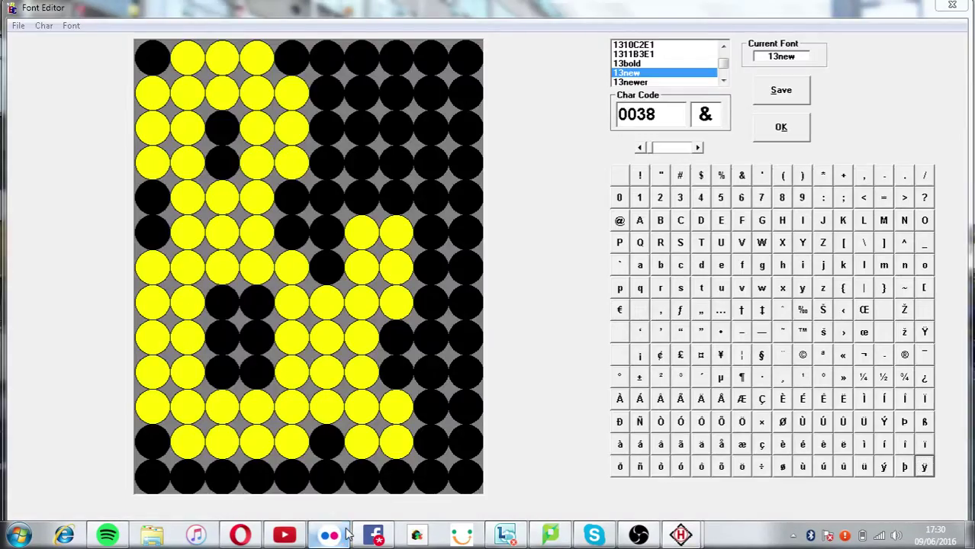
click(345, 534)
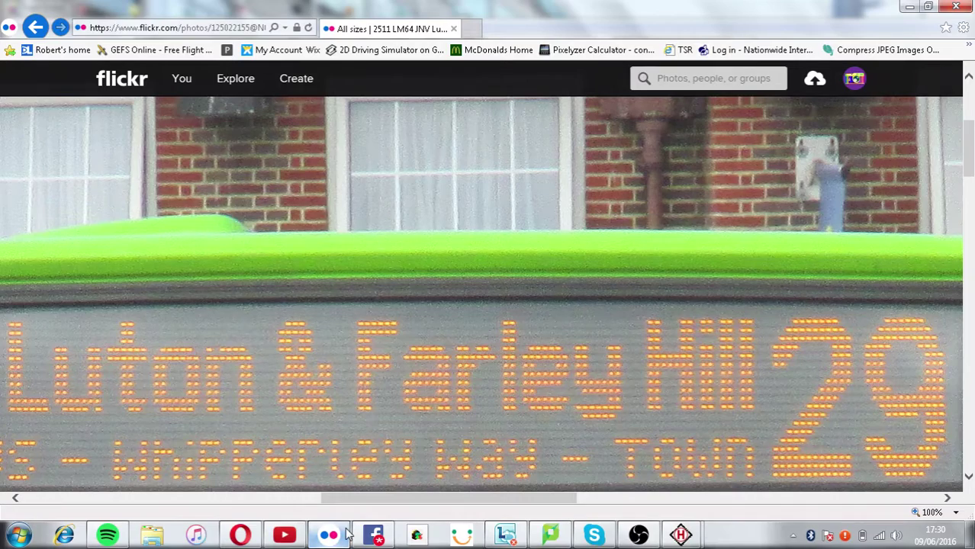
click(345, 534)
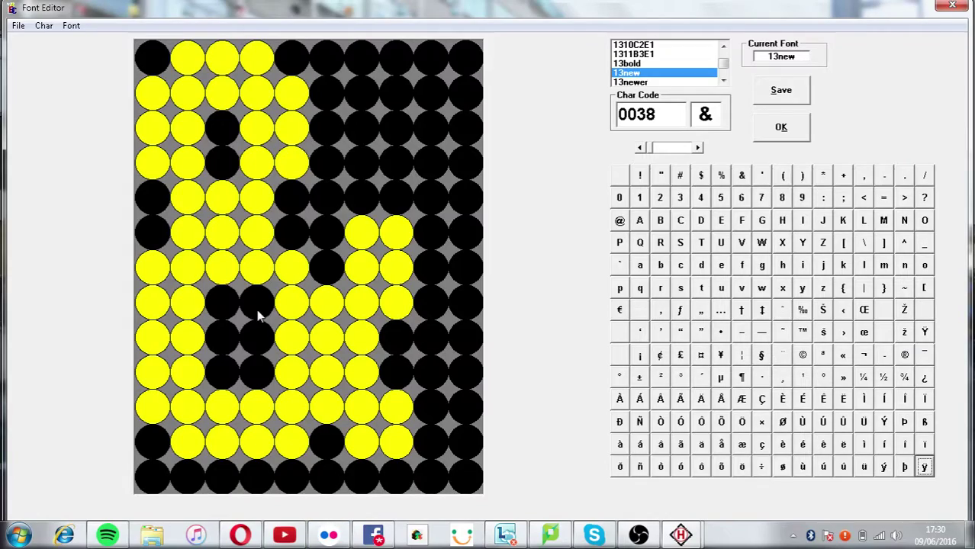
click(330, 535)
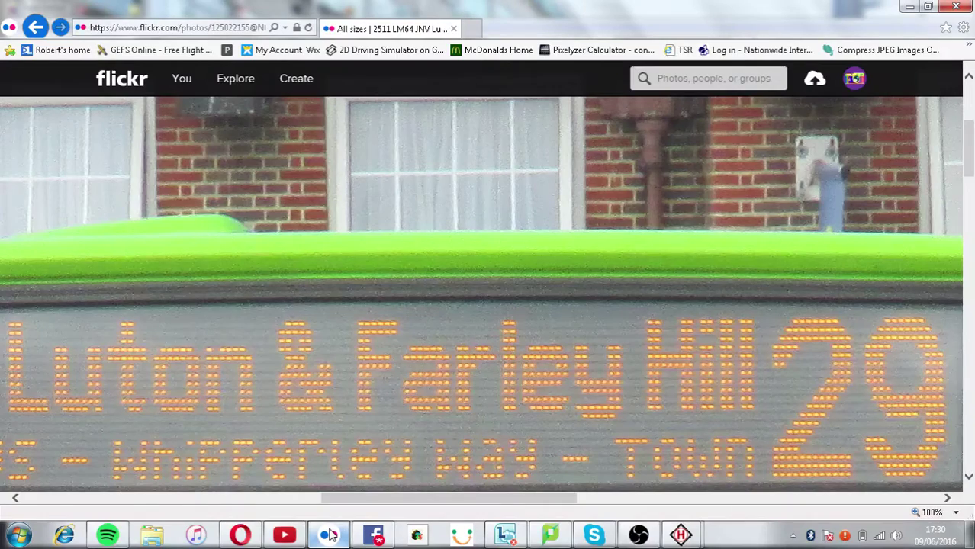
click(329, 535)
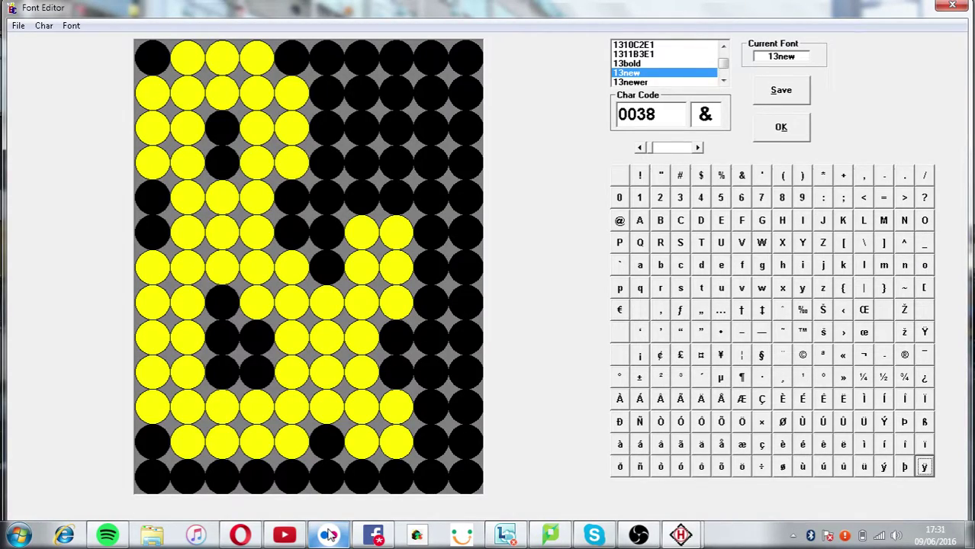
- Inspect the full-size destination display in Flickr, then return to the regular photo page
click(328, 535)
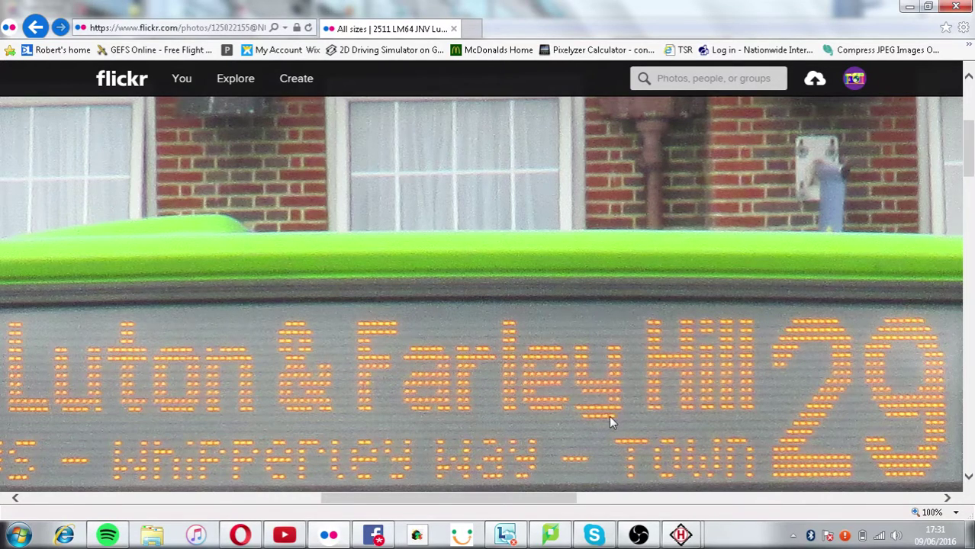
mouse_move(484, 499)
mouse_down()
mouse_move(351, 499)
mouse_move(507, 503)
mouse_move(486, 500)
mouse_move(496, 500)
mouse_up()
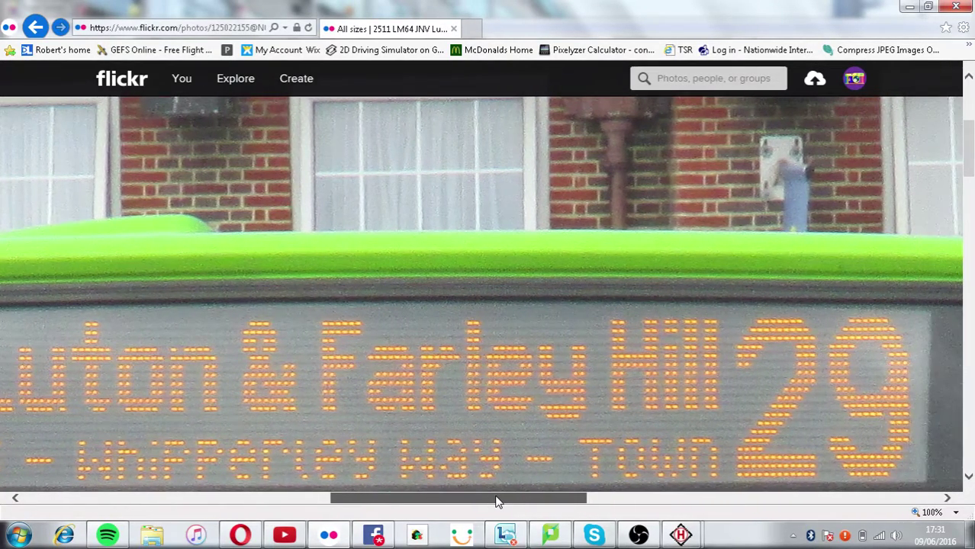
scroll(529, 432, down, 2)
click(35, 26)
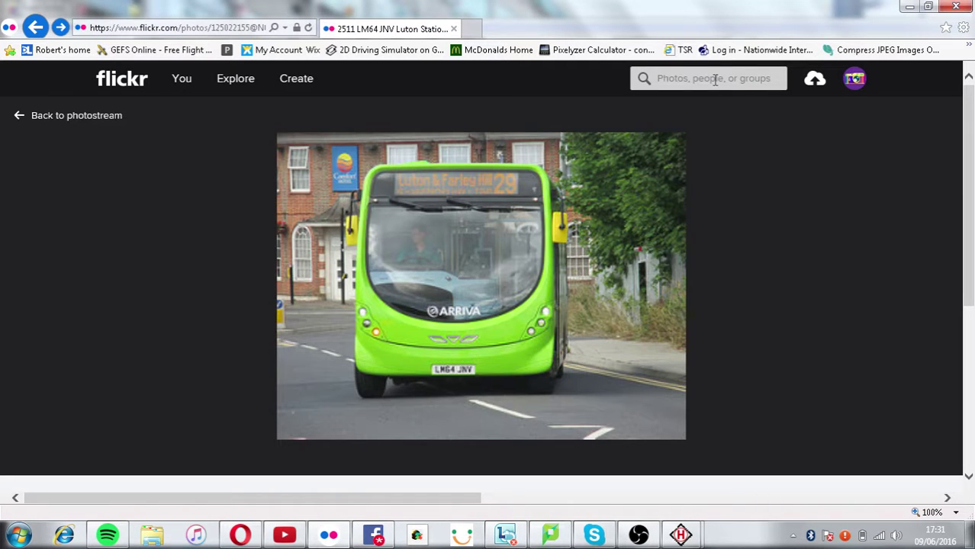
- Search Flickr for 'arriva luton 28' and sort the results by Date uploaded
click(720, 77)
text(arriva luton )
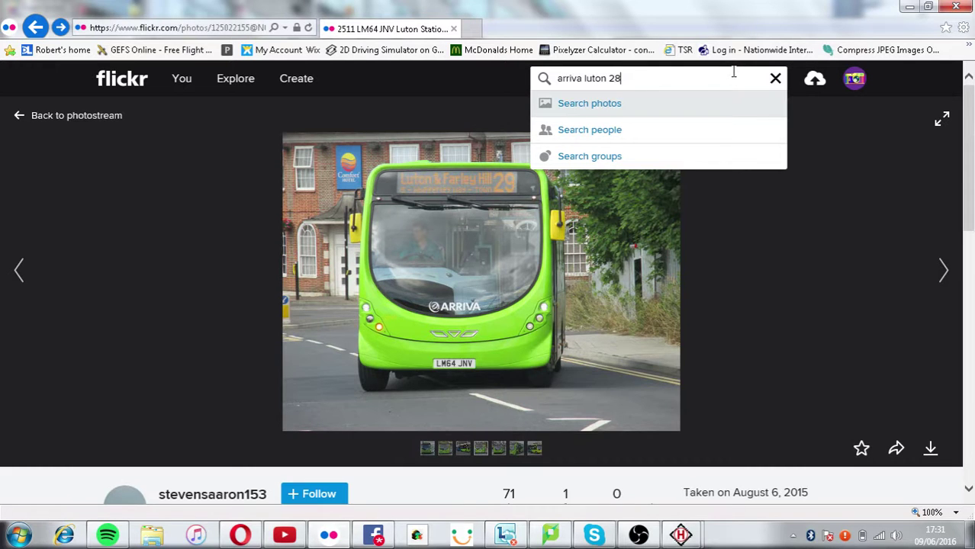
text(28)
key(Return)
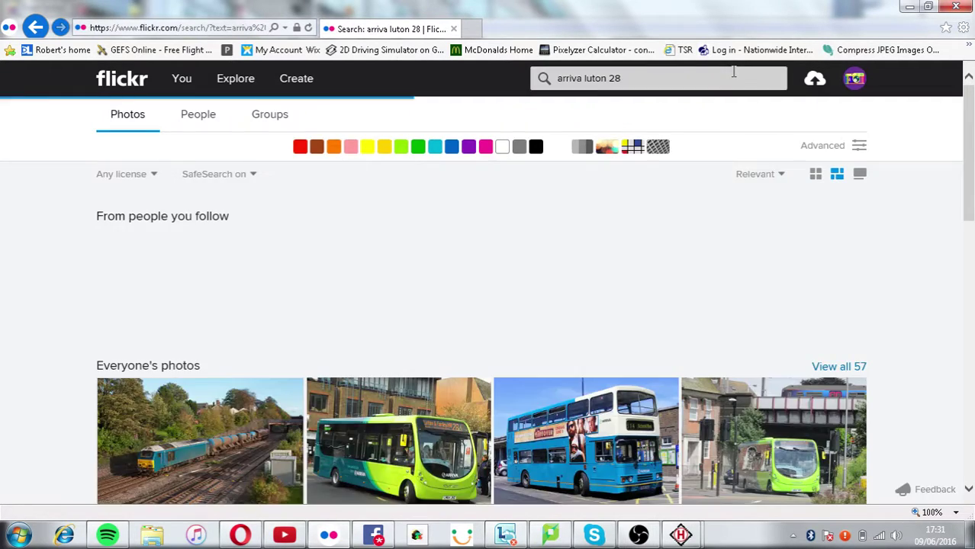
click(779, 175)
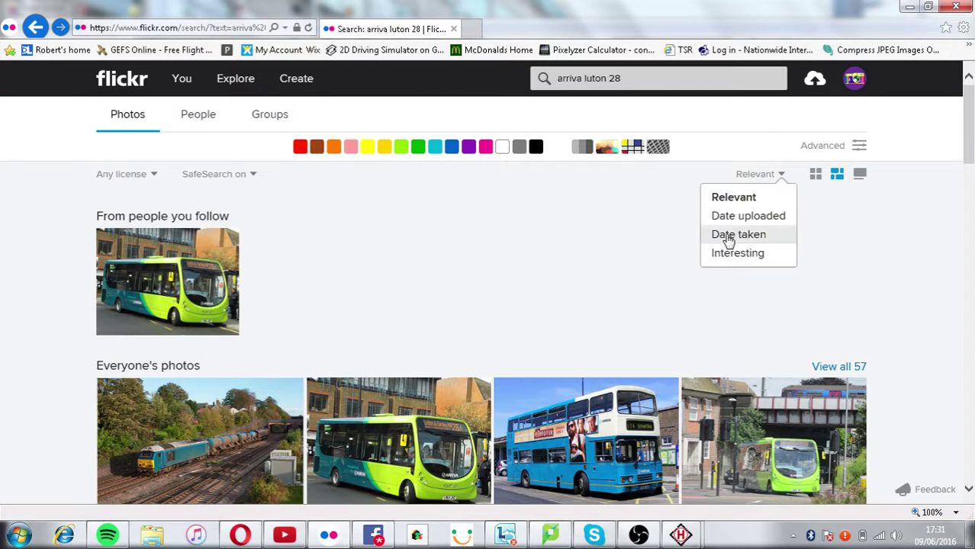
click(738, 217)
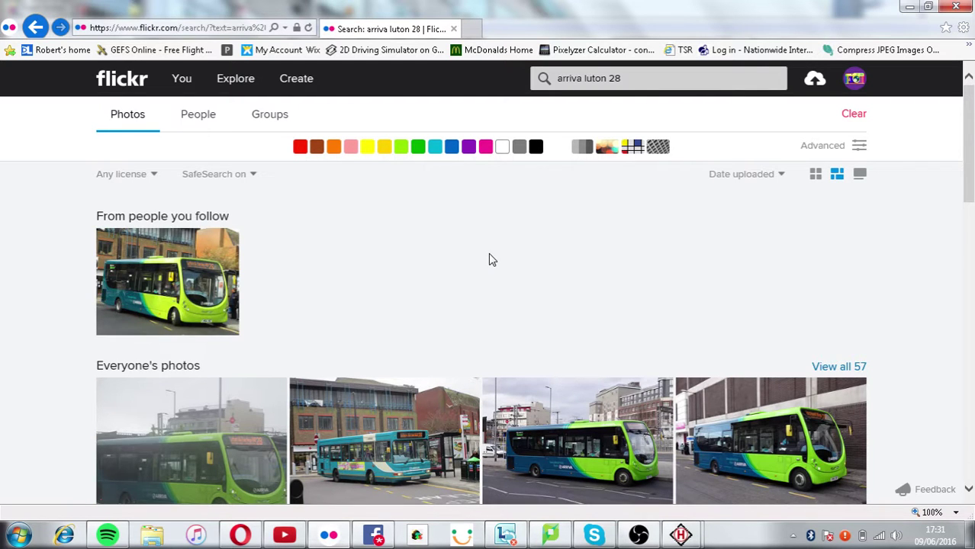
scroll(488, 253, down, 3)
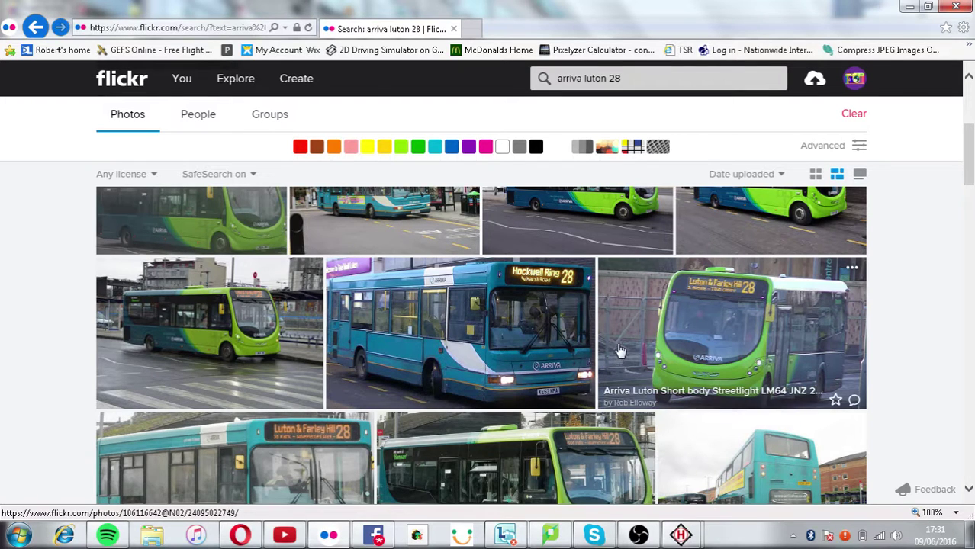
scroll(615, 339, up, 3)
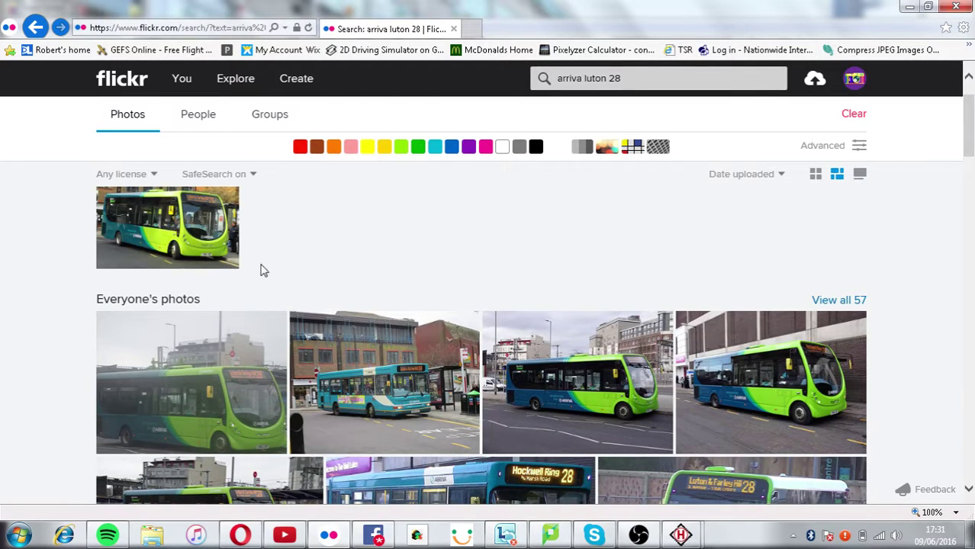
scroll(679, 366, down, 5)
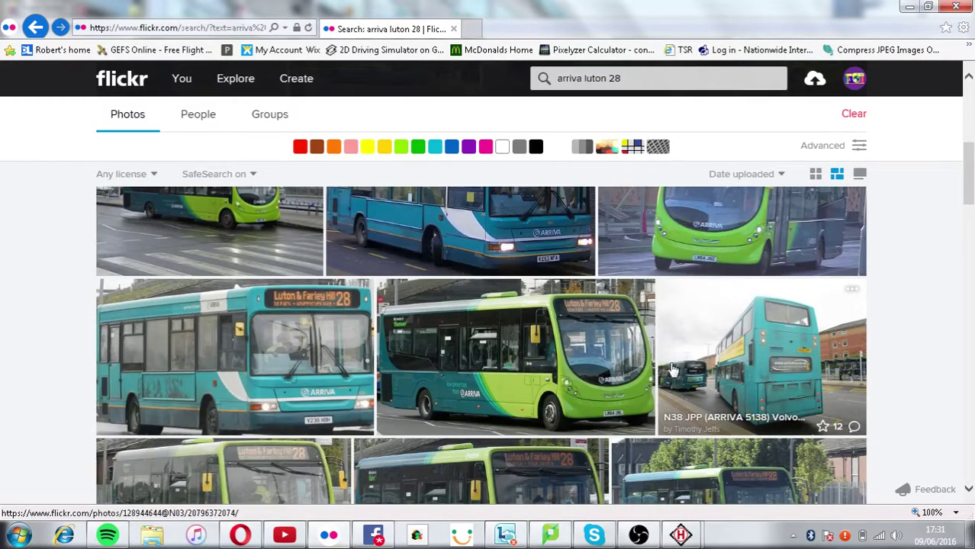
scroll(678, 368, down, 2)
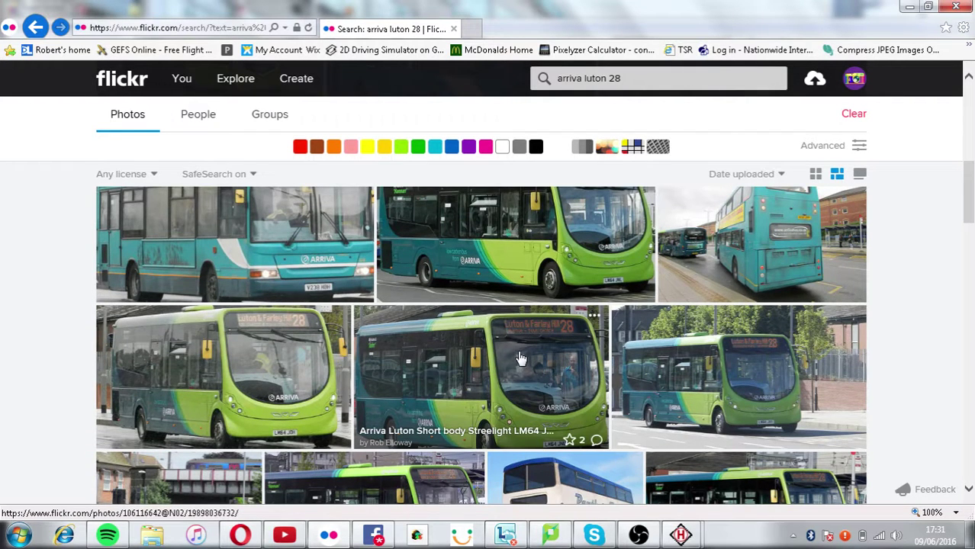
- Open a route 28 bus photo, go back, and re-sort the results by Date taken
click(257, 336)
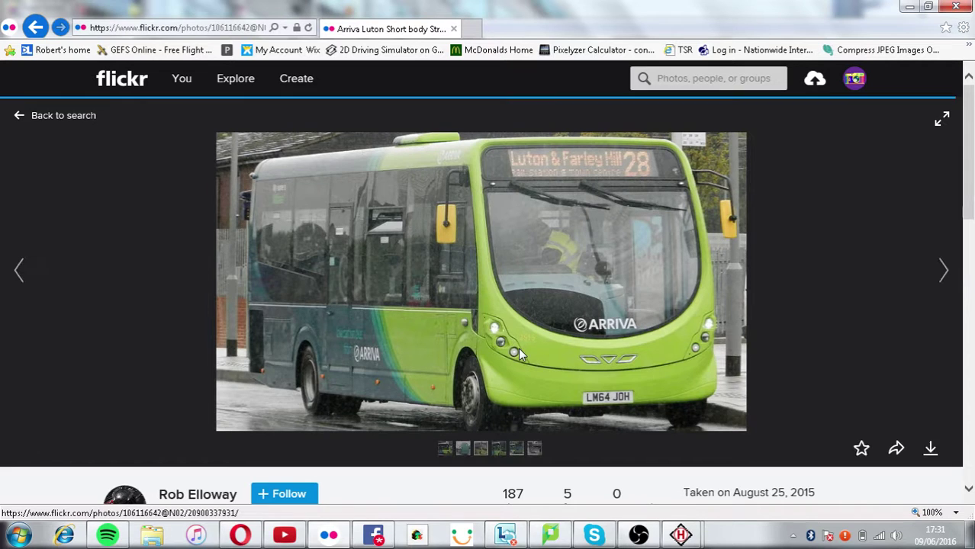
click(34, 27)
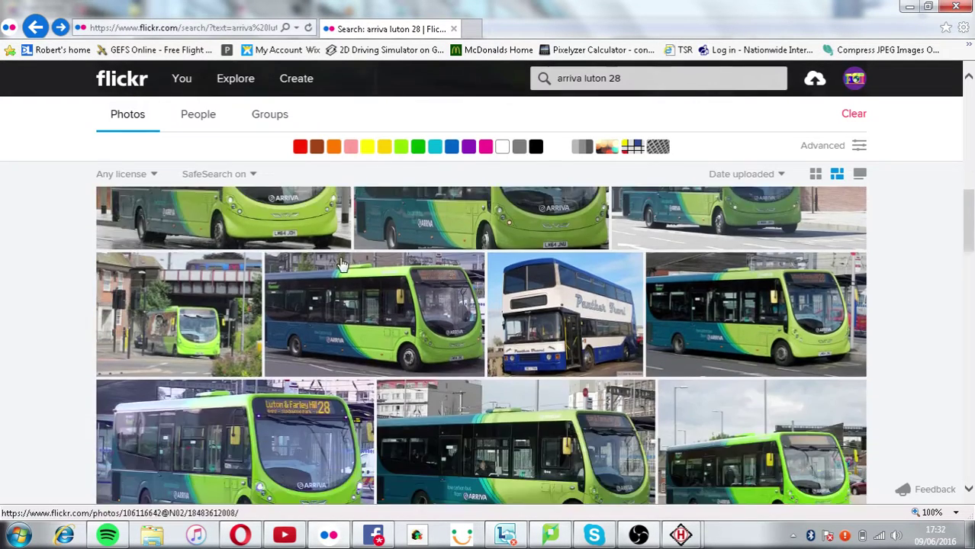
scroll(534, 305, up, 6)
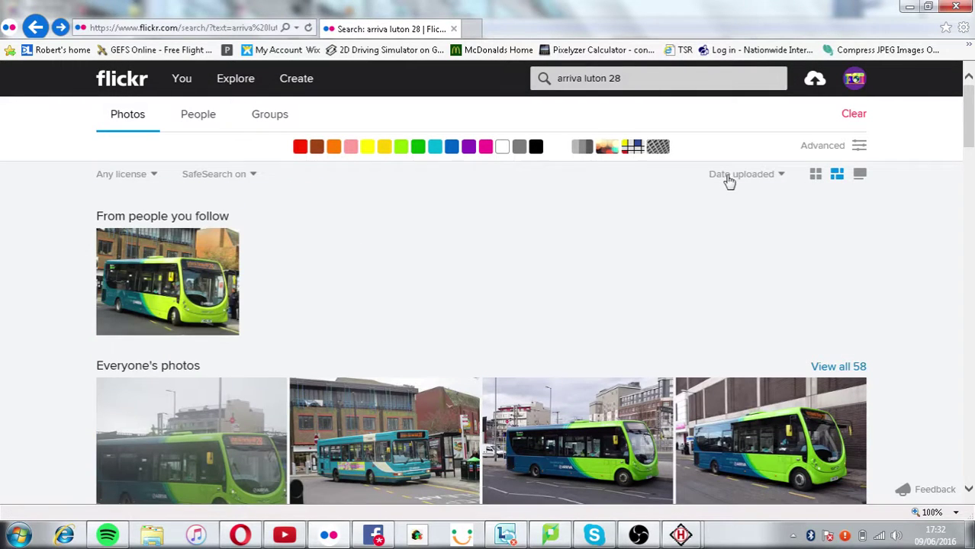
click(729, 179)
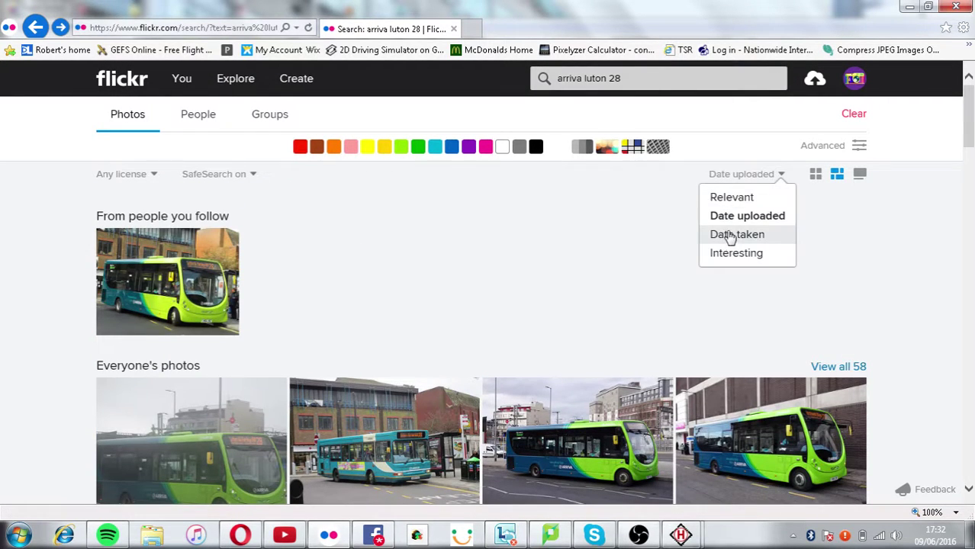
click(726, 233)
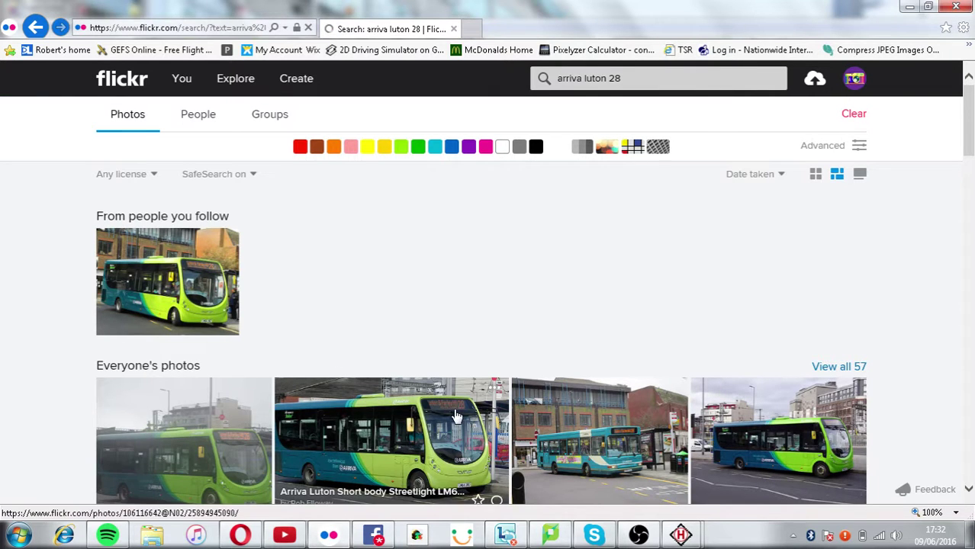
scroll(458, 416, down, 3)
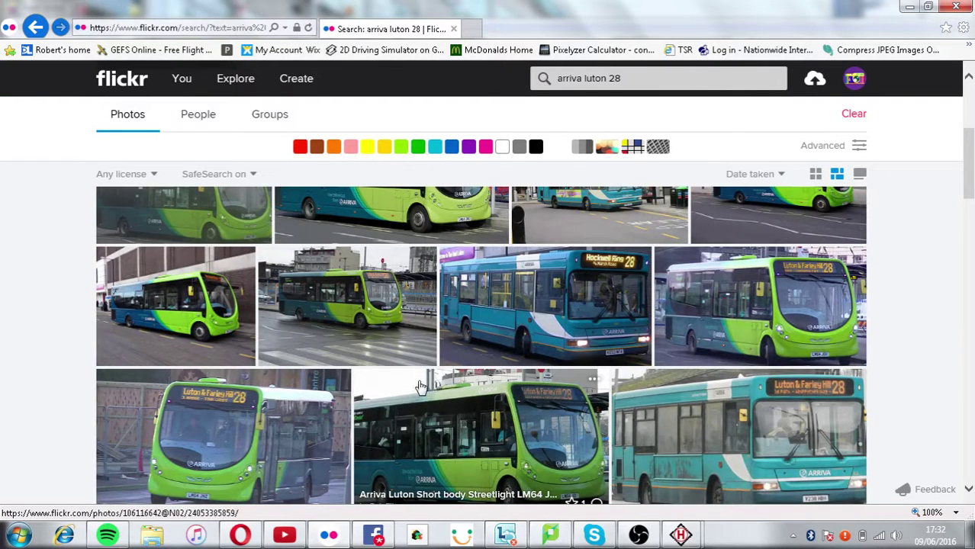
scroll(425, 358, up, 1)
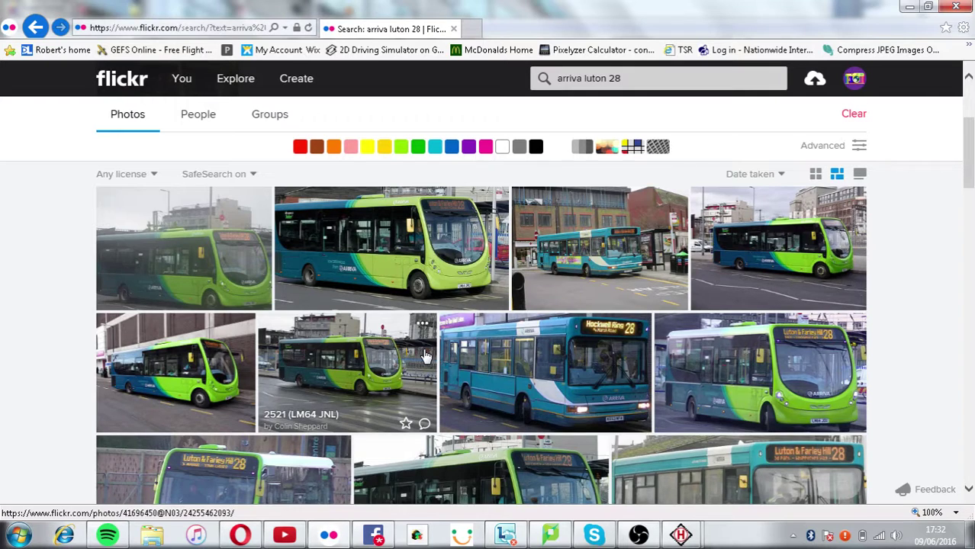
scroll(425, 358, up, 3)
click(639, 79)
- Search 'arriva luton 29', zoom in on the LM64 JNK photo's sign, then return to the Font Editor
key(Return)
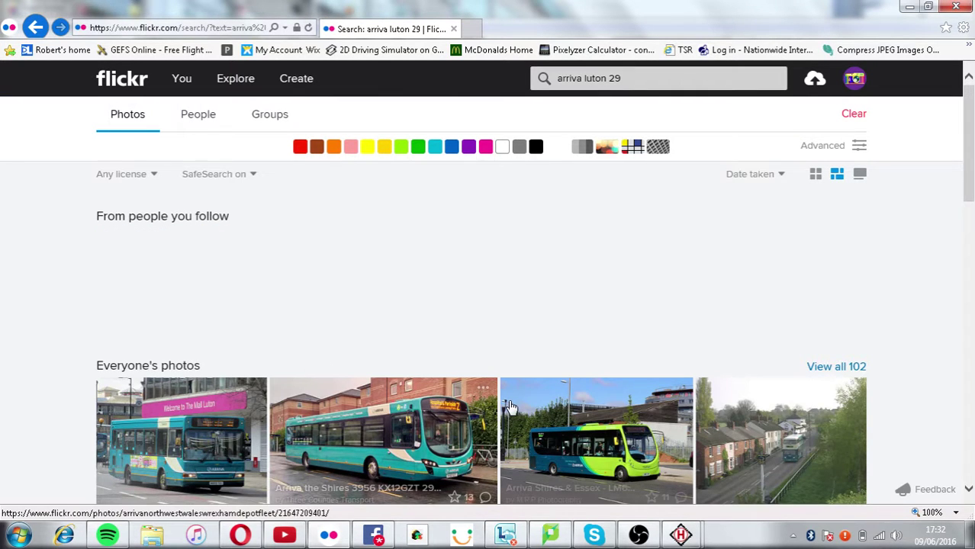
scroll(492, 353, down, 5)
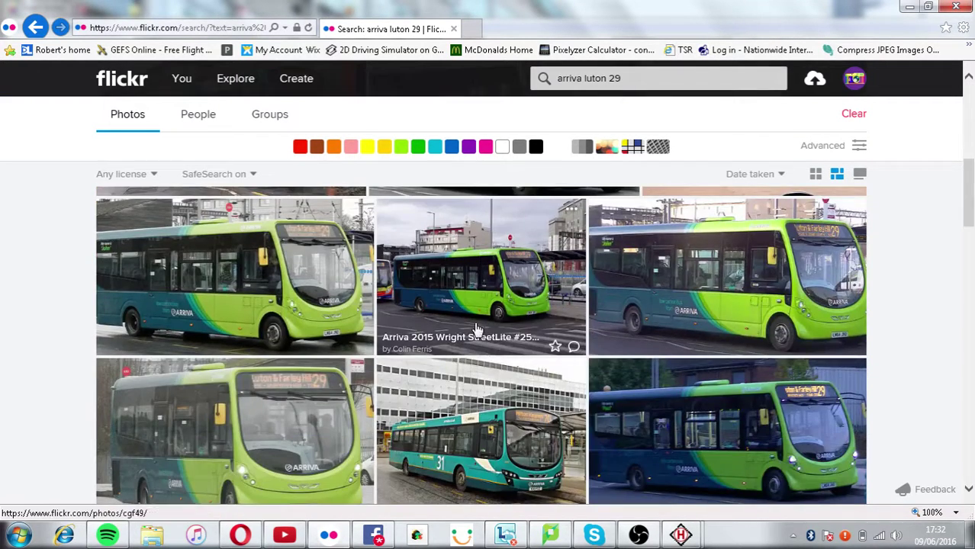
click(294, 336)
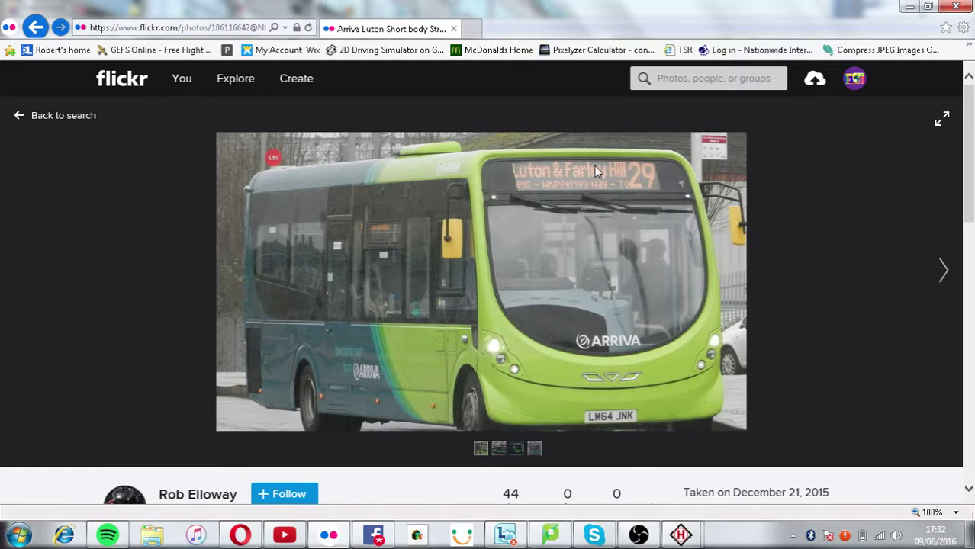
click(594, 165)
click(594, 165)
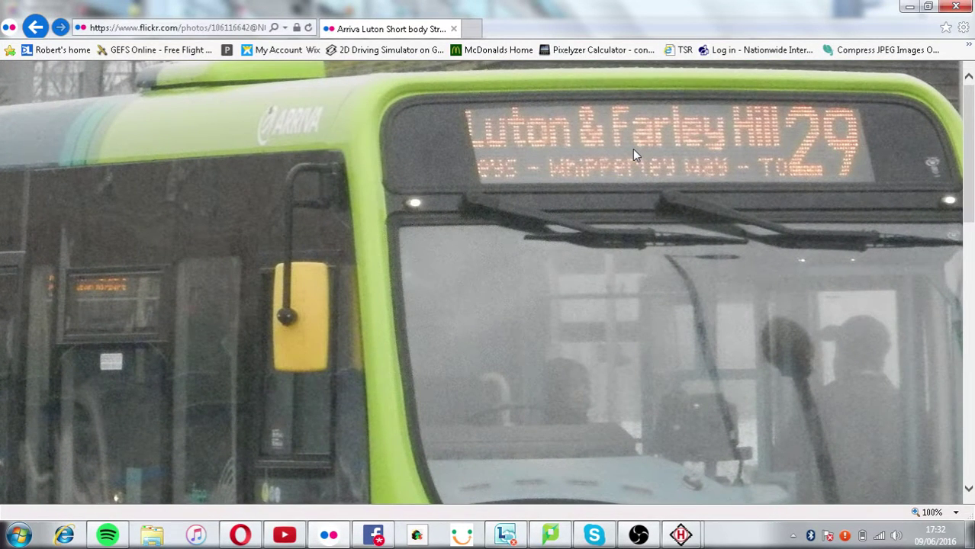
key(Escape)
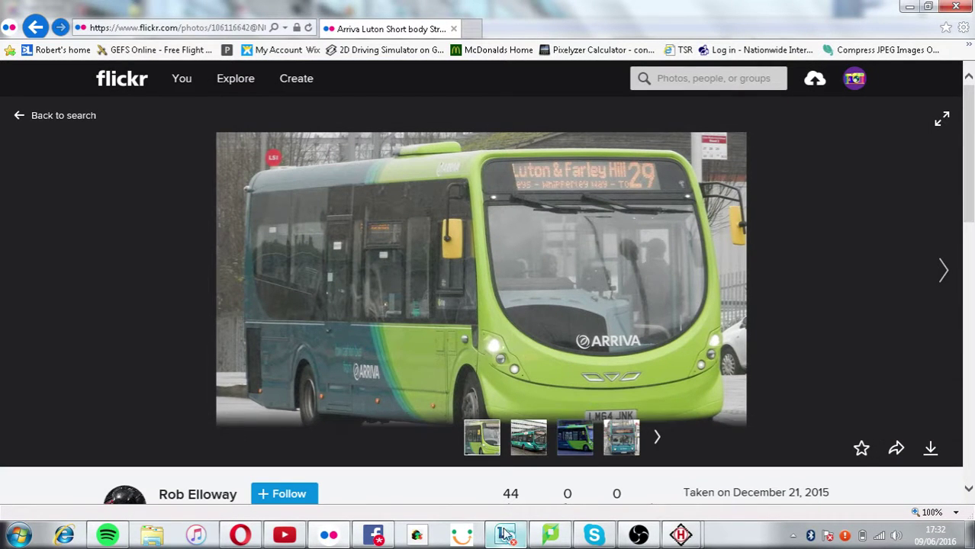
mouse_move(508, 533)
click(729, 472)
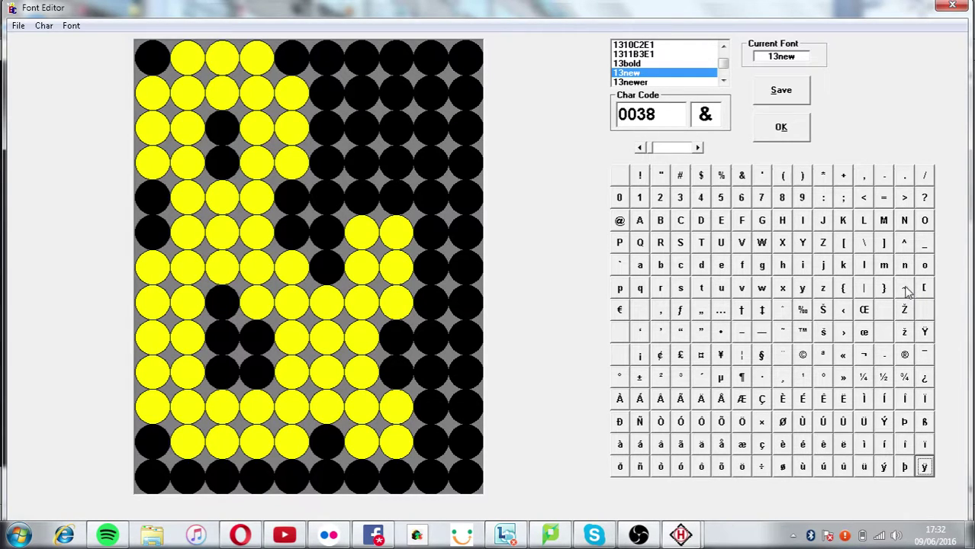
- Save the font, close and reopen the Font Editor, and reselect the 13new font
click(784, 98)
click(779, 131)
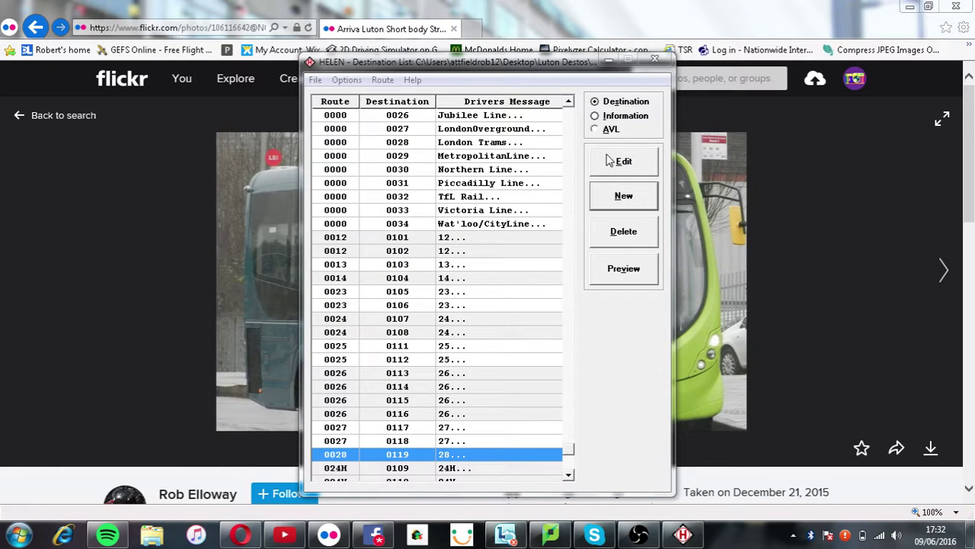
click(346, 79)
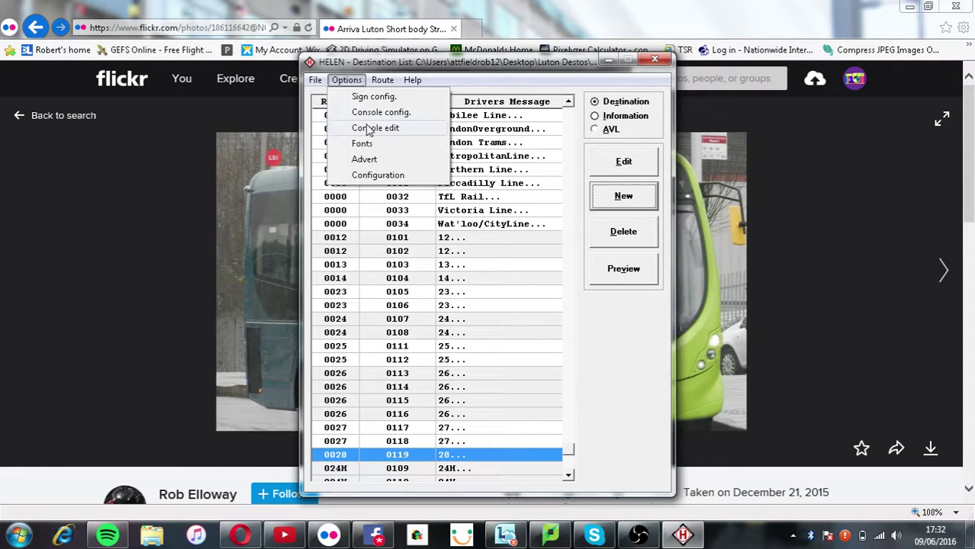
click(366, 145)
drag(723, 61, 733, 63)
click(724, 80)
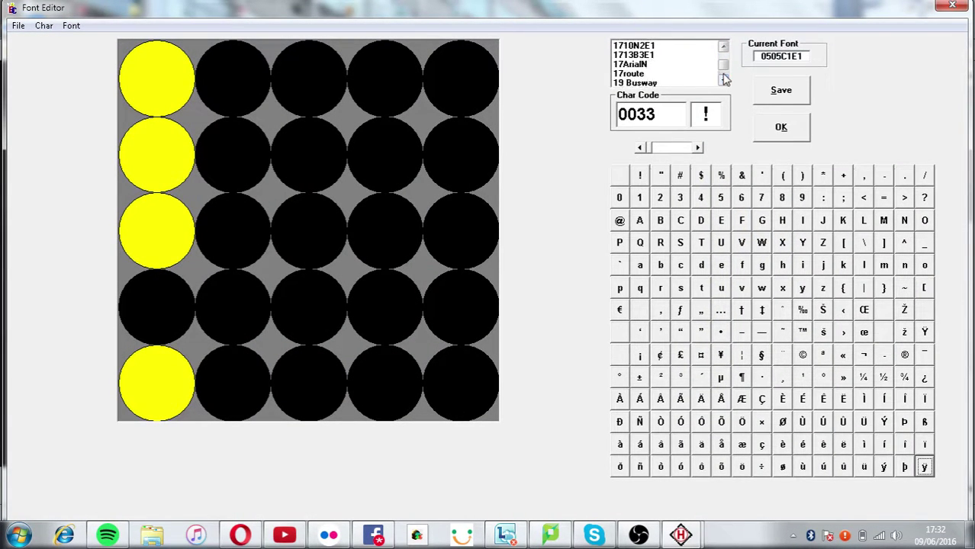
click(723, 48)
drag(723, 47, 725, 51)
click(648, 81)
- Browse the B, R and lowercase b–g glyphs, settling on lowercase d
click(658, 221)
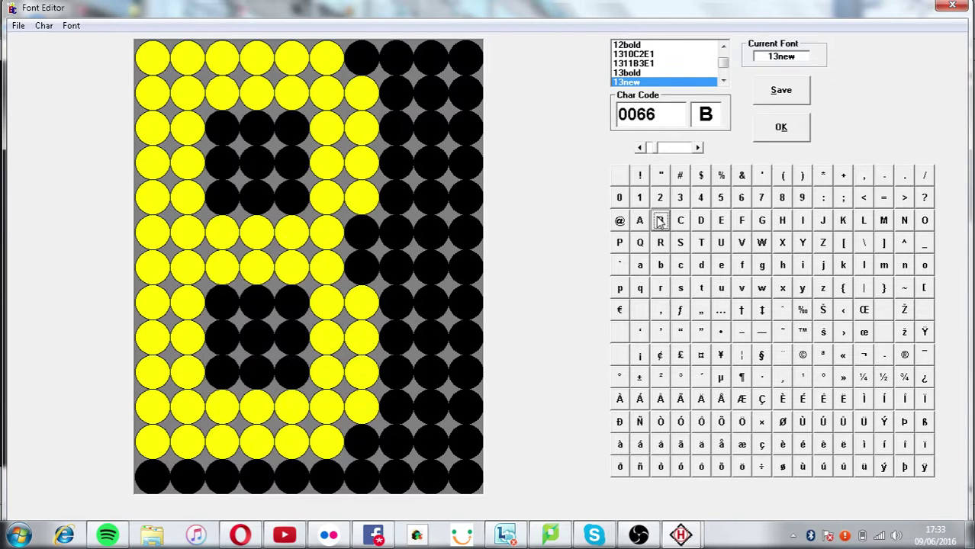
click(661, 243)
click(660, 267)
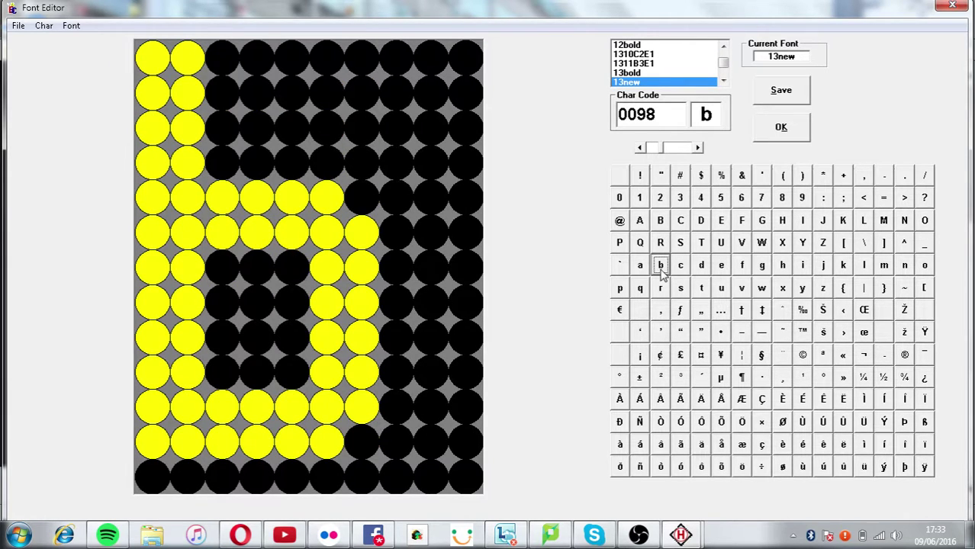
click(680, 269)
click(700, 267)
click(720, 267)
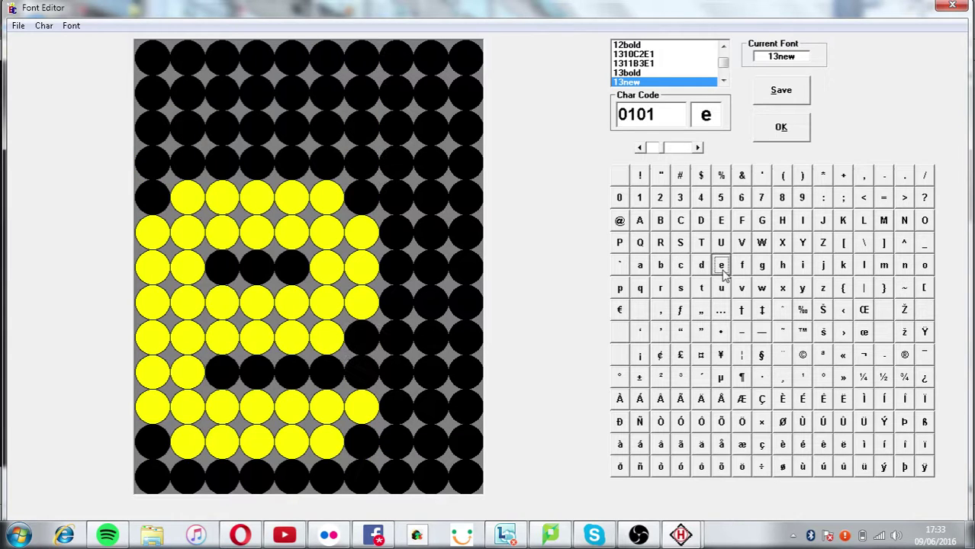
click(741, 270)
click(763, 276)
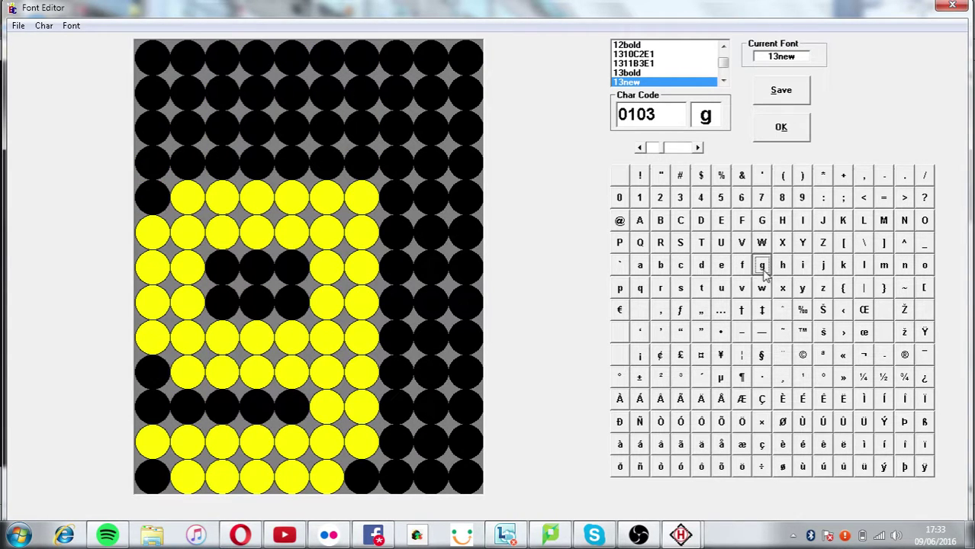
click(714, 271)
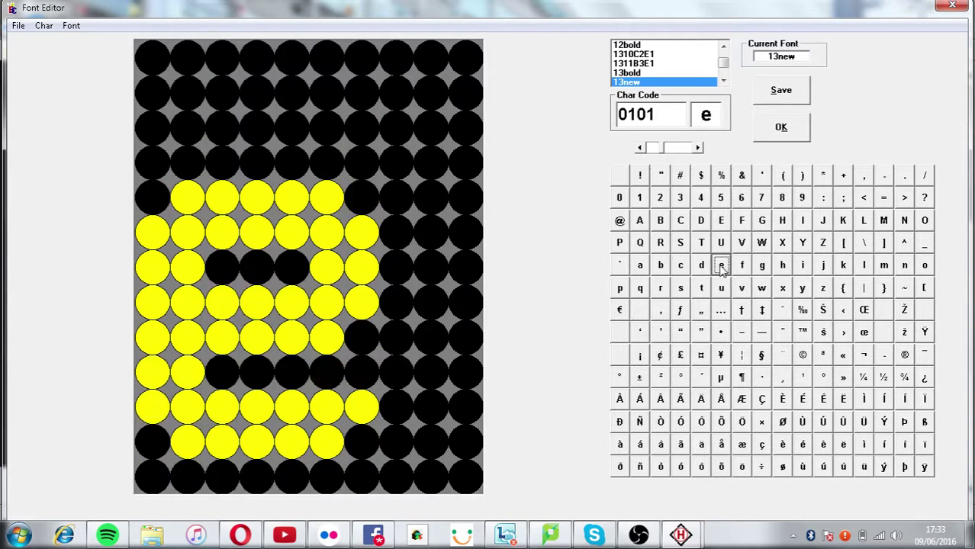
click(710, 264)
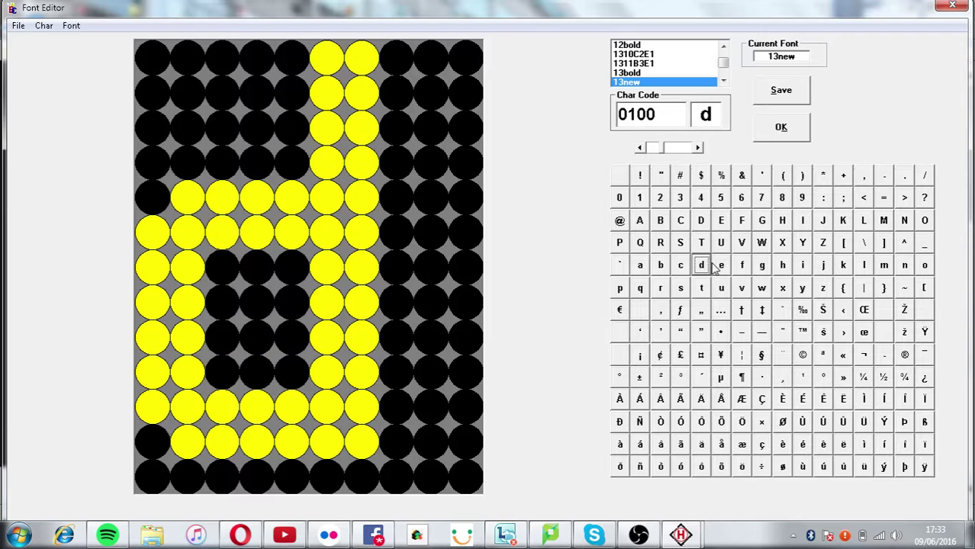
- Export the current font as '12new' into the Personal\HELEN FONTS folder
click(71, 25)
click(96, 73)
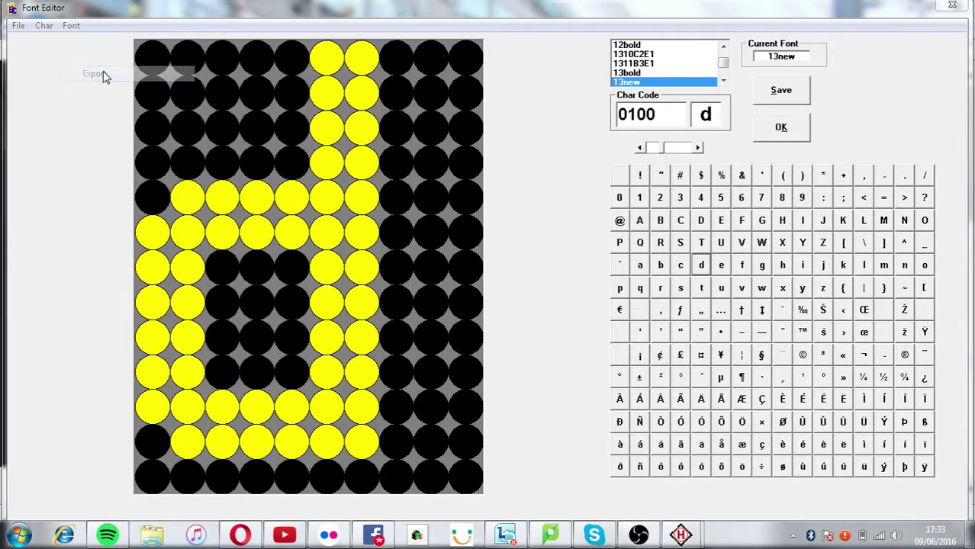
click(59, 102)
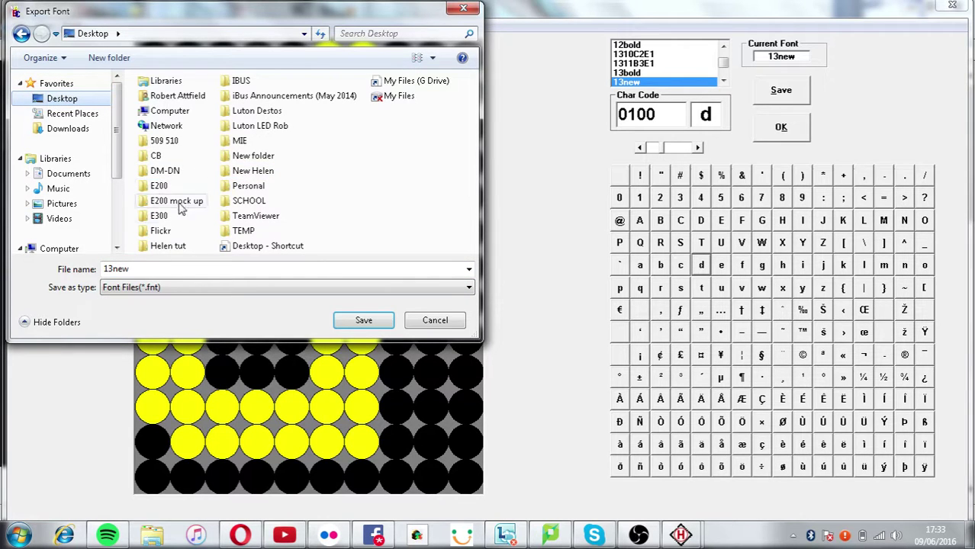
double_click(251, 191)
double_click(244, 159)
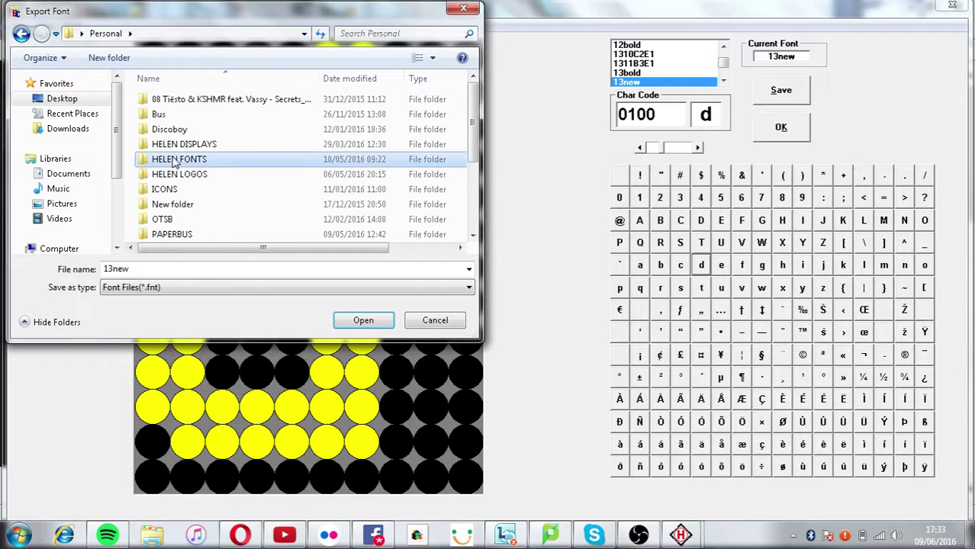
click(148, 268)
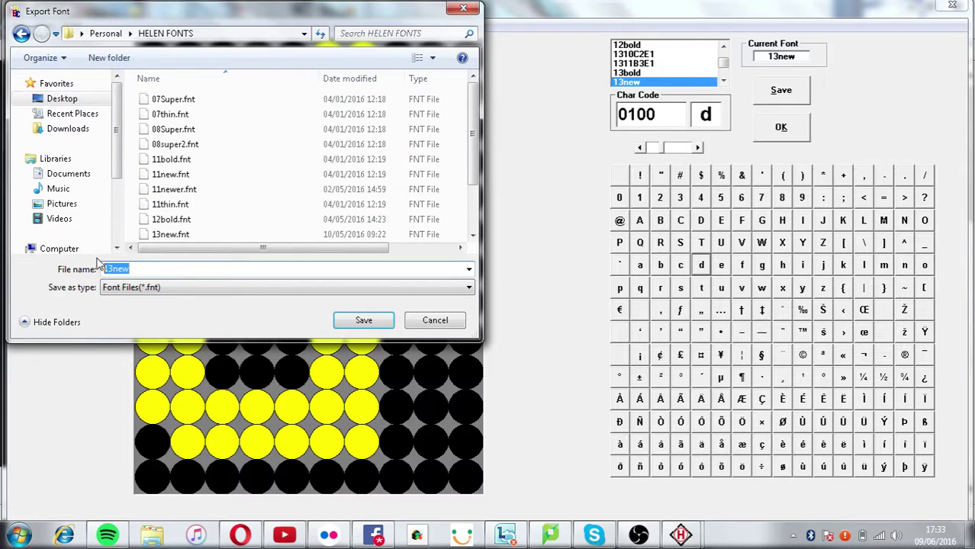
text(12)
text(new)
key(Return)
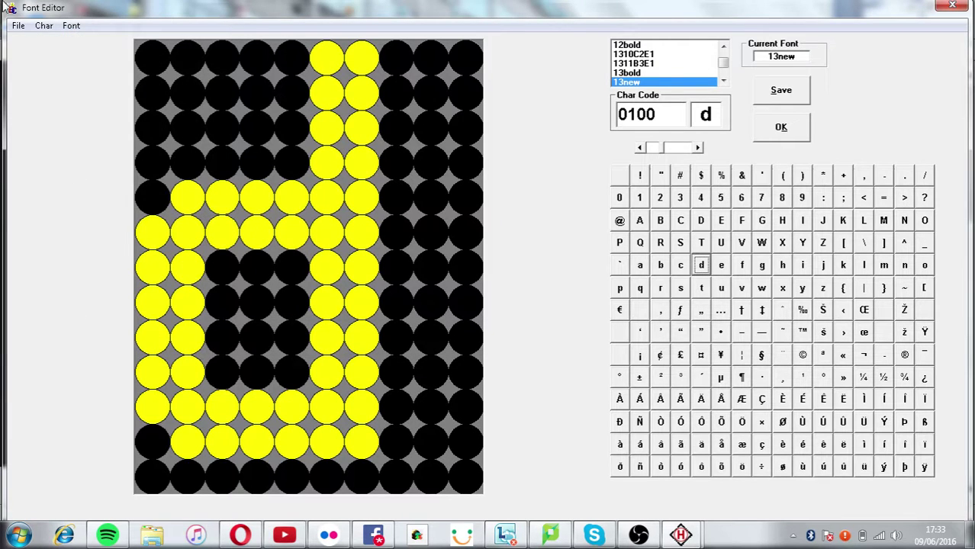
- Import 12new.fnt as a Hanover font named 12new into the database
click(71, 25)
mouse_move(82, 89)
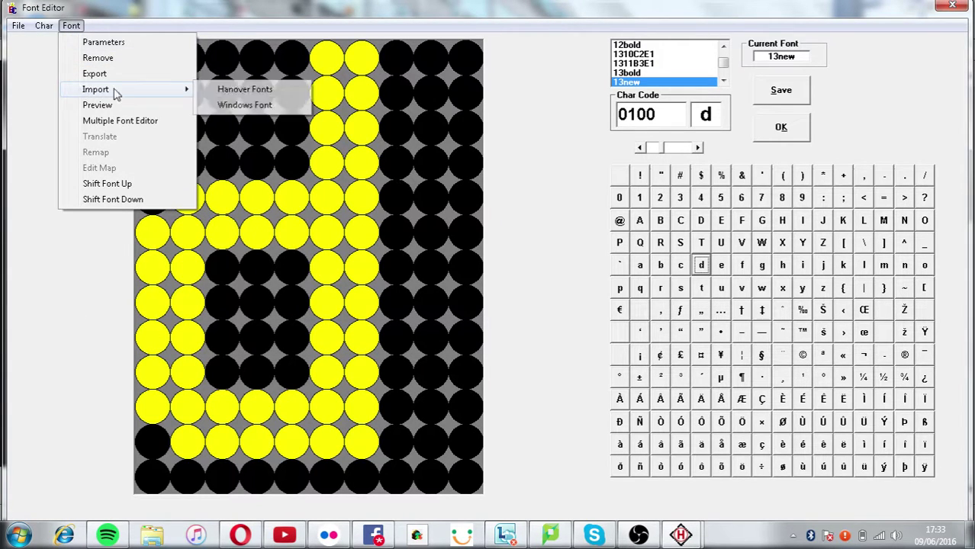
click(245, 89)
double_click(212, 234)
click(579, 170)
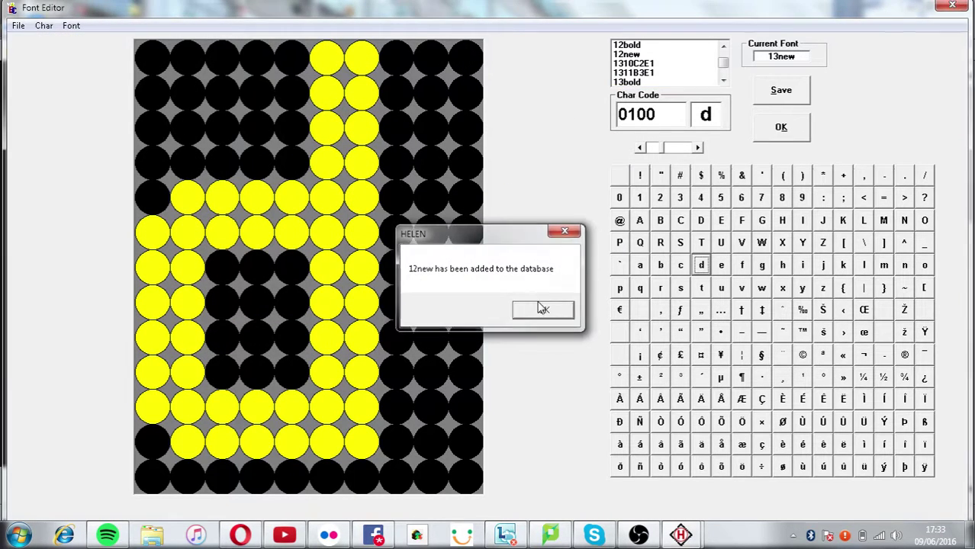
click(542, 308)
- Select the 12new font from the list and show its capital A glyph
click(71, 26)
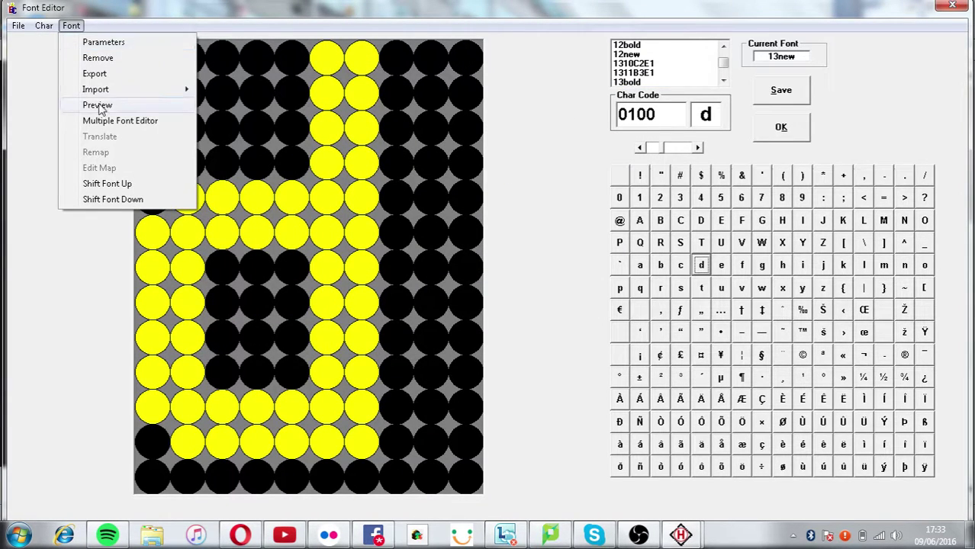
mouse_move(138, 95)
click(630, 56)
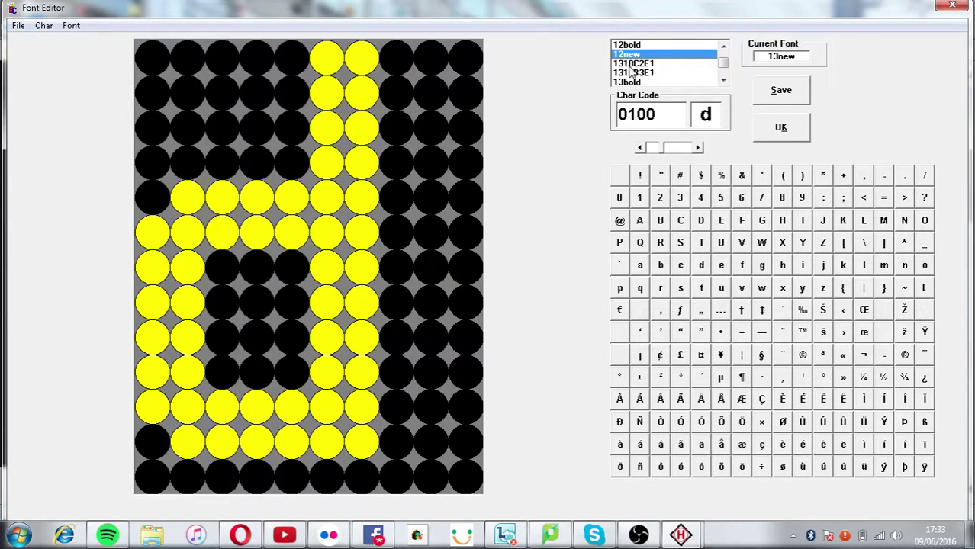
click(72, 27)
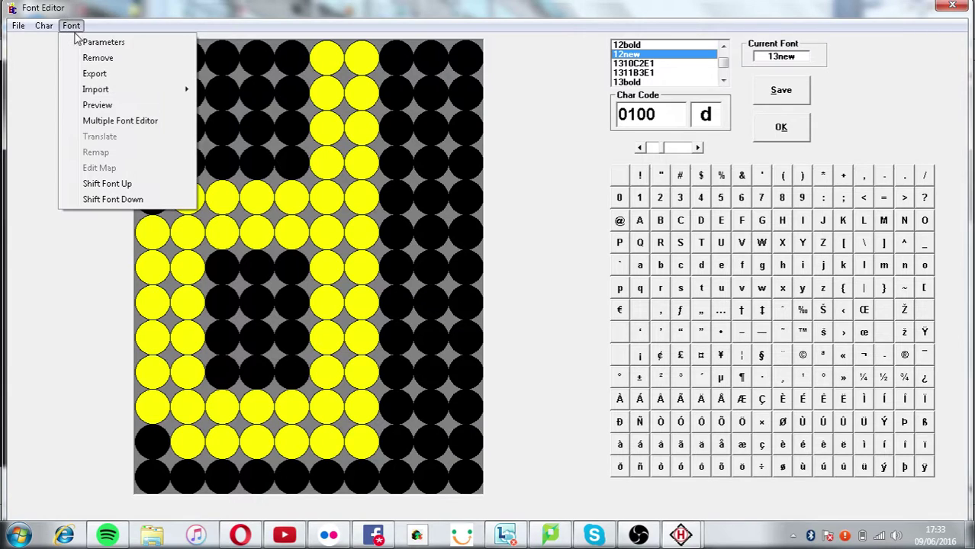
click(369, 64)
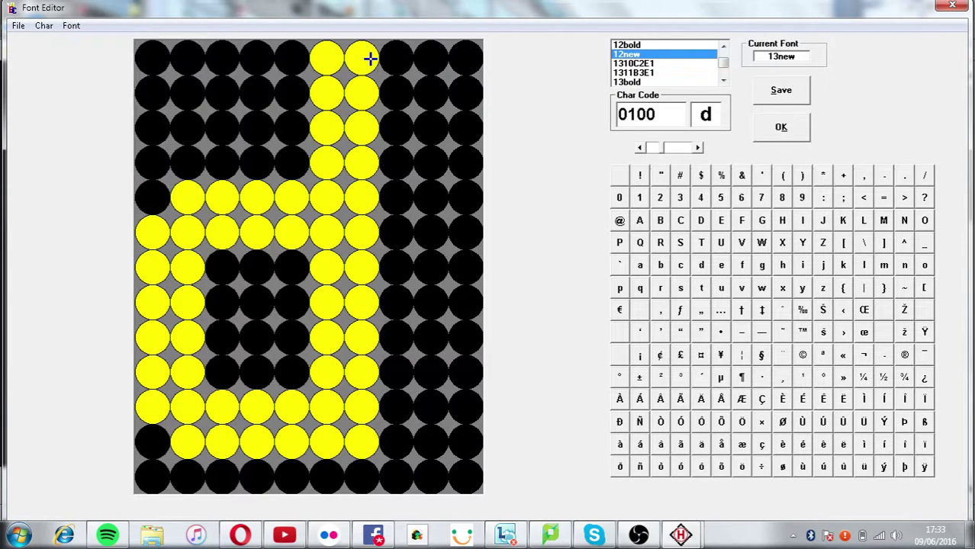
click(640, 221)
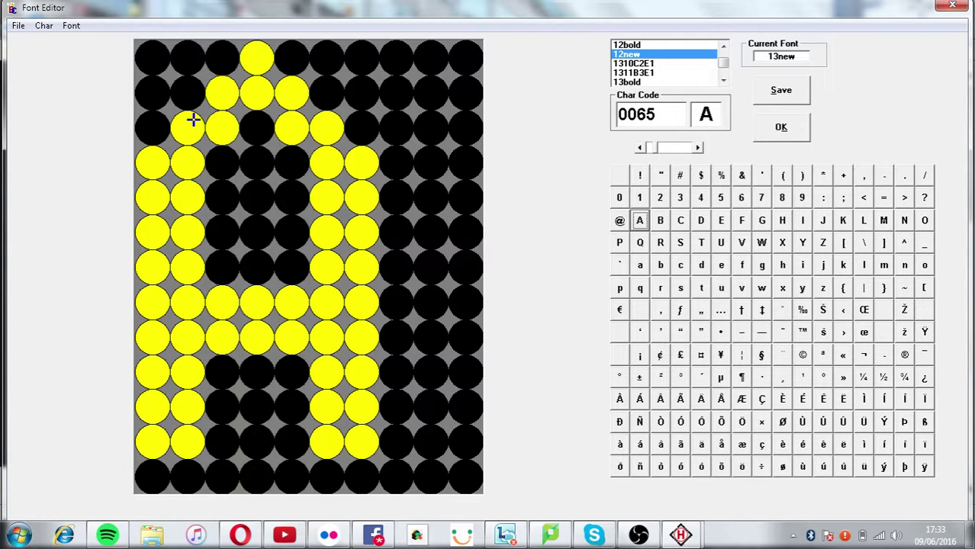
- Redraw capital A one row shorter by clearing its top dots and shifting it up, then show B
click(162, 159)
click(220, 161)
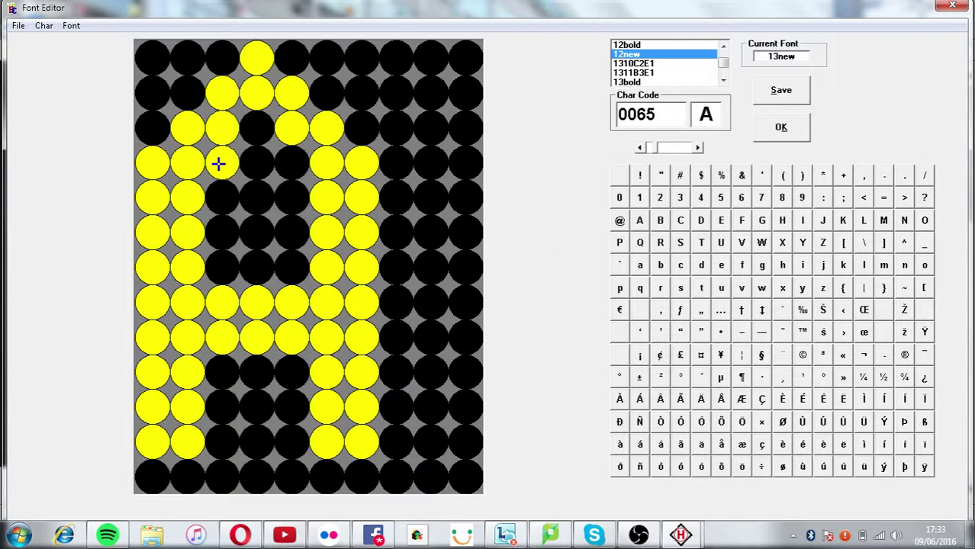
click(305, 160)
click(363, 158)
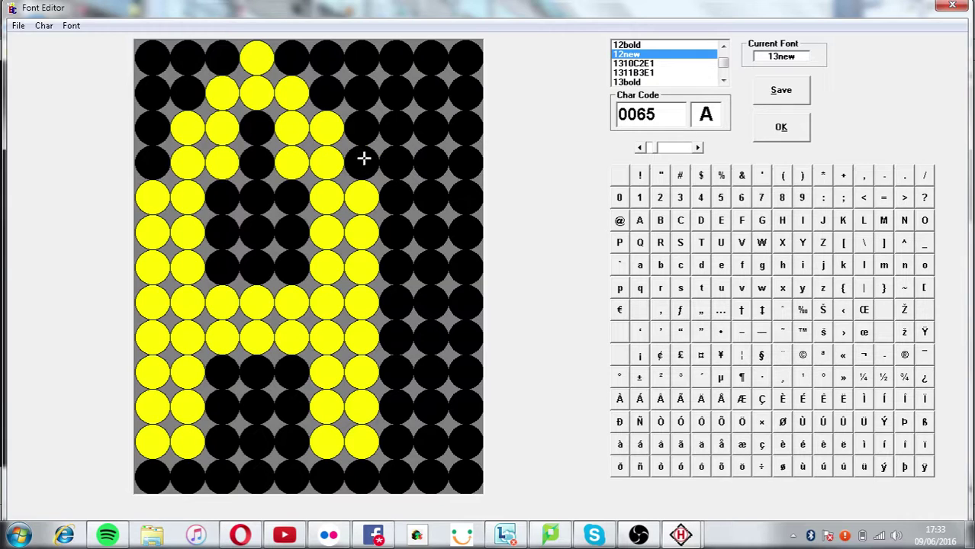
click(256, 126)
click(339, 124)
click(175, 122)
click(229, 87)
click(289, 84)
click(251, 54)
key(Up)
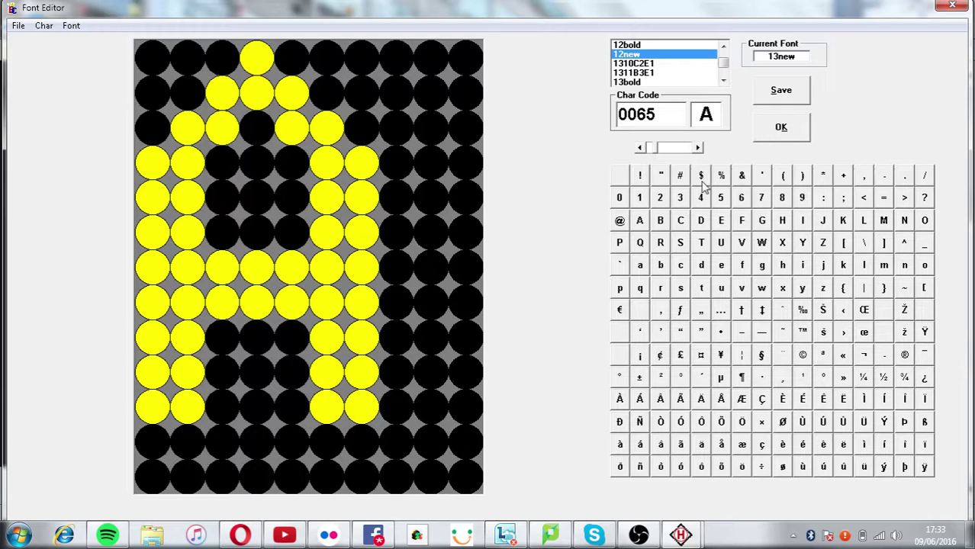
click(697, 148)
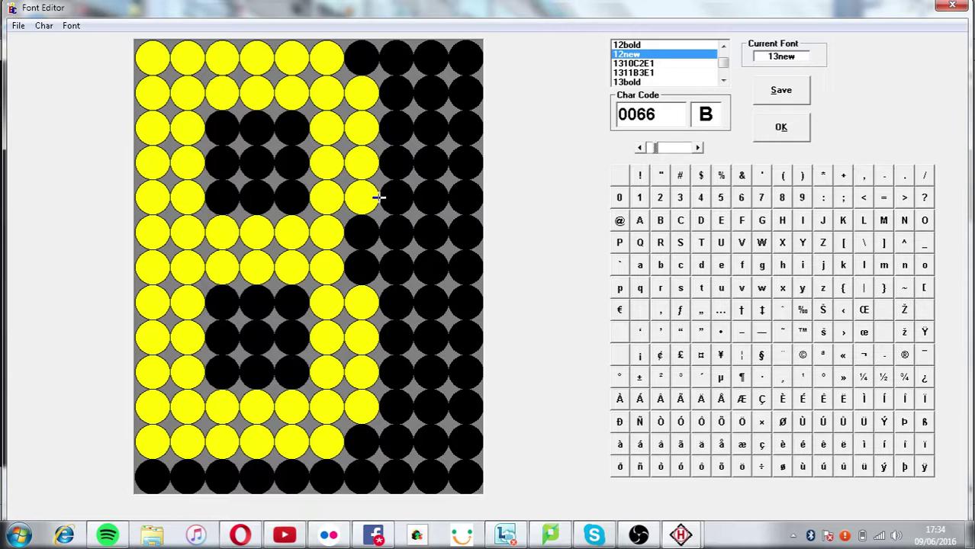
- Save the font, compare it with the 11newer and 11new fonts, then reselect 12new
click(777, 88)
click(723, 47)
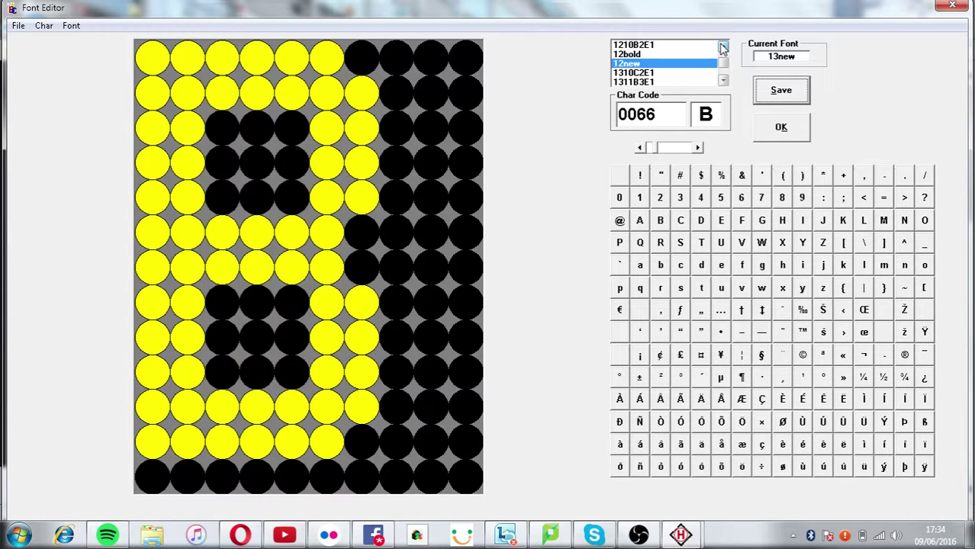
click(723, 48)
click(723, 48)
click(723, 47)
click(723, 47)
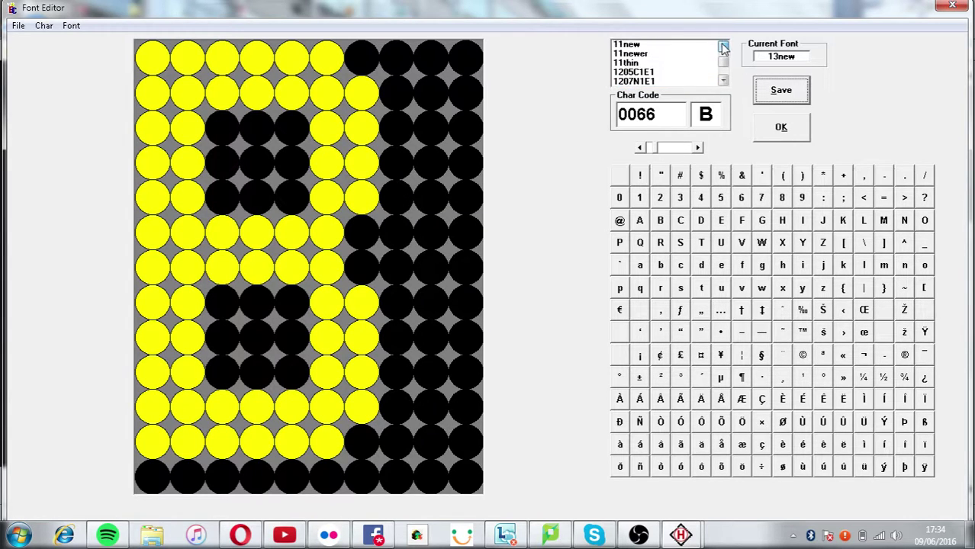
click(646, 56)
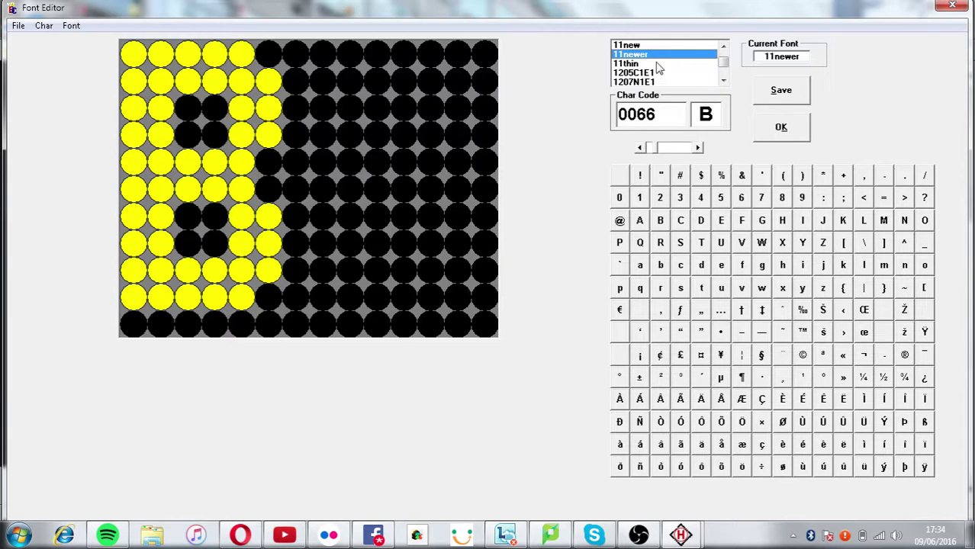
click(643, 46)
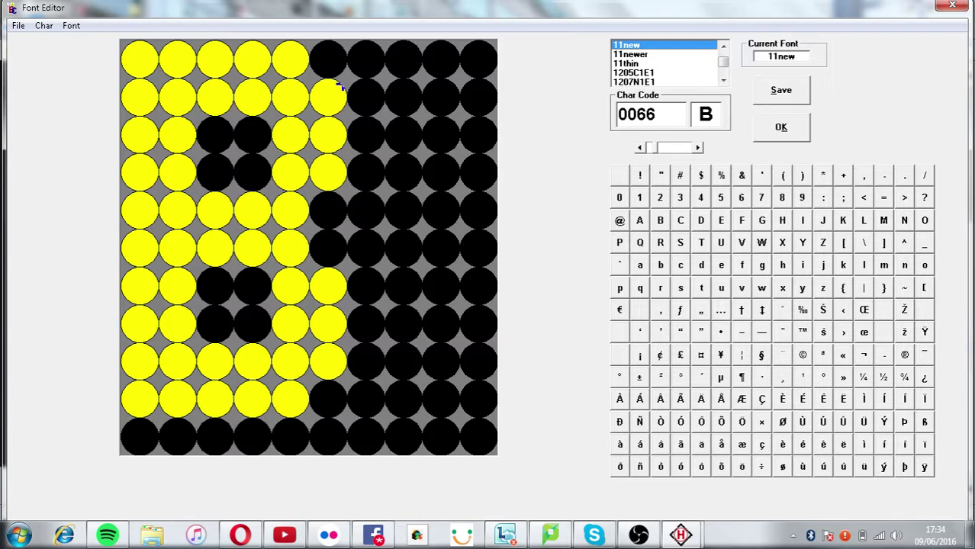
click(723, 80)
click(723, 80)
click(723, 81)
click(723, 80)
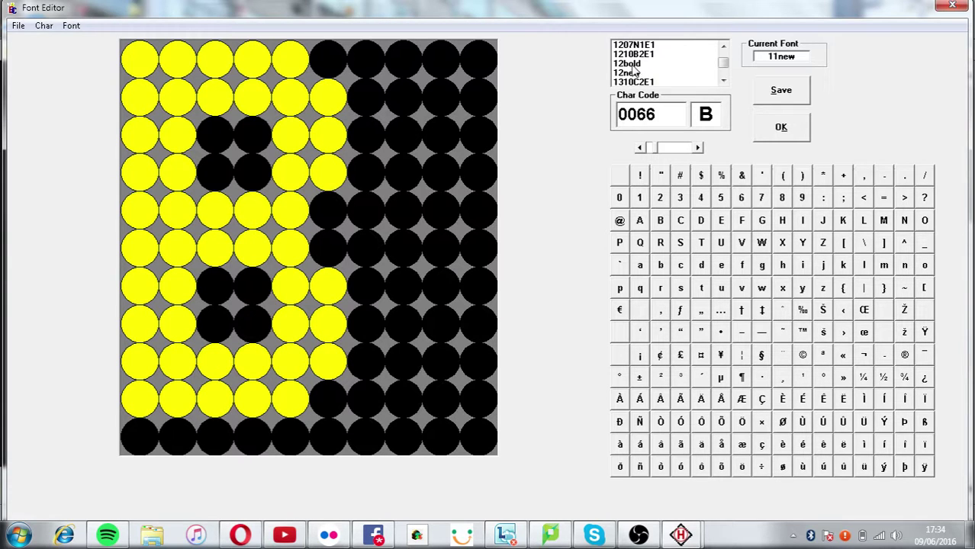
click(634, 73)
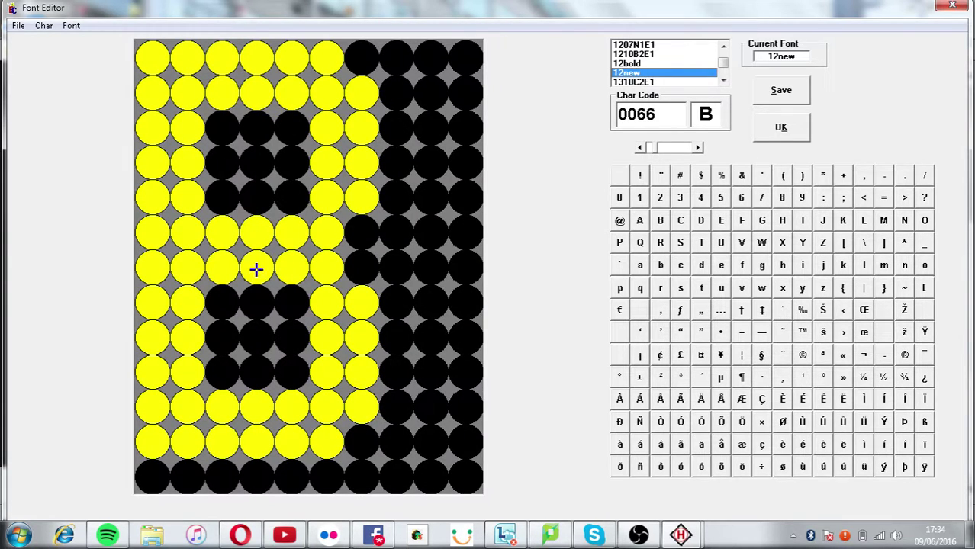
- Redraw the 12new capital B one dot row shorter and advance to C
drag(210, 204, 285, 198)
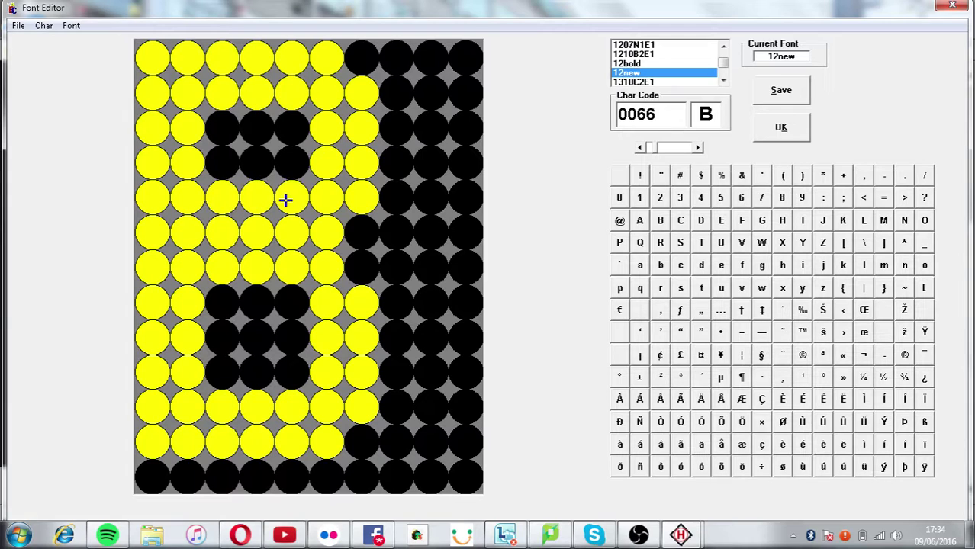
click(347, 196)
click(350, 260)
drag(293, 266, 206, 273)
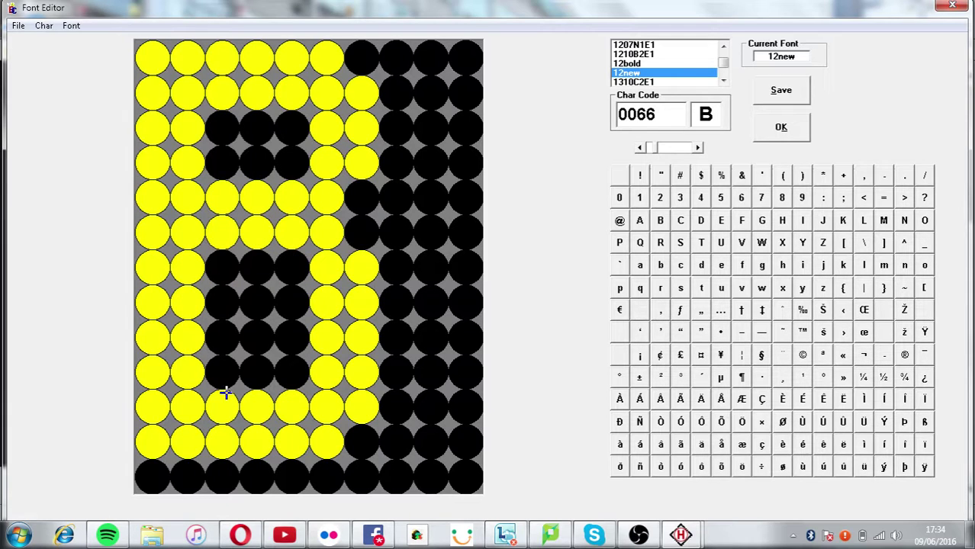
drag(225, 391, 352, 363)
click(362, 405)
drag(328, 443, 135, 447)
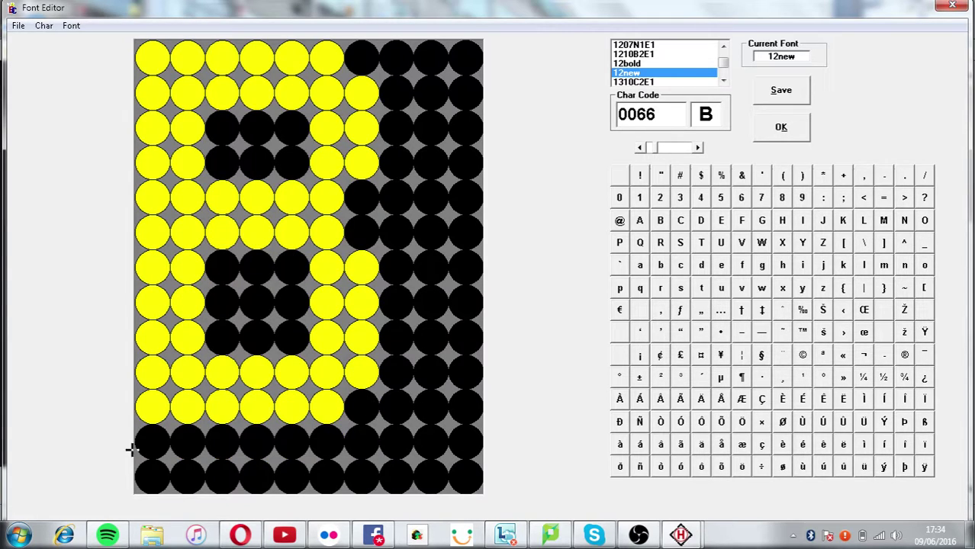
click(697, 147)
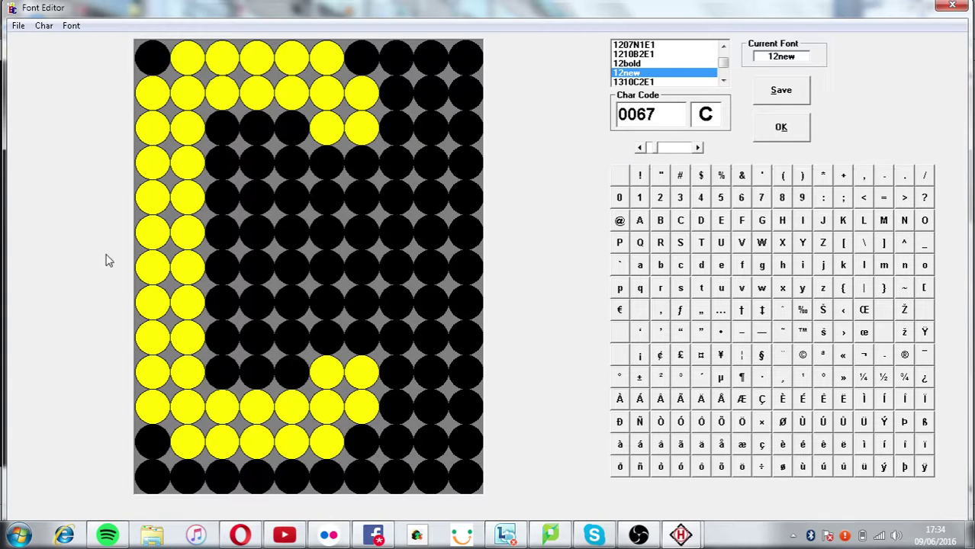
- Pause the playing song in Spotify and search for 'lucen'
click(107, 535)
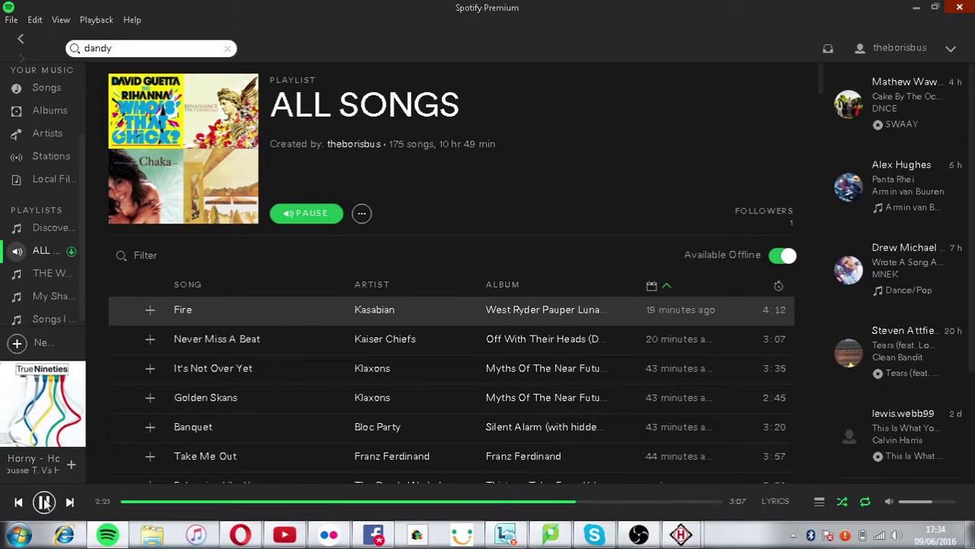
click(44, 502)
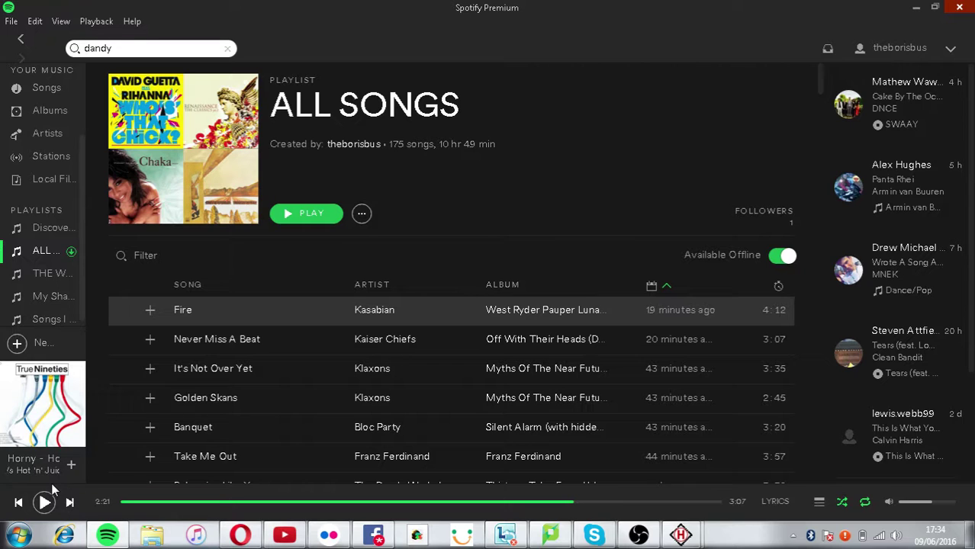
click(129, 51)
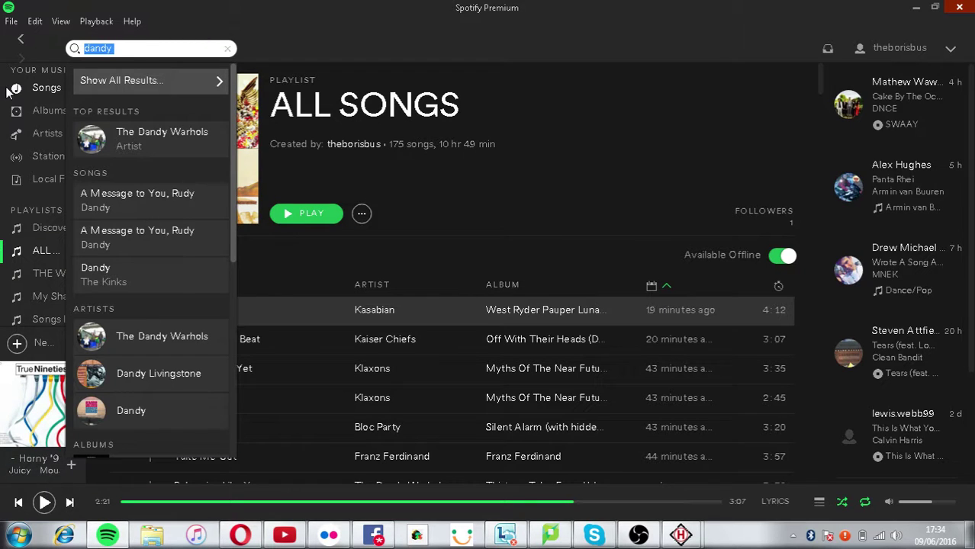
text(oi oi )
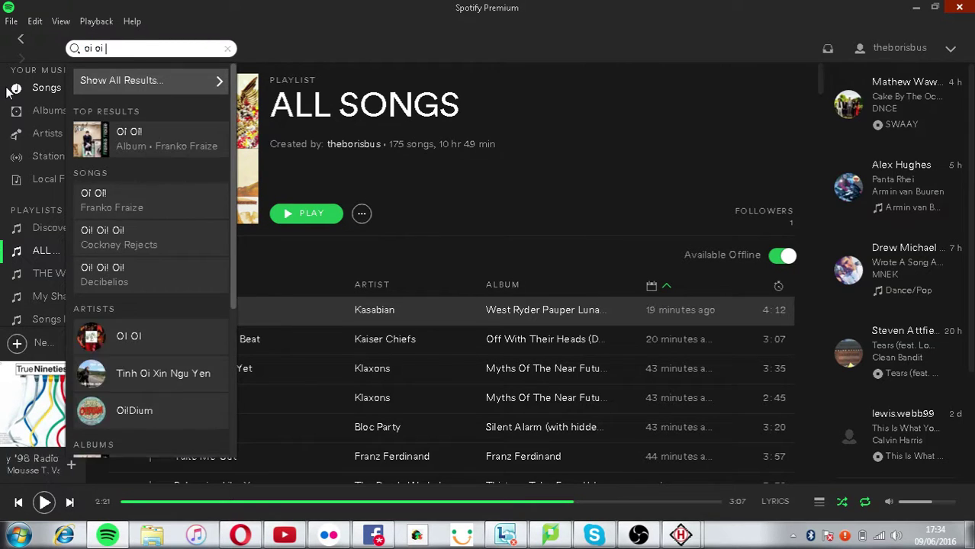
text(oi )
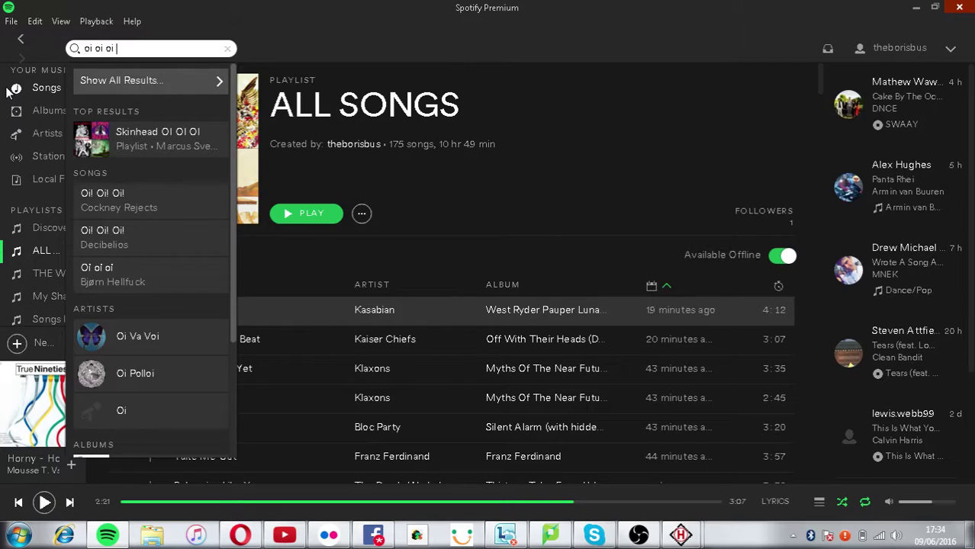
text(luc)
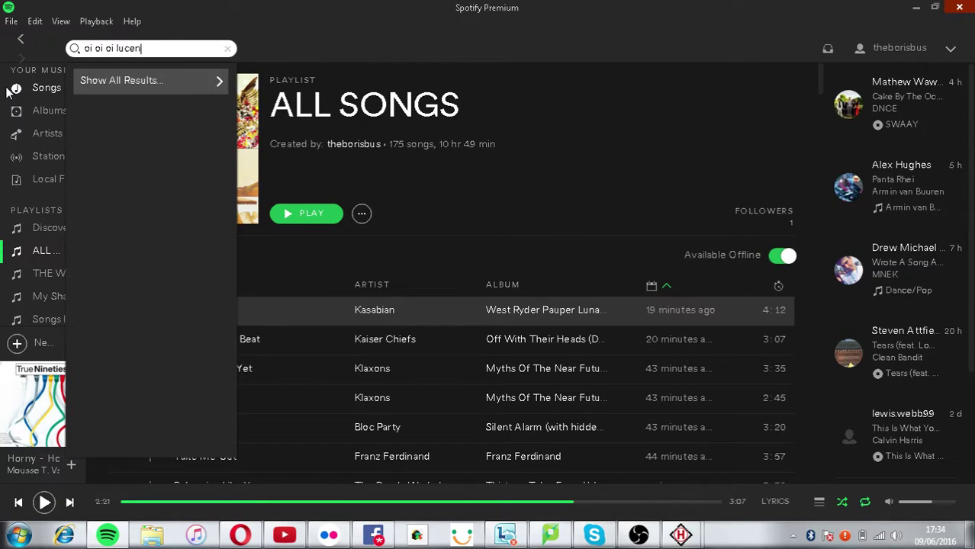
text(en)
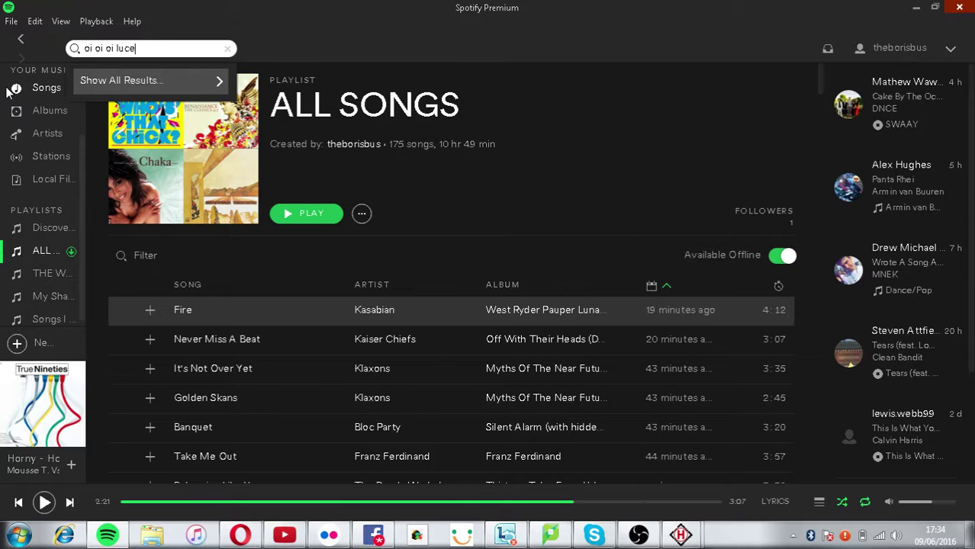
key(BackSpace)
key(BackSpace)
key(BackSpace)
key(BackSpace)
key(BackSpace)
key(BackSpace)
key(BackSpace)
key(BackSpace)
key(BackSpace)
key(BackSpace)
key(BackSpace)
key(BackSpace)
key(BackSpace)
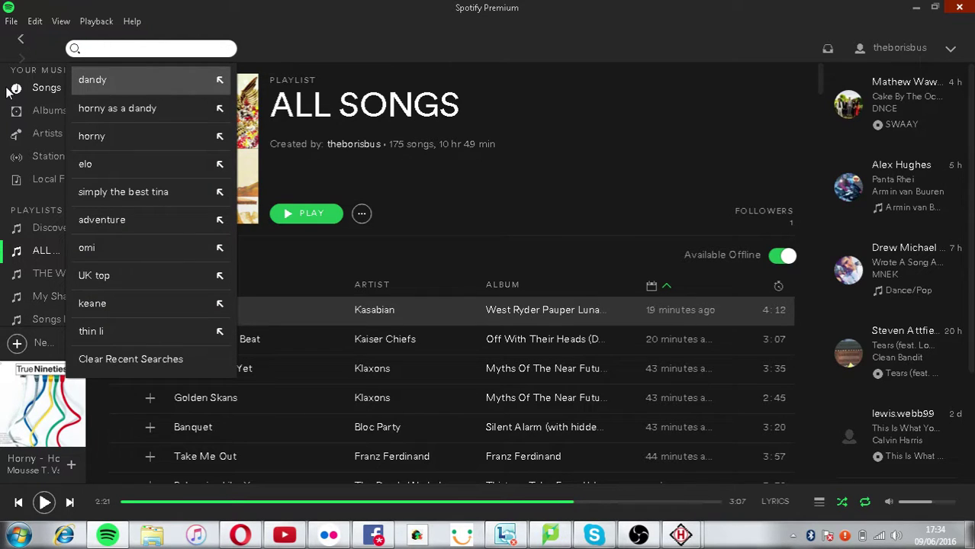
text(lucen)
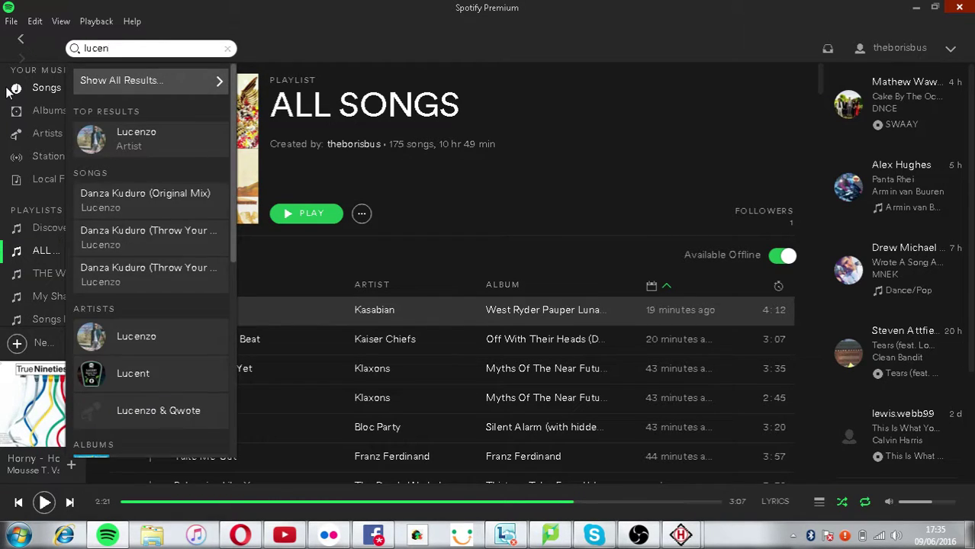
- Open the Lucenzo artist page and clear the search field
click(195, 144)
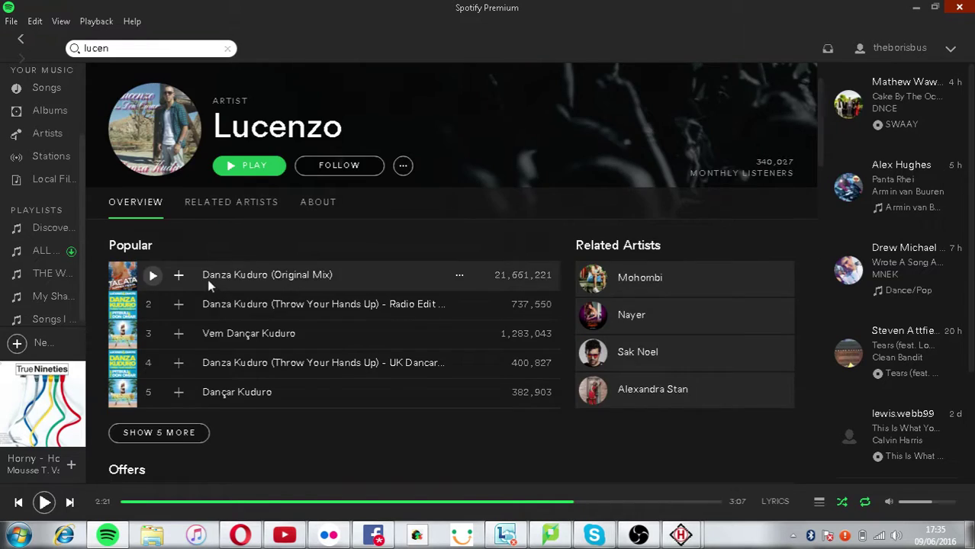
click(128, 45)
text(zo sin)
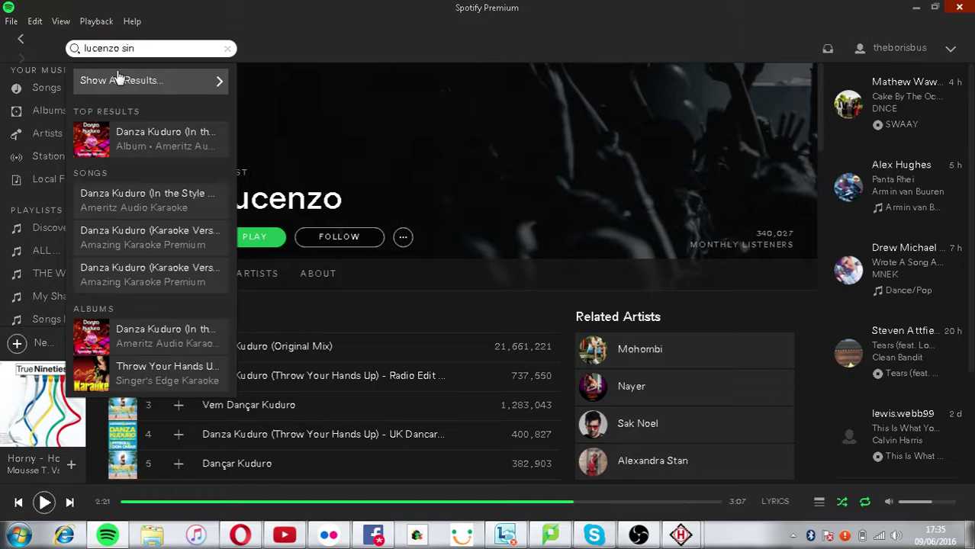
text(clai)
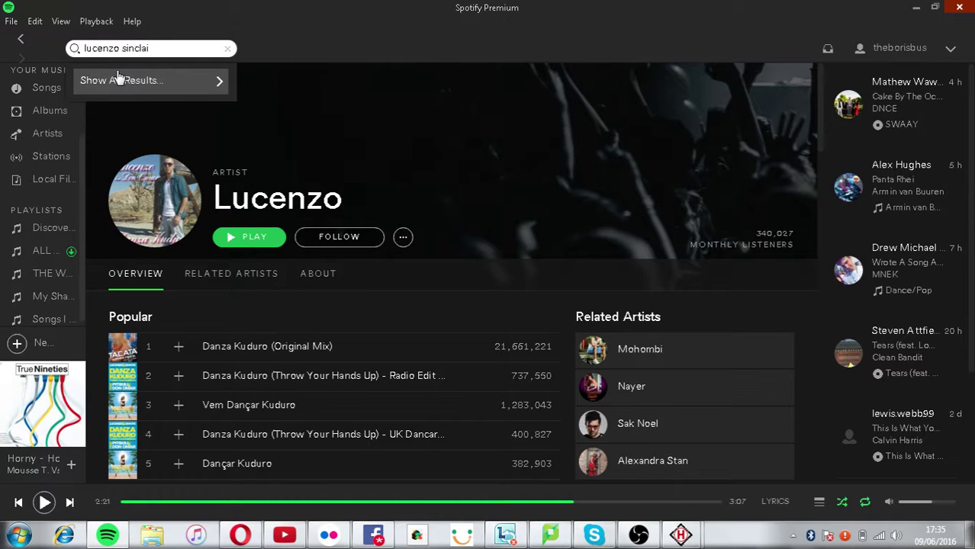
key(BackSpace)
key(BackSpace)
key(BackSpace)
key(BackSpace)
key(BackSpace)
key(BackSpace)
key(BackSpace)
key(BackSpace)
key(BackSpace)
key(BackSpace)
key(BackSpace)
key(BackSpace)
key(BackSpace)
key(BackSpace)
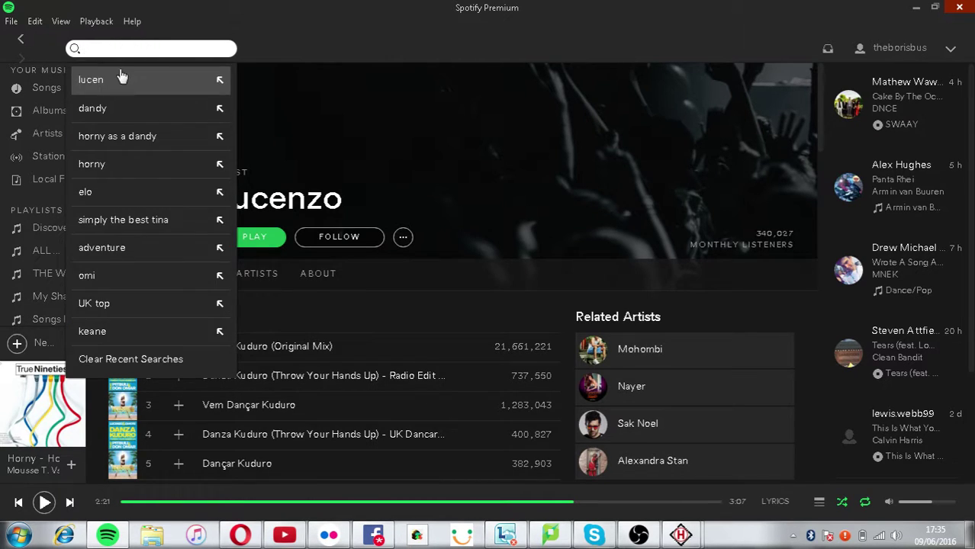
- In a new tab, search YouTube for 'lucenzo sinclair oi oi oi' via the suggestions
click(284, 535)
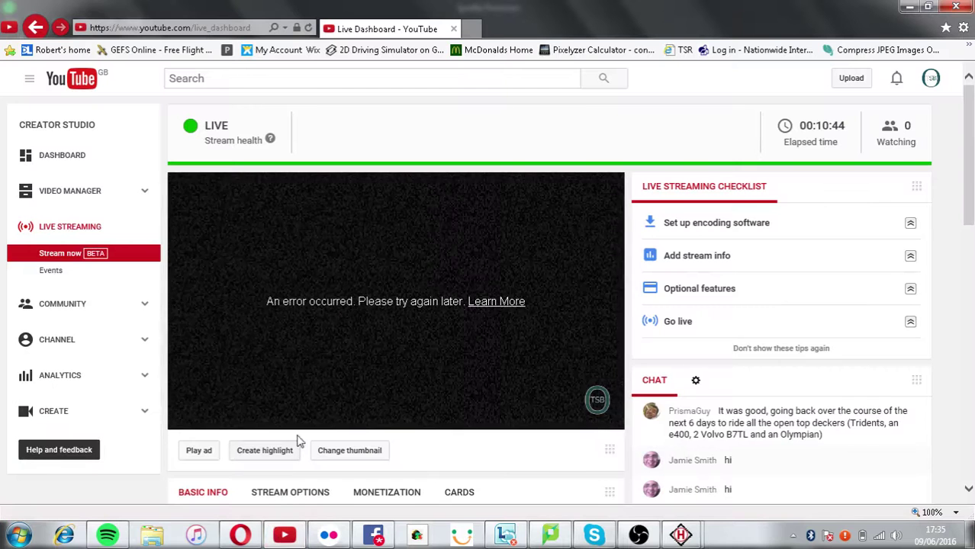
click(471, 28)
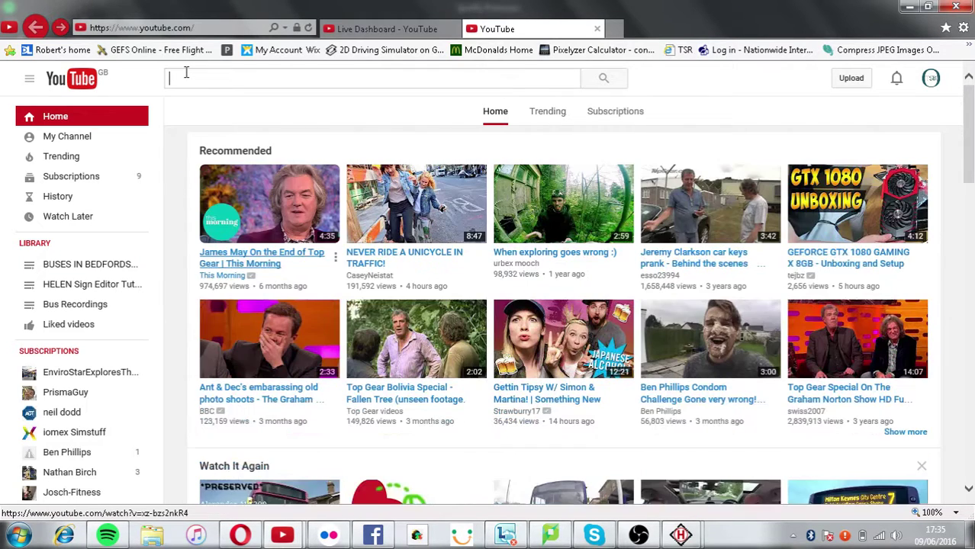
text(lucenzo)
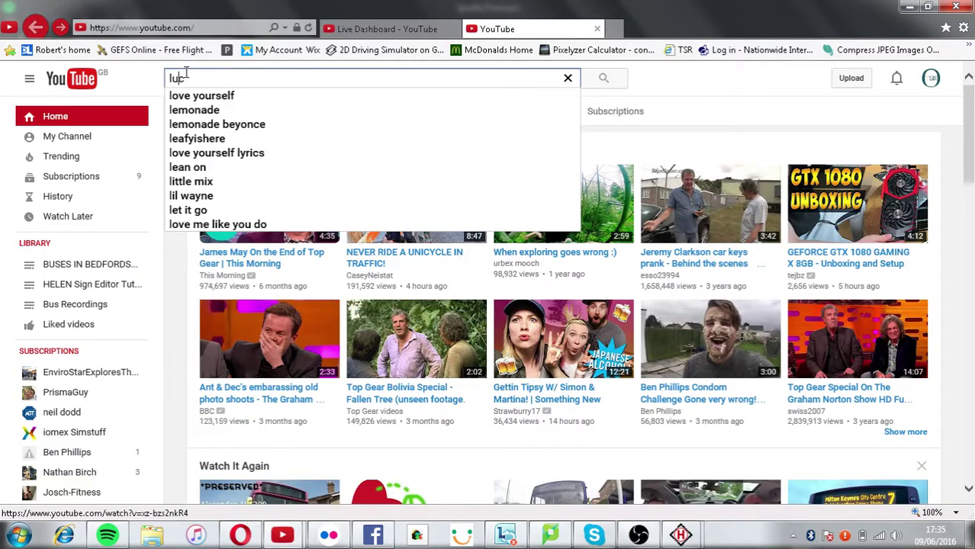
text( sinc)
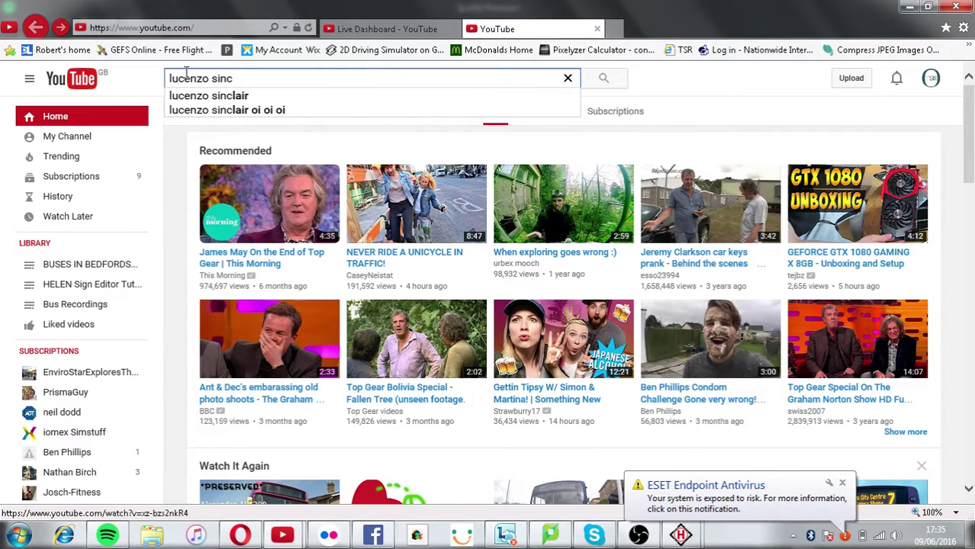
key(Down)
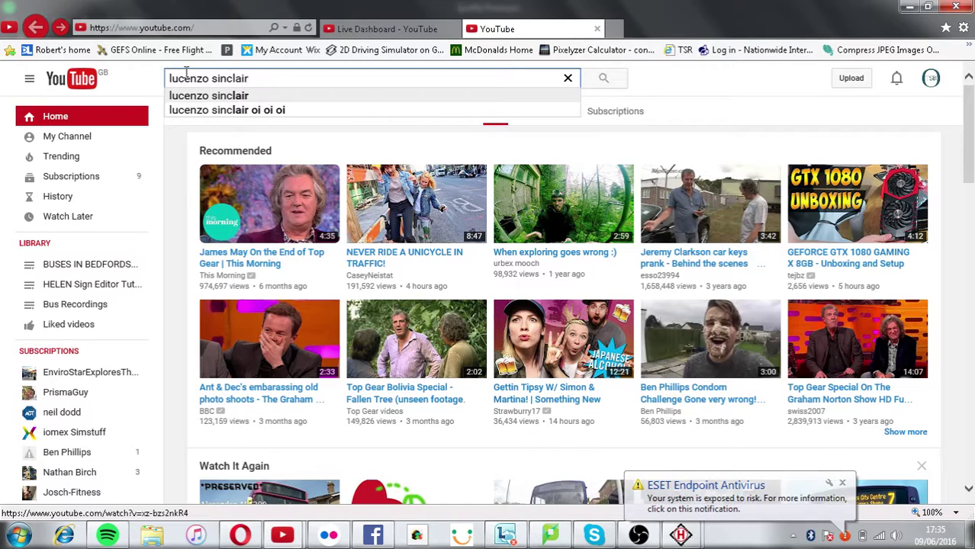
key(Down)
key(Return)
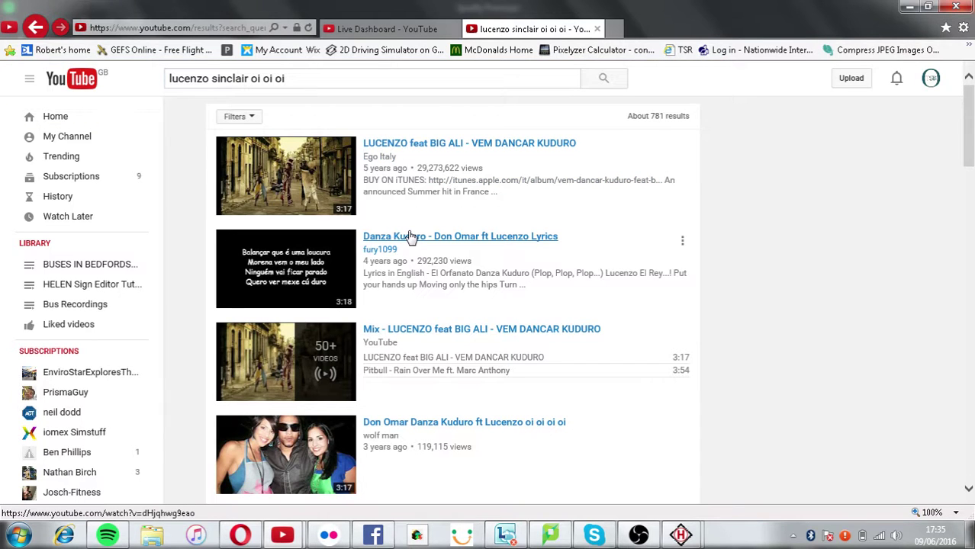
- Open the Danza Kuduro lyrics video, go back, then open the oi oi oi video
click(409, 237)
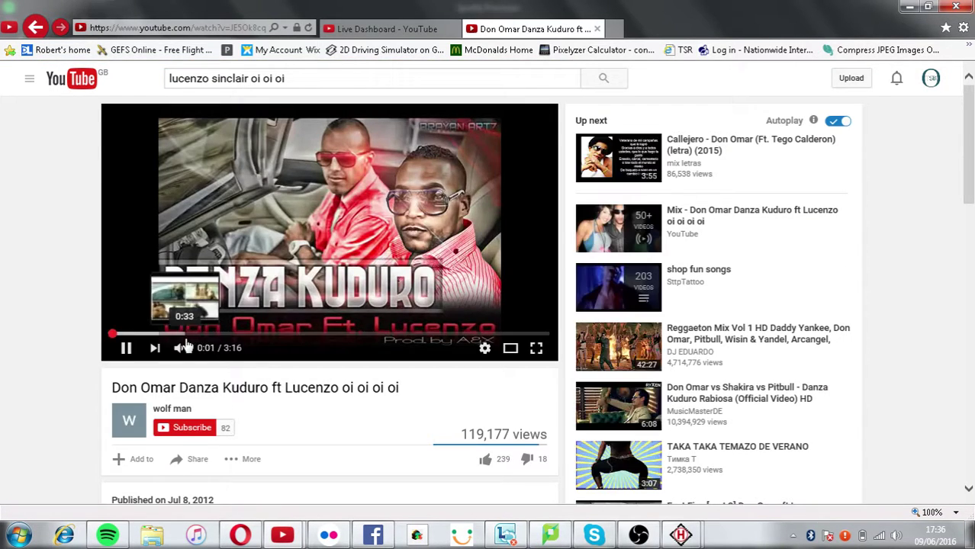
click(35, 28)
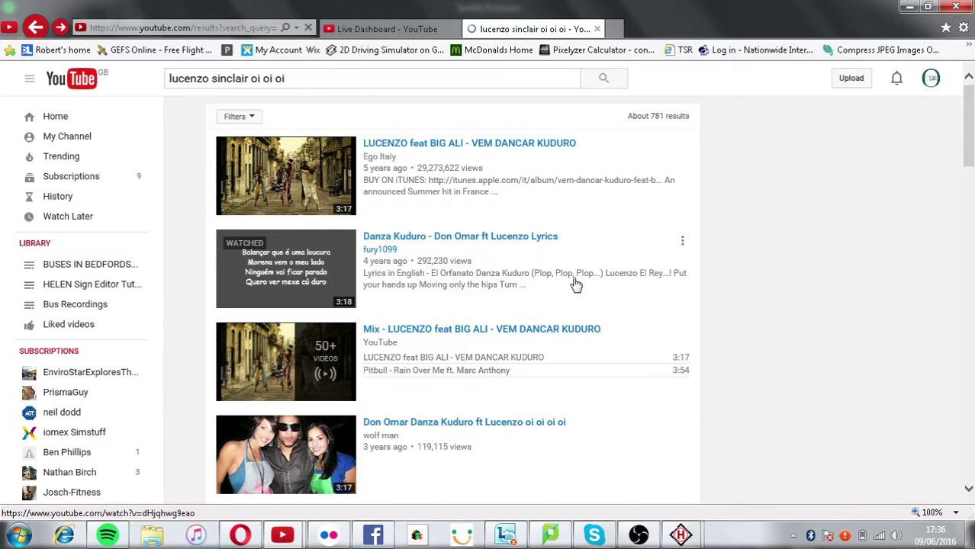
click(457, 424)
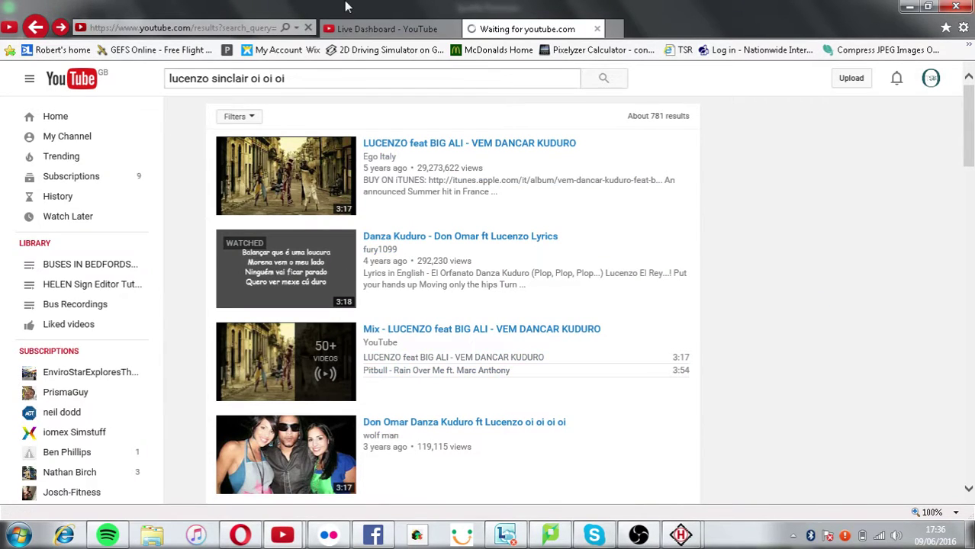
- Search Spotify for 'danza kuduro don om', checking the YouTube results along the way
click(121, 535)
text(danza)
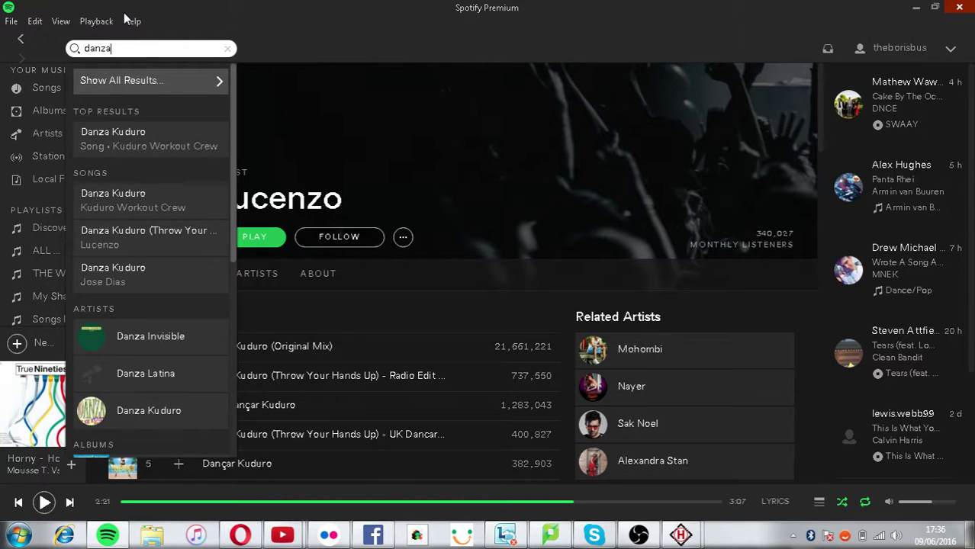
key(alt+Tab)
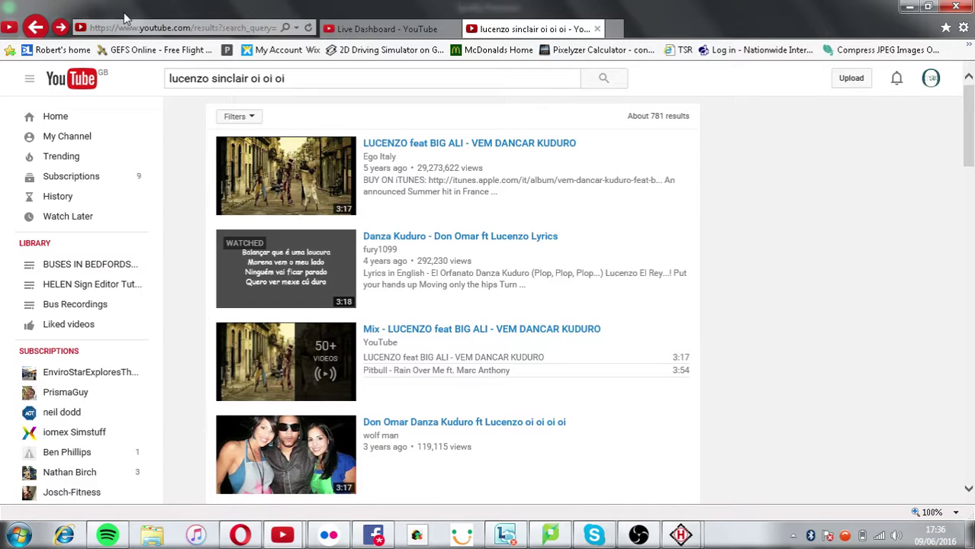
key(alt+Tab)
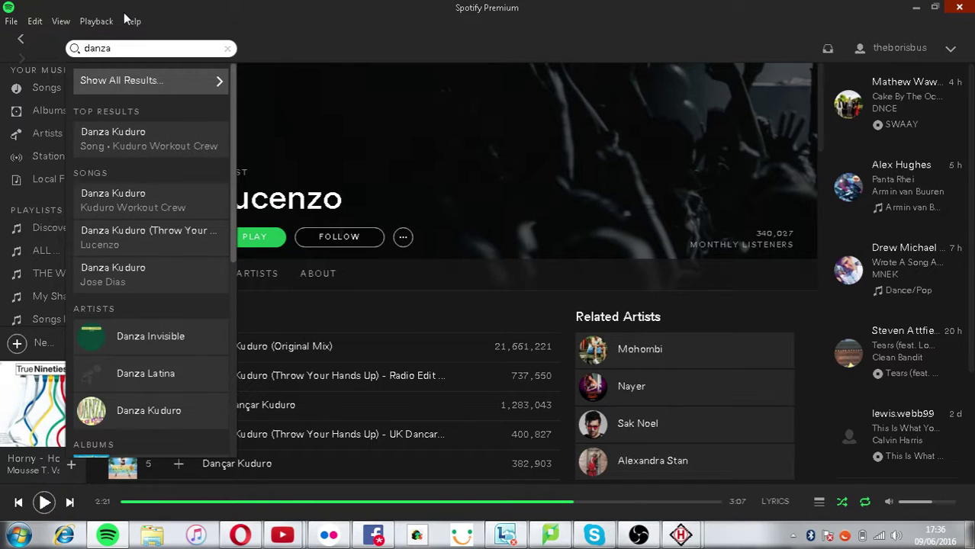
text(kuduro)
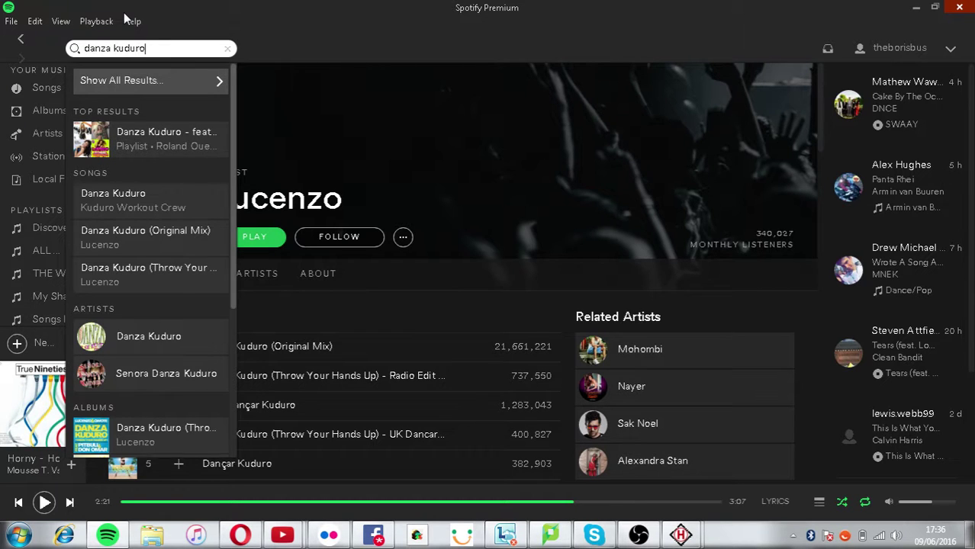
key(alt+Tab)
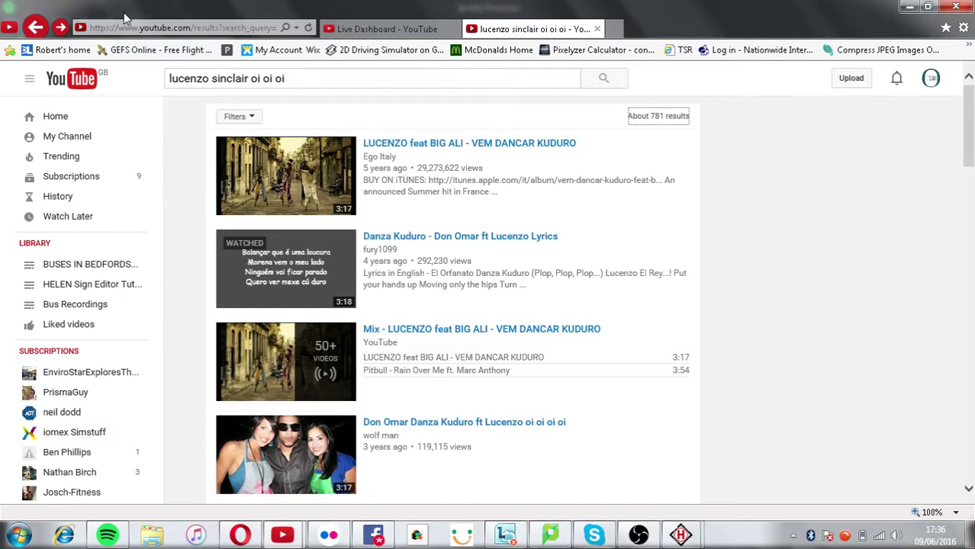
key(alt+Tab)
text(don)
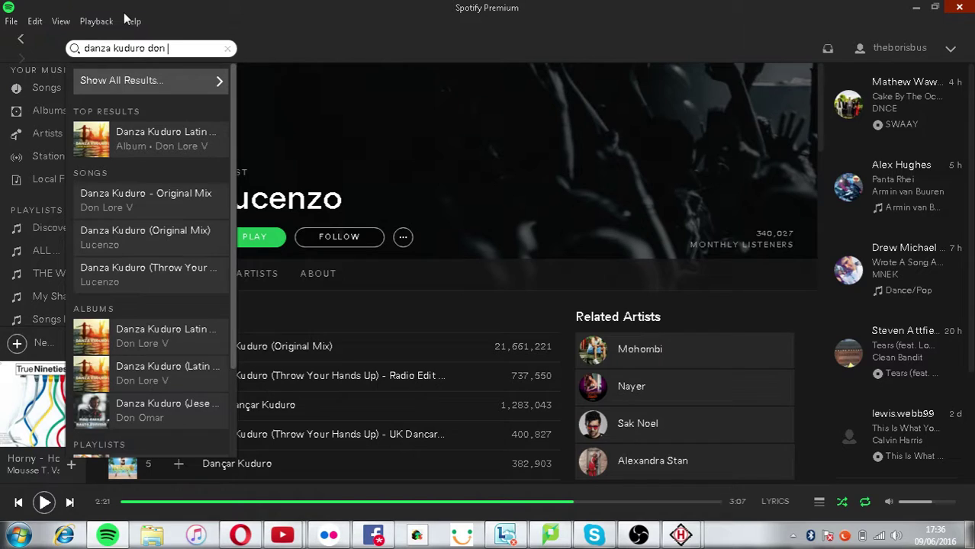
text( om)
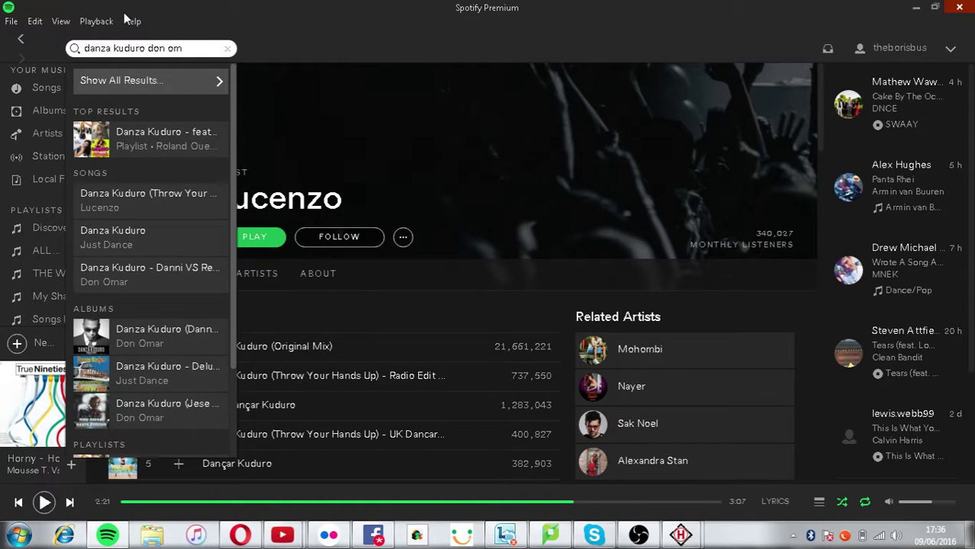
- Play the Danza Kuduro Radio Edit, add it to ALL SONGS, and open that playlist
click(98, 185)
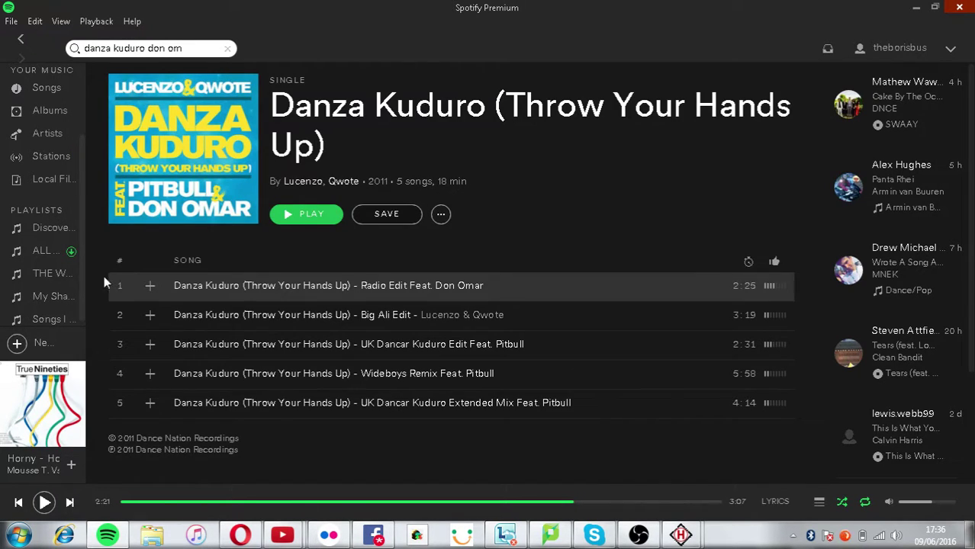
click(123, 286)
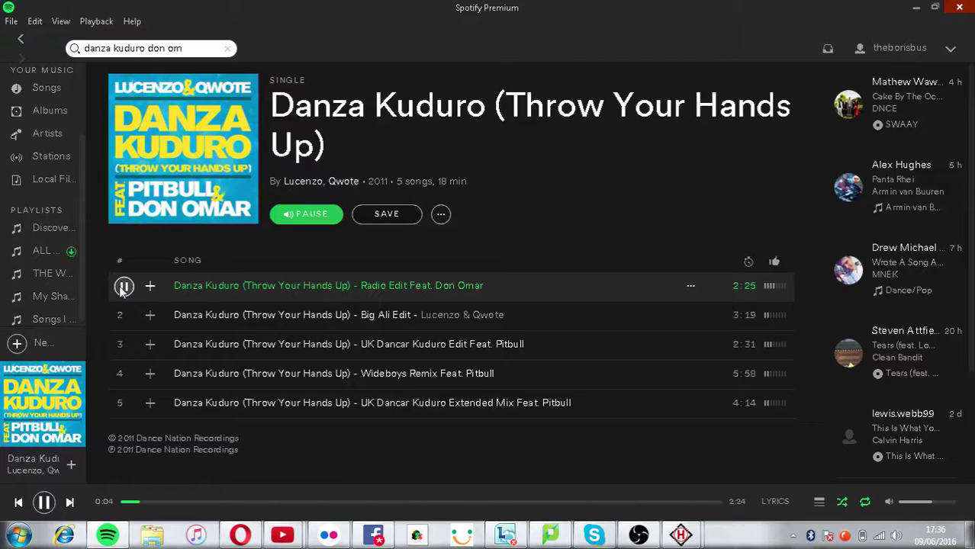
click(123, 289)
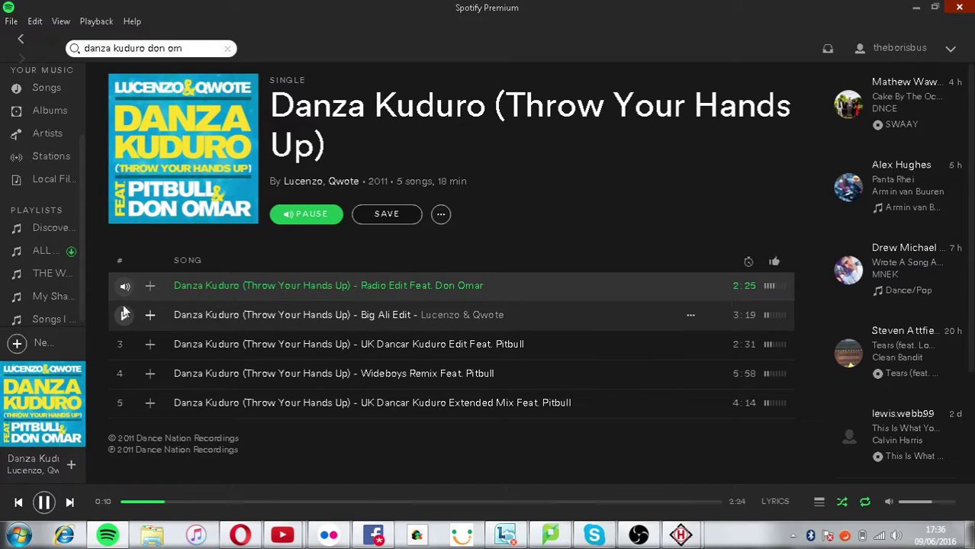
click(688, 288)
mouse_move(737, 402)
click(866, 418)
click(46, 251)
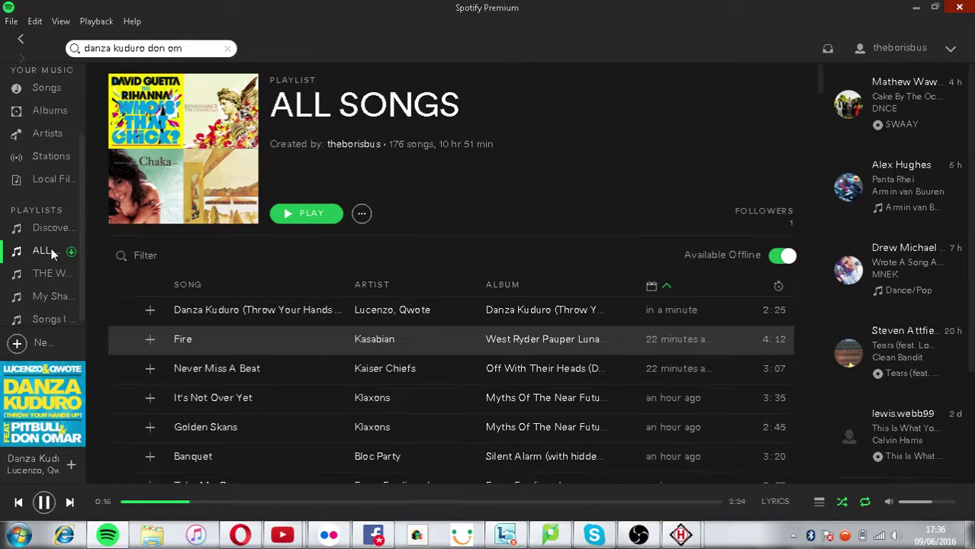
- Play Danza Kuduro from the playlist, then minimize Spotify and return to the font editor
click(125, 310)
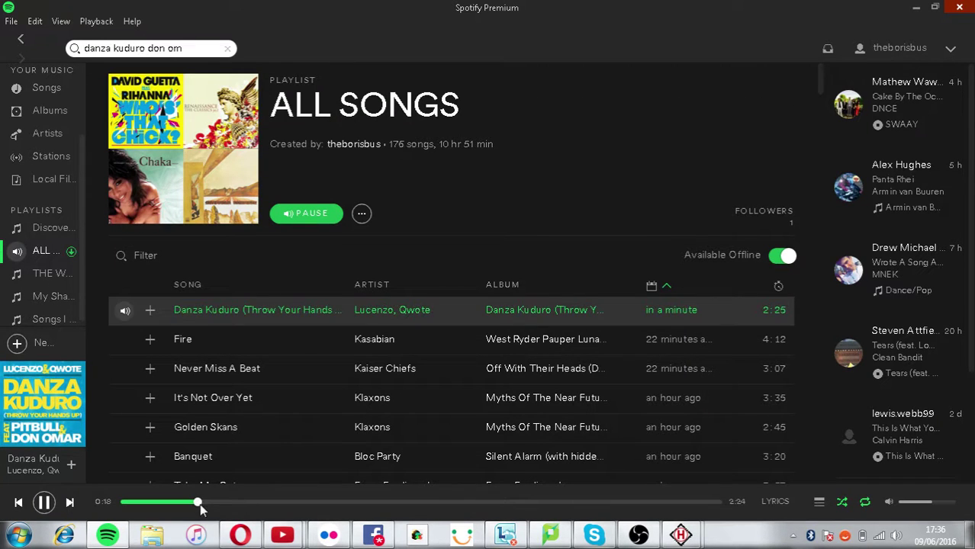
click(915, 8)
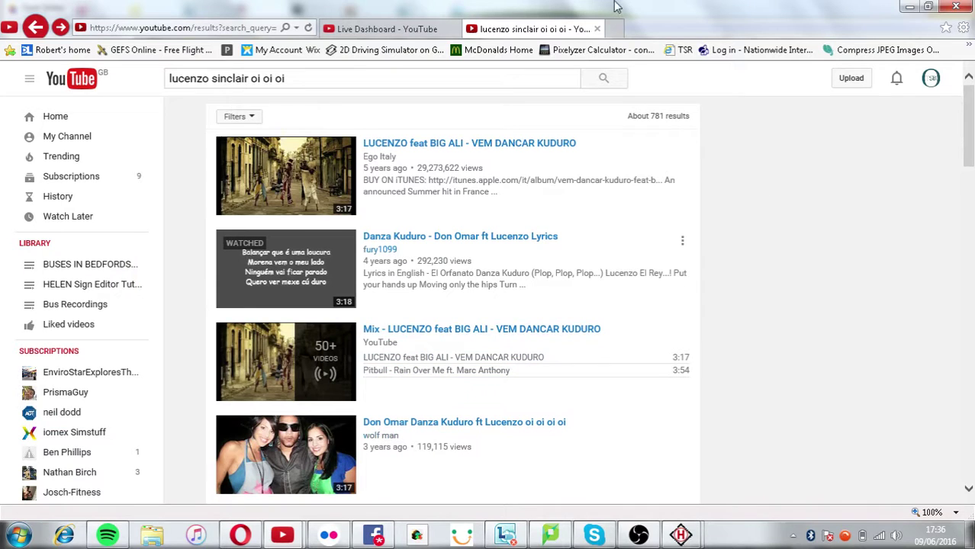
click(909, 7)
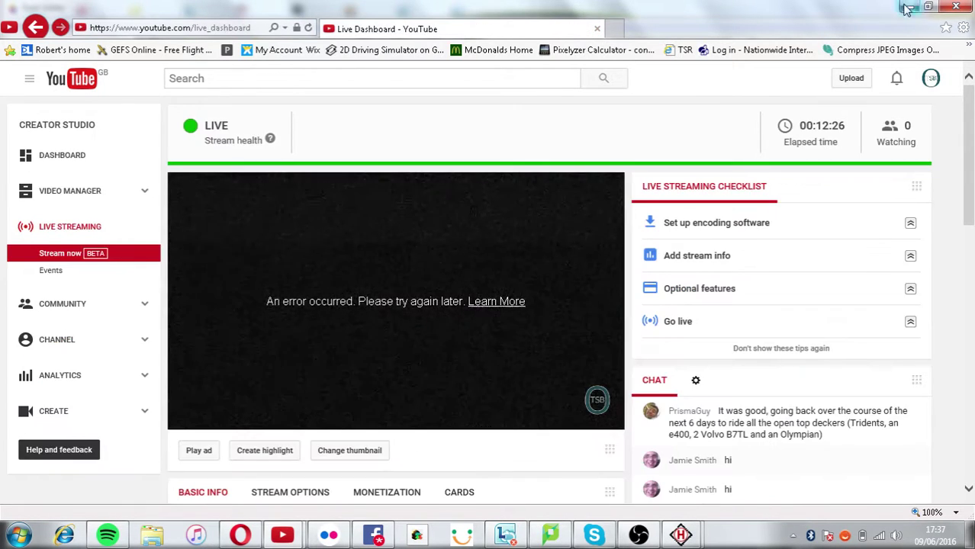
click(909, 7)
- Paint dots in the character grid and save the edited character
click(349, 342)
mouse_move(350, 341)
mouse_down()
mouse_move(292, 356)
mouse_move(295, 374)
mouse_move(155, 388)
mouse_move(141, 412)
mouse_move(180, 439)
mouse_move(177, 468)
mouse_move(183, 415)
mouse_move(182, 438)
mouse_move(279, 444)
mouse_move(370, 418)
mouse_up()
click(770, 103)
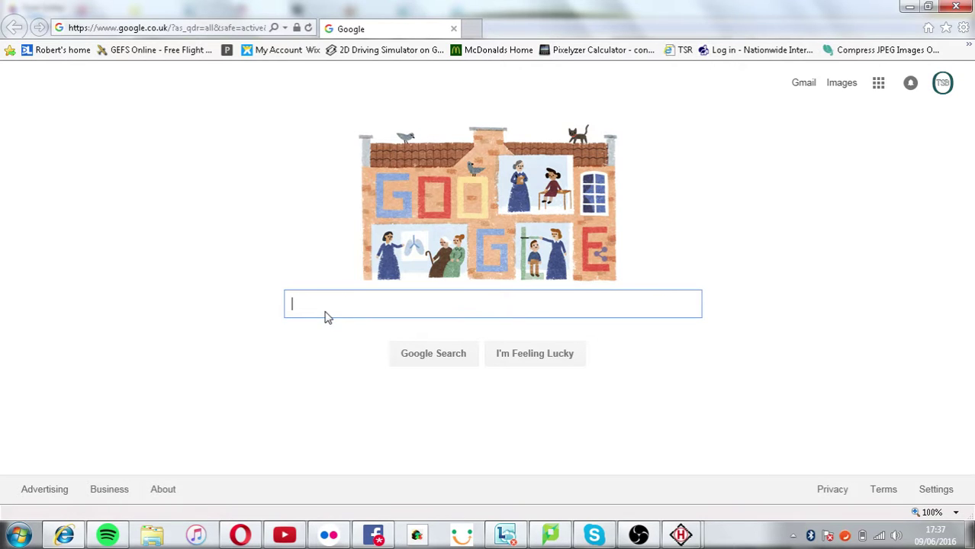
- Search Google for 'vo14 urw' and switch to image results
text(vo)
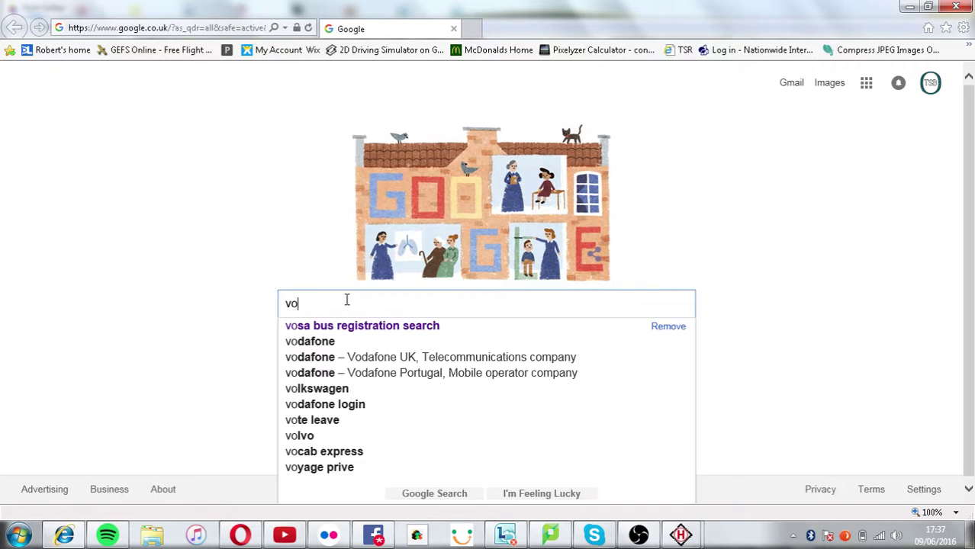
text(14)
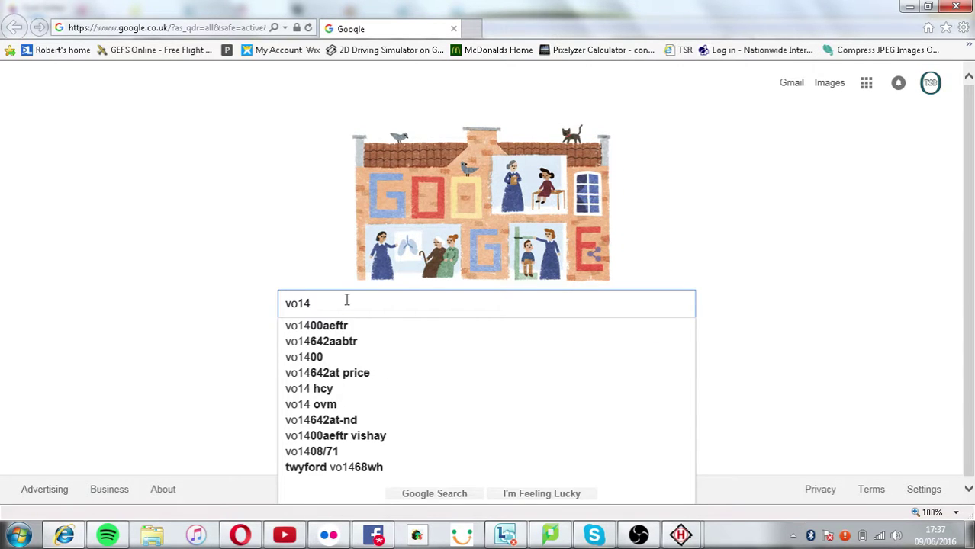
text( ur)
key(Return)
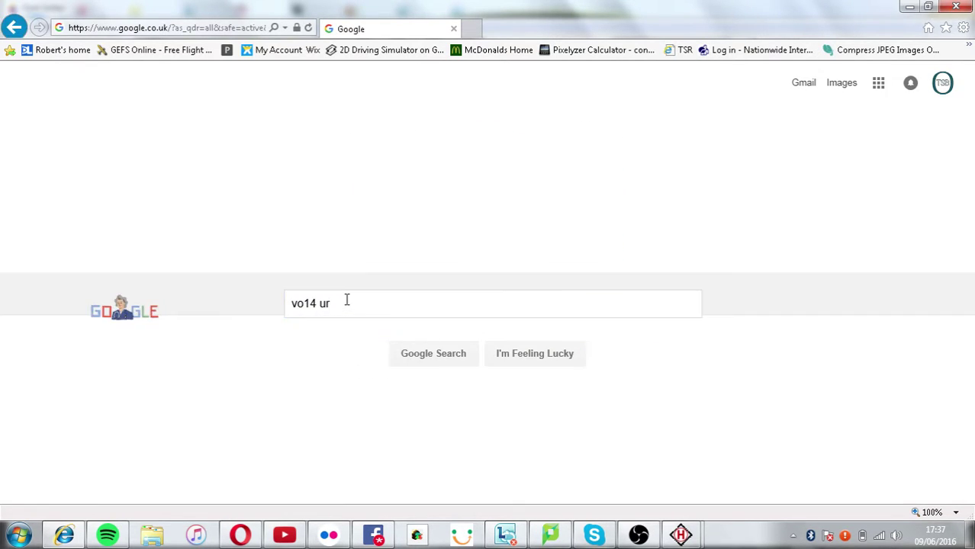
click(145, 79)
text(w)
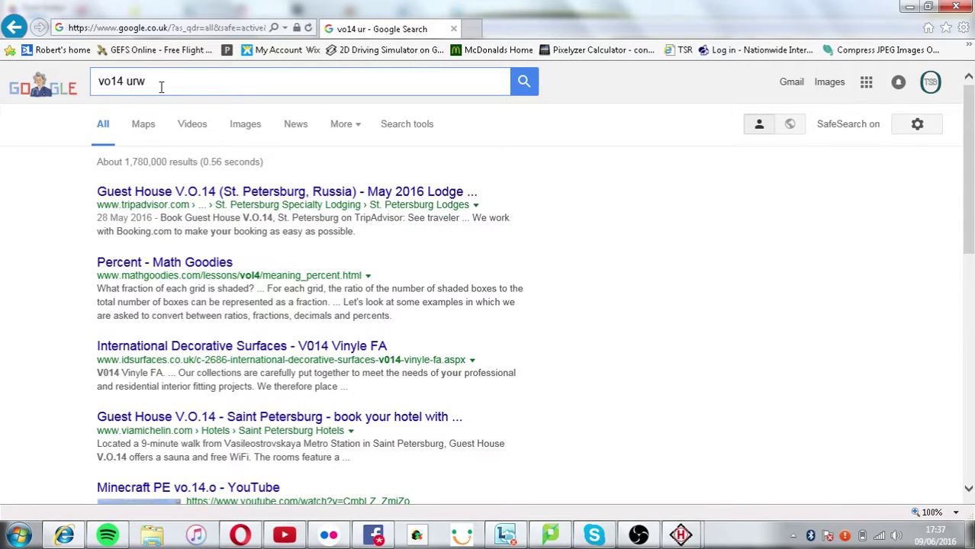
key(Return)
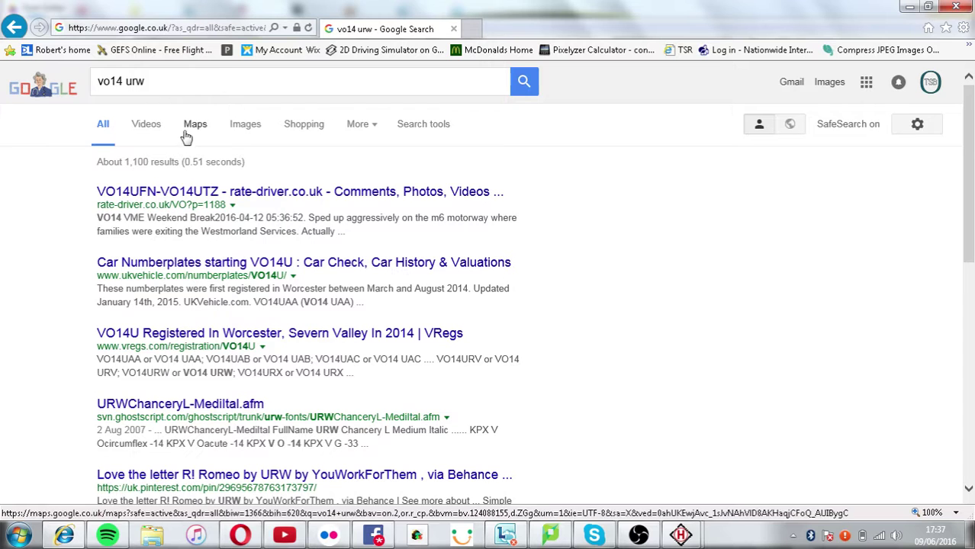
click(232, 126)
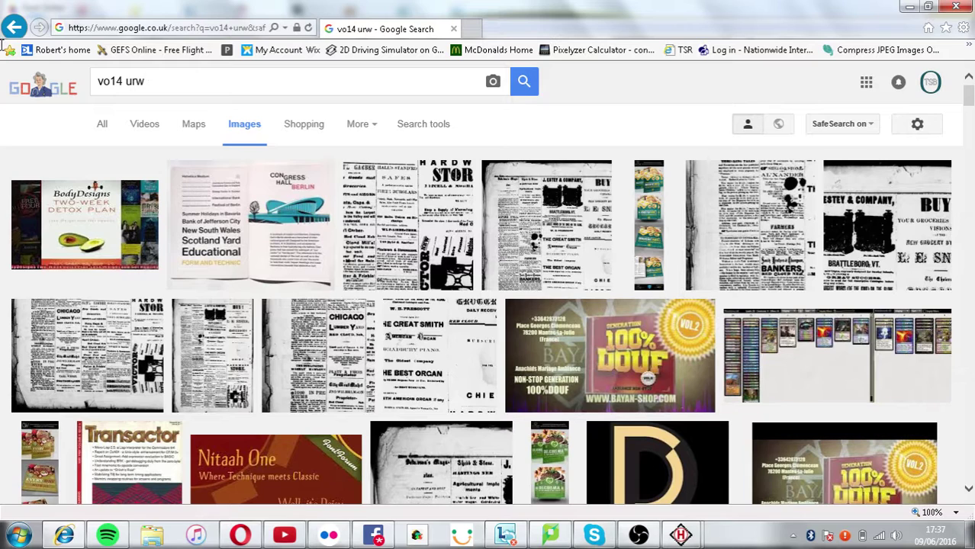
- Replace the query with the 'biffa bin lorry' suggestion and run the image search
click(159, 80)
key(ctrl+a)
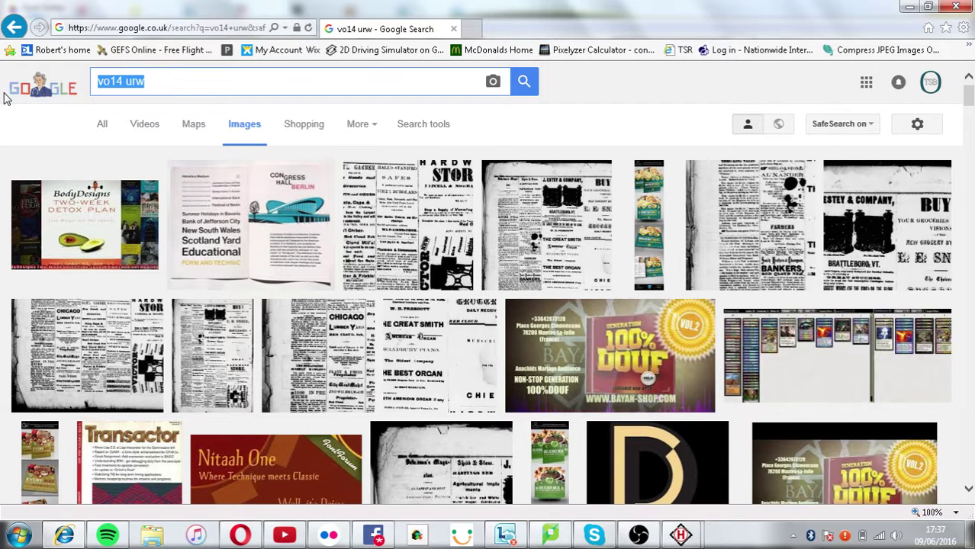
text(biffa t)
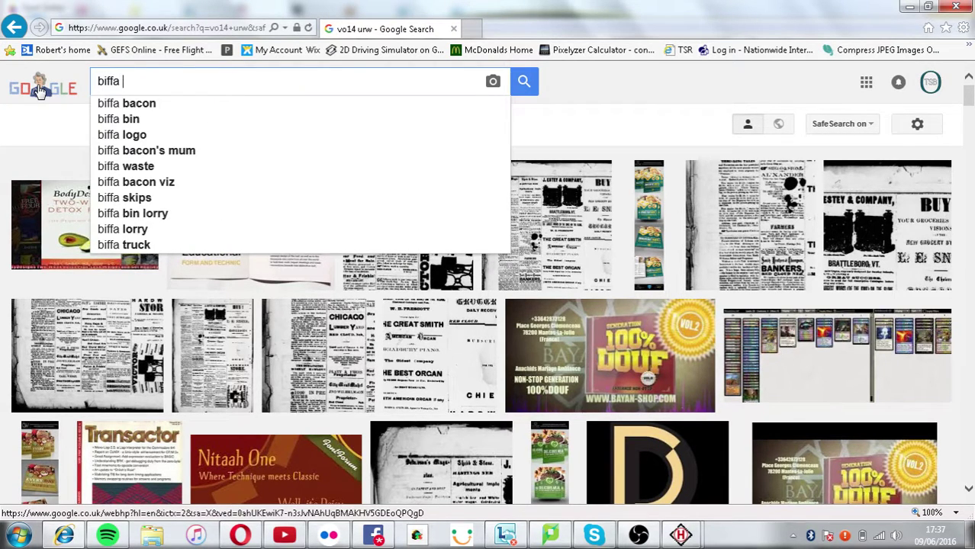
key(BackSpace)
key(Up)
key(Up)
key(Up)
key(Return)
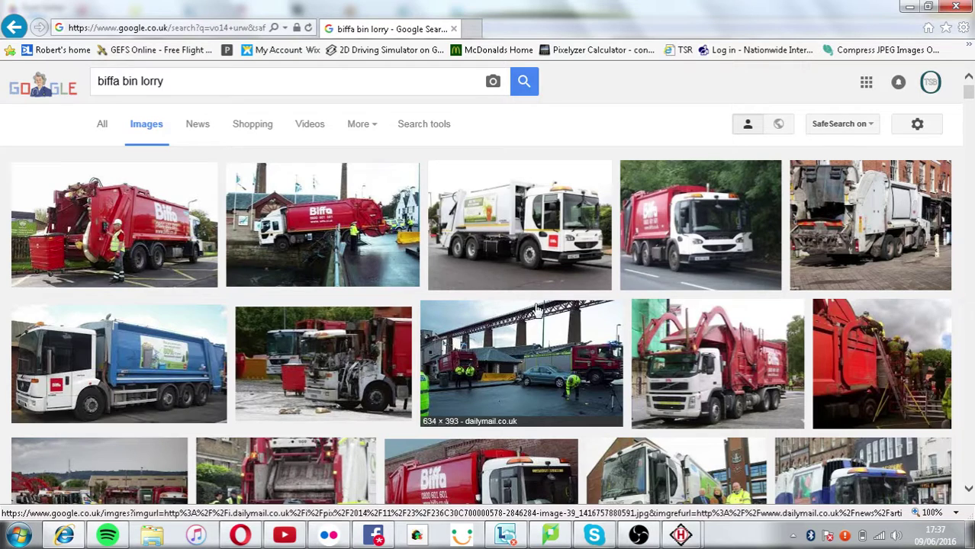
- Preview the red, white and Corgi toy Biffa truck images
click(708, 221)
click(510, 90)
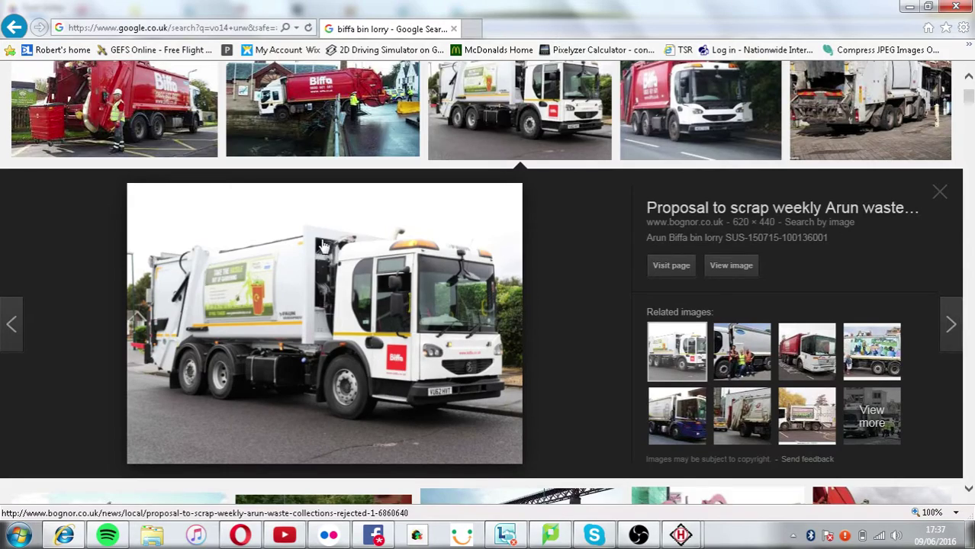
scroll(330, 244, down, 3)
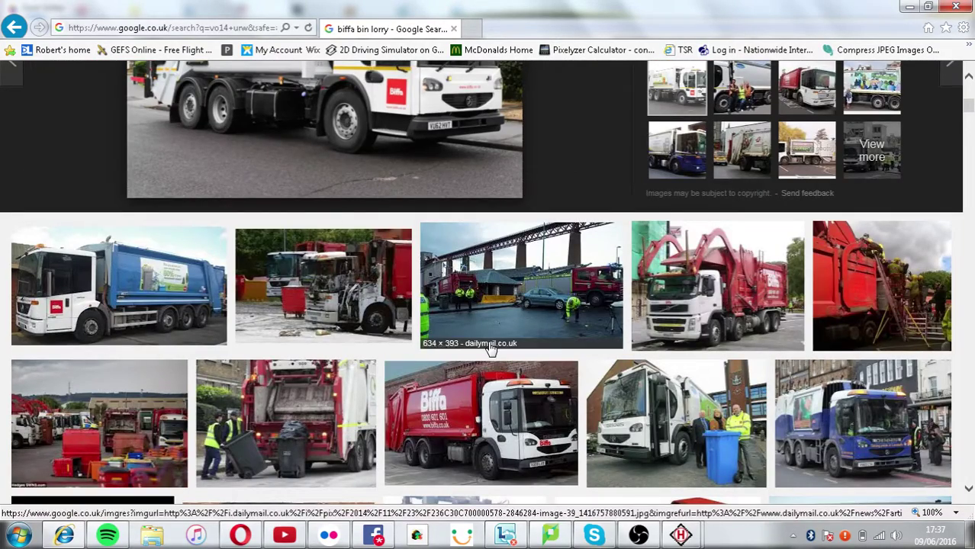
scroll(488, 345, down, 3)
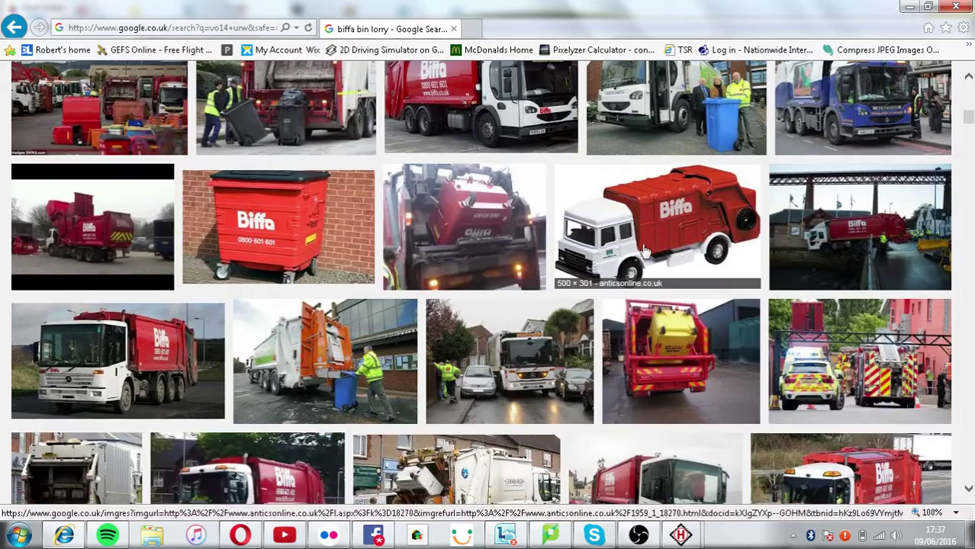
click(645, 252)
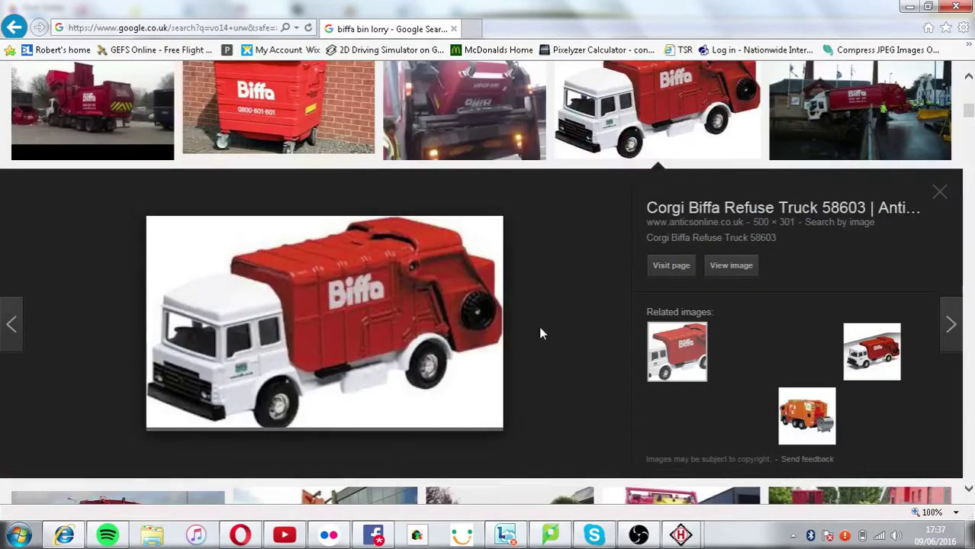
- Scroll further and preview the green RecycleNow Dennis refuse truck image
scroll(208, 372, down, 3)
scroll(211, 366, up, 3)
scroll(287, 395, down, 3)
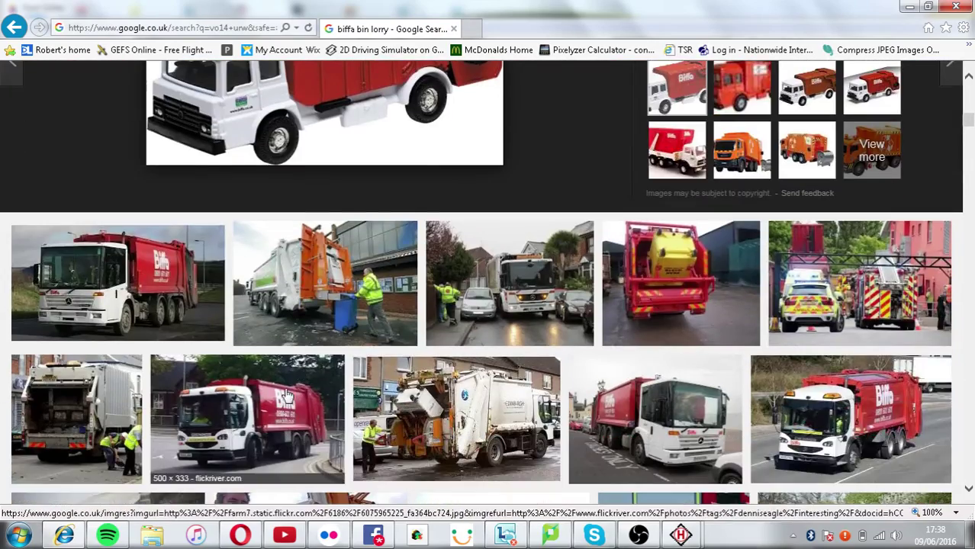
scroll(287, 395, down, 3)
scroll(294, 397, down, 2)
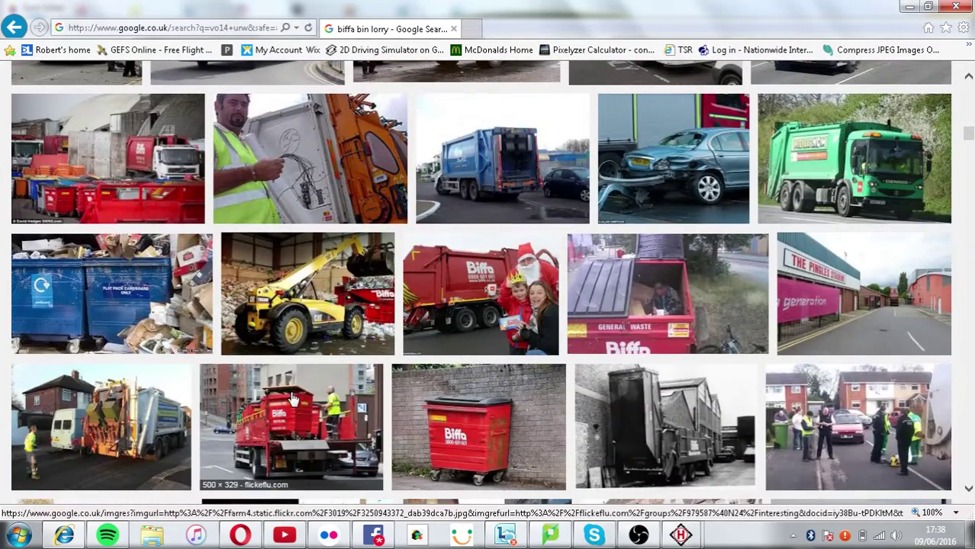
click(923, 176)
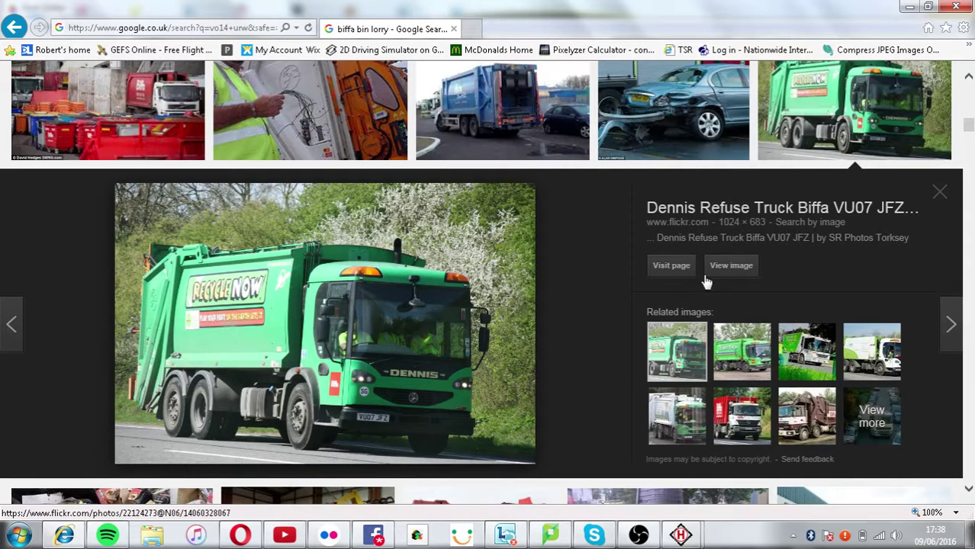
click(700, 351)
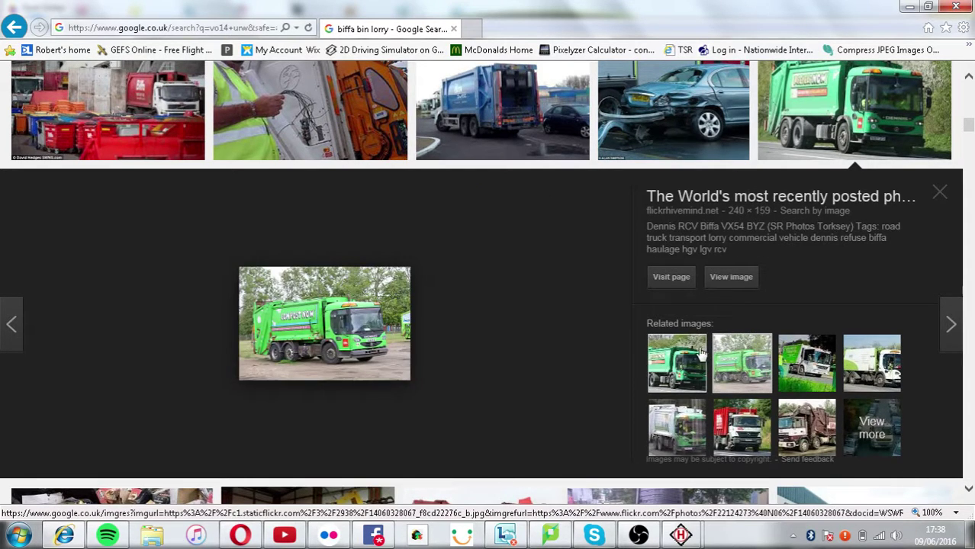
click(690, 355)
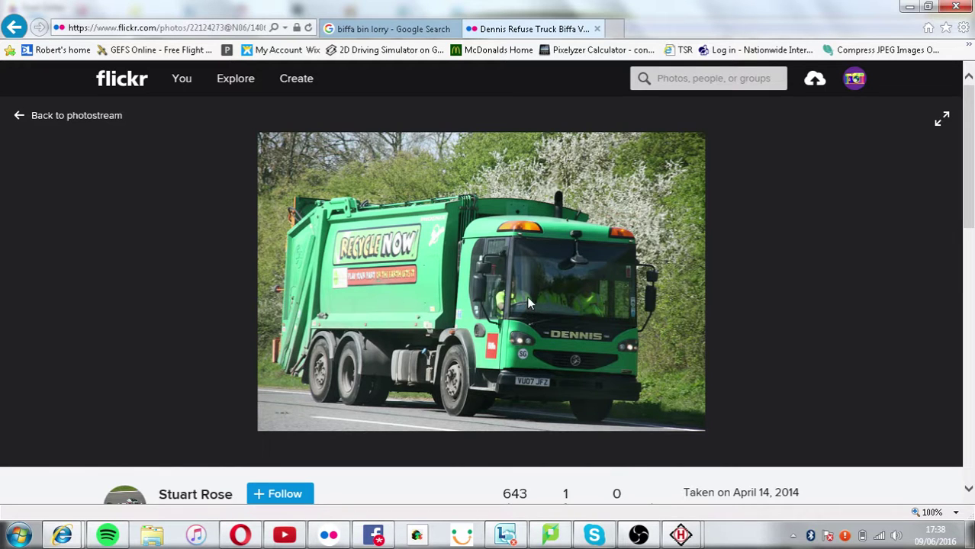
- Zoom in on the Flickr truck's cab, then bring the Spotify playlist to the front
click(523, 298)
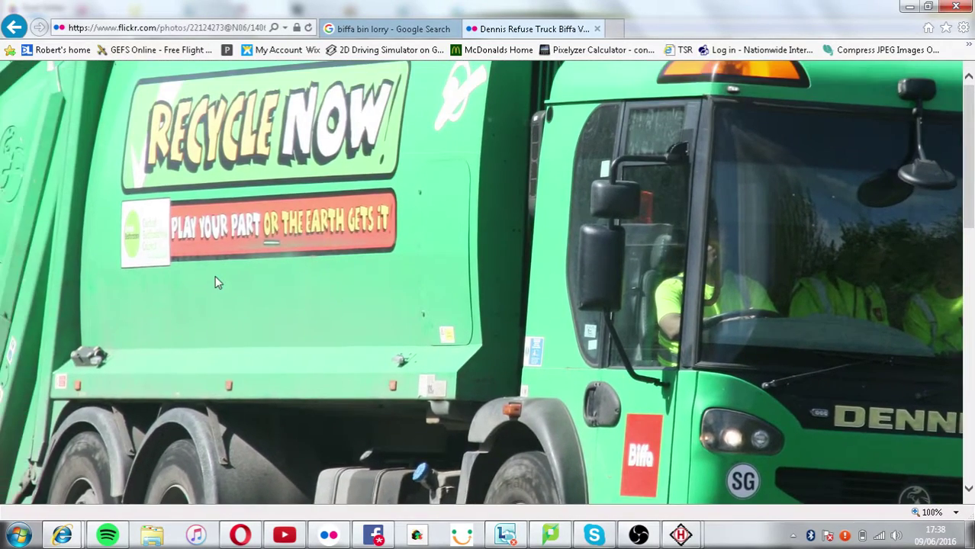
click(215, 276)
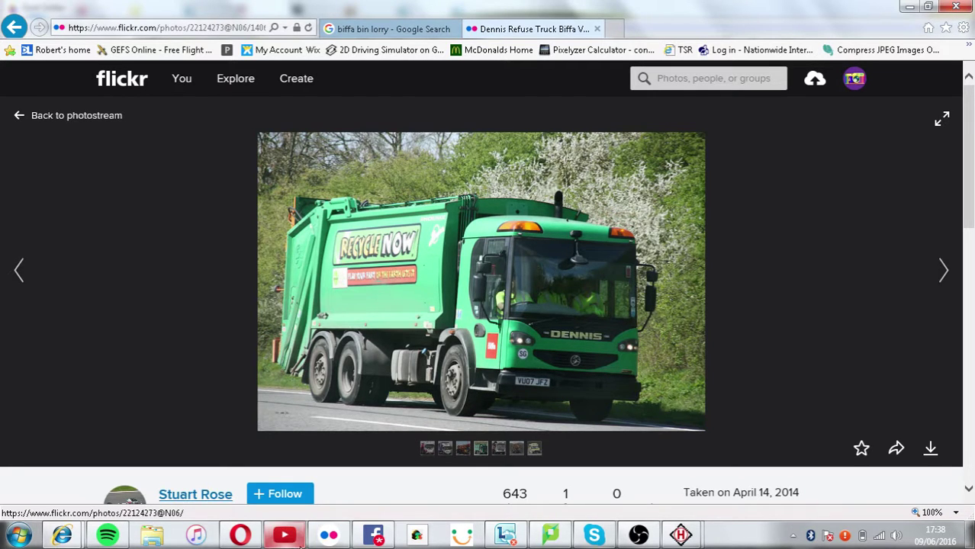
mouse_move(285, 535)
click(280, 477)
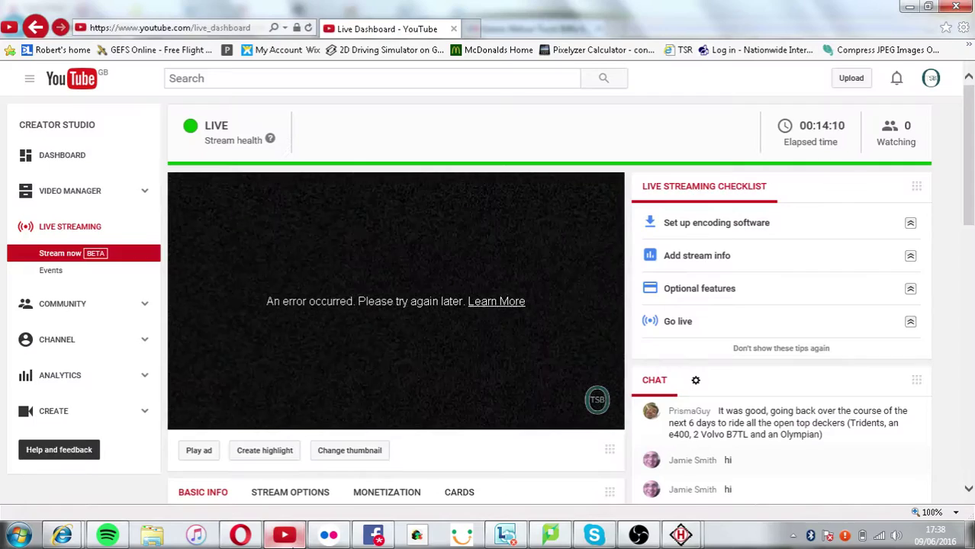
click(285, 535)
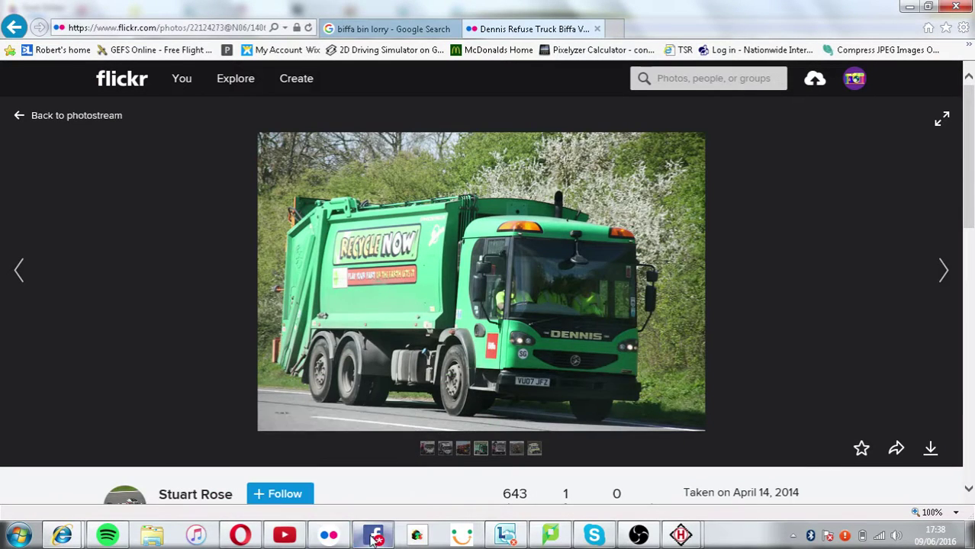
mouse_move(324, 538)
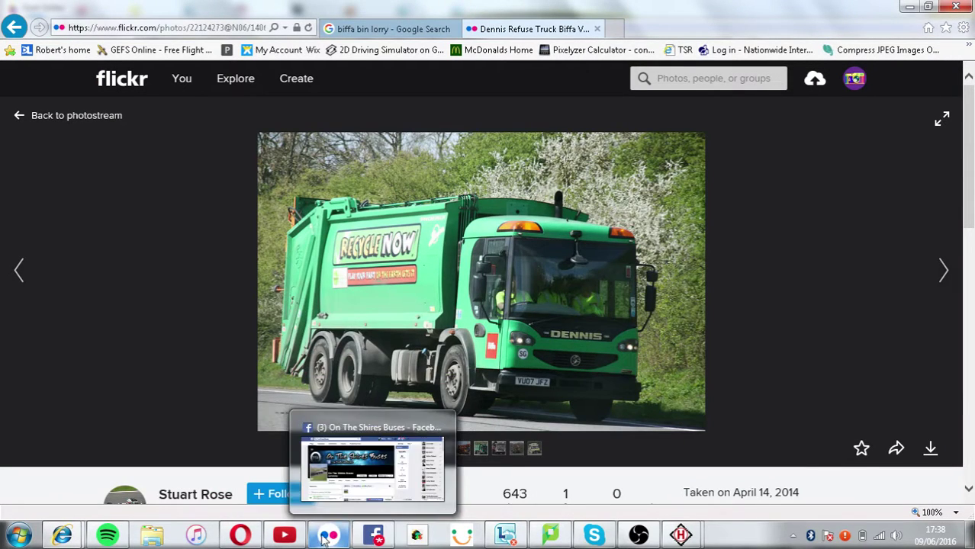
click(111, 535)
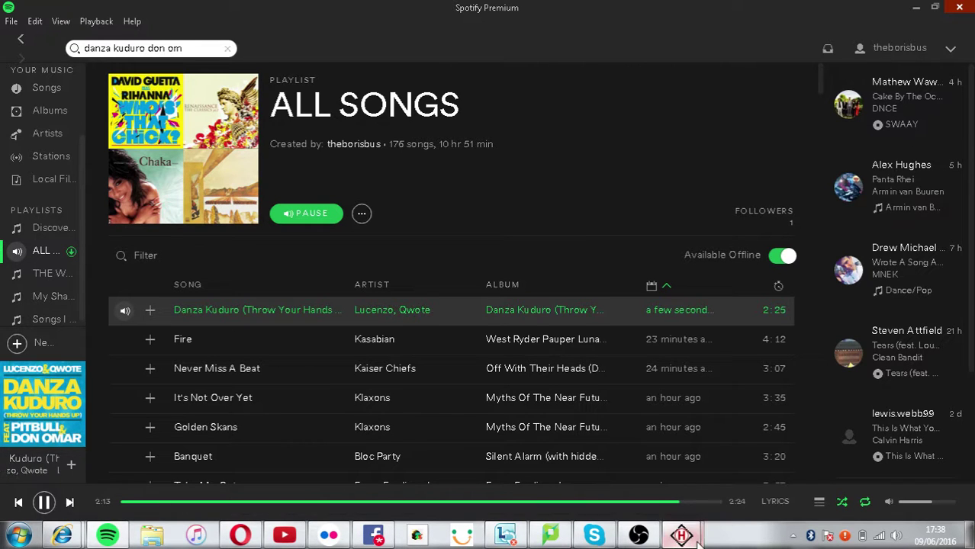
- Return to the font editor and shorten the 12new capital D by one row
mouse_move(681, 535)
click(760, 496)
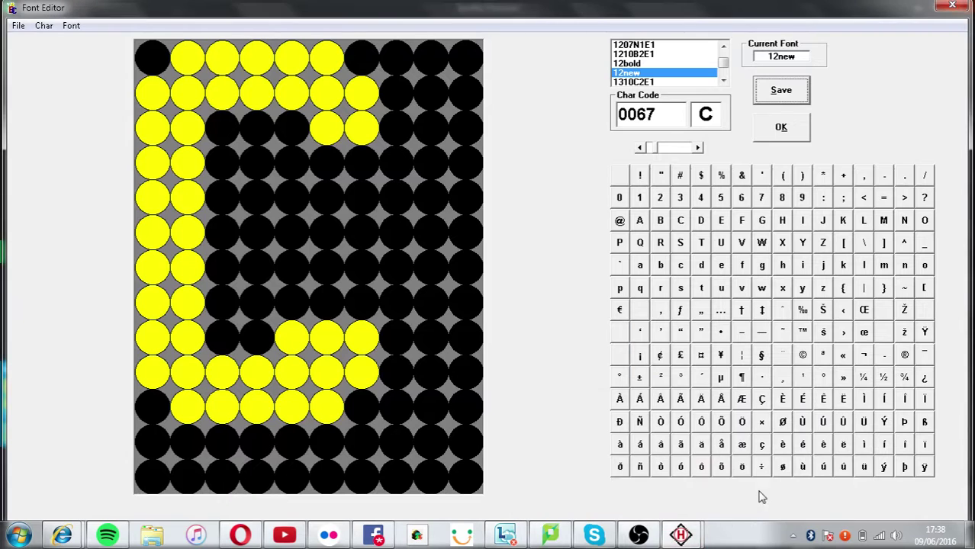
click(698, 148)
mouse_move(224, 372)
mouse_down()
mouse_move(334, 370)
mouse_move(373, 413)
mouse_move(346, 441)
mouse_move(126, 469)
mouse_move(4, 456)
mouse_move(264, 452)
mouse_up()
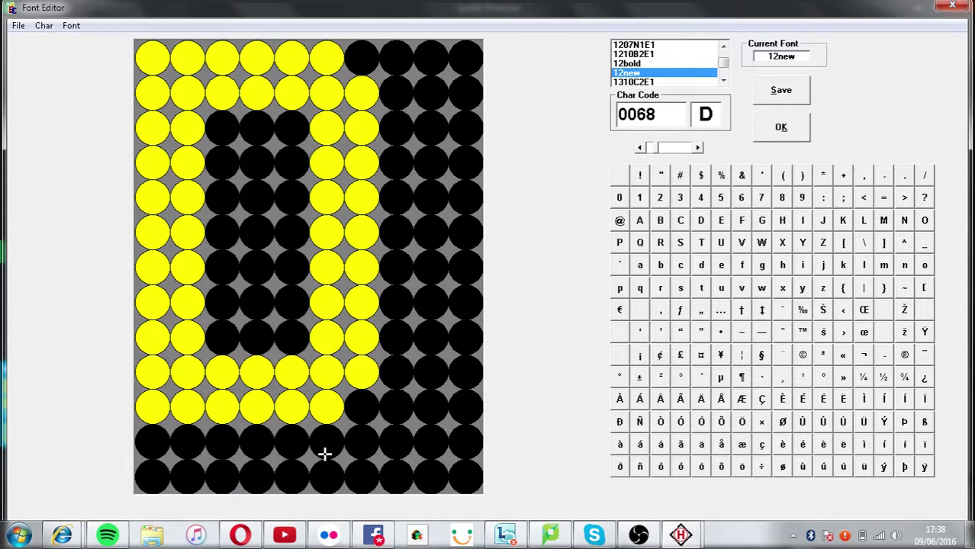
- Shorten the capital E one row, moving its bottom and middle bars up
click(698, 148)
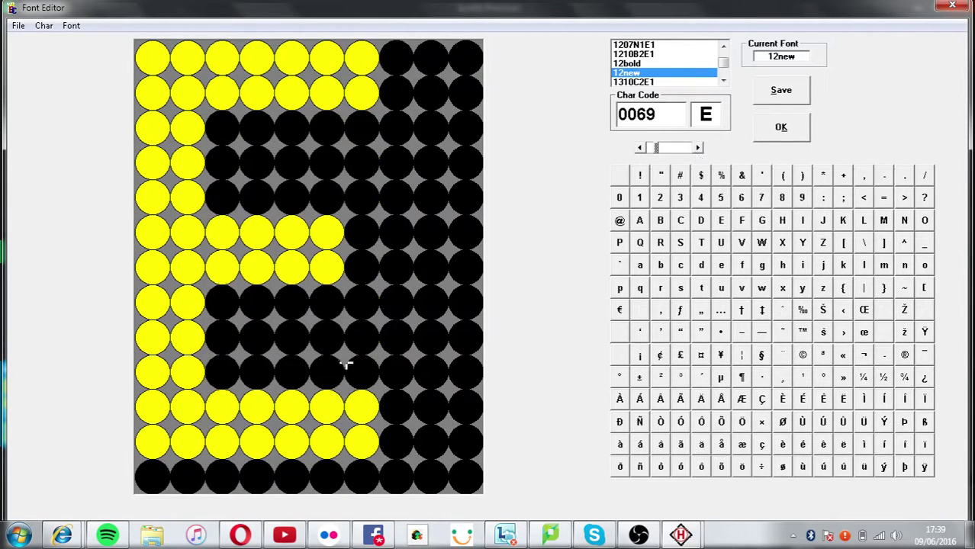
drag(224, 381, 360, 375)
mouse_move(362, 441)
mouse_down()
mouse_move(308, 446)
mouse_move(45, 447)
mouse_up()
drag(221, 197, 329, 195)
drag(326, 271, 222, 267)
- Raise the capital F's middle bar one row and save the font
click(697, 148)
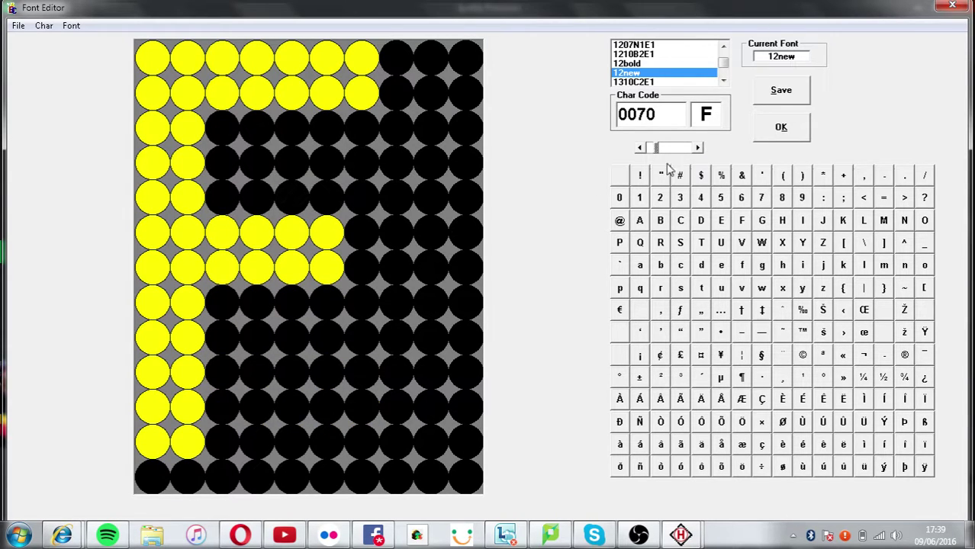
drag(253, 209, 338, 196)
mouse_move(336, 267)
mouse_down()
mouse_move(234, 275)
mouse_move(233, 365)
mouse_move(217, 429)
mouse_move(145, 451)
mouse_up()
click(780, 90)
- Shorten the capitals G and H by one row, raising the H's crossbar, and advance to I
click(697, 147)
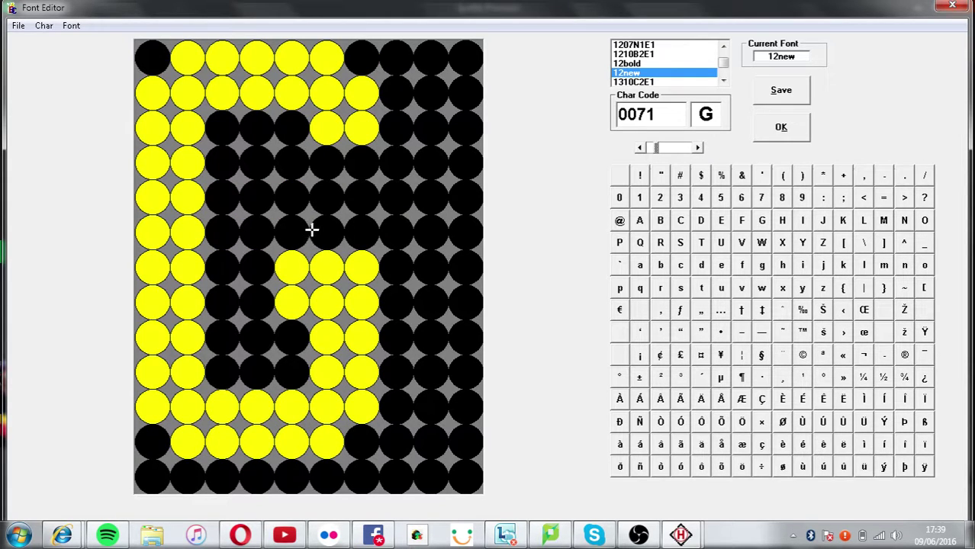
mouse_move(218, 373)
mouse_down()
mouse_move(324, 390)
mouse_move(349, 381)
mouse_move(349, 409)
mouse_move(336, 430)
mouse_move(215, 434)
mouse_move(174, 430)
mouse_move(158, 410)
mouse_up()
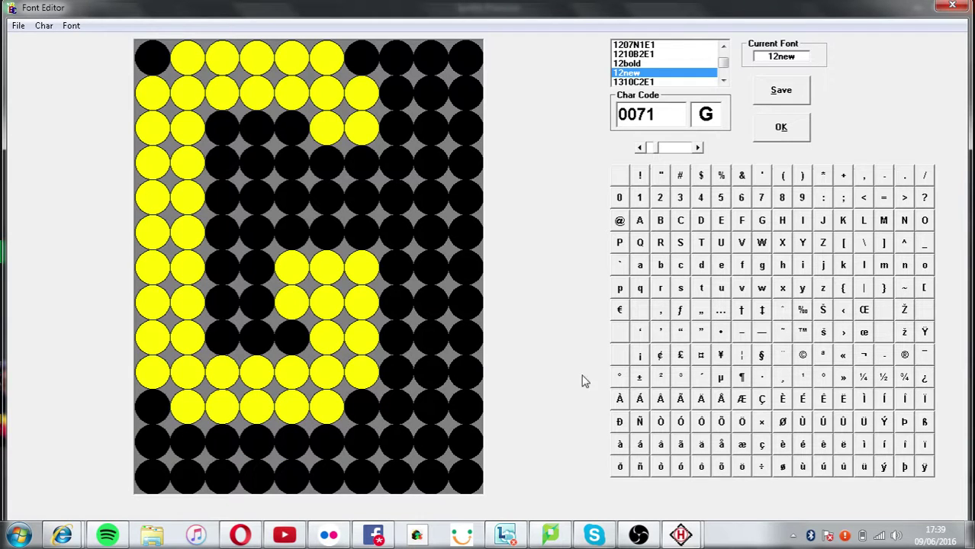
click(697, 148)
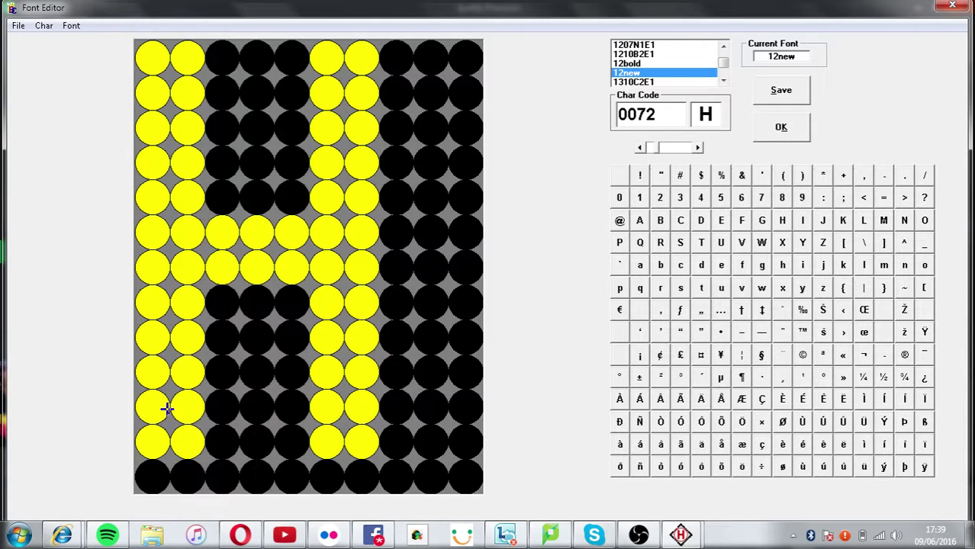
drag(153, 439, 366, 446)
drag(221, 199, 286, 206)
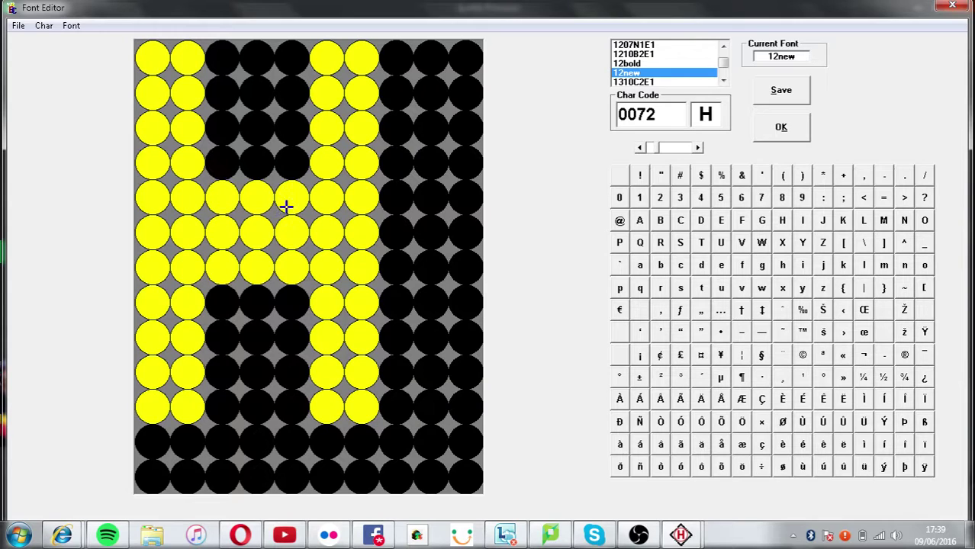
mouse_move(246, 261)
mouse_down()
mouse_move(229, 265)
mouse_move(288, 270)
mouse_up()
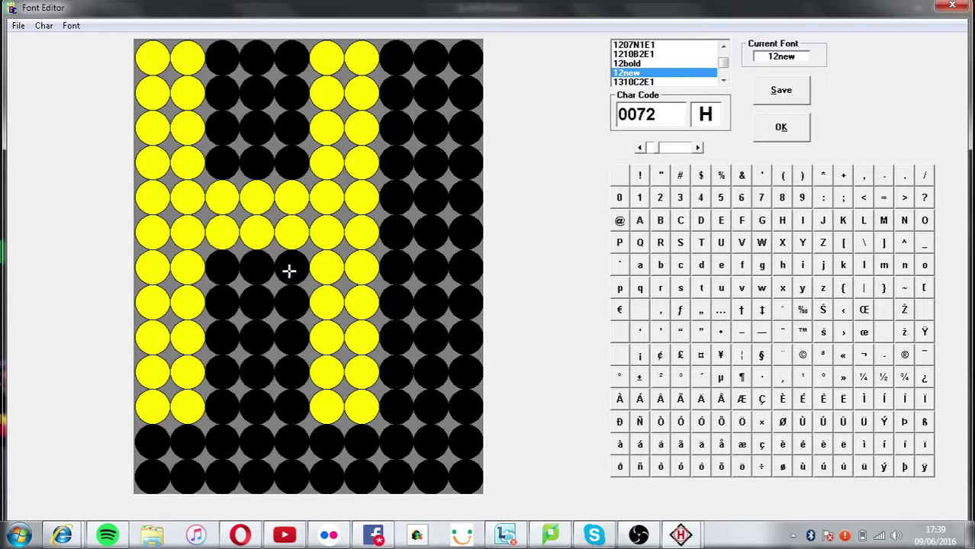
click(697, 147)
- Finish the I by lighting its raised lower bar ends and clearing its old bottom row
click(152, 371)
click(256, 372)
drag(259, 443, 88, 447)
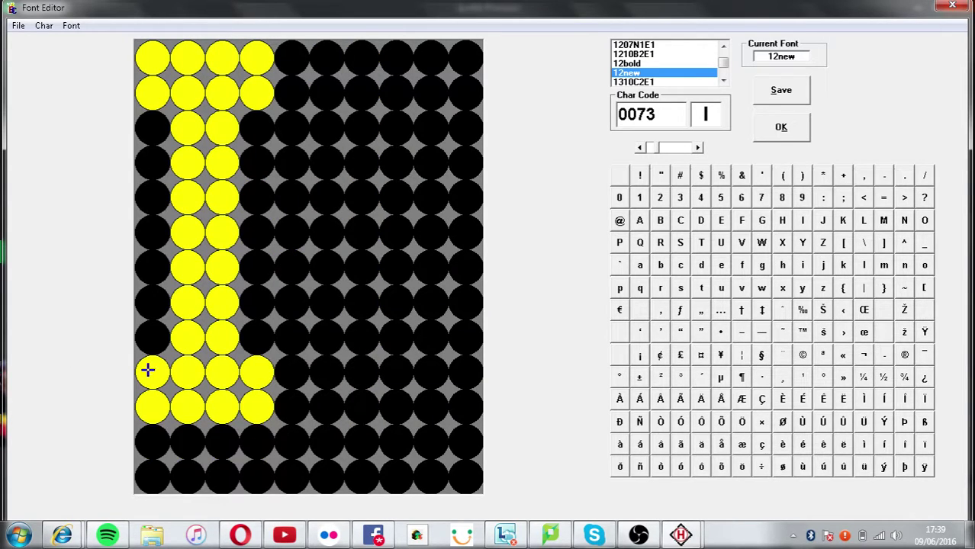
- Redraw the J one row higher by reshaping its hook and bottom curve and clearing its bottom row
click(697, 146)
drag(172, 329, 222, 336)
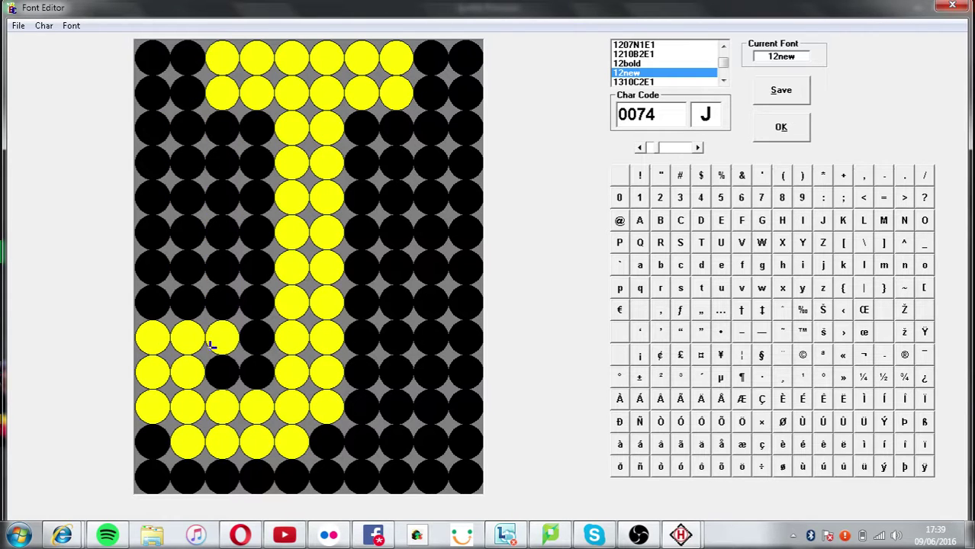
click(227, 335)
click(246, 365)
click(229, 371)
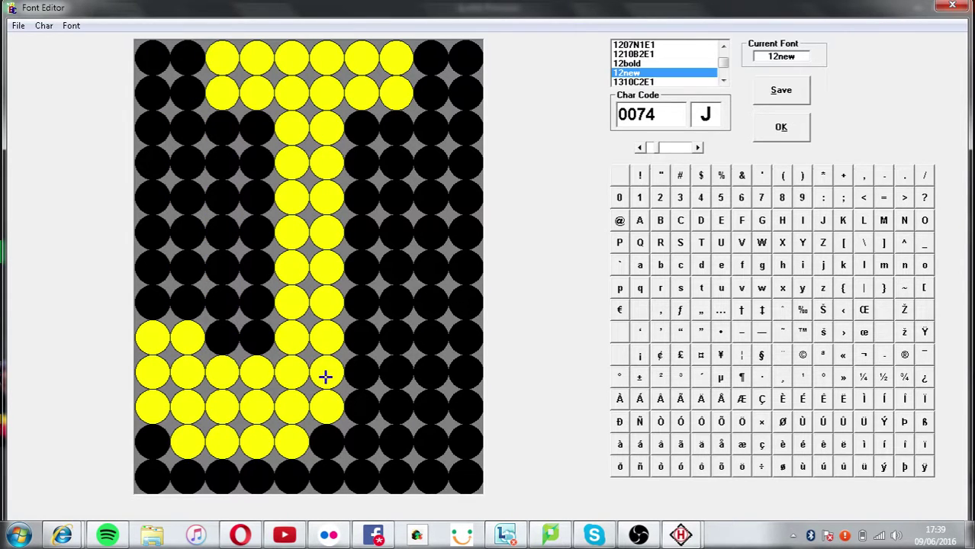
drag(326, 381, 306, 410)
click(320, 381)
click(303, 411)
click(291, 441)
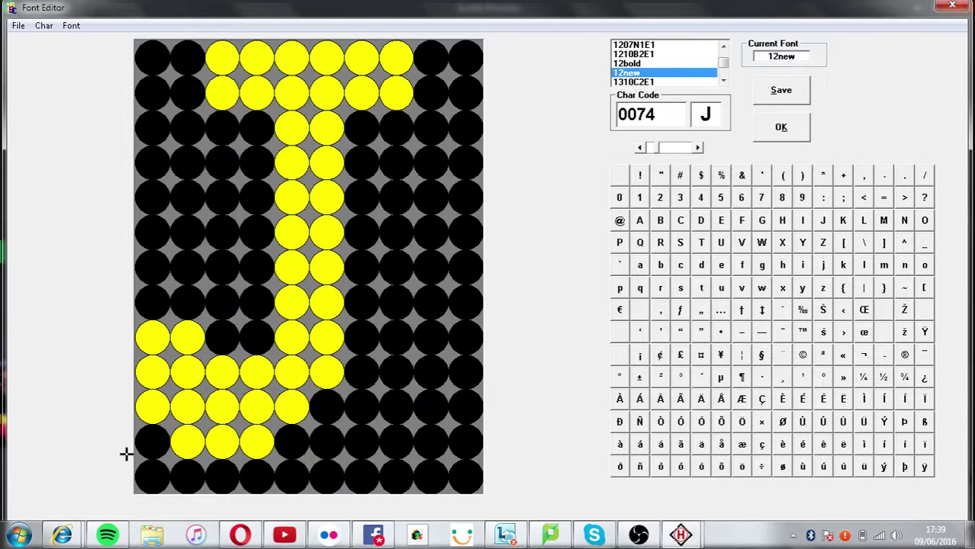
mouse_move(135, 446)
mouse_down()
mouse_move(298, 450)
mouse_move(188, 436)
mouse_move(161, 411)
mouse_up()
click(190, 411)
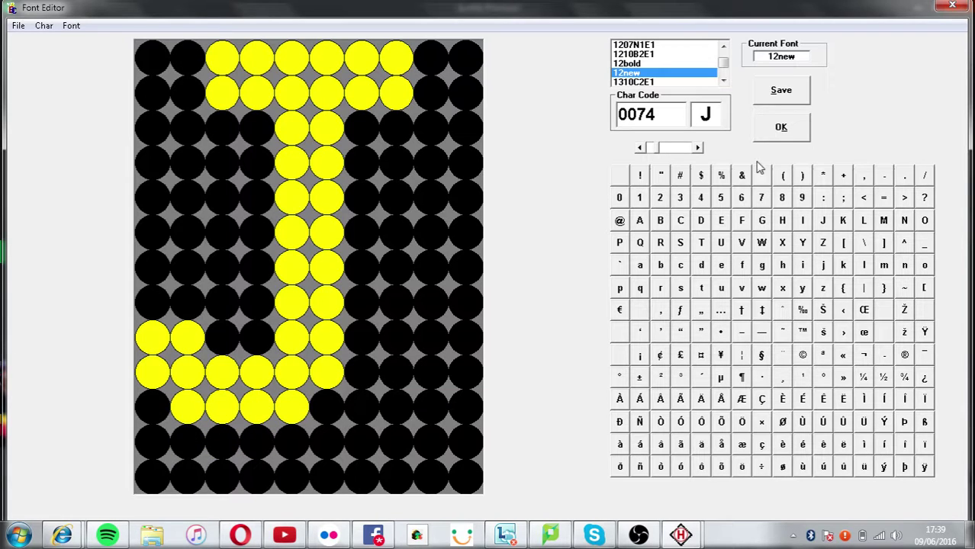
- Shift the K glyph up one row and save the font
click(697, 148)
drag(166, 440, 291, 441)
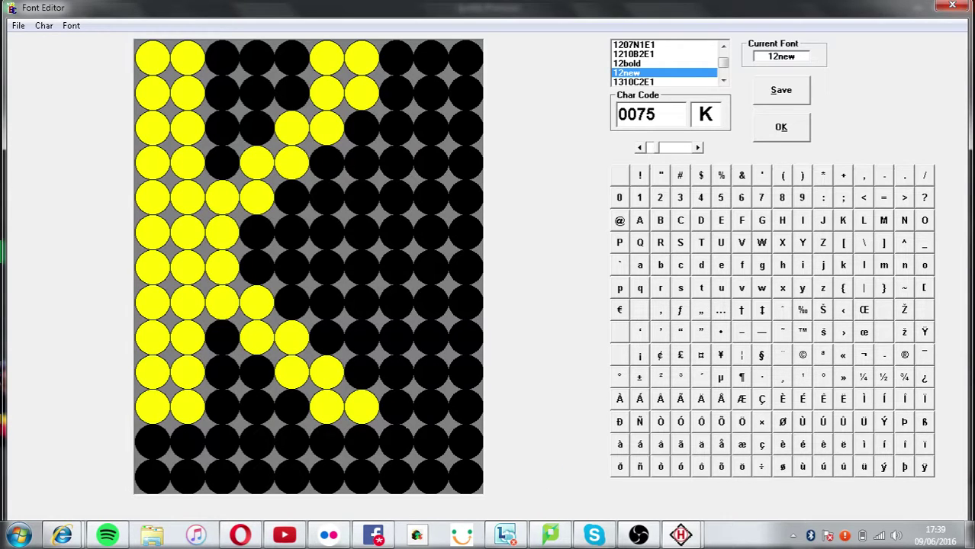
drag(362, 439, 153, 443)
mouse_move(257, 441)
mouse_down()
mouse_move(283, 447)
mouse_move(237, 436)
mouse_up()
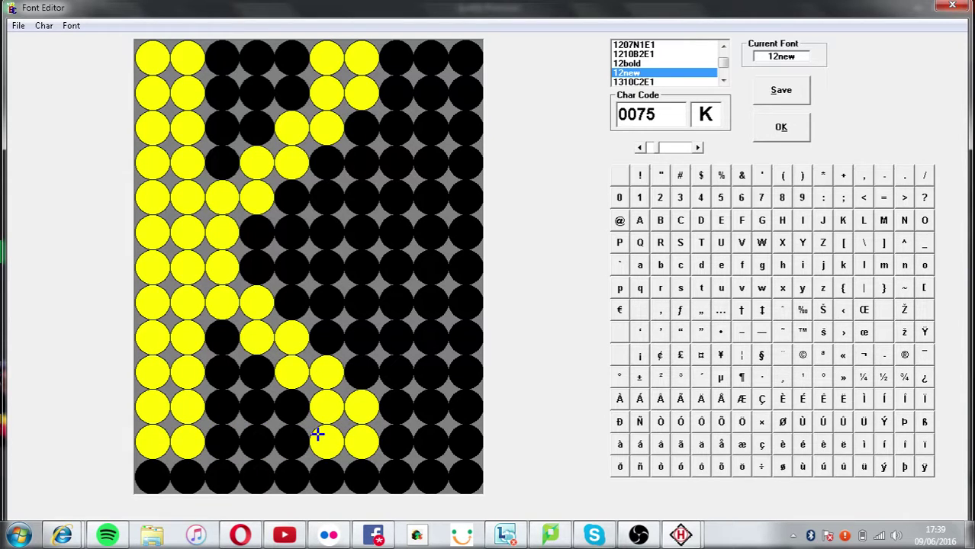
key(Up)
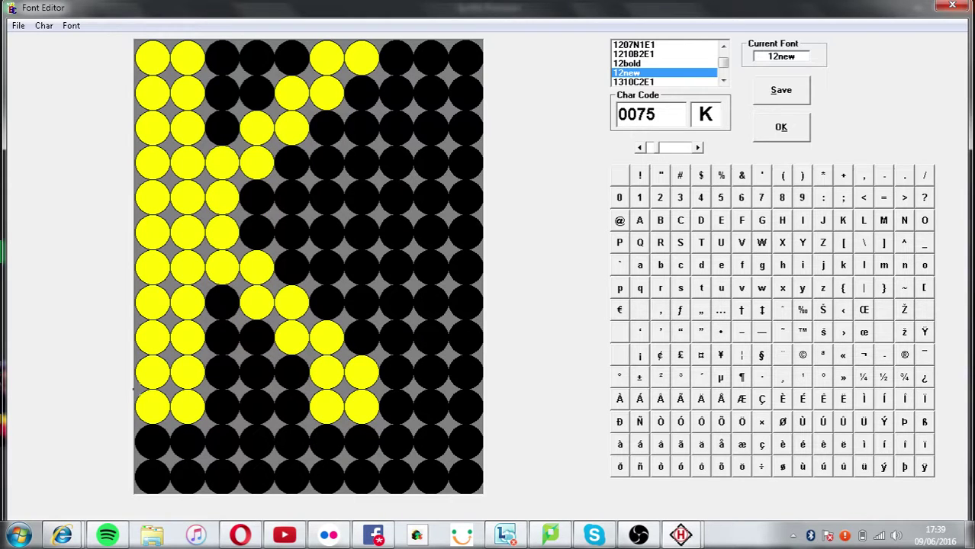
click(781, 90)
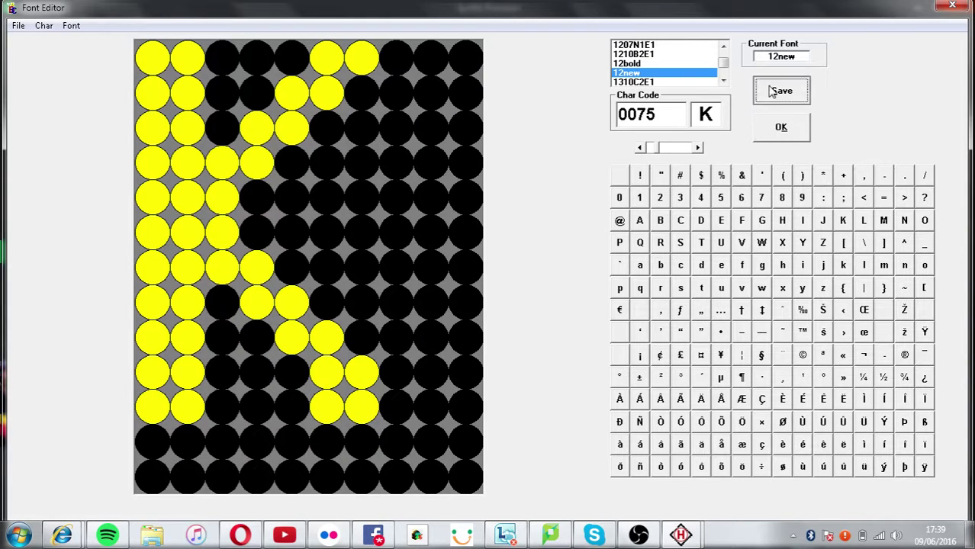
- Shift the L up one row and clear the M's bottom row of dots
click(700, 148)
mouse_move(210, 374)
mouse_down()
mouse_move(323, 381)
mouse_move(225, 371)
mouse_up()
key(Up)
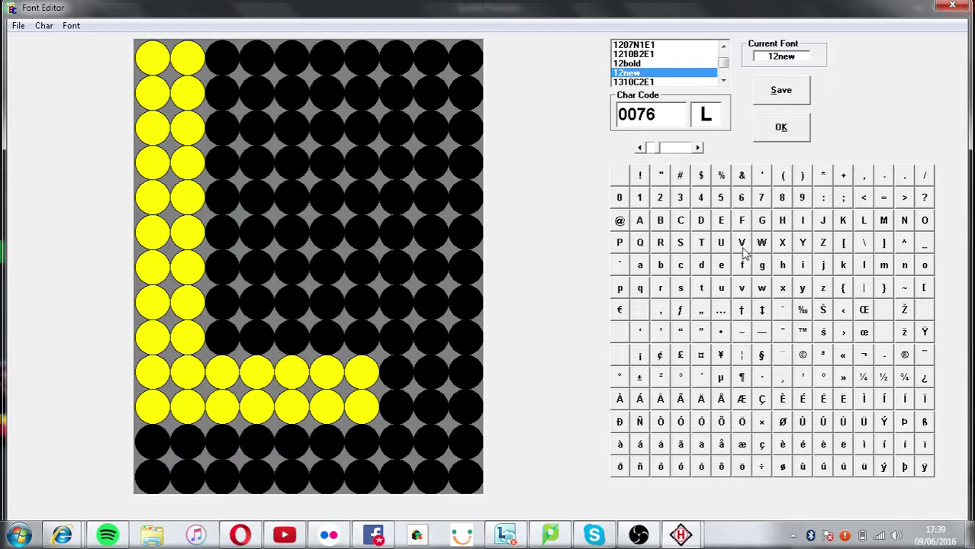
click(697, 147)
drag(145, 442, 305, 441)
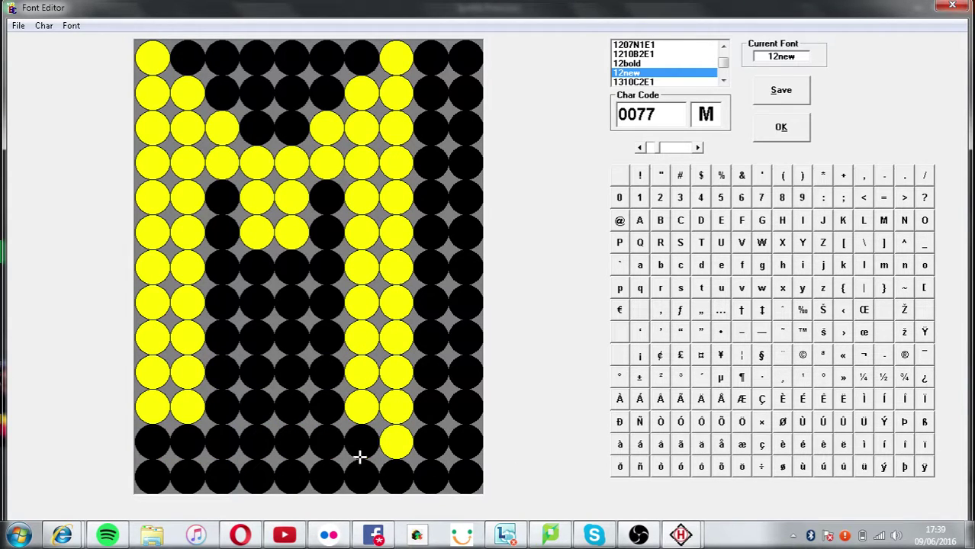
click(403, 432)
- Raise the N's diagonal one row, close the O's lower curve, and blank both bottom rows
click(697, 148)
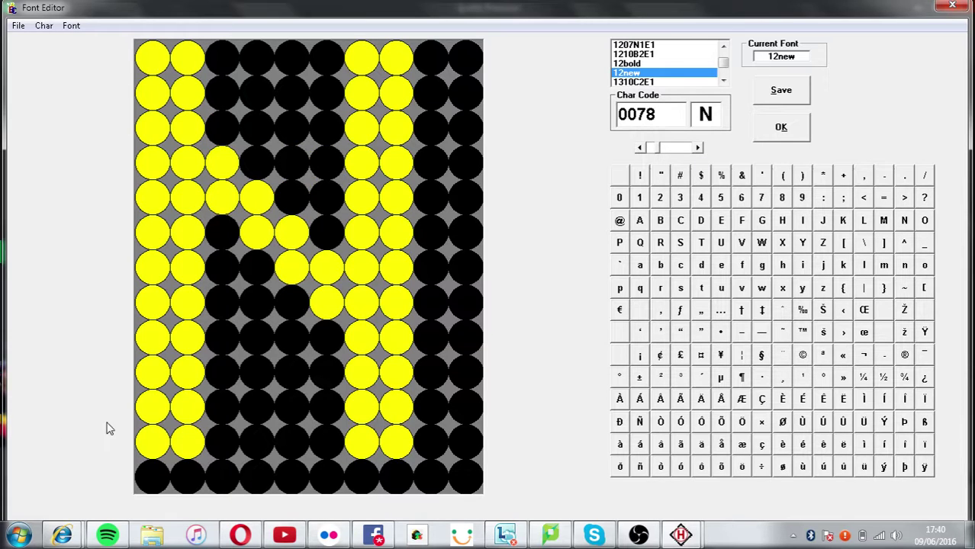
drag(149, 442, 481, 450)
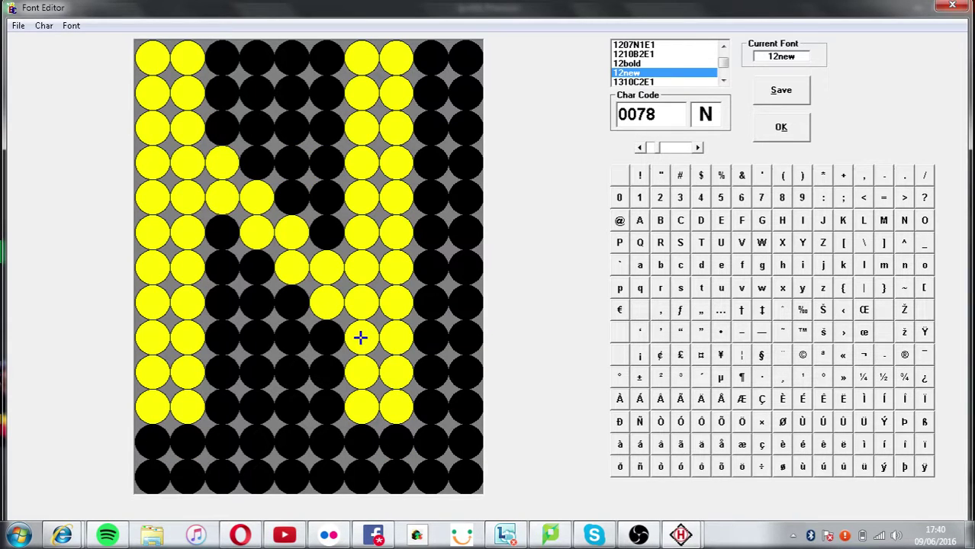
drag(217, 123, 316, 222)
mouse_move(331, 298)
mouse_down()
mouse_move(271, 272)
mouse_move(222, 209)
mouse_up()
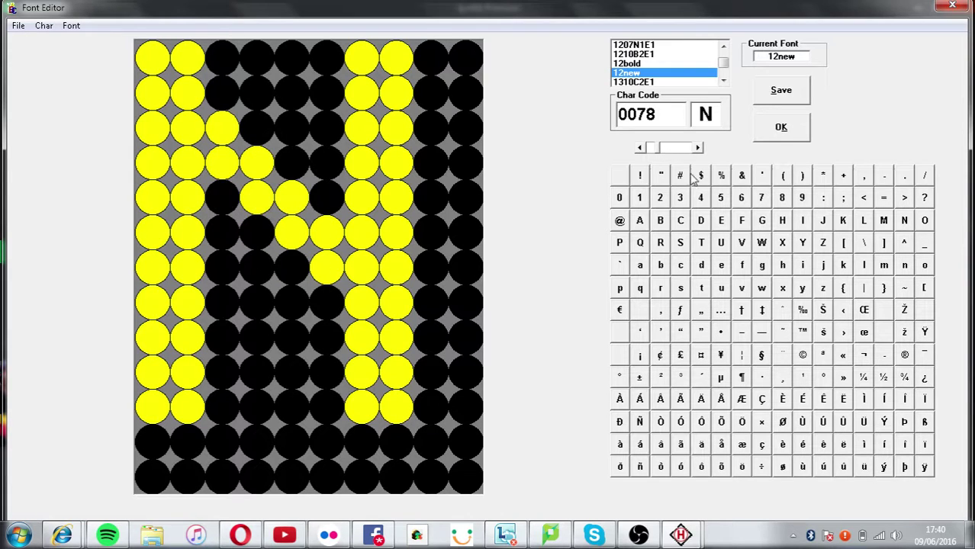
click(697, 147)
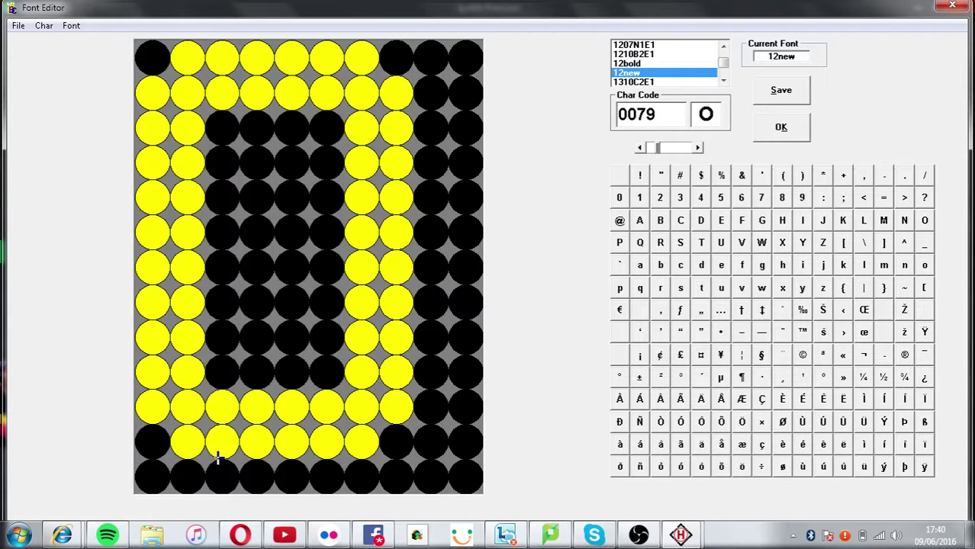
mouse_move(214, 378)
mouse_down()
mouse_move(387, 399)
mouse_move(364, 437)
mouse_move(109, 426)
mouse_move(186, 442)
mouse_up()
click(152, 406)
click(697, 147)
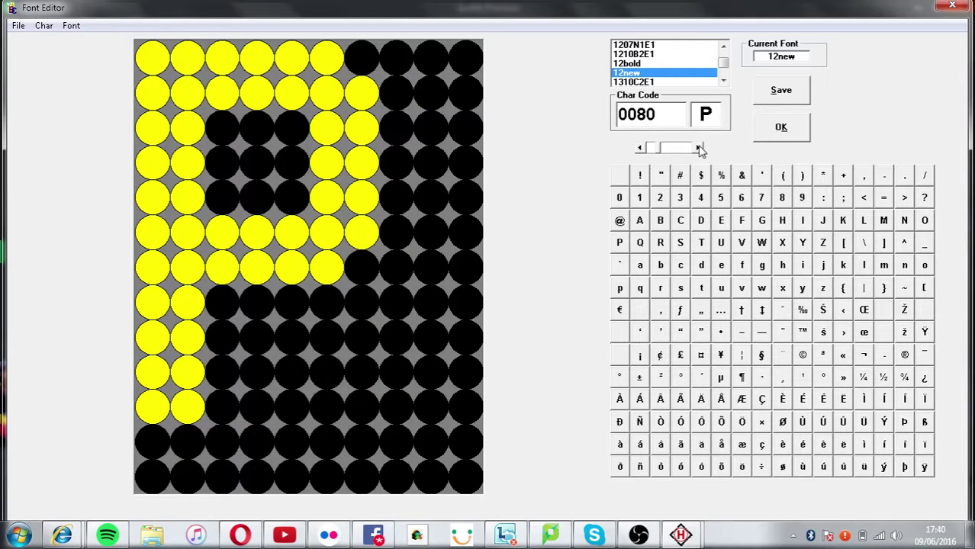
click(741, 220)
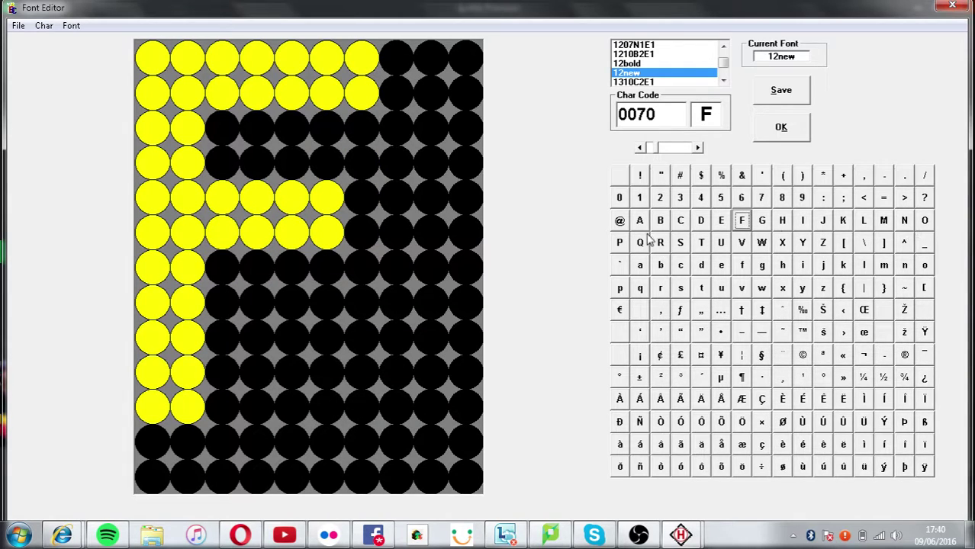
drag(226, 258, 328, 263)
drag(333, 209, 224, 203)
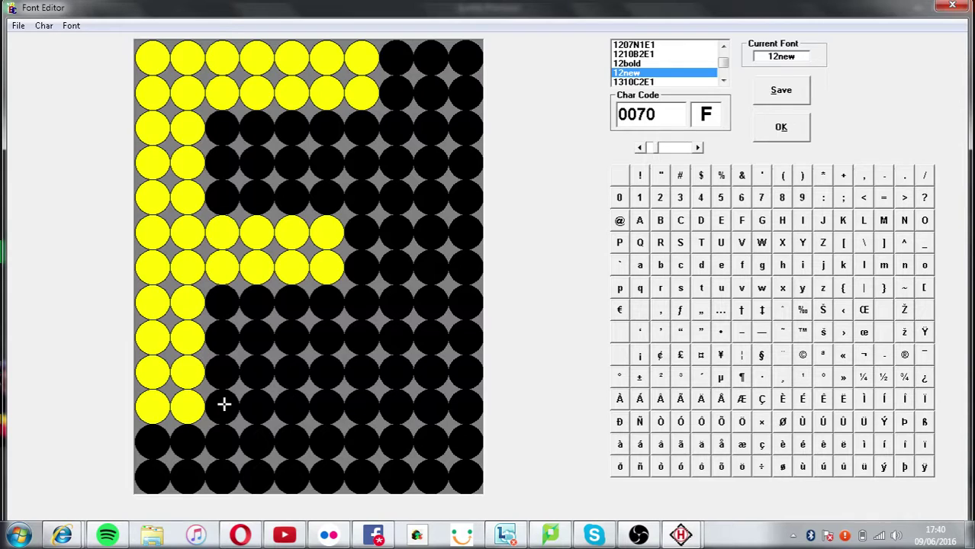
mouse_move(362, 266)
mouse_down()
mouse_move(257, 279)
mouse_move(220, 269)
mouse_up()
drag(257, 198, 332, 200)
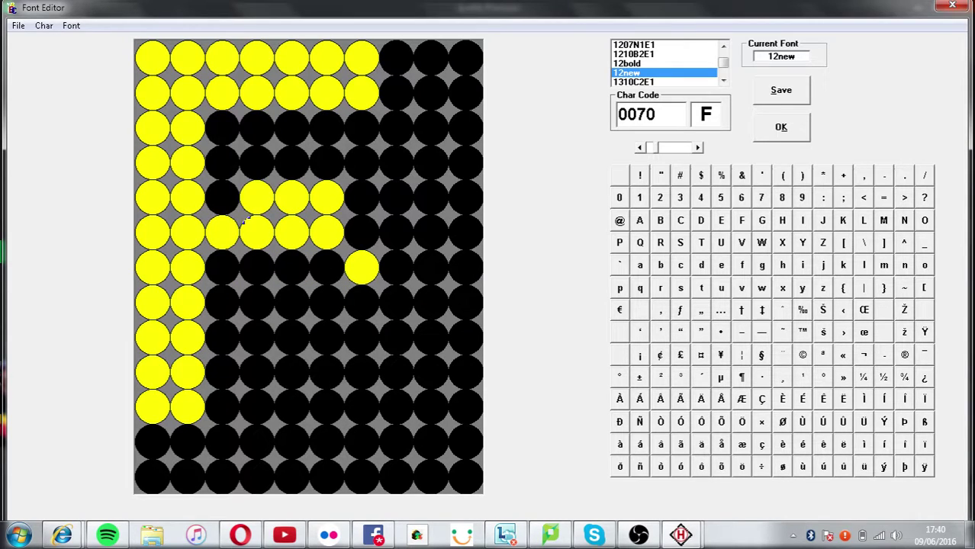
click(211, 204)
click(356, 269)
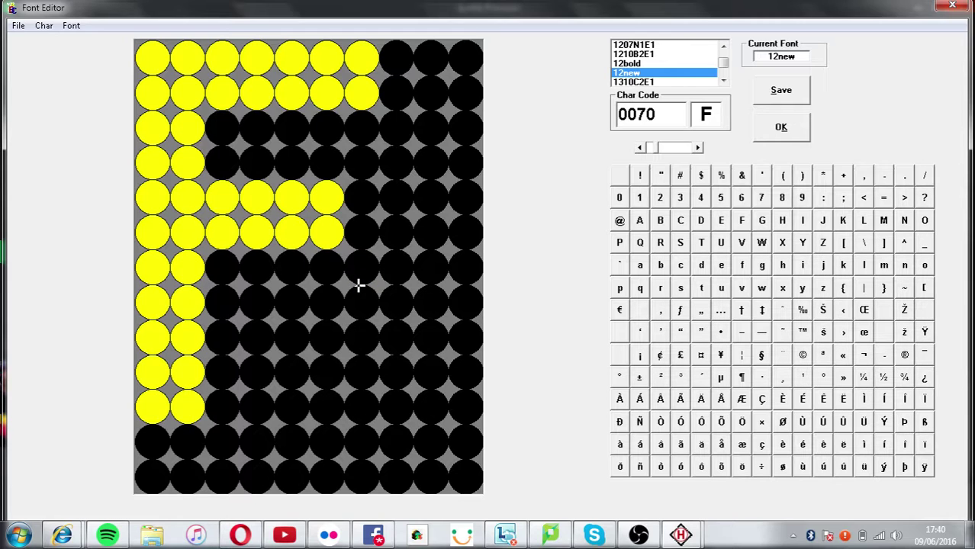
click(696, 148)
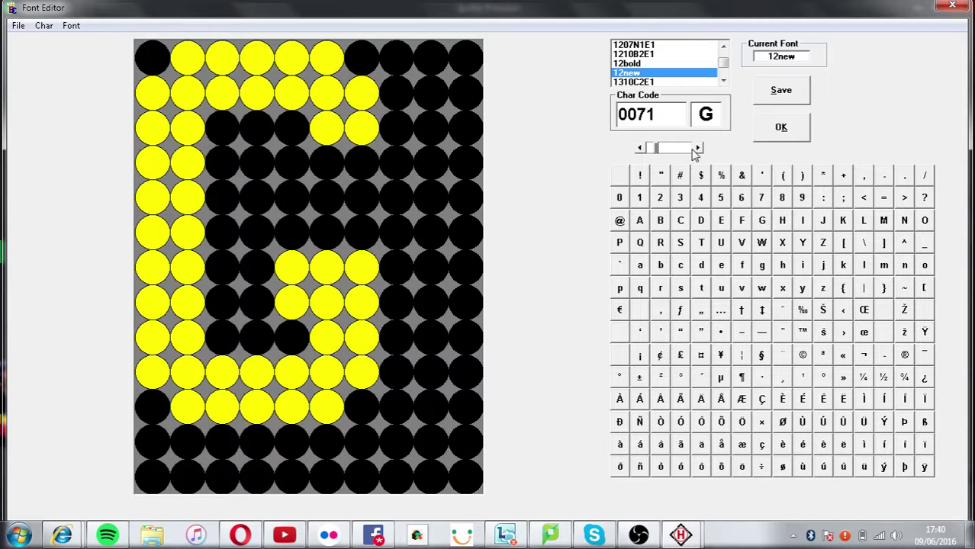
click(697, 148)
click(697, 147)
click(697, 148)
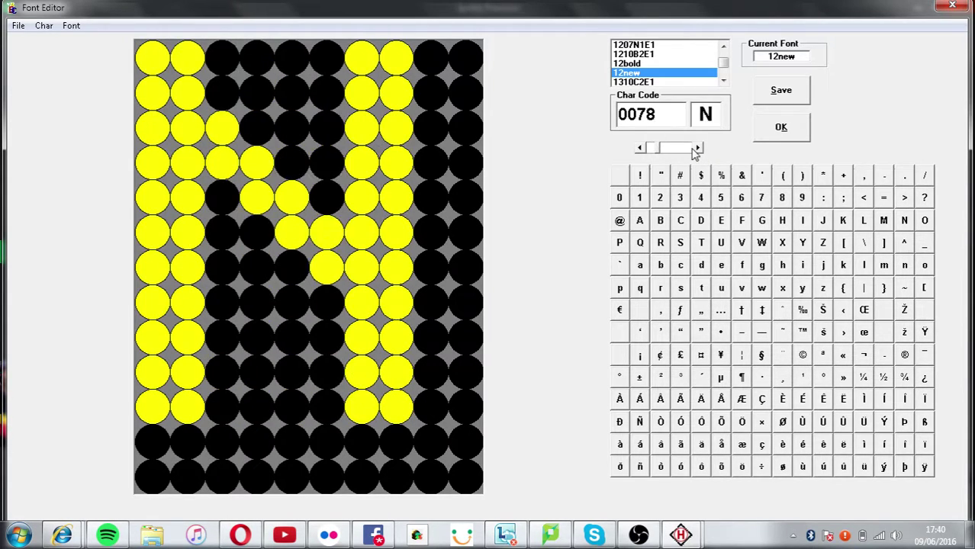
click(696, 148)
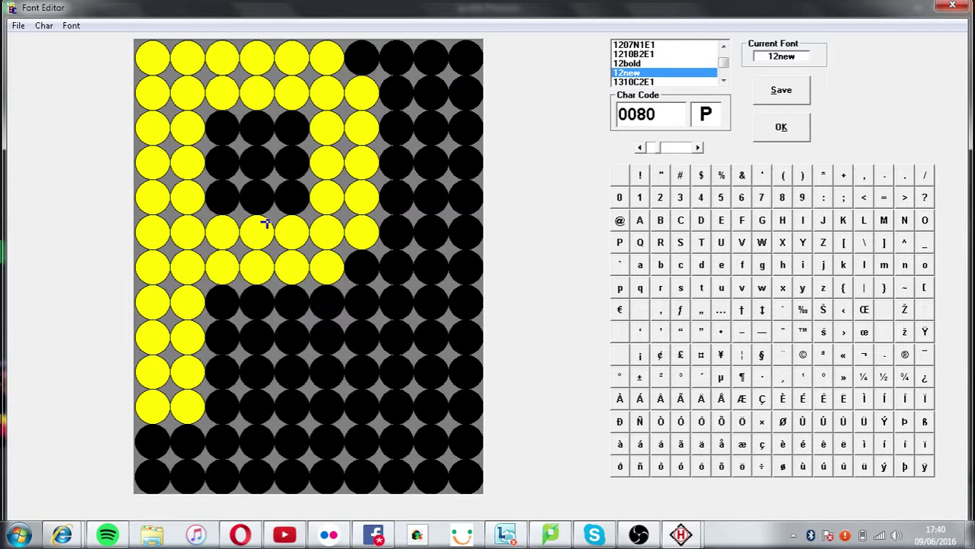
mouse_move(155, 404)
mouse_down()
mouse_move(206, 405)
mouse_move(151, 410)
mouse_up()
click(676, 223)
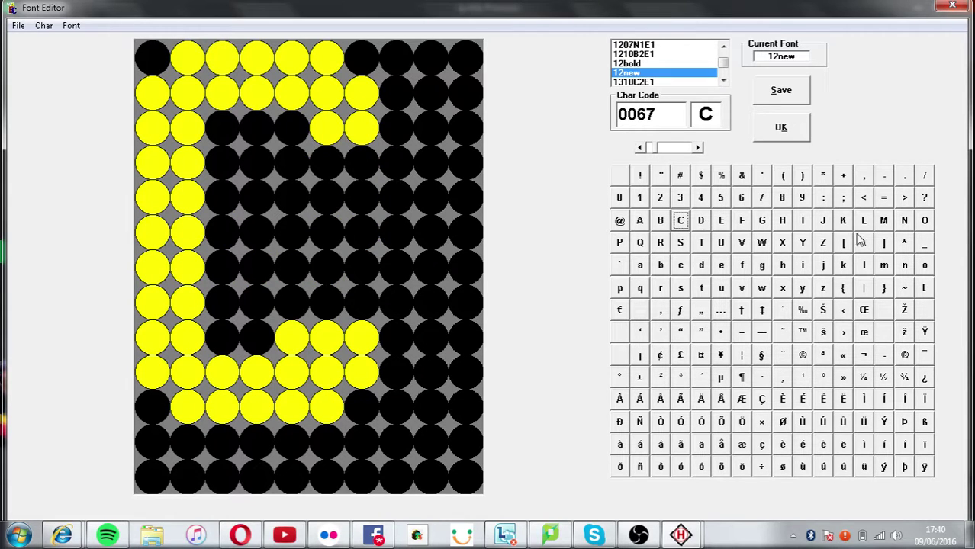
click(619, 242)
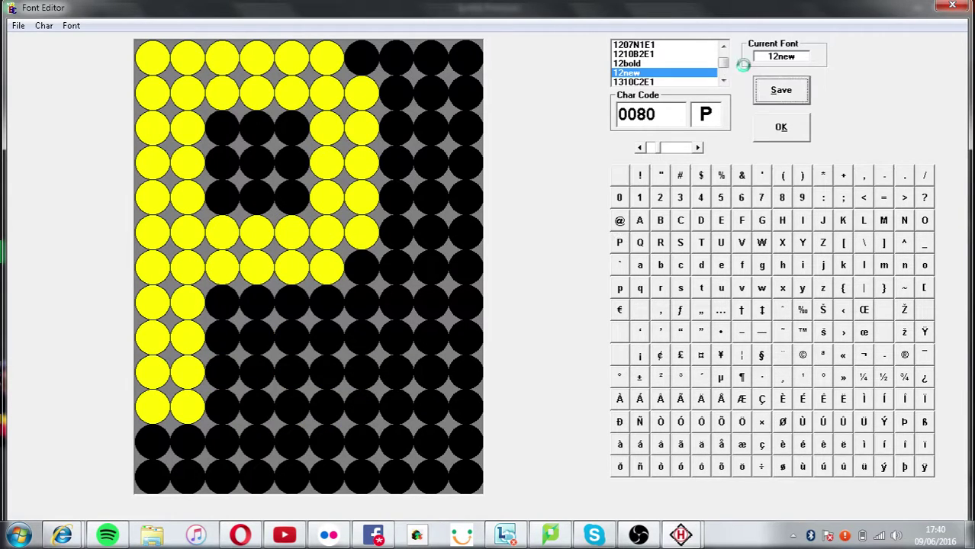
click(723, 46)
click(723, 46)
click(723, 47)
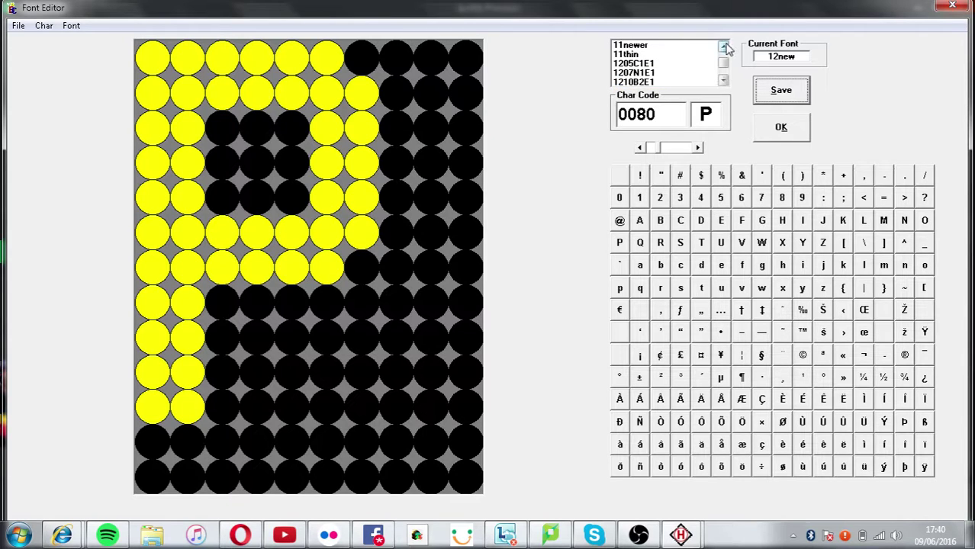
click(723, 47)
click(656, 46)
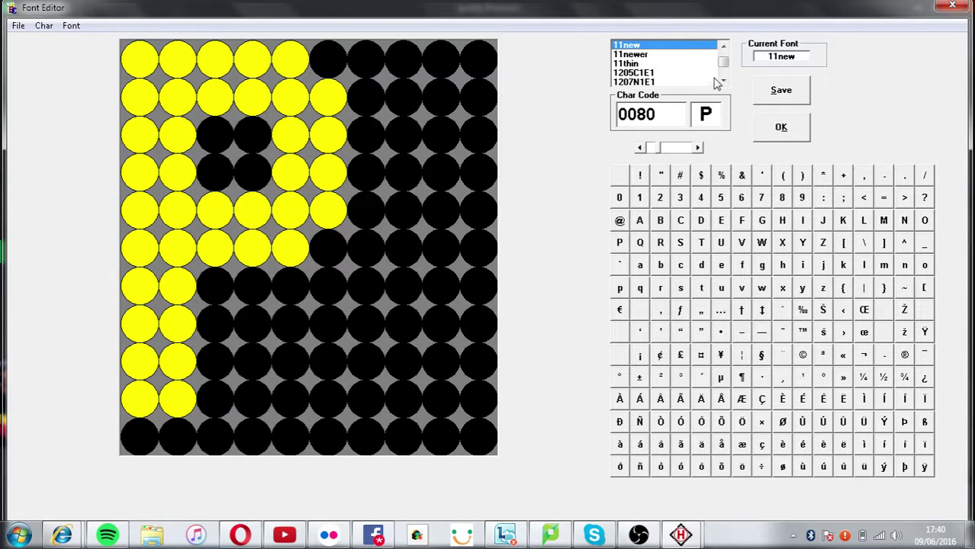
click(723, 81)
click(723, 81)
click(641, 72)
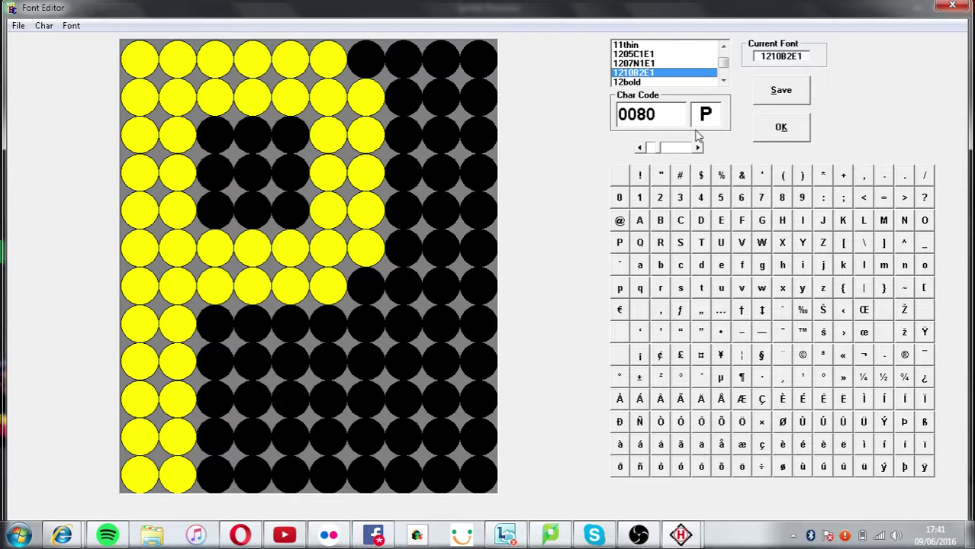
click(725, 81)
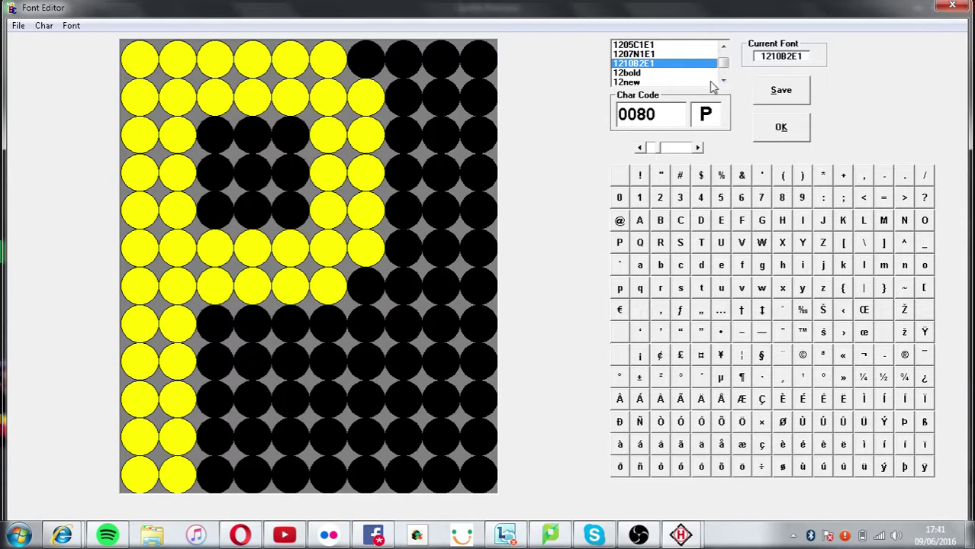
click(724, 81)
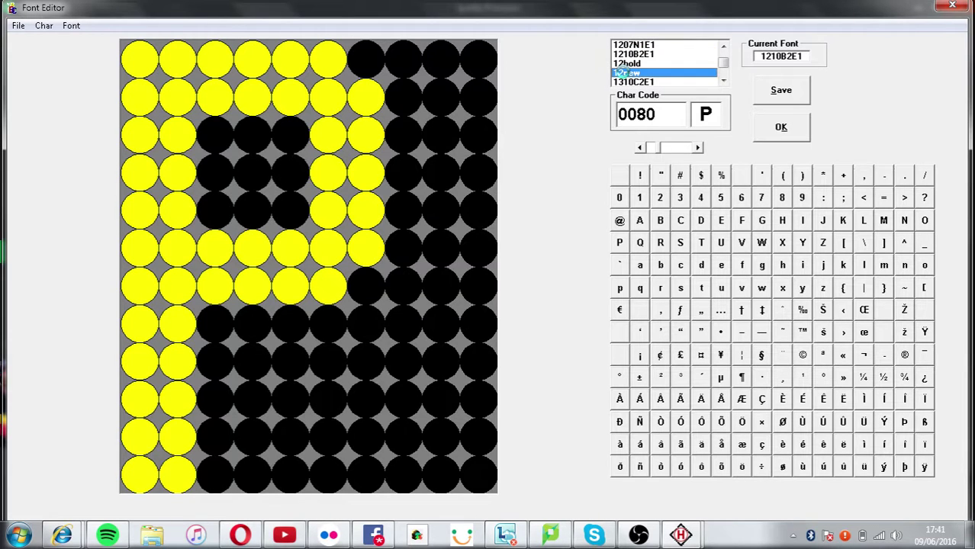
click(625, 72)
drag(202, 192, 301, 200)
click(356, 245)
drag(339, 264, 234, 271)
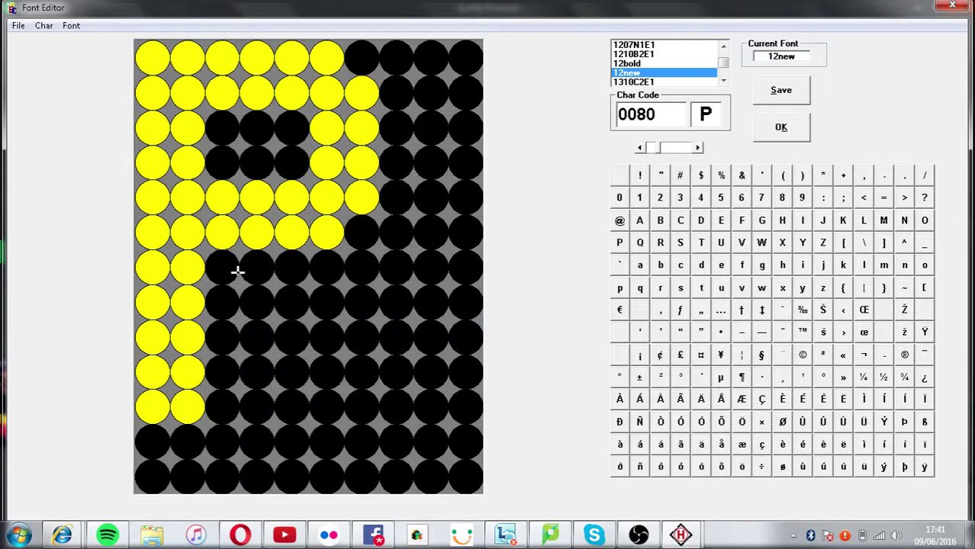
- Preview the C, D, H and P glyphs from the character table
click(687, 225)
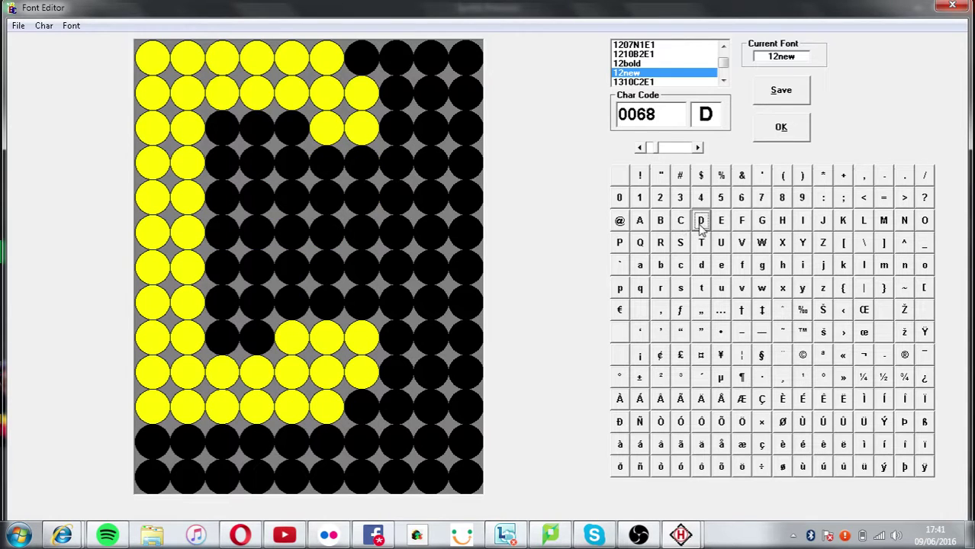
click(700, 226)
click(780, 225)
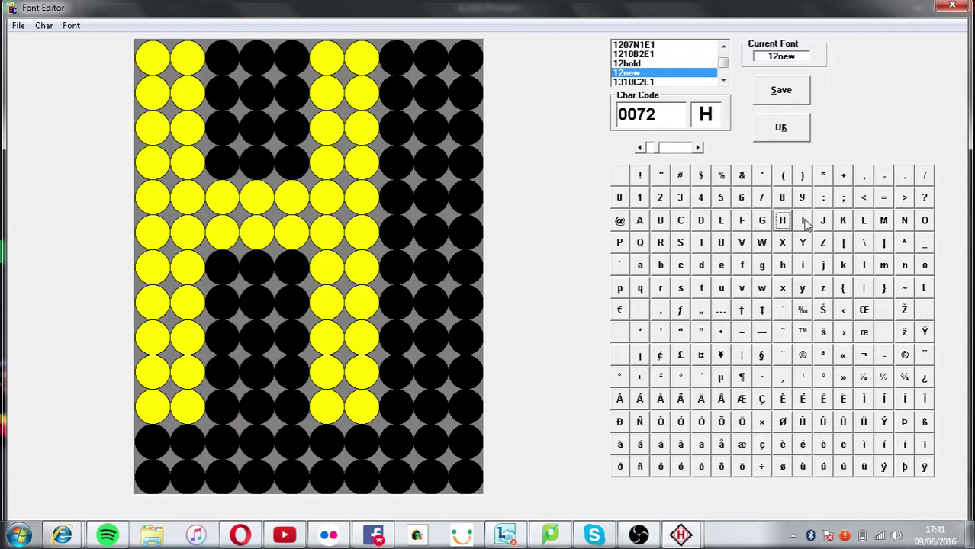
click(620, 243)
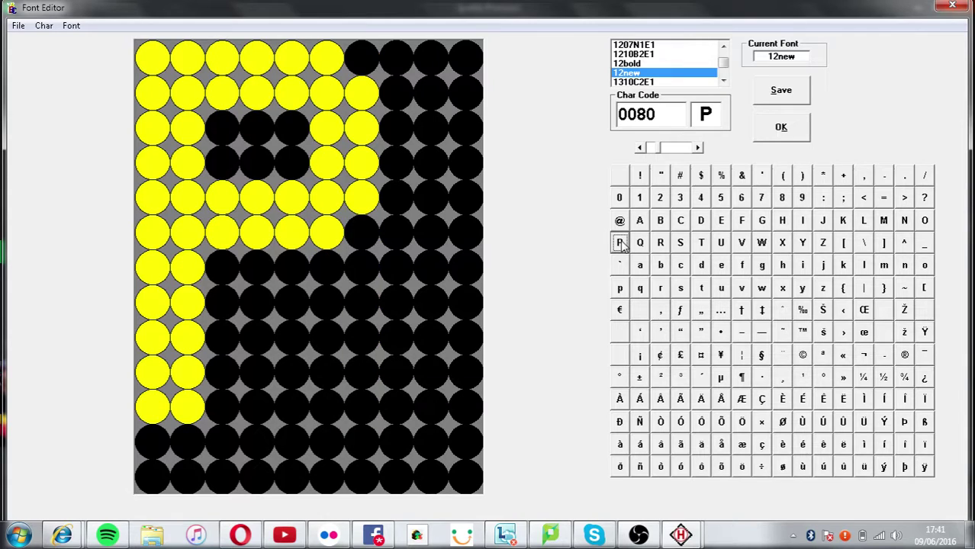
- Reshape the Q's top rows and shift the whole Q up one row
click(696, 149)
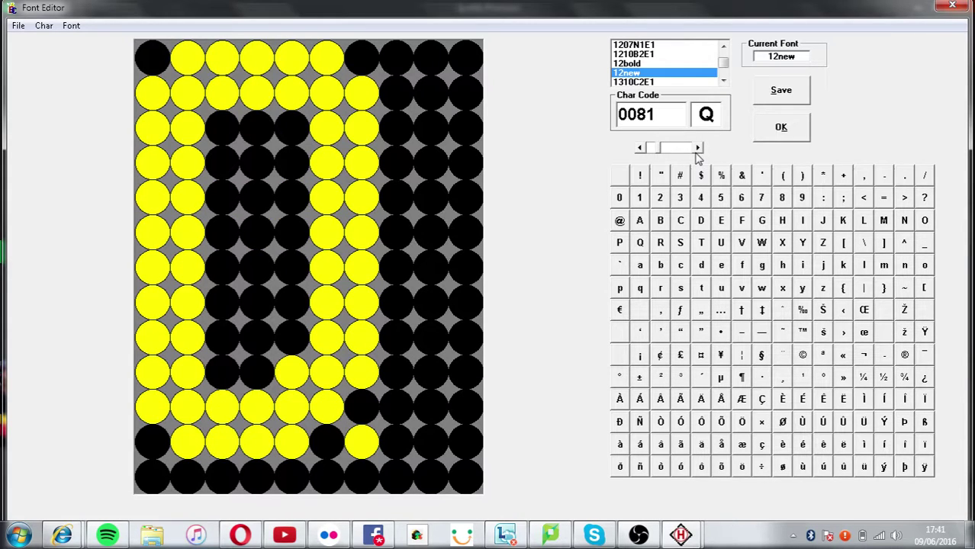
click(156, 86)
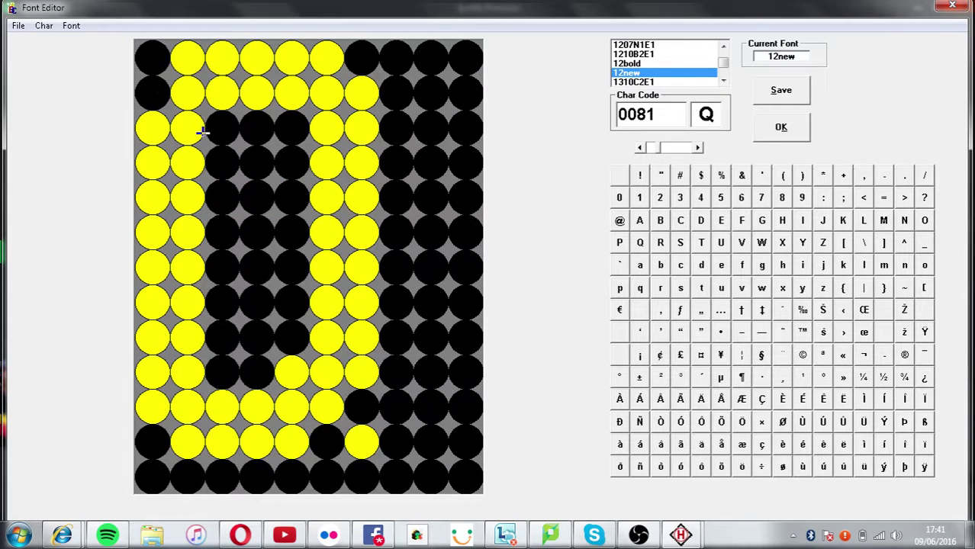
click(207, 132)
drag(207, 132, 298, 128)
drag(359, 92, 355, 126)
click(353, 124)
drag(344, 61, 221, 58)
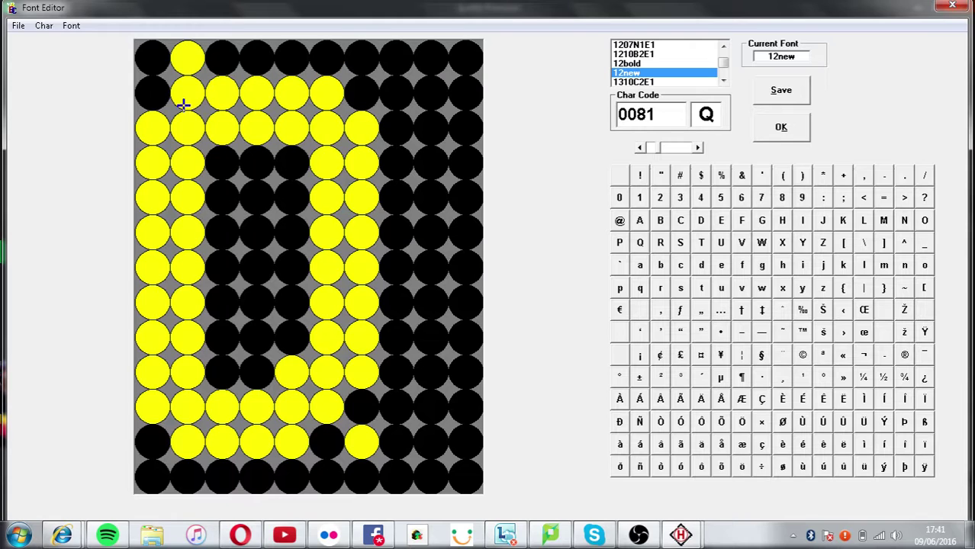
click(186, 69)
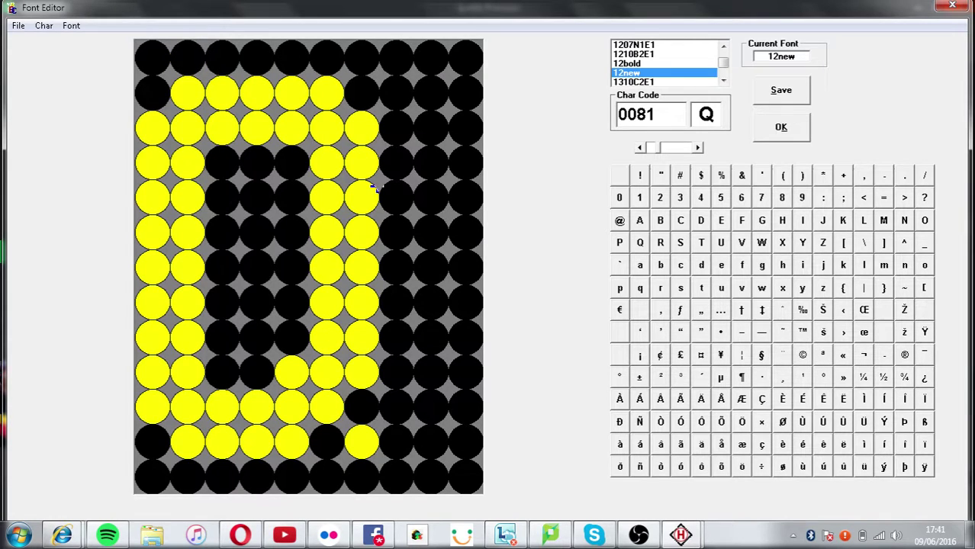
key(Up)
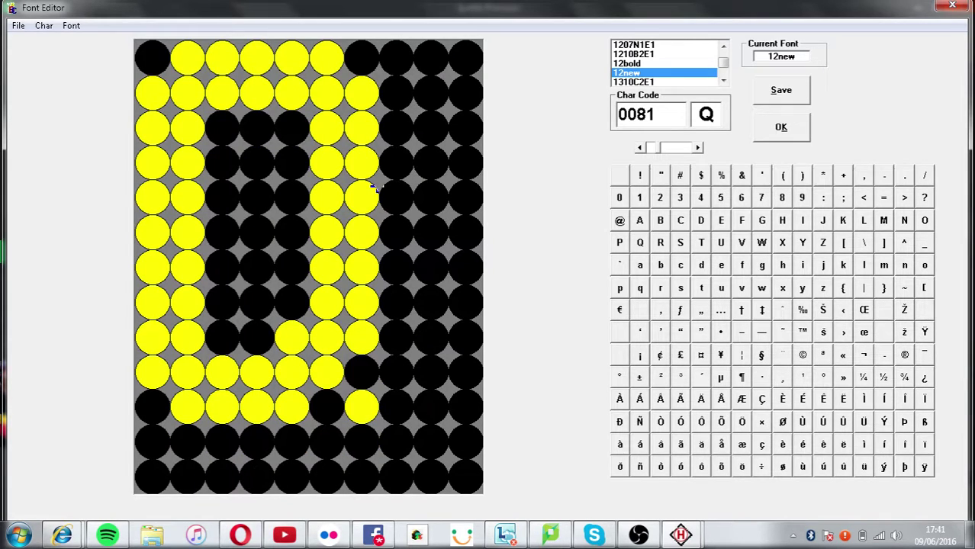
- Clear the R's second-lowest row while keeping its leg dots lit
click(698, 148)
drag(149, 444, 390, 445)
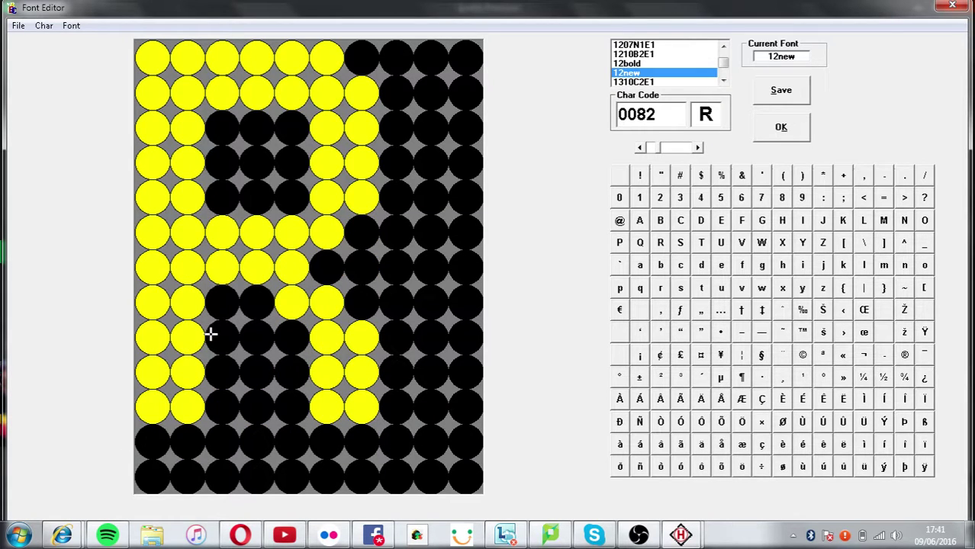
click(152, 443)
click(180, 439)
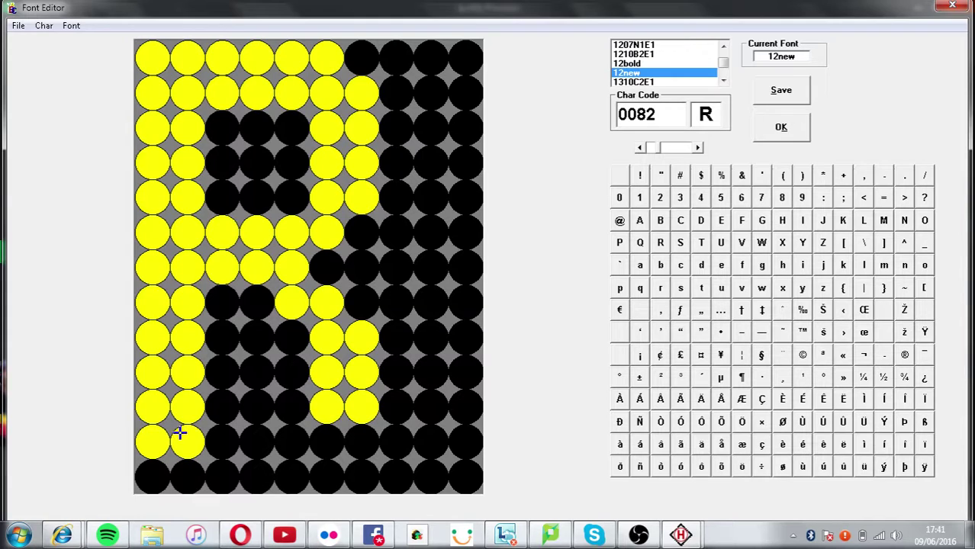
click(326, 442)
click(366, 444)
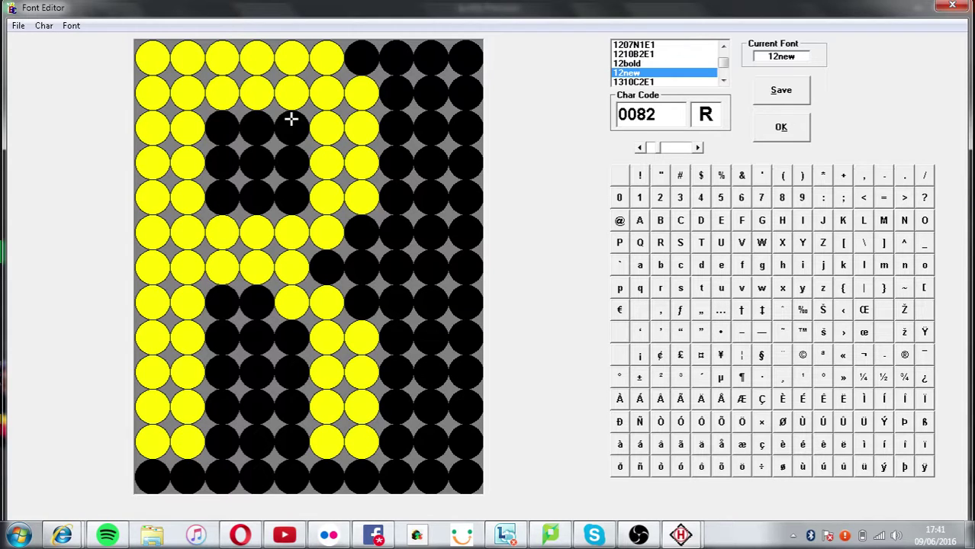
- Reshape the R's top row and upper bowl and clear its bottom row
drag(290, 119, 182, 139)
click(373, 92)
drag(326, 57, 92, 65)
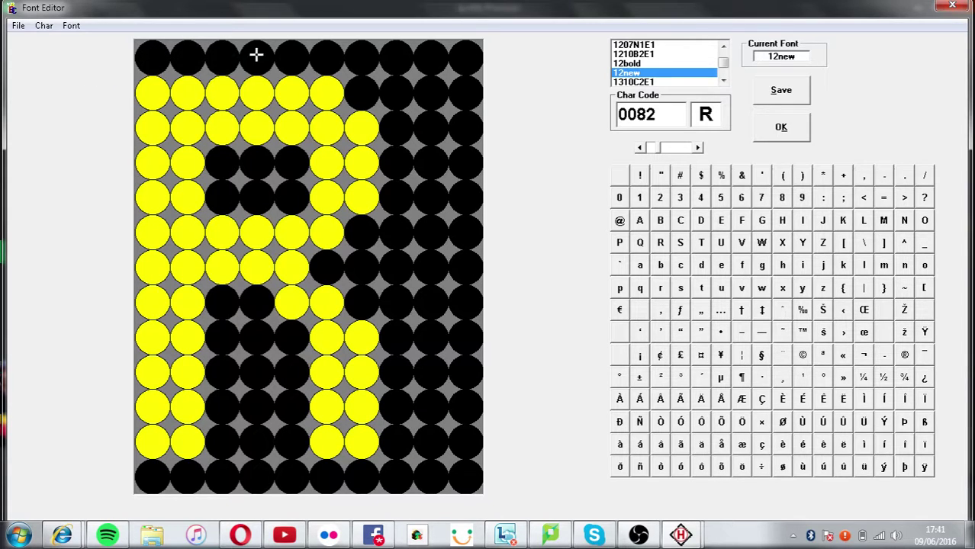
key(Up)
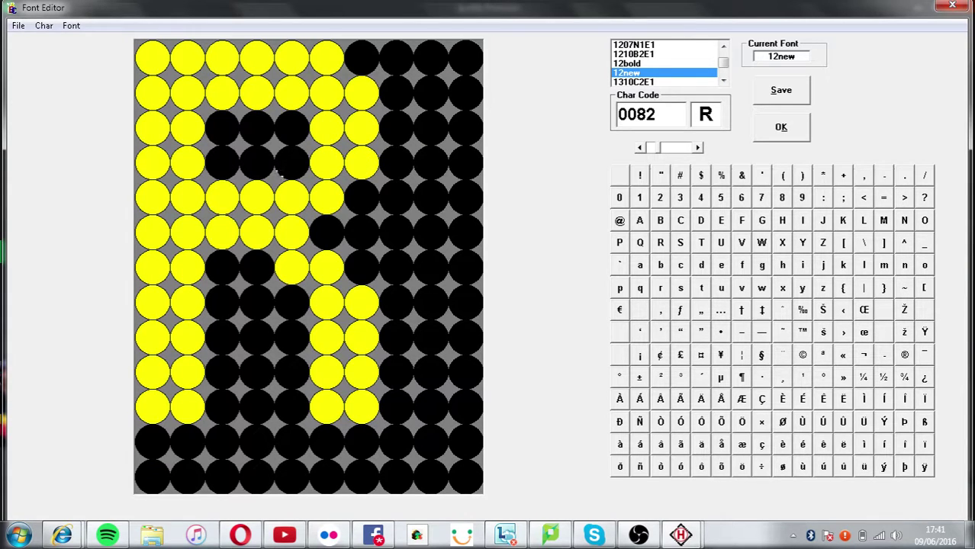
key(Down)
click(156, 444)
drag(156, 444, 362, 445)
mouse_move(152, 57)
mouse_down()
mouse_move(320, 63)
mouse_move(355, 97)
mouse_up()
drag(289, 130, 201, 130)
click(192, 132)
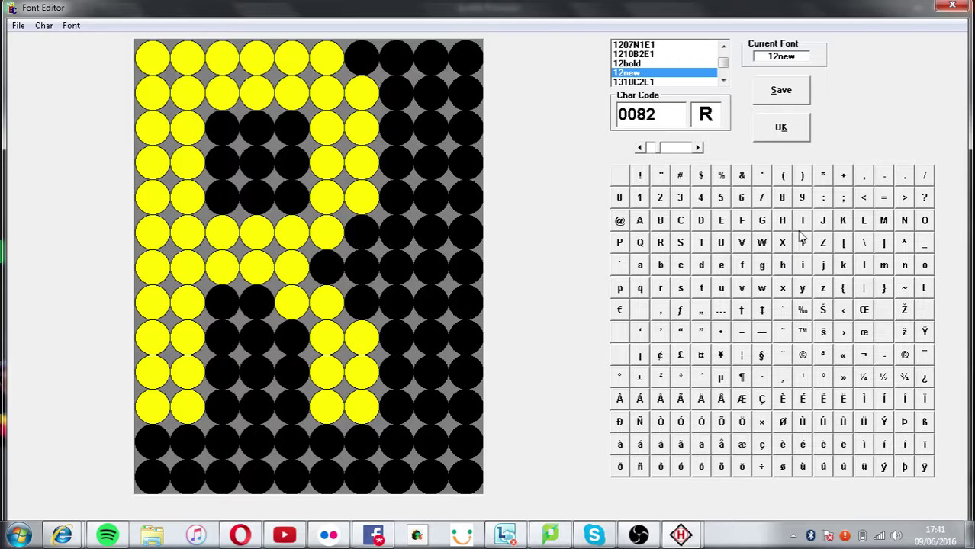
- Deepen the P's bowl after comparing it with R, then save the font
click(623, 243)
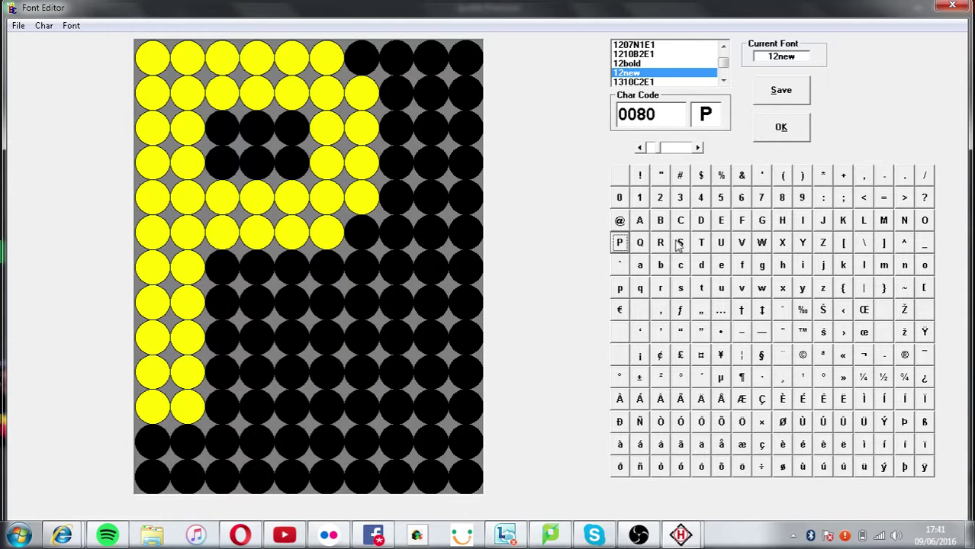
click(660, 242)
click(619, 243)
drag(224, 258, 318, 263)
click(355, 231)
drag(290, 197, 222, 198)
click(766, 88)
click(697, 148)
click(697, 148)
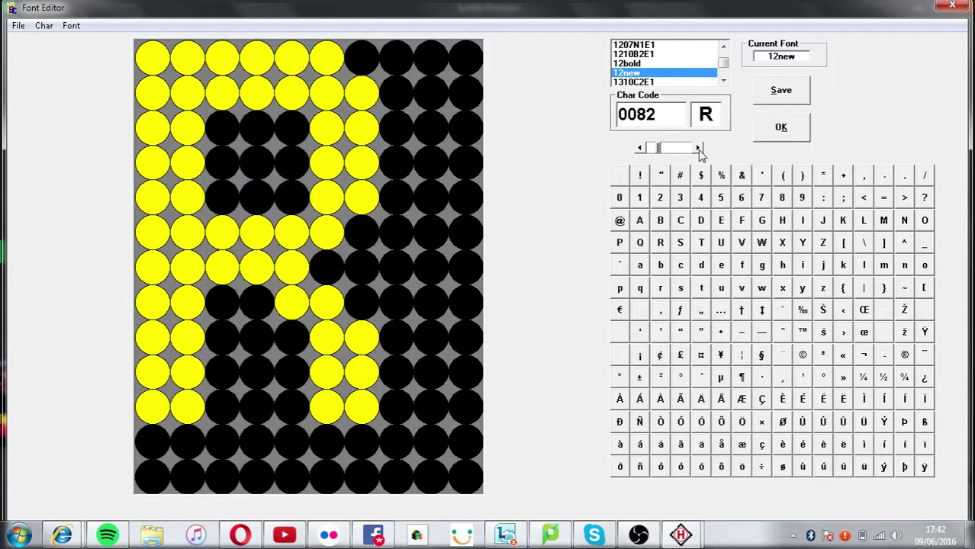
click(697, 148)
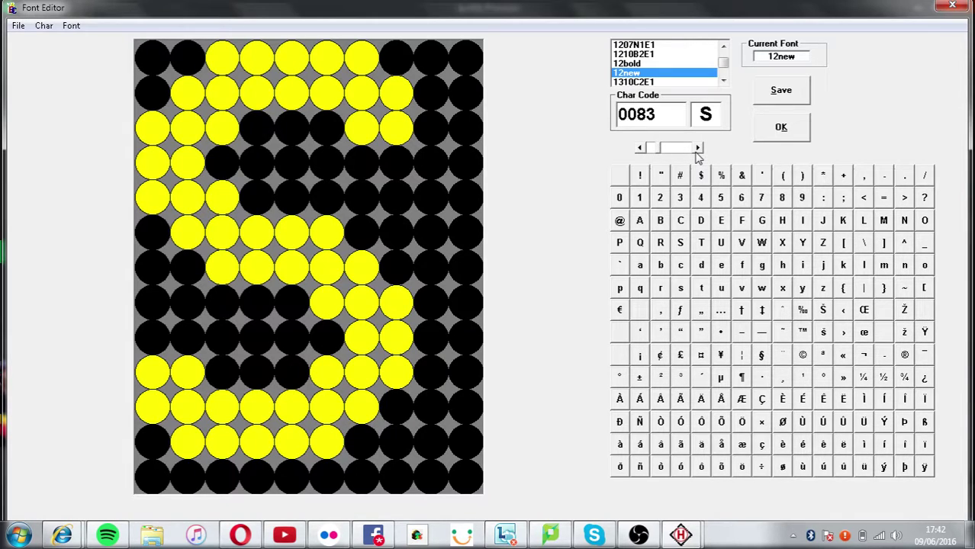
- Compare the S in the 1207N1E1, 1210B2E1 and 12bold fonts, then return to 12new
click(697, 148)
click(640, 148)
click(640, 148)
click(697, 149)
click(634, 45)
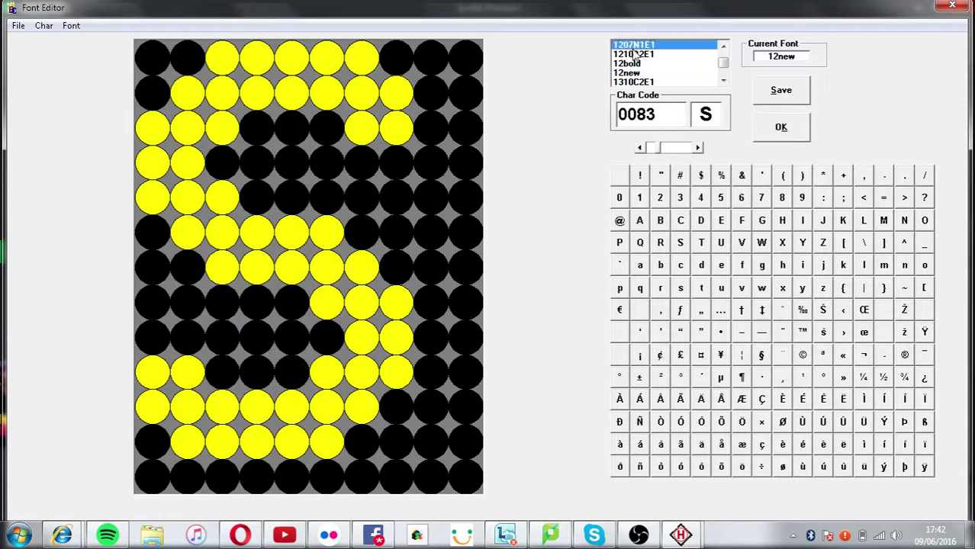
click(638, 55)
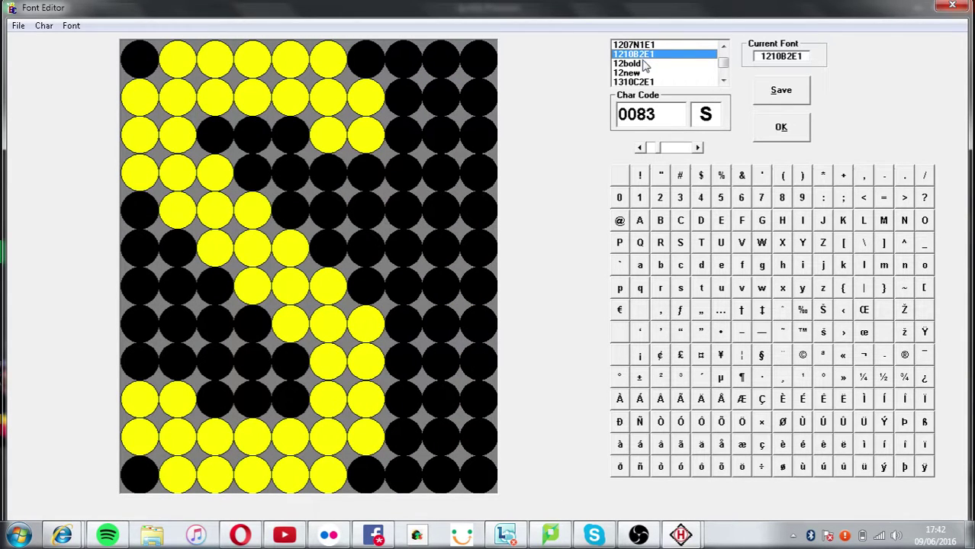
click(650, 65)
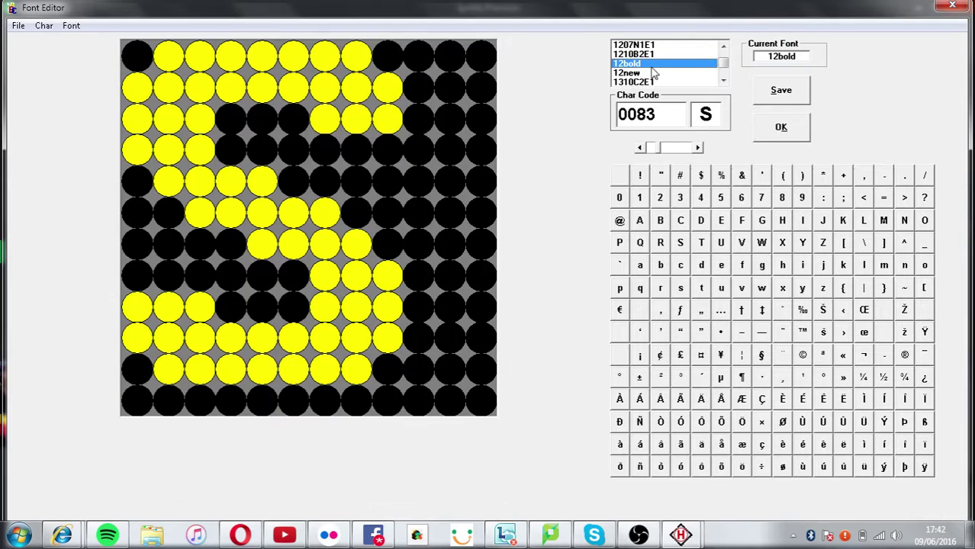
click(650, 73)
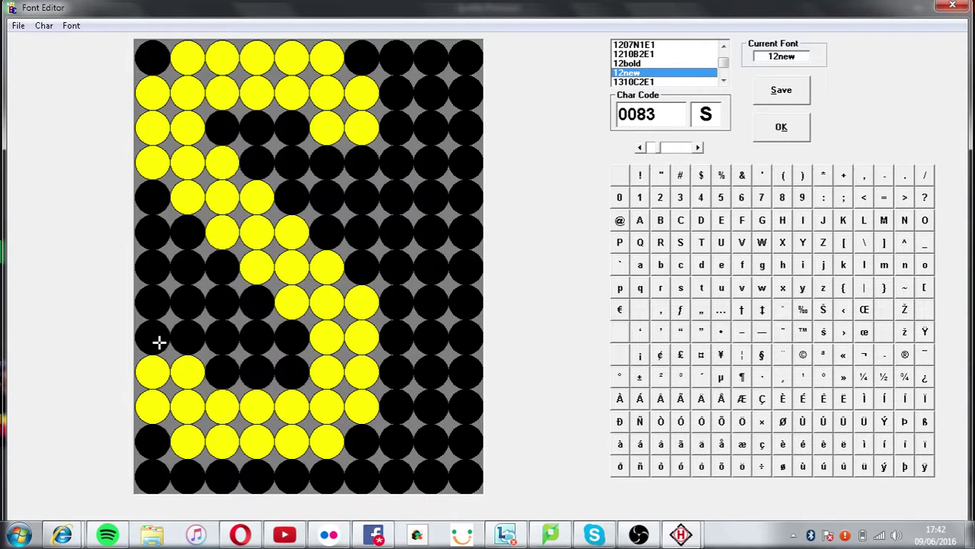
- Light two dots on the S's lower left and clear its bottom row
drag(160, 343, 296, 374)
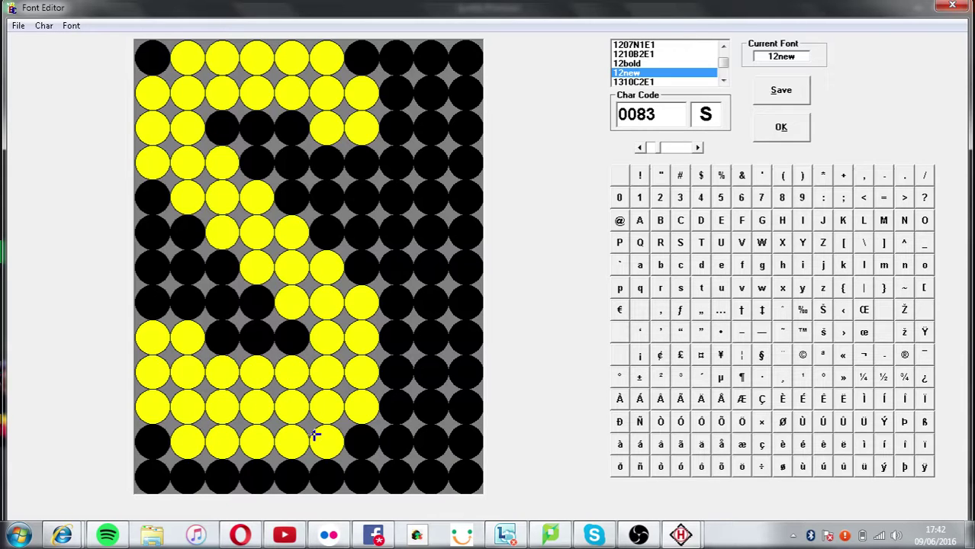
mouse_move(324, 447)
mouse_down()
mouse_move(217, 436)
mouse_move(159, 410)
mouse_move(191, 408)
mouse_up()
click(348, 407)
click(203, 406)
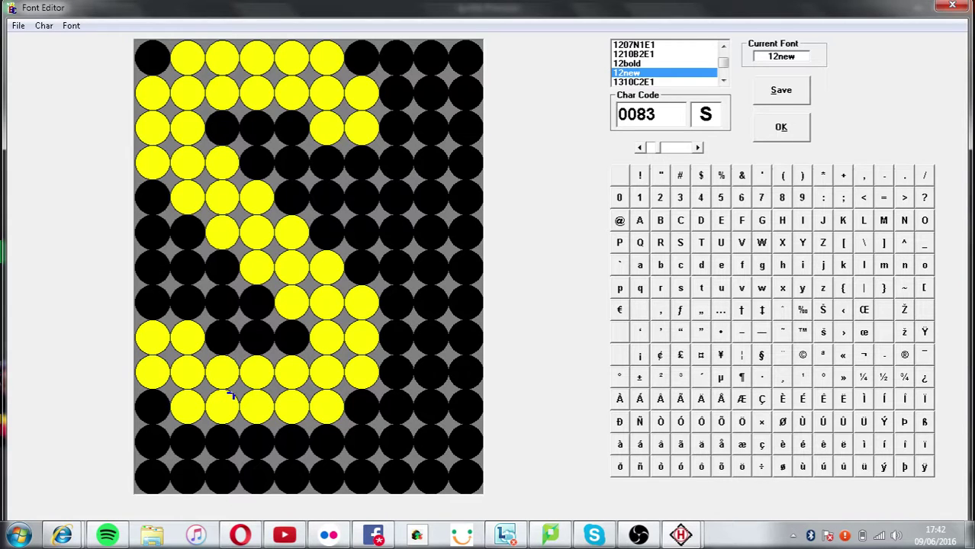
- Shorten the T's stem by one dot, leaving U, V and W unchanged
click(697, 147)
click(257, 441)
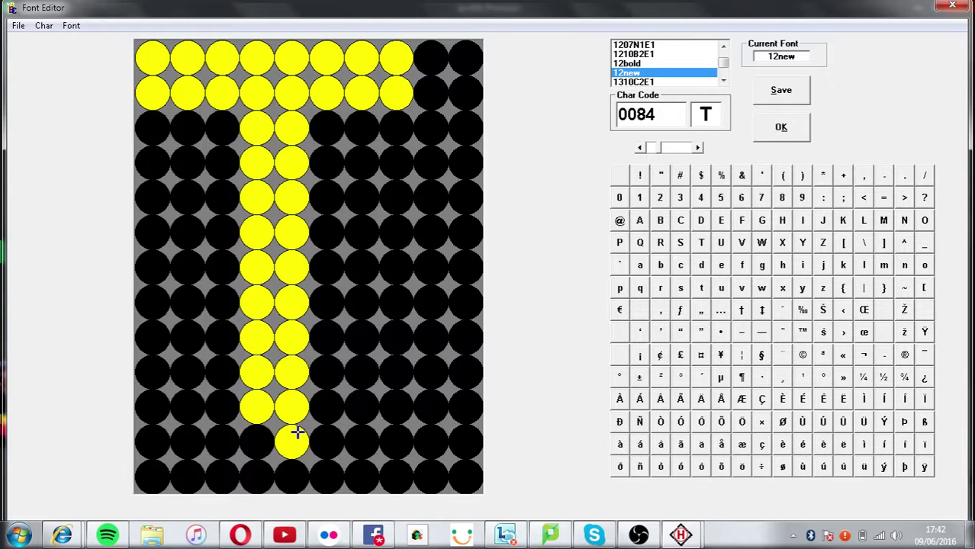
click(304, 442)
click(697, 147)
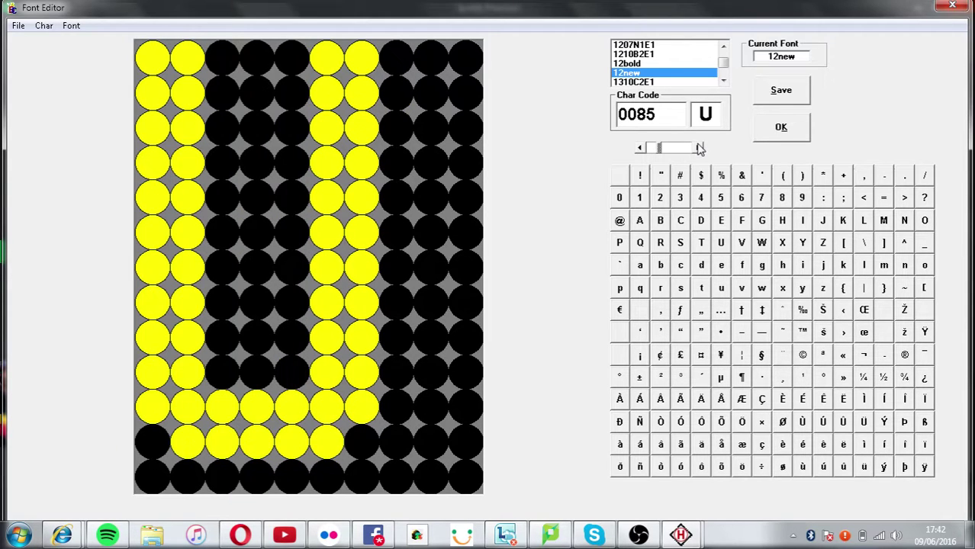
click(697, 147)
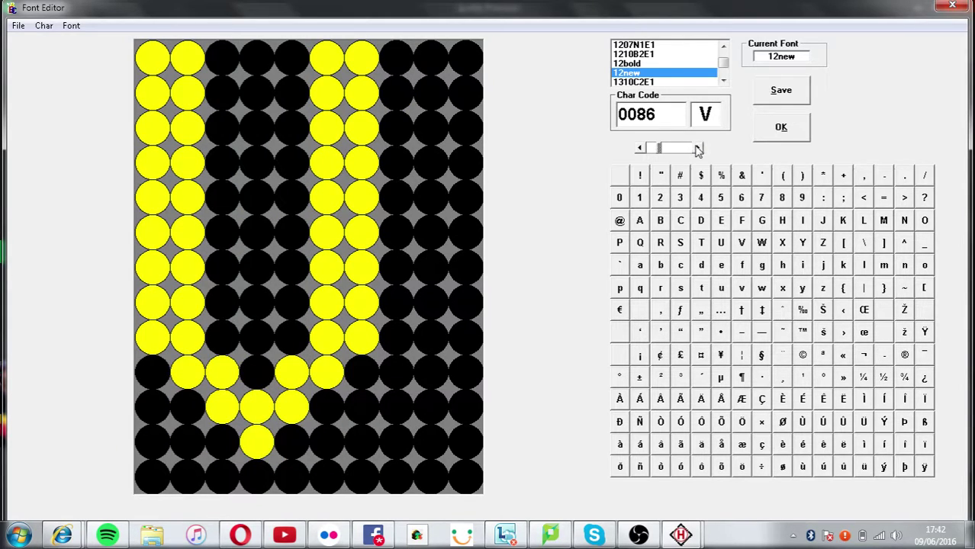
click(697, 147)
- Reshape the X's lower arms and clear its bottom row of dots
click(697, 147)
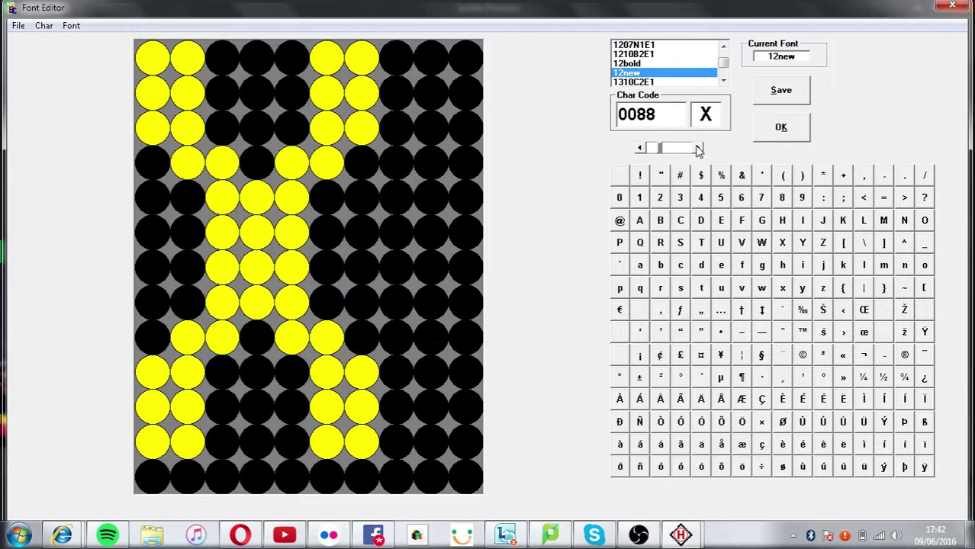
click(194, 302)
click(324, 305)
click(258, 306)
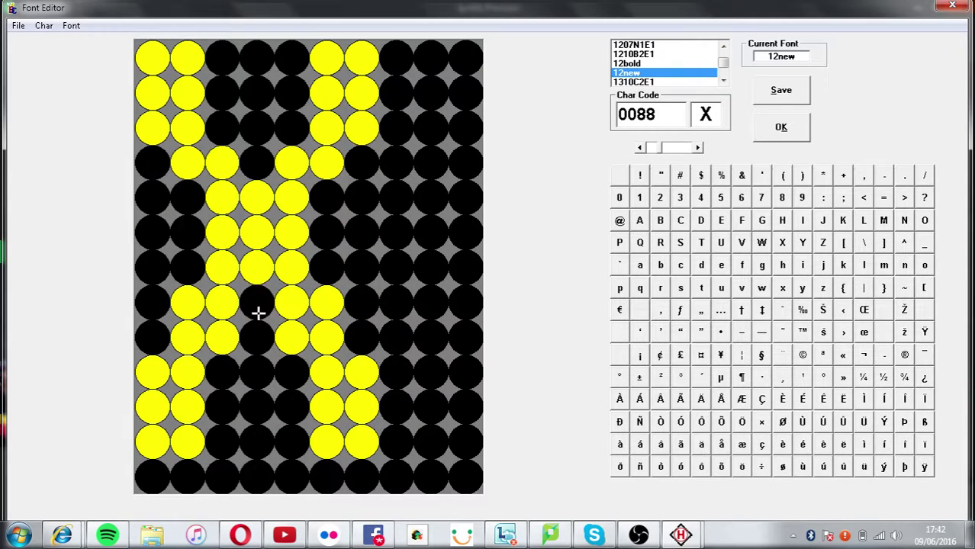
click(156, 337)
click(219, 333)
click(359, 337)
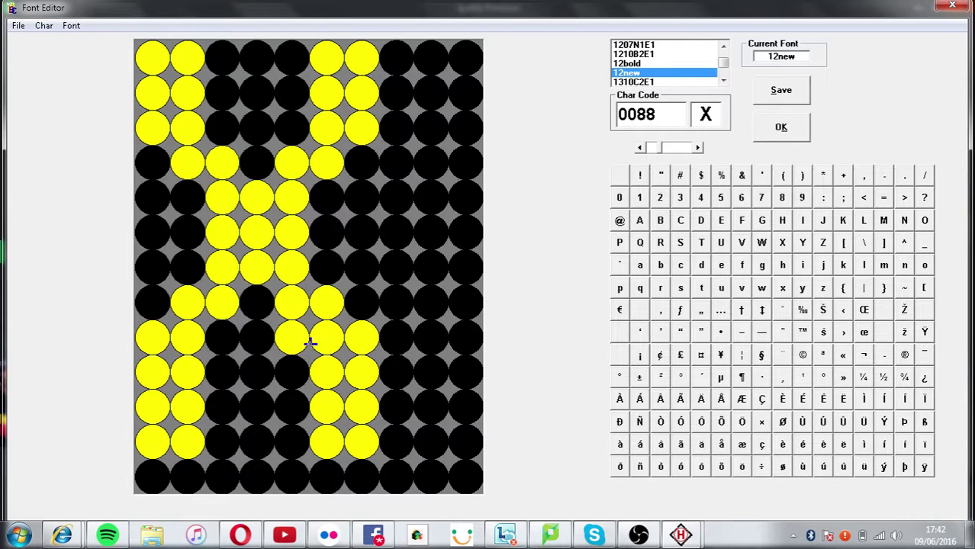
click(290, 337)
drag(276, 442, 28, 423)
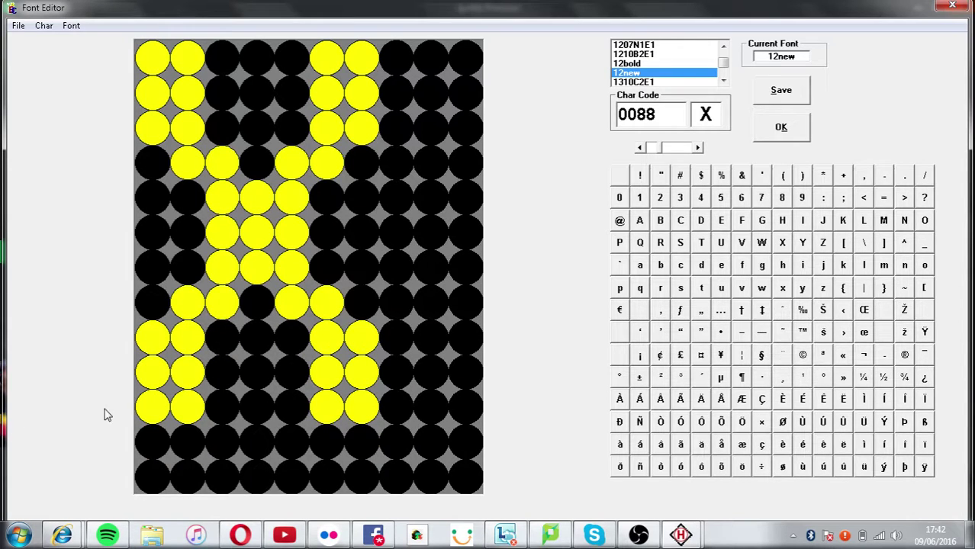
- Remove the Y stem's bottom dots, raise the Z one row and fill its second row's left
click(698, 148)
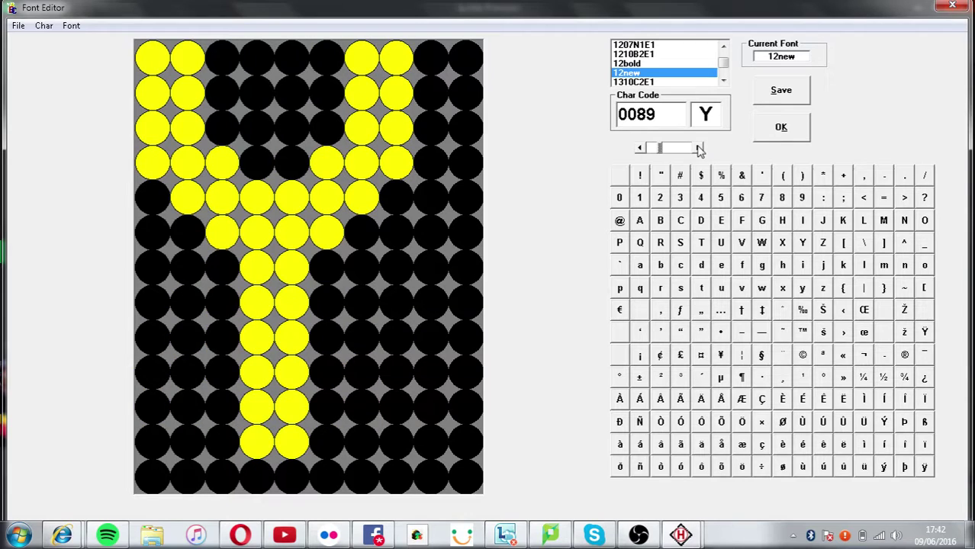
drag(228, 454, 529, 455)
click(698, 148)
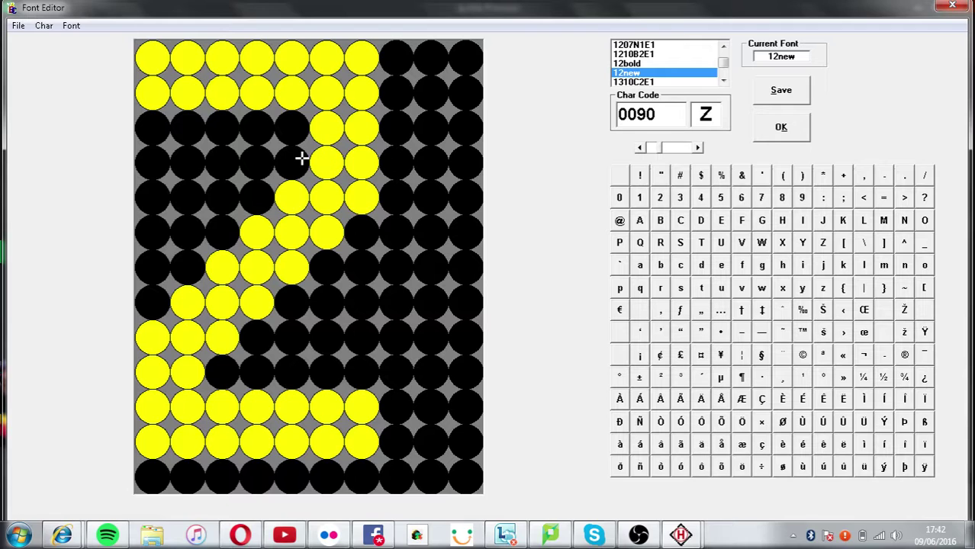
key(Up)
drag(291, 93, 156, 100)
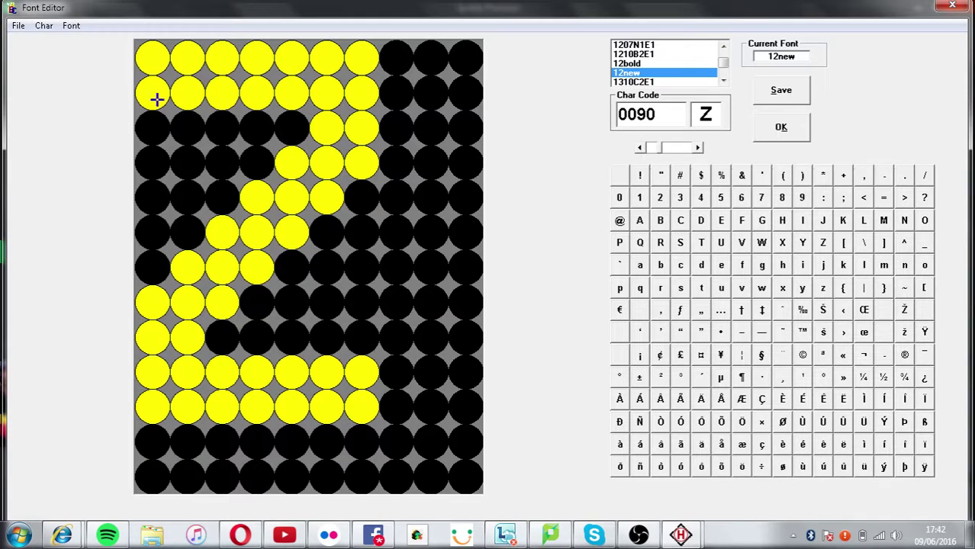
- Move past Z to lowercase 'a' and on through to the 'f' glyph
click(698, 149)
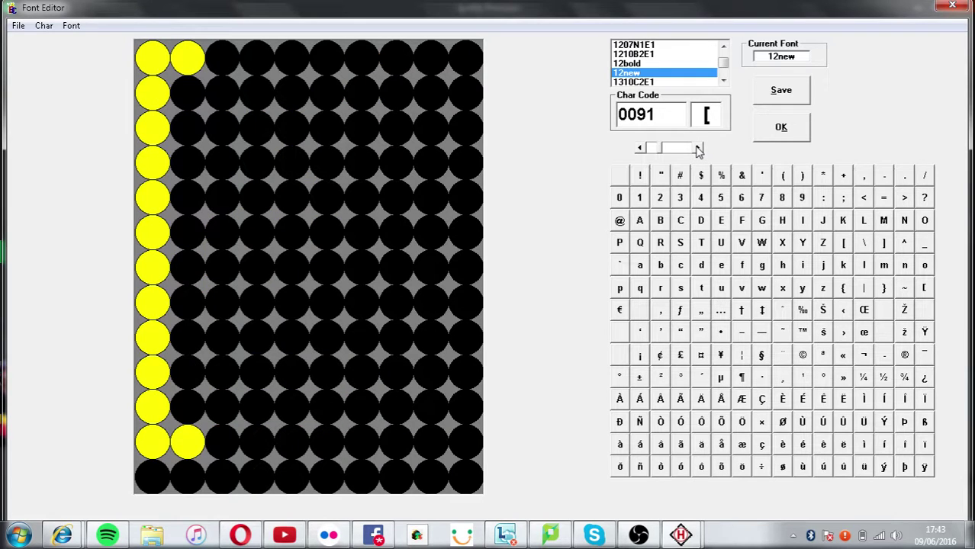
click(639, 264)
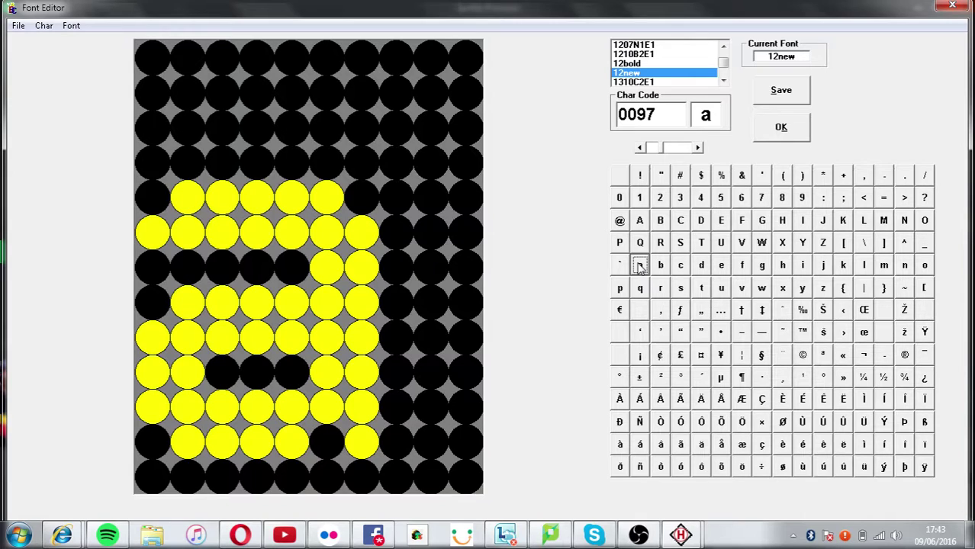
click(698, 148)
click(698, 149)
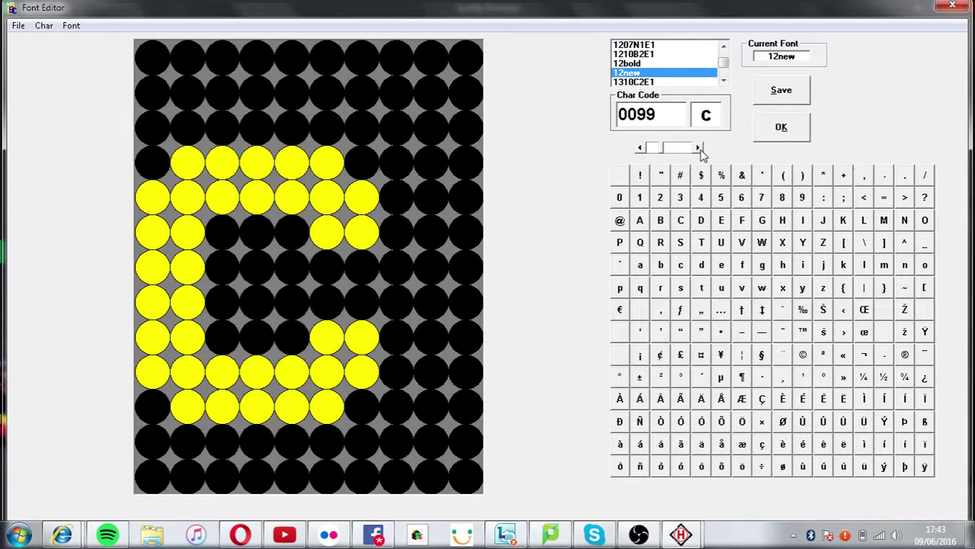
click(698, 149)
click(698, 148)
click(698, 149)
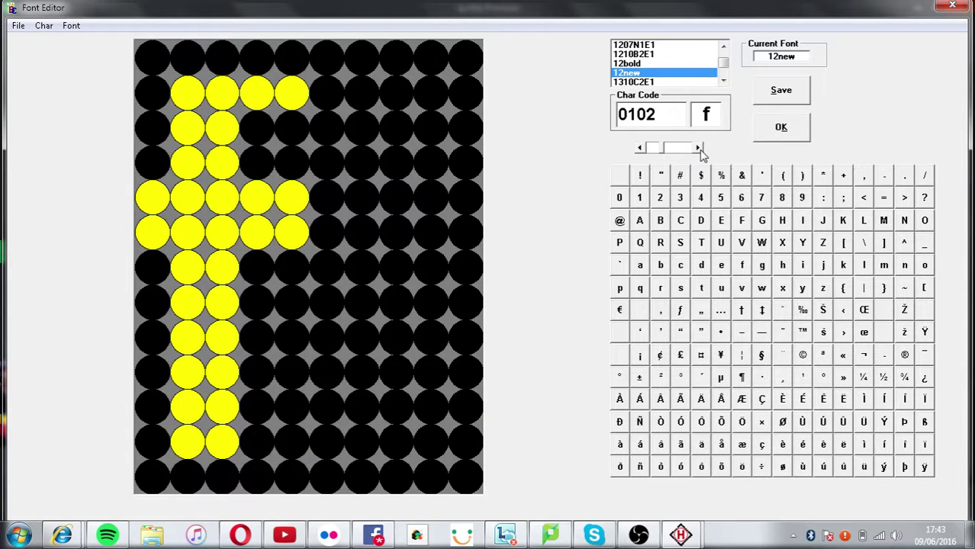
- Extend the f's hook along the top row and clear its stem's bottom dots
drag(187, 60, 221, 59)
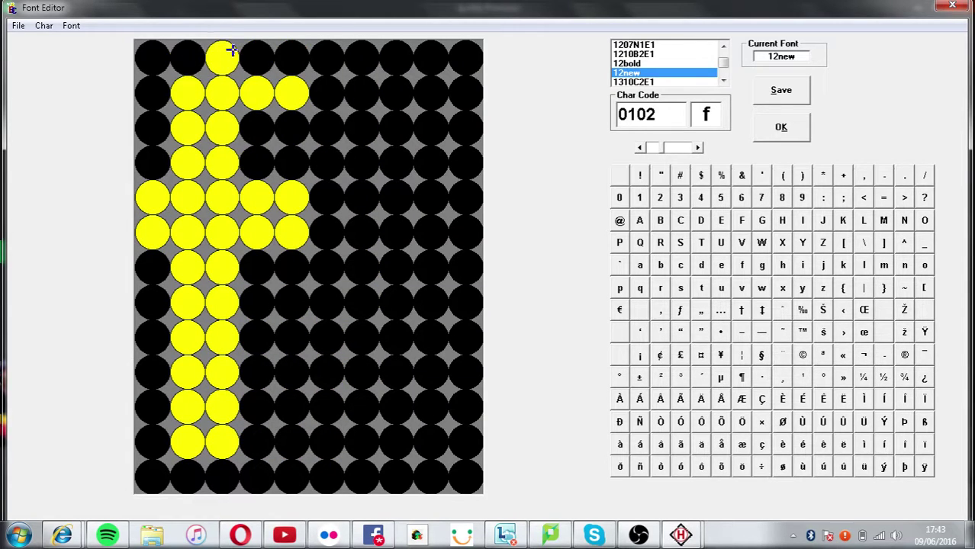
drag(231, 50, 292, 61)
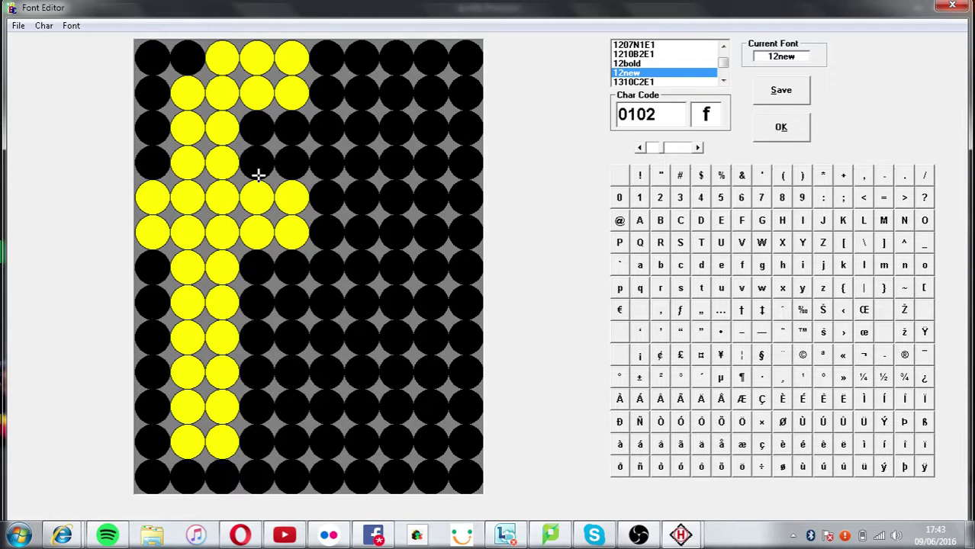
drag(250, 453, 187, 450)
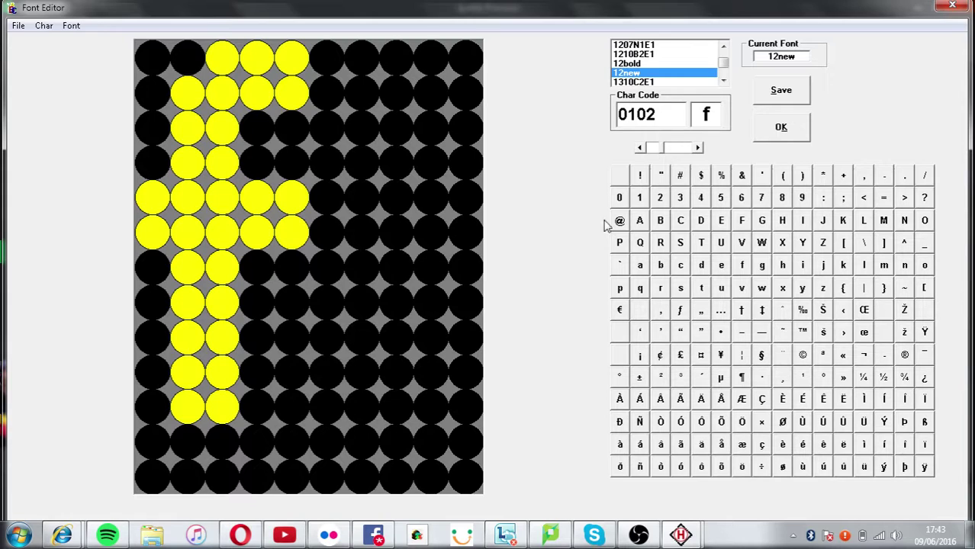
click(721, 220)
click(739, 266)
click(697, 148)
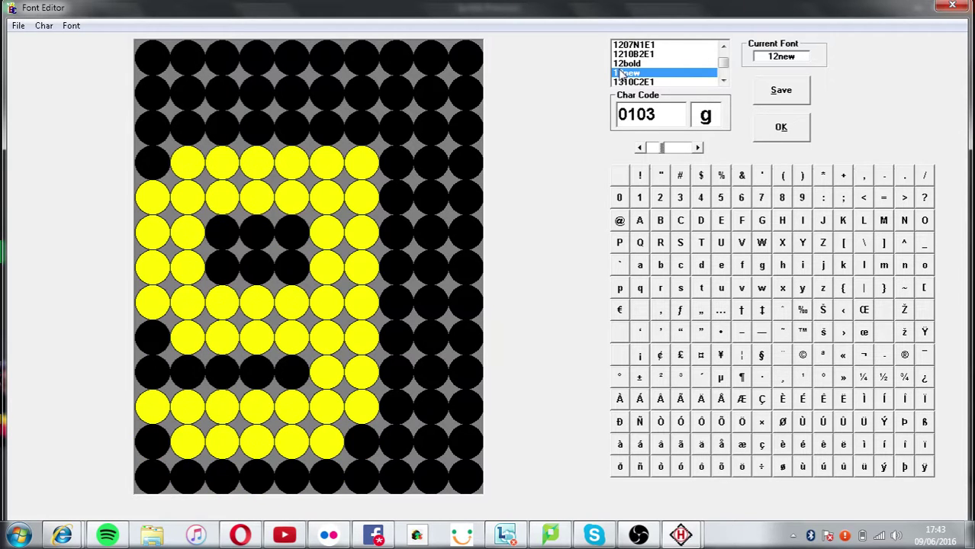
- Shorten the h glyph's stems by clearing their bottom row
double_click(640, 148)
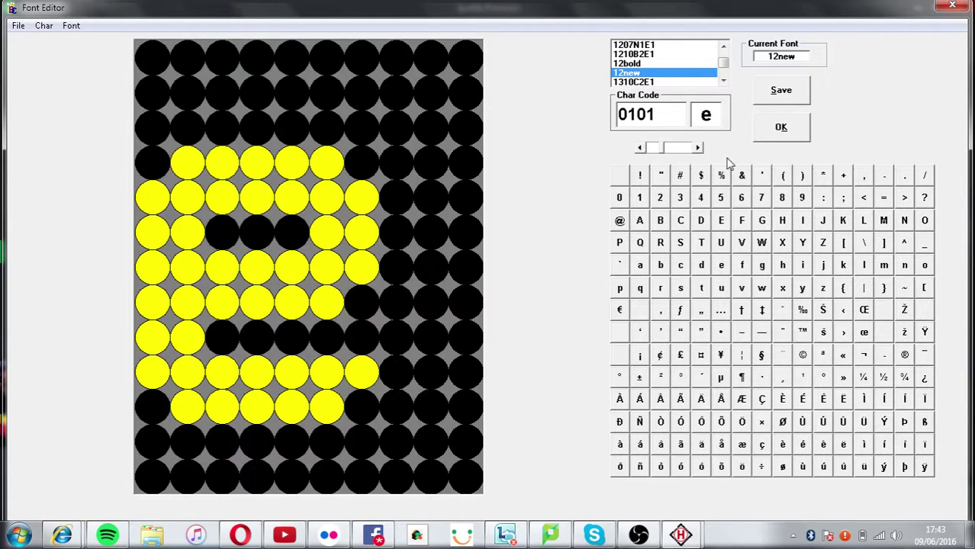
double_click(697, 148)
click(697, 148)
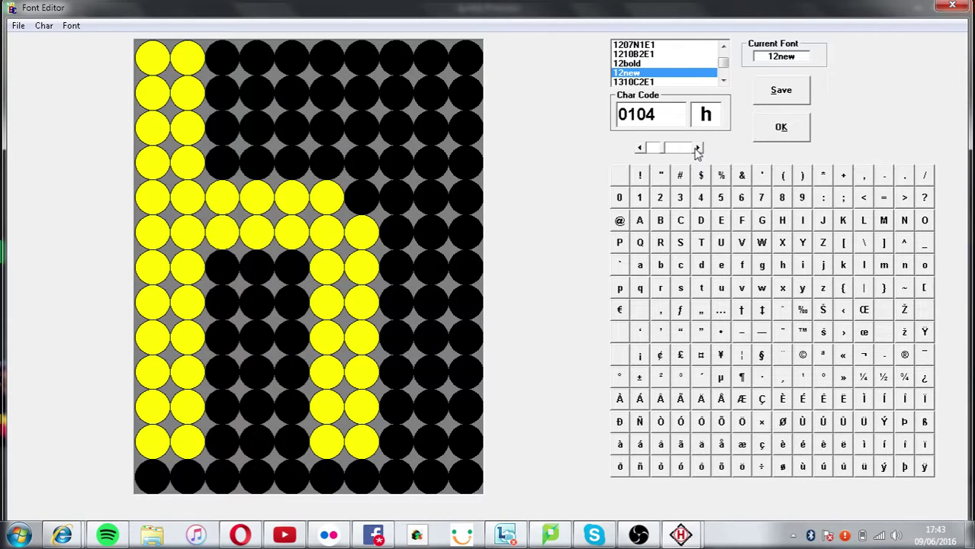
click(641, 147)
click(699, 148)
mouse_move(351, 421)
mouse_down()
mouse_move(322, 436)
mouse_move(85, 418)
mouse_up()
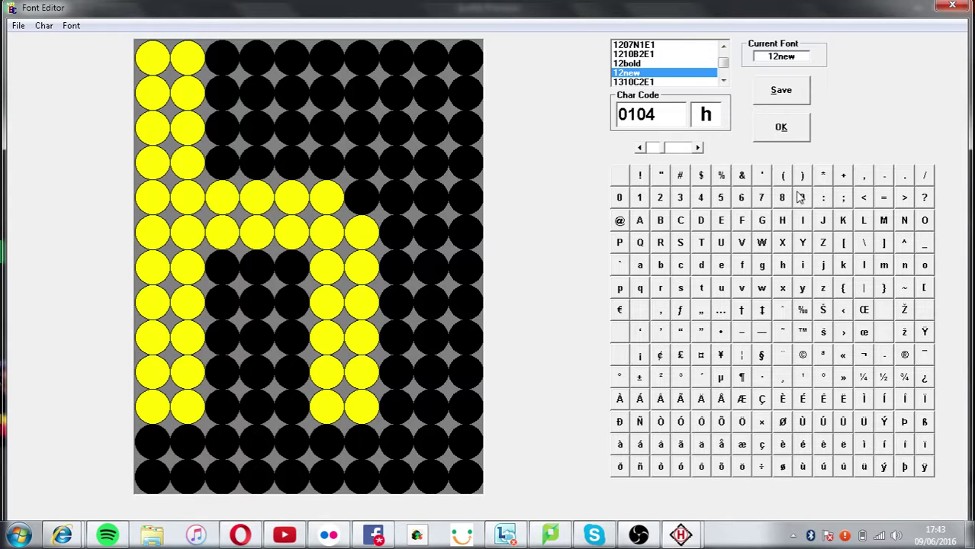
- Shorten the i's stem by one row and join the j's dot to its stem
click(698, 148)
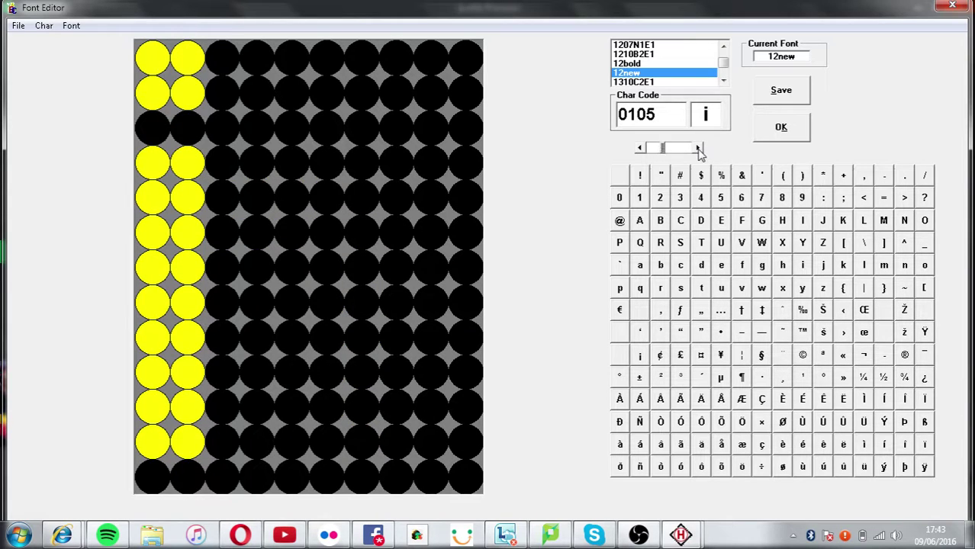
drag(206, 449, 48, 418)
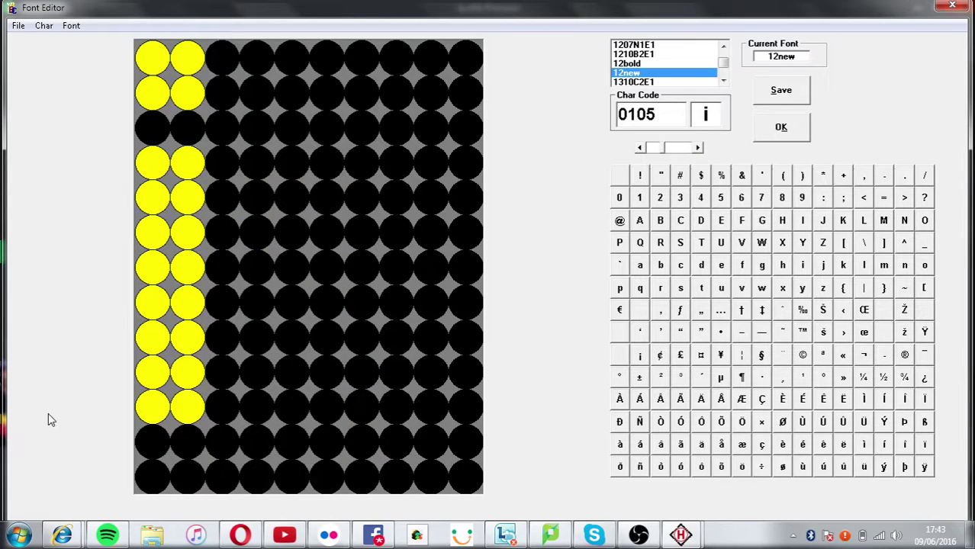
click(698, 149)
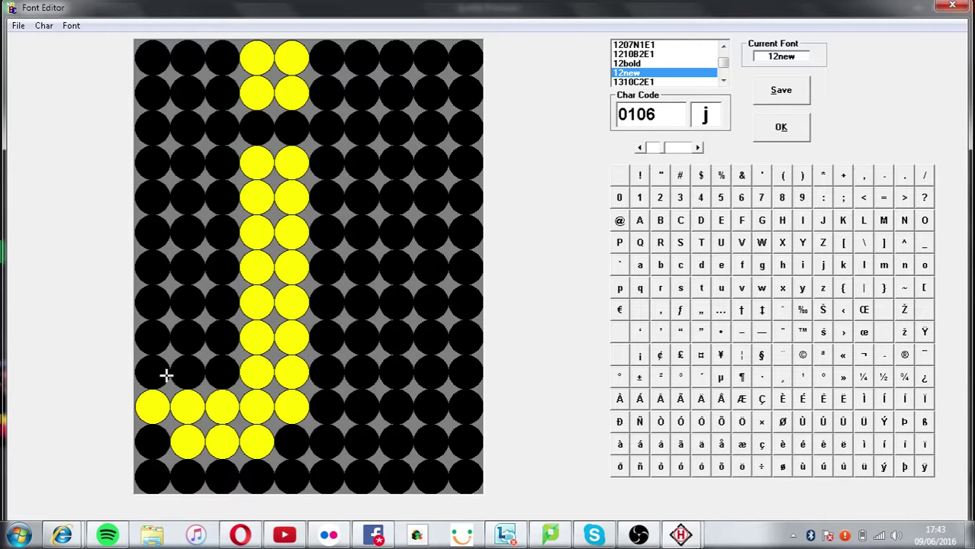
mouse_move(295, 129)
mouse_down()
mouse_move(246, 137)
mouse_move(258, 161)
mouse_move(309, 163)
mouse_up()
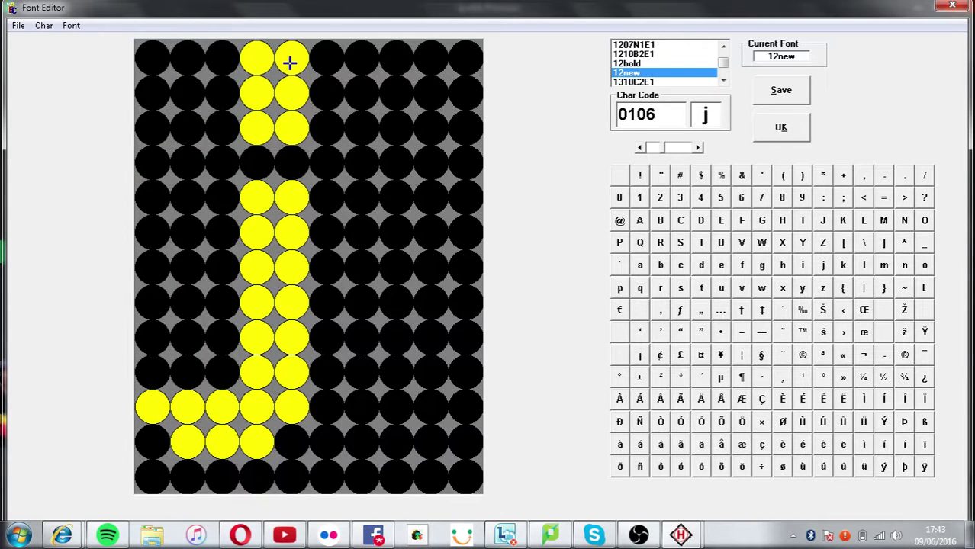
key(shift+u)
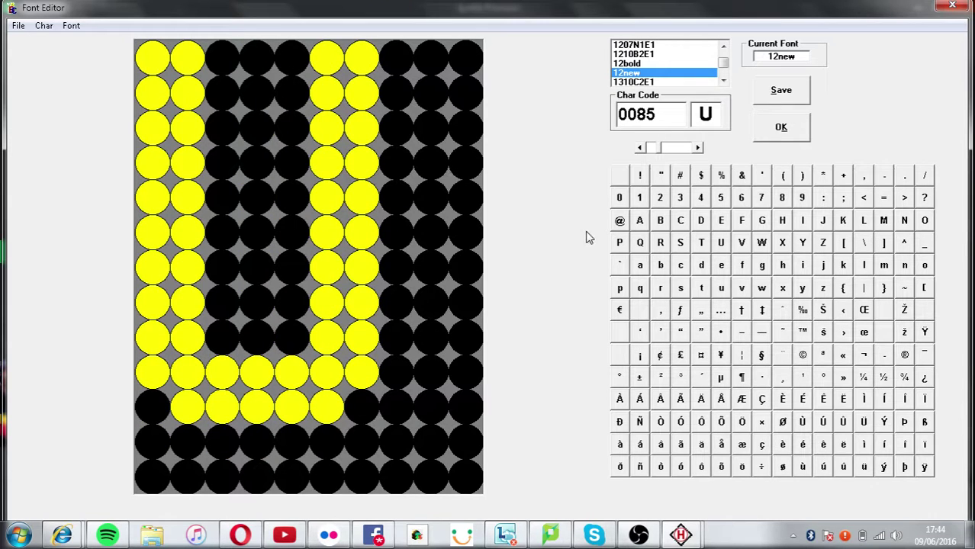
key(j)
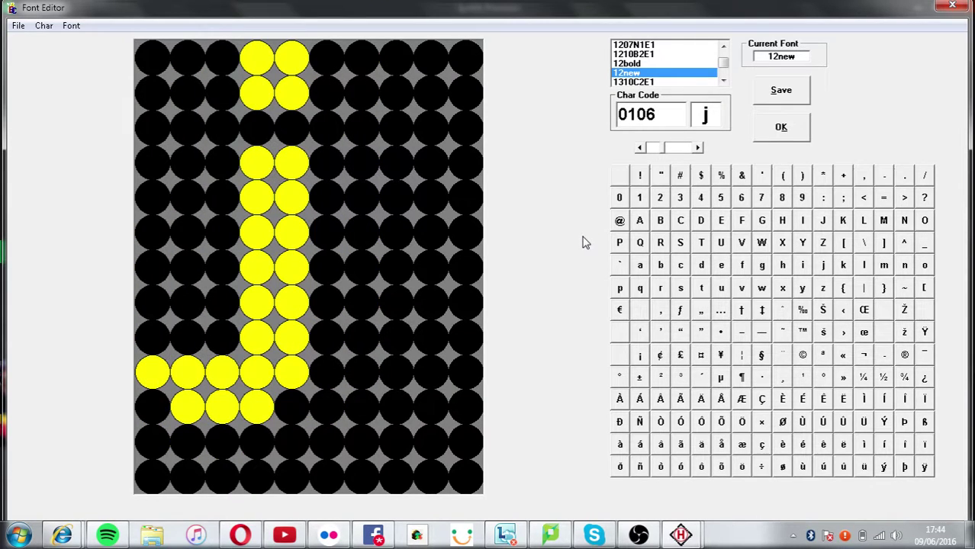
- Review the lowercase glyphs k through z one by one
click(697, 147)
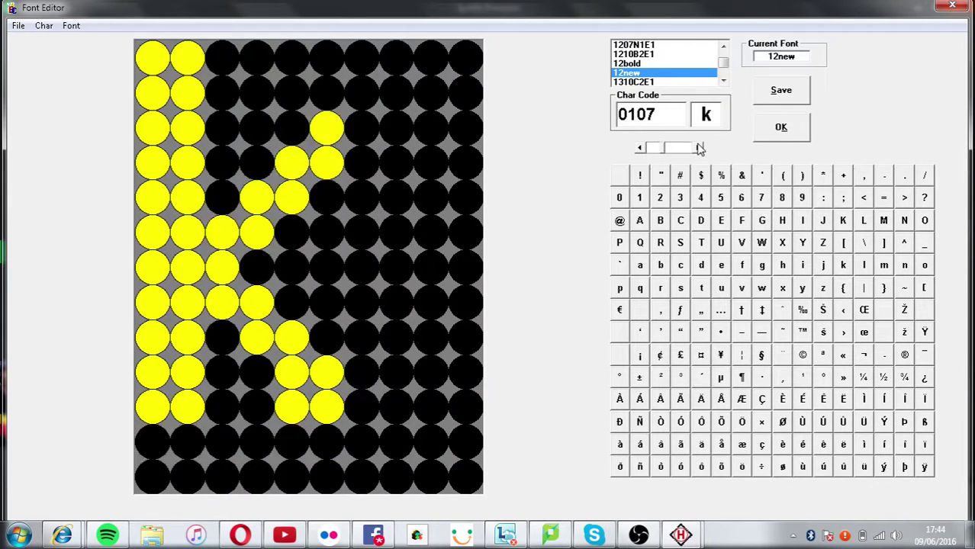
click(699, 148)
click(700, 147)
click(699, 147)
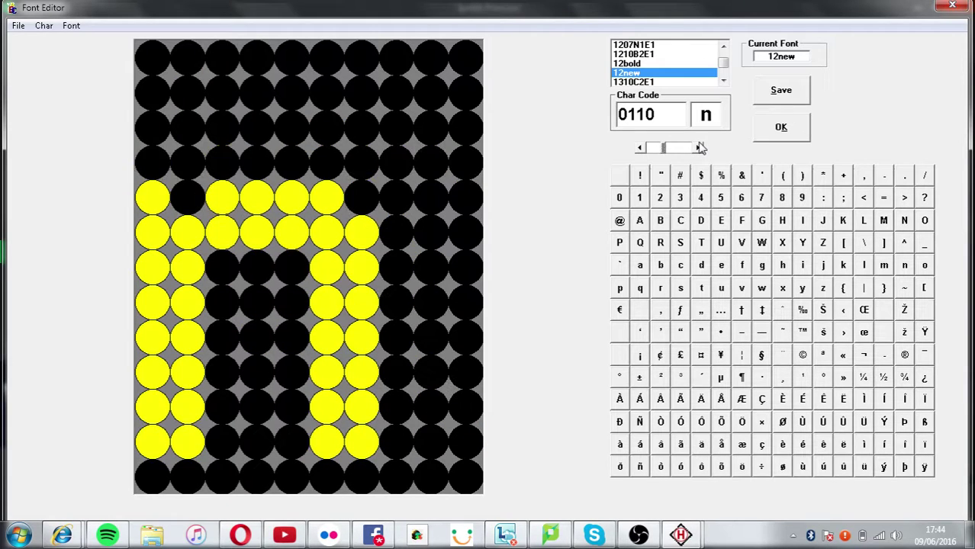
click(700, 147)
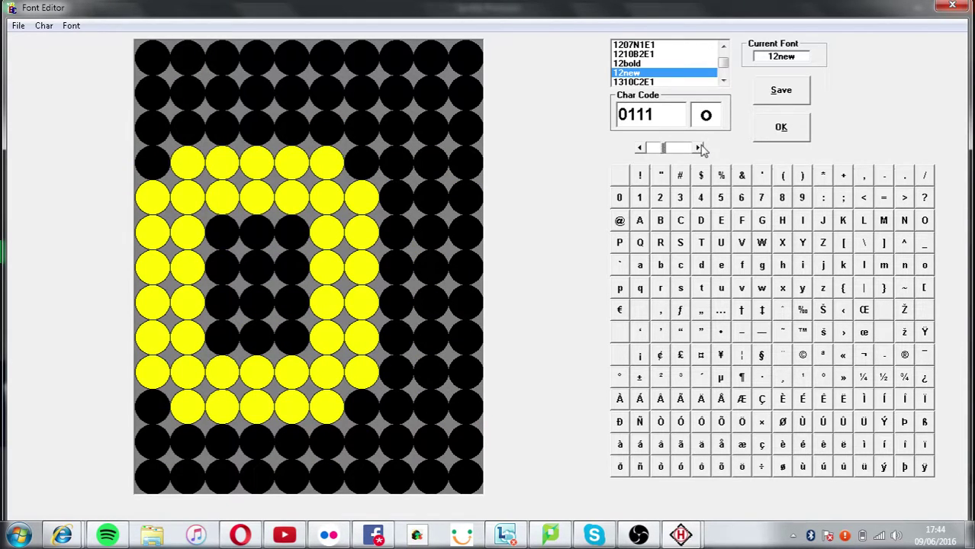
click(699, 147)
click(700, 147)
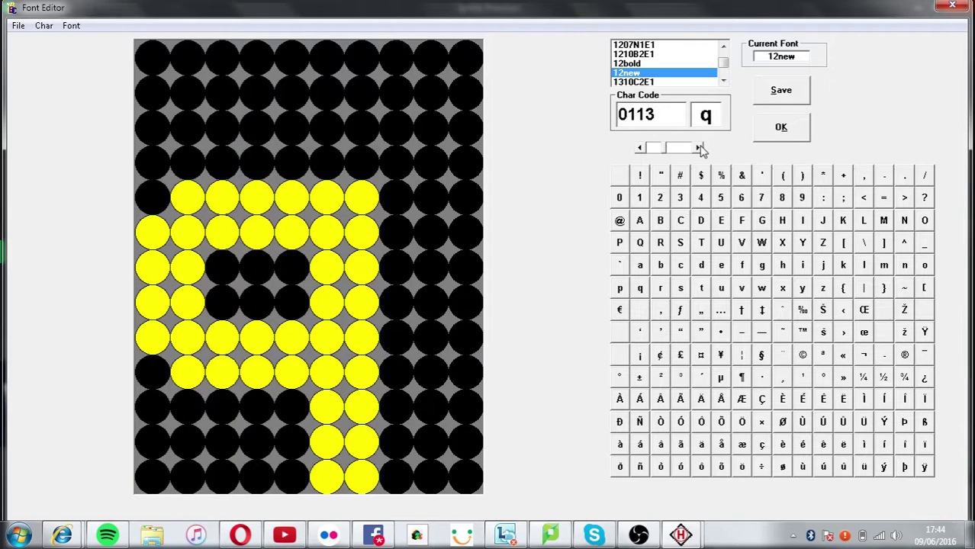
click(700, 148)
click(699, 147)
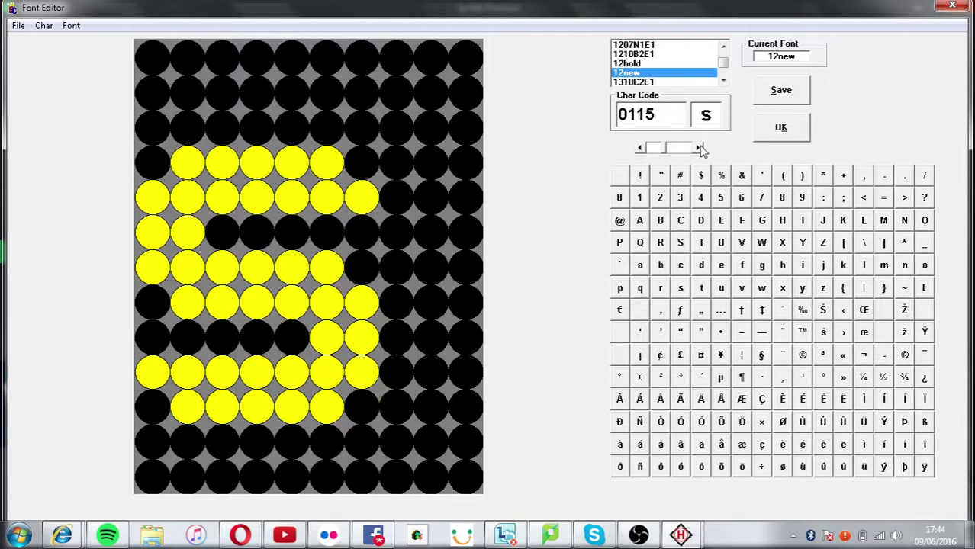
click(699, 147)
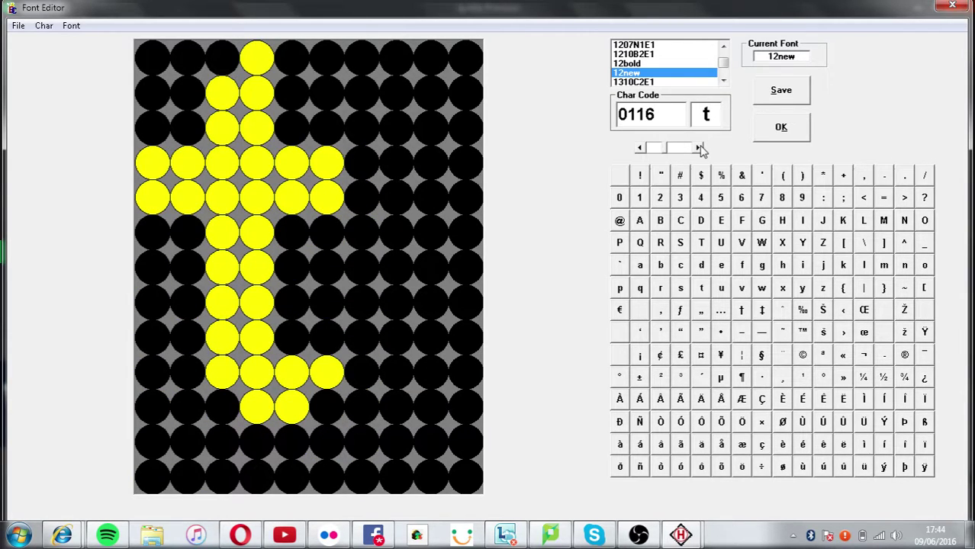
click(700, 147)
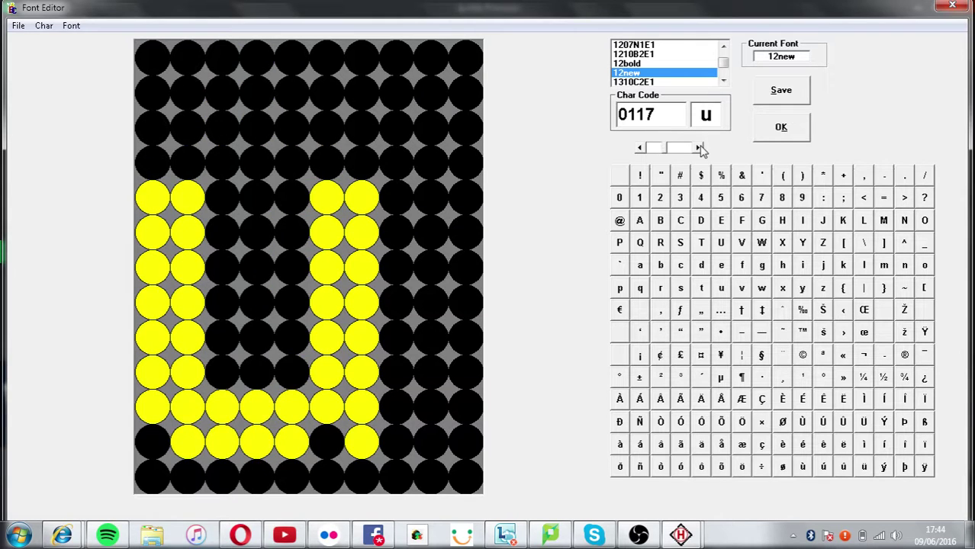
click(699, 148)
click(699, 147)
click(699, 147)
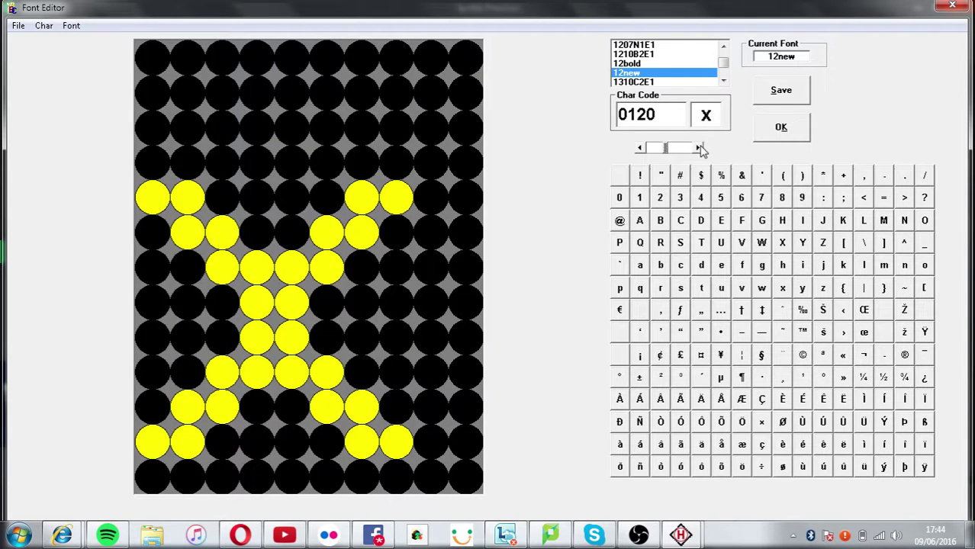
click(700, 148)
click(699, 147)
click(700, 148)
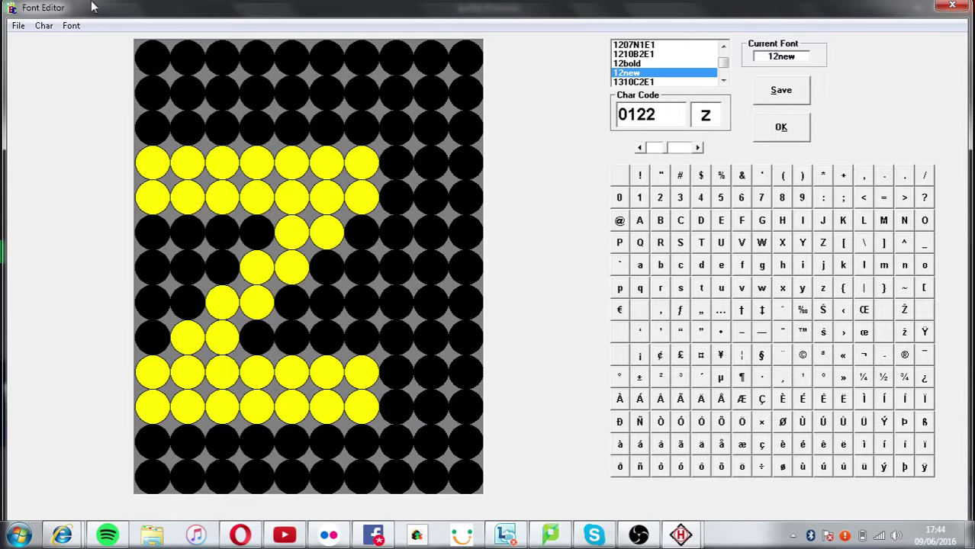
- Change the 12new font's Height parameter to 12, save the font and dismiss the error box
click(69, 27)
click(97, 42)
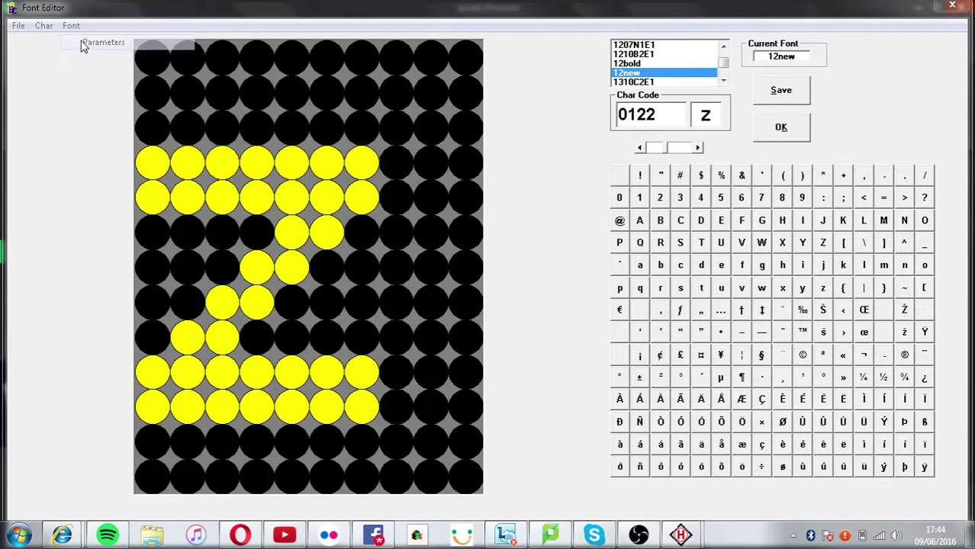
click(388, 336)
click(559, 237)
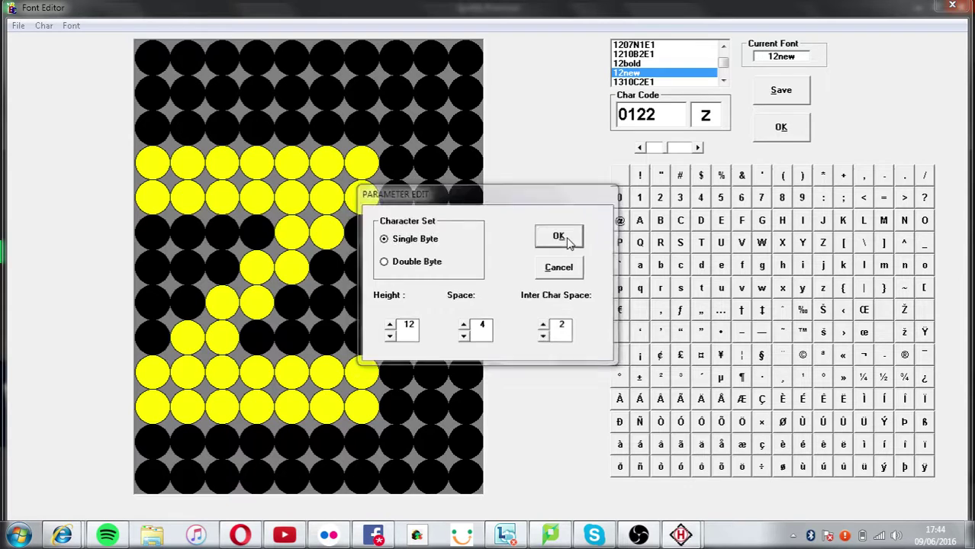
click(456, 316)
click(615, 322)
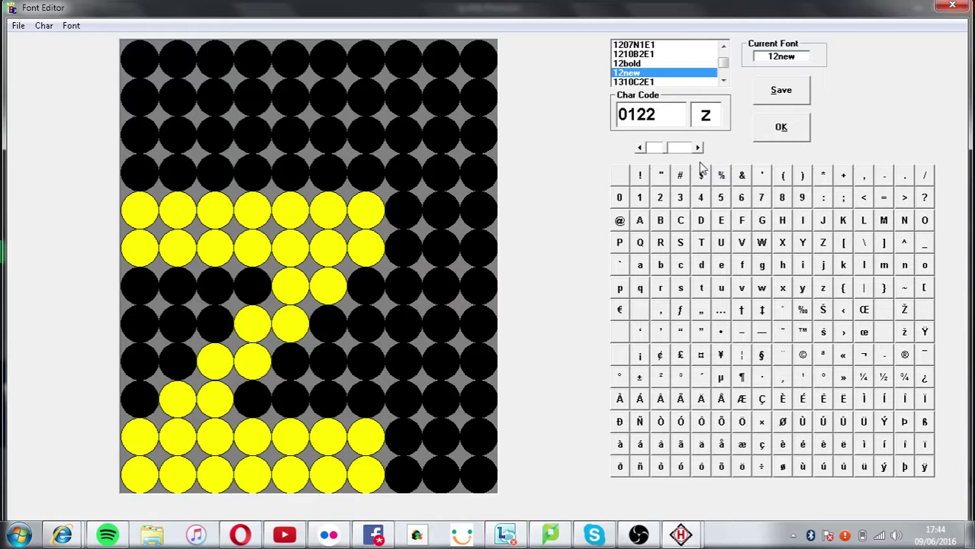
- Check the heights of the 3, A, B and b glyphs, comparing b against the 12bold font
click(679, 198)
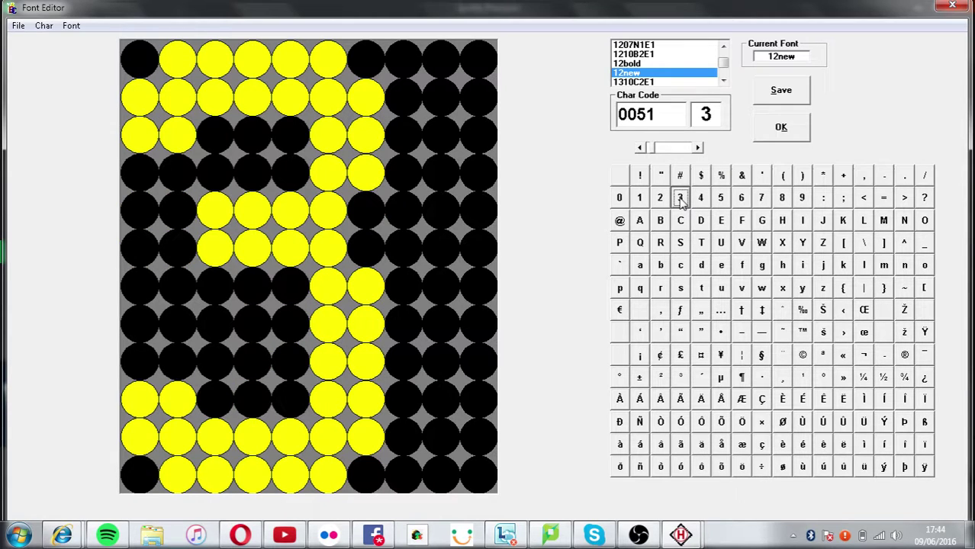
click(641, 221)
click(654, 222)
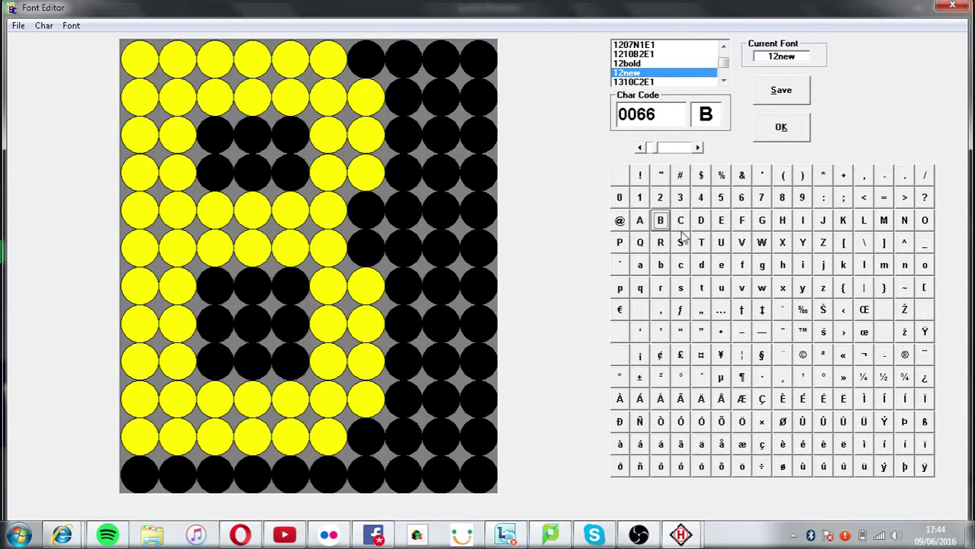
click(660, 265)
click(697, 147)
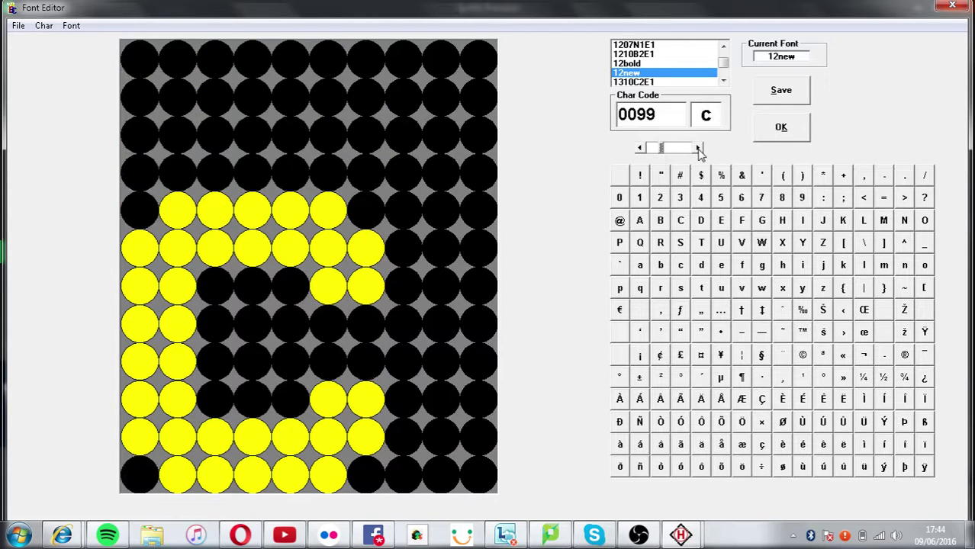
click(648, 148)
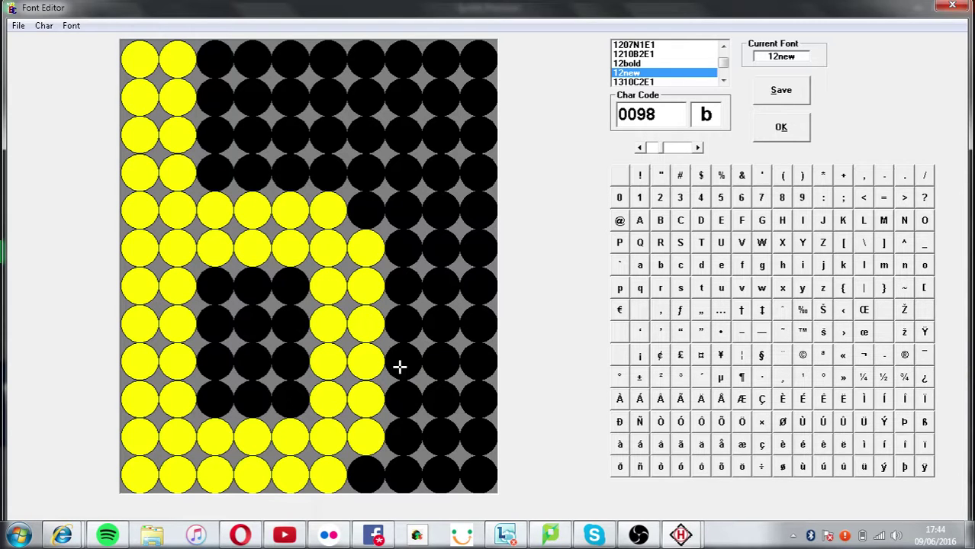
click(640, 65)
click(637, 73)
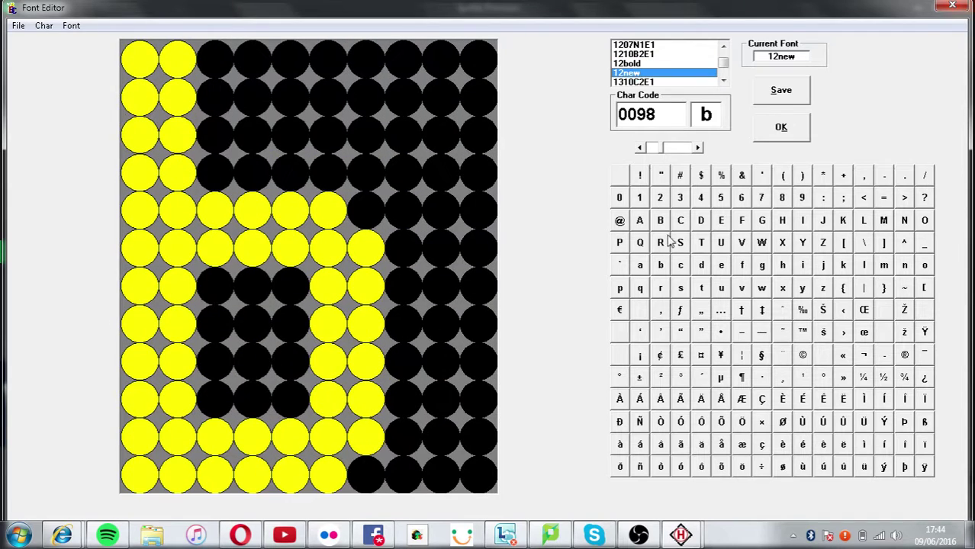
- Step from the @ character through the uppercase letters to Q
click(619, 220)
click(698, 147)
click(698, 147)
click(699, 147)
click(698, 147)
click(698, 147)
click(699, 147)
click(699, 147)
click(699, 147)
click(699, 148)
click(699, 147)
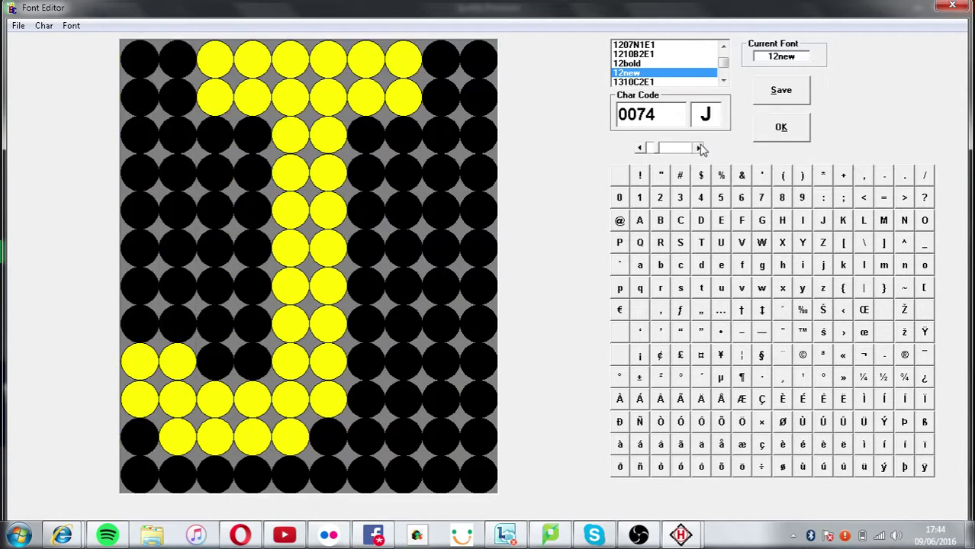
click(699, 148)
click(698, 147)
click(699, 147)
click(698, 147)
click(698, 147)
click(699, 147)
click(698, 147)
click(698, 148)
click(698, 147)
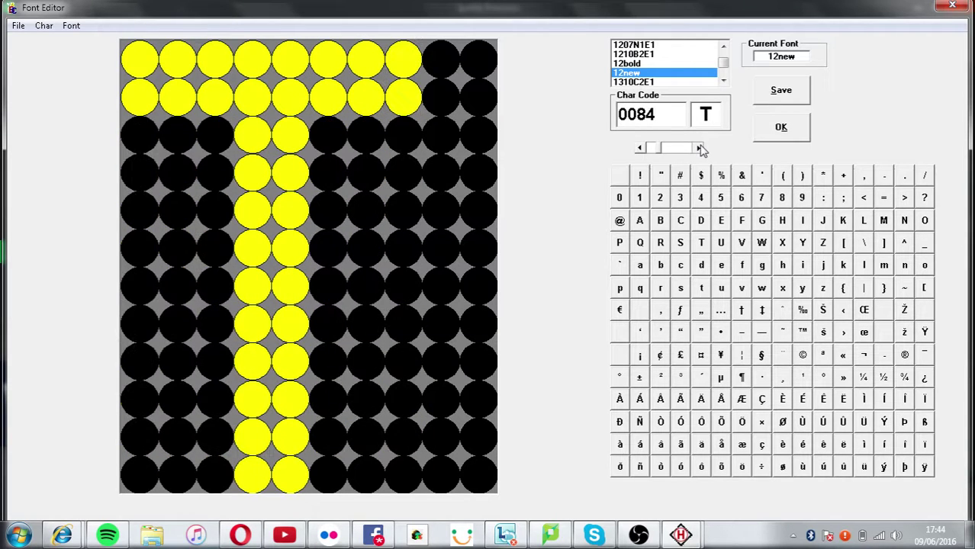
- Shift the S one column left, reshape its lower curve, and trim the T stem's bottom dots
click(639, 148)
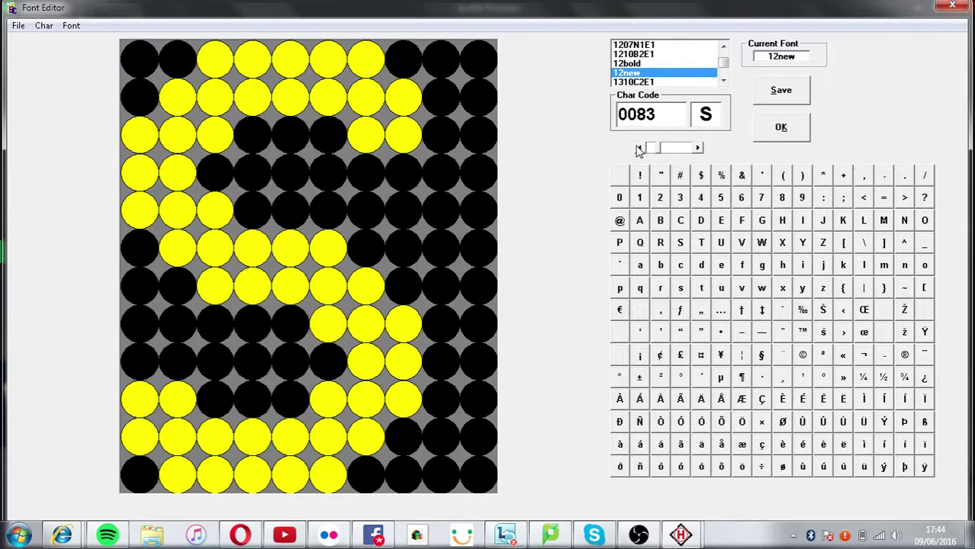
key(Left)
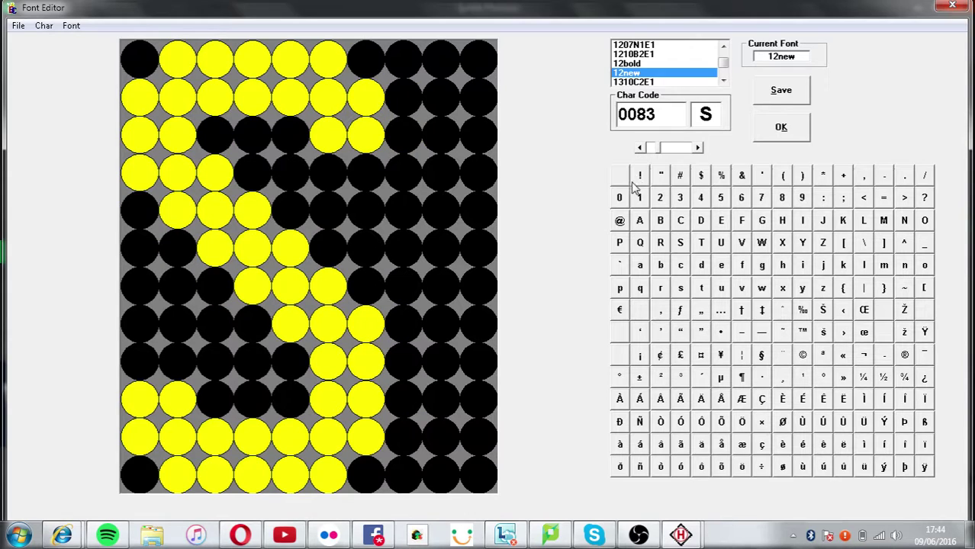
mouse_move(137, 363)
mouse_down()
mouse_move(163, 363)
mouse_move(177, 397)
mouse_move(296, 398)
mouse_up()
mouse_move(364, 435)
mouse_down()
mouse_move(345, 470)
mouse_move(195, 481)
mouse_move(148, 471)
mouse_move(142, 442)
mouse_up()
click(697, 147)
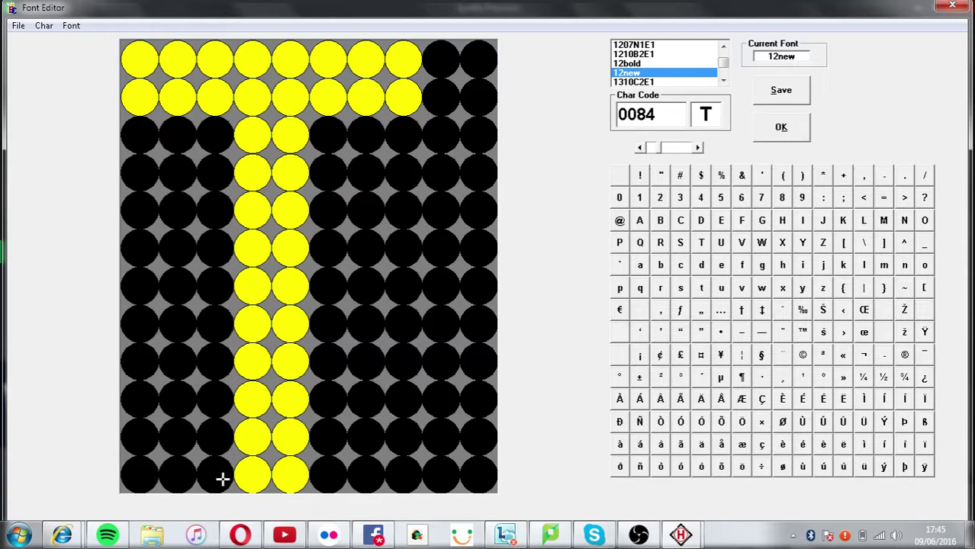
drag(223, 475, 313, 473)
- Shift the X glyph down one row and fill its top-left and top-right dots
click(697, 147)
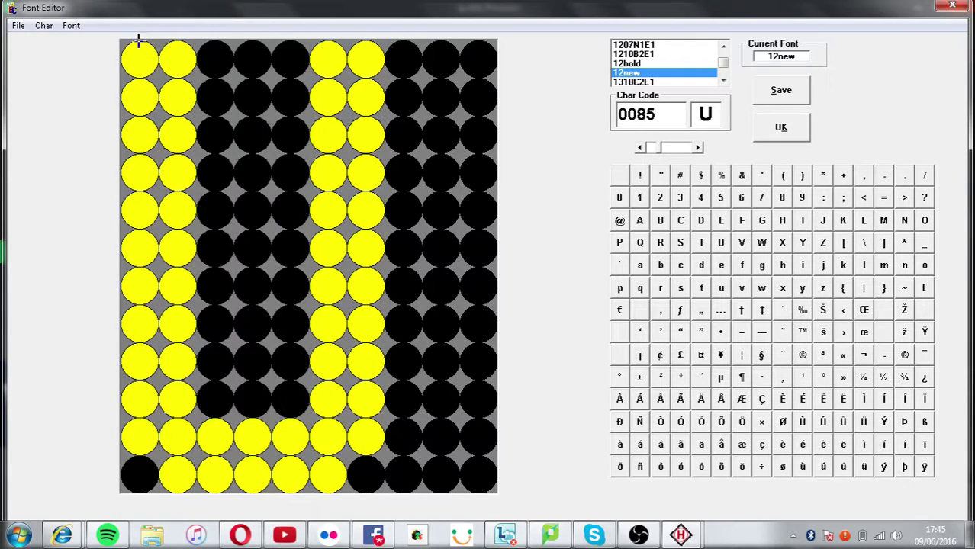
click(697, 147)
click(697, 147)
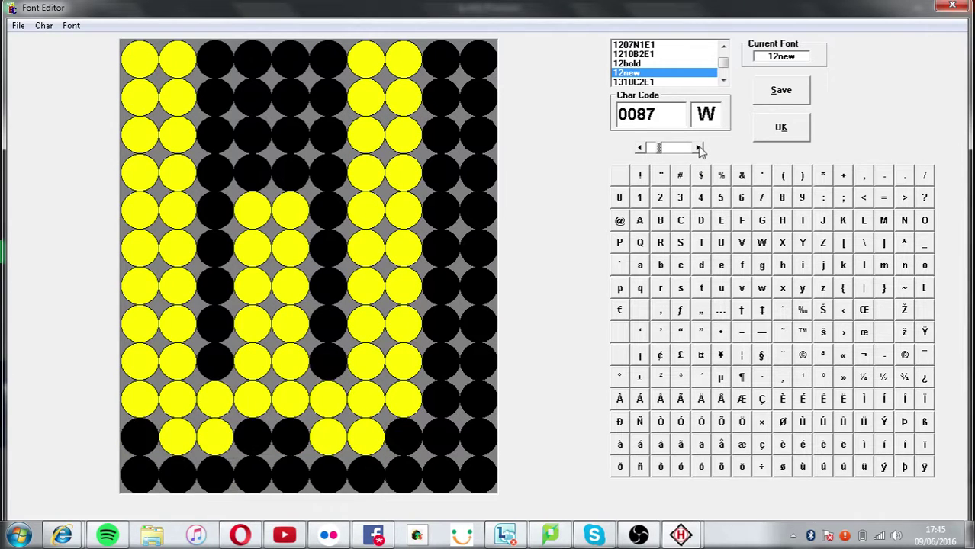
click(697, 147)
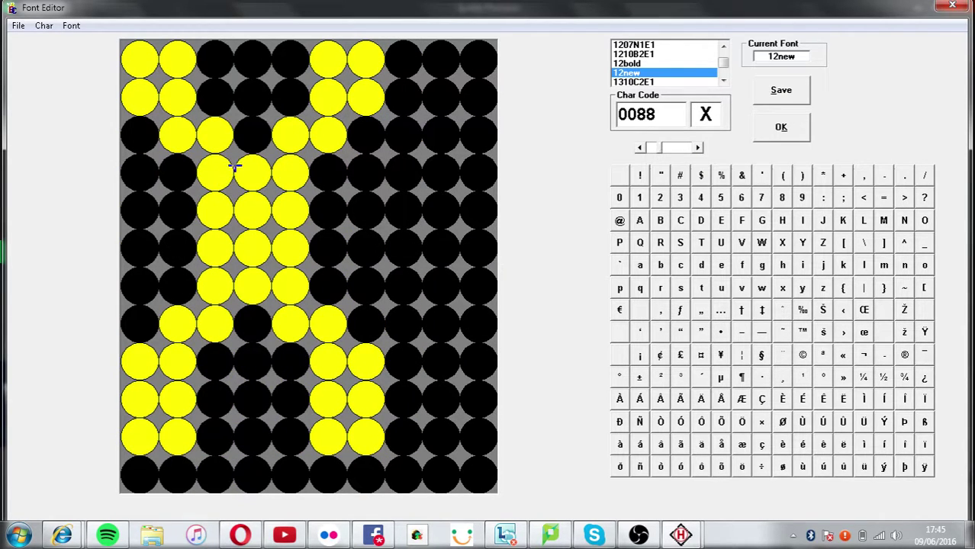
key(Down)
drag(140, 60, 179, 61)
drag(326, 61, 370, 67)
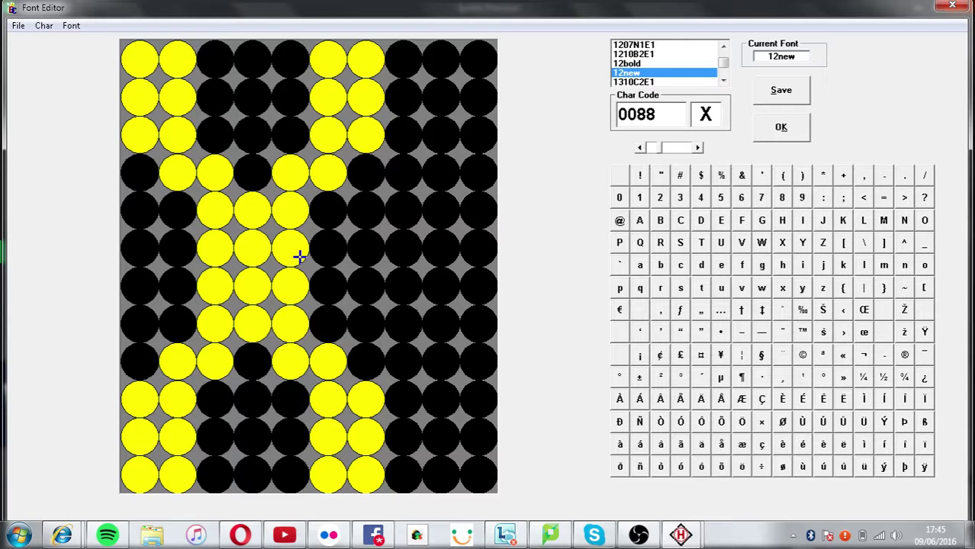
- Reshape the X's lower crossing, clear its bottom row and save it
click(194, 325)
click(309, 319)
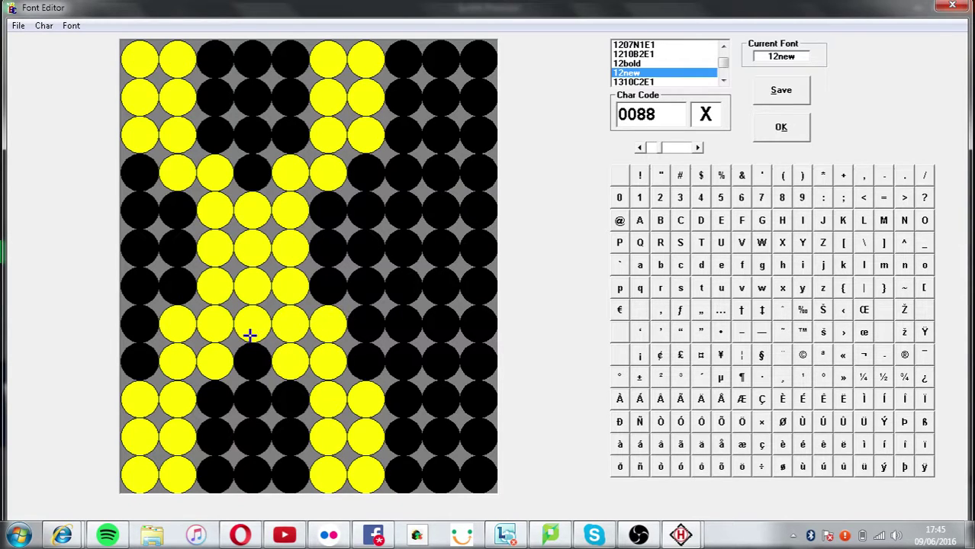
click(250, 331)
click(366, 365)
click(302, 372)
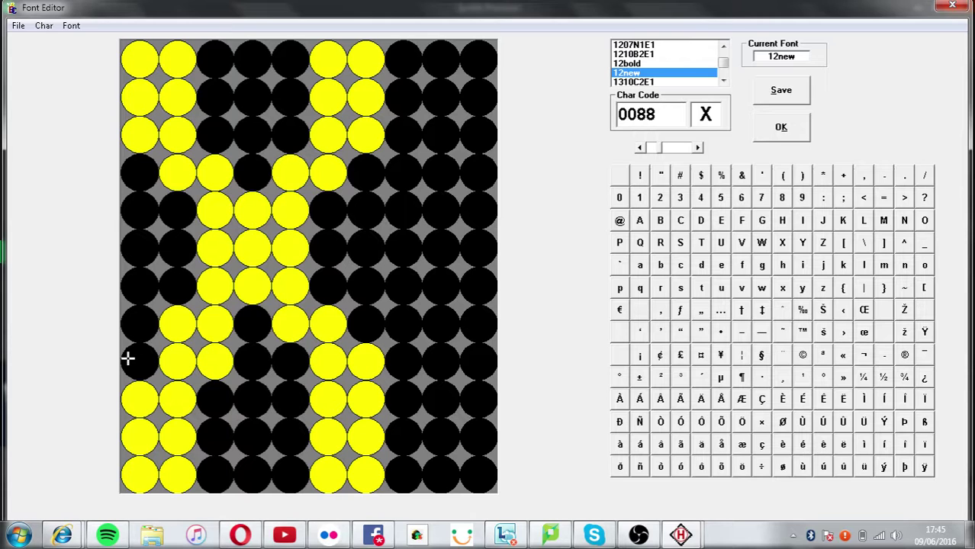
click(128, 355)
click(203, 363)
drag(127, 471, 413, 481)
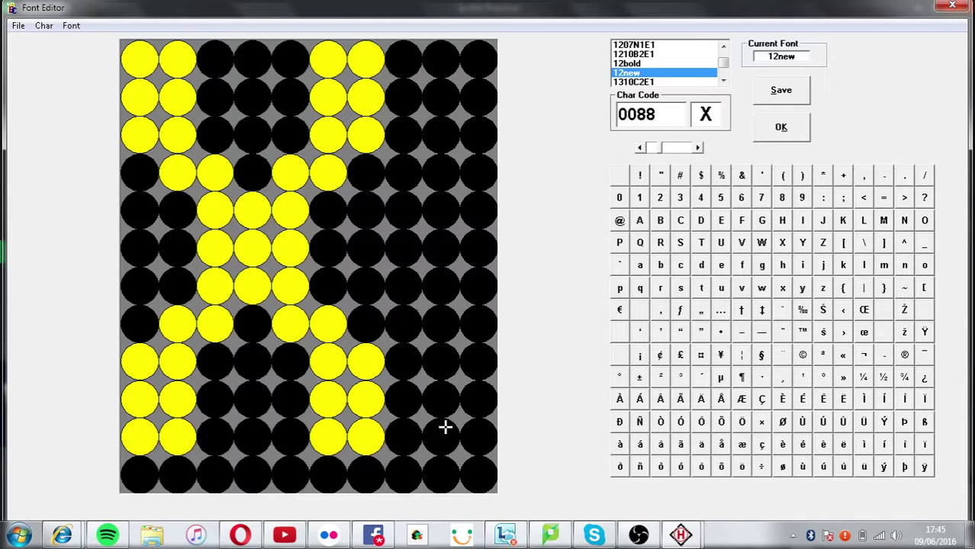
click(774, 86)
- Trim the Y's bottom dots and shift the Z up one row, completing its top bar
click(697, 148)
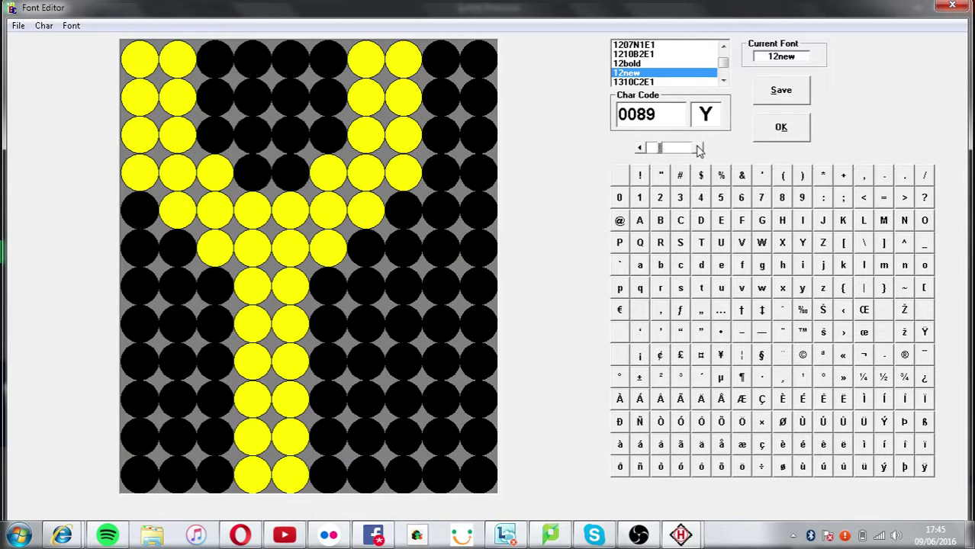
drag(222, 471, 305, 473)
click(697, 148)
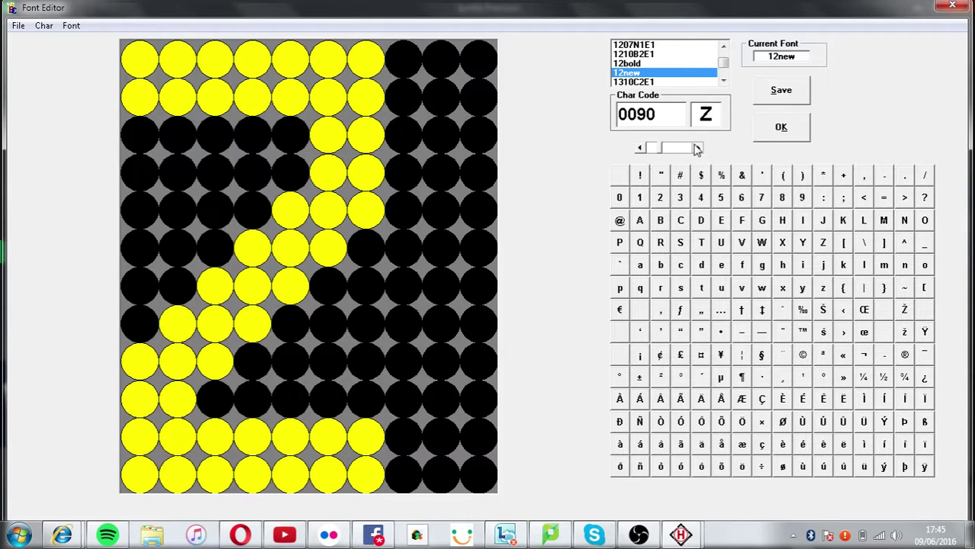
click(326, 139)
key(Up)
drag(374, 95, 138, 95)
click(222, 95)
- Shift the lowercase a, c, d and e glyphs up one row each
click(697, 148)
click(698, 148)
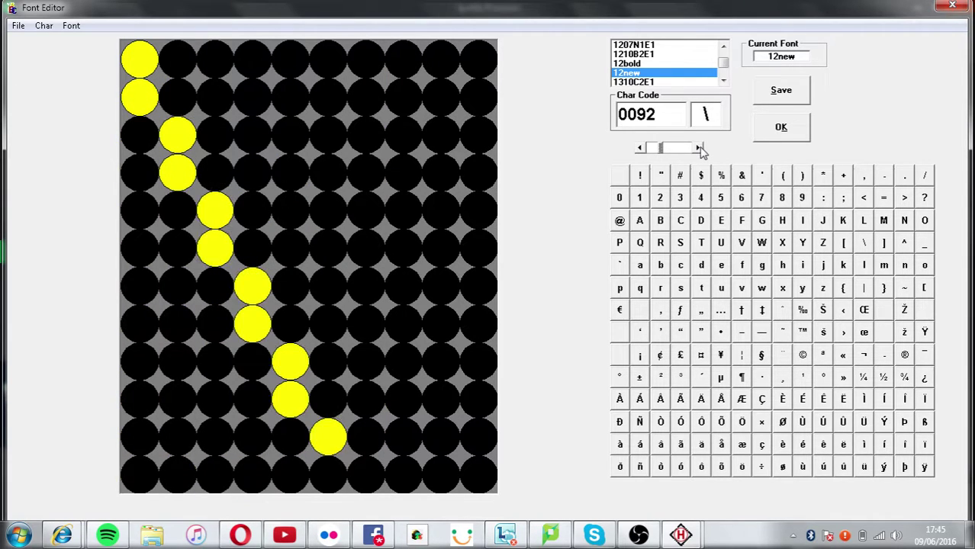
click(698, 148)
click(640, 266)
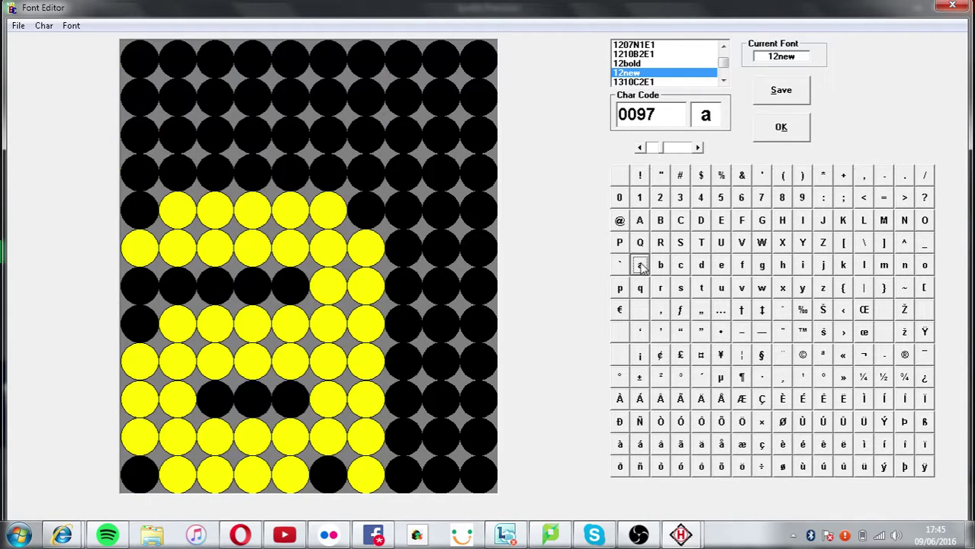
key(Up)
click(698, 149)
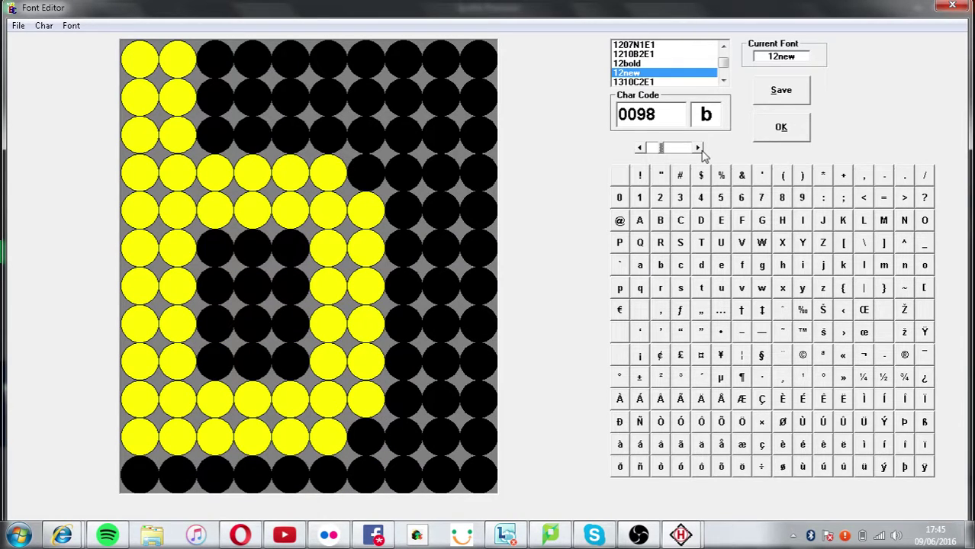
click(698, 148)
key(Up)
click(698, 147)
key(Up)
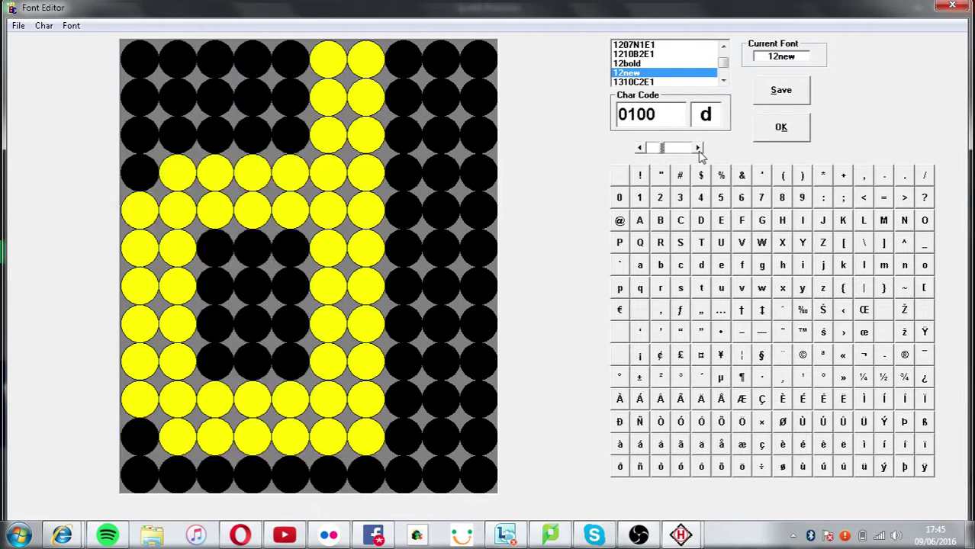
click(698, 148)
key(Up)
- Extend the f's top hook, blank its bottom row and save the font
click(698, 148)
key(Up)
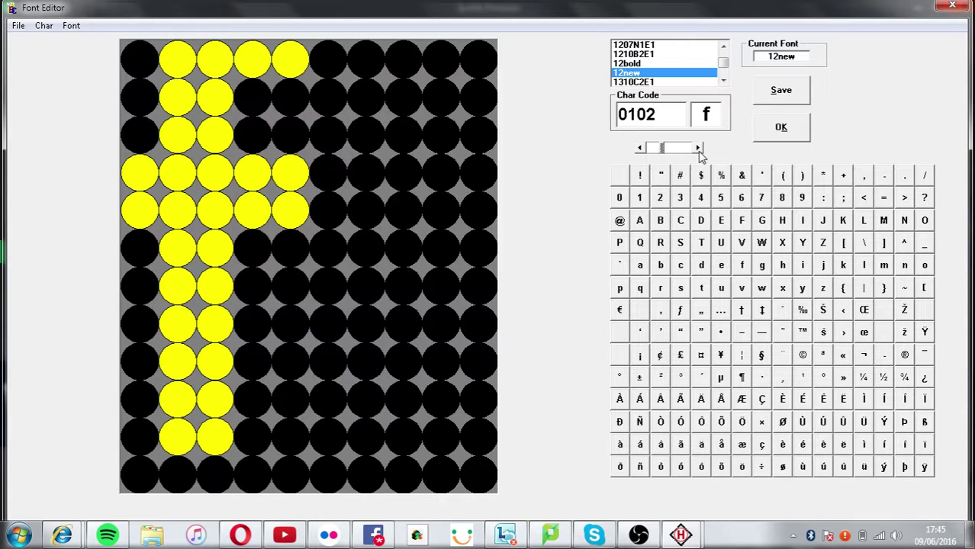
key(Down)
drag(222, 59, 279, 67)
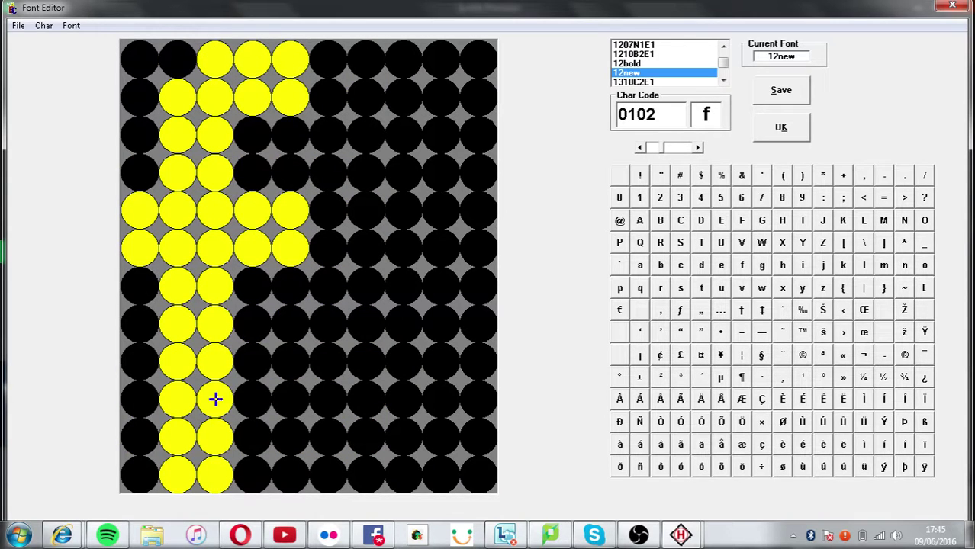
drag(216, 473, 86, 458)
click(781, 97)
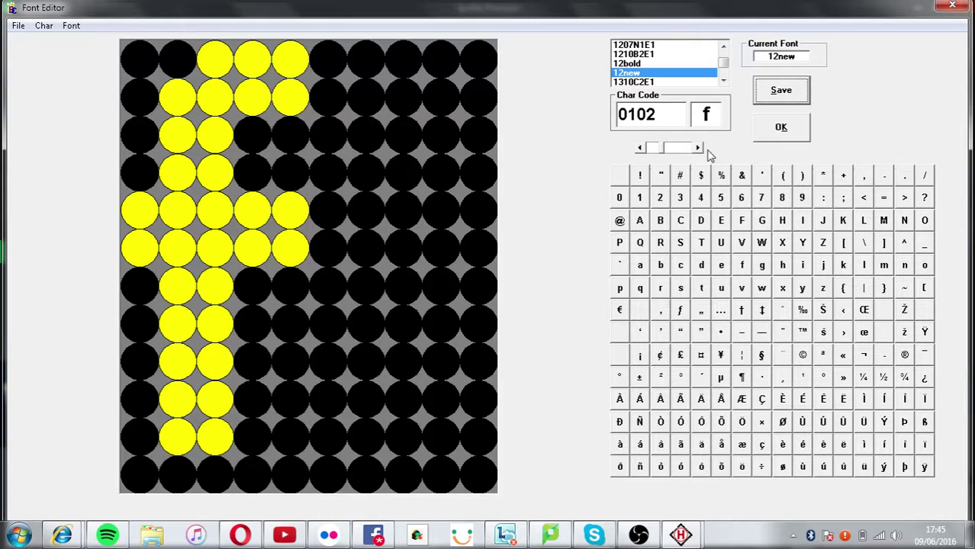
- Shift the g and h glyphs up one row, then reposition the i's dot and clear its top row
click(697, 148)
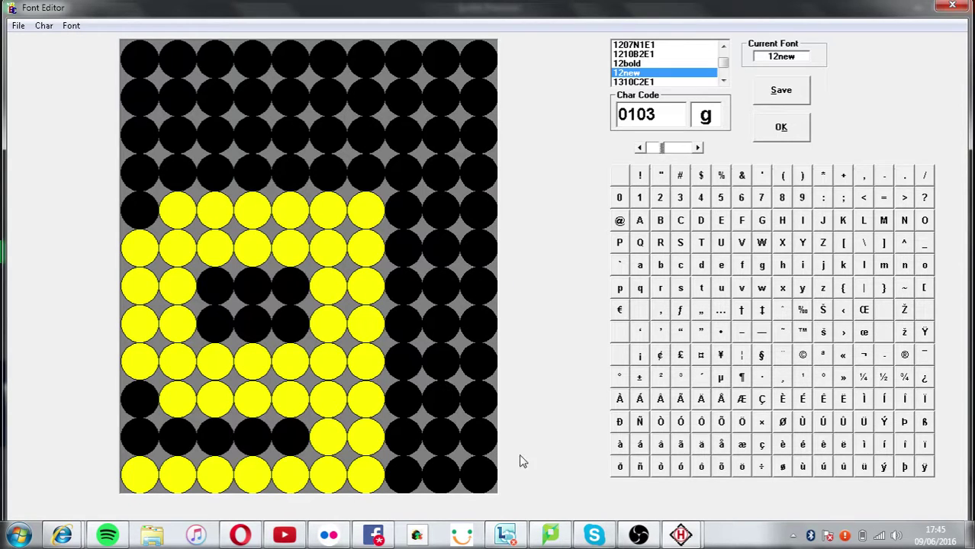
key(Up)
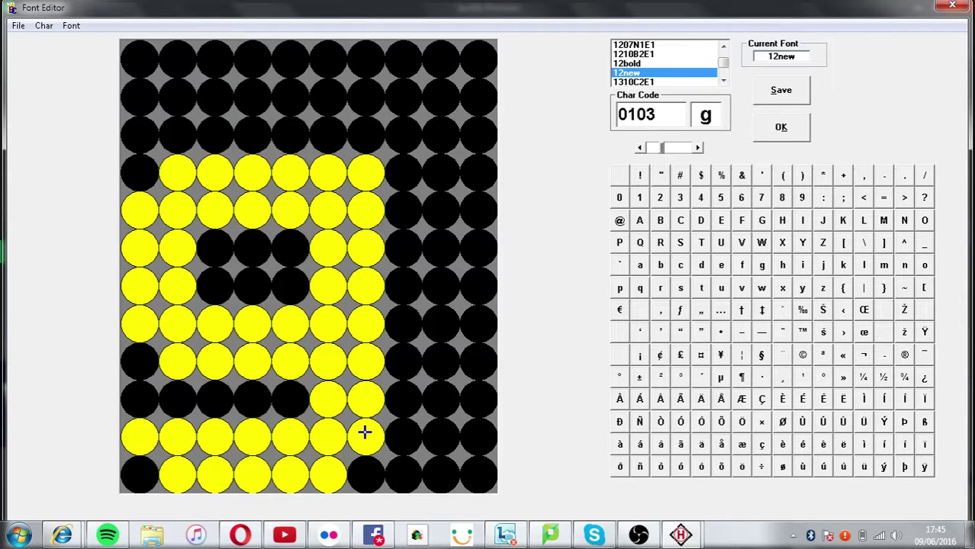
click(697, 149)
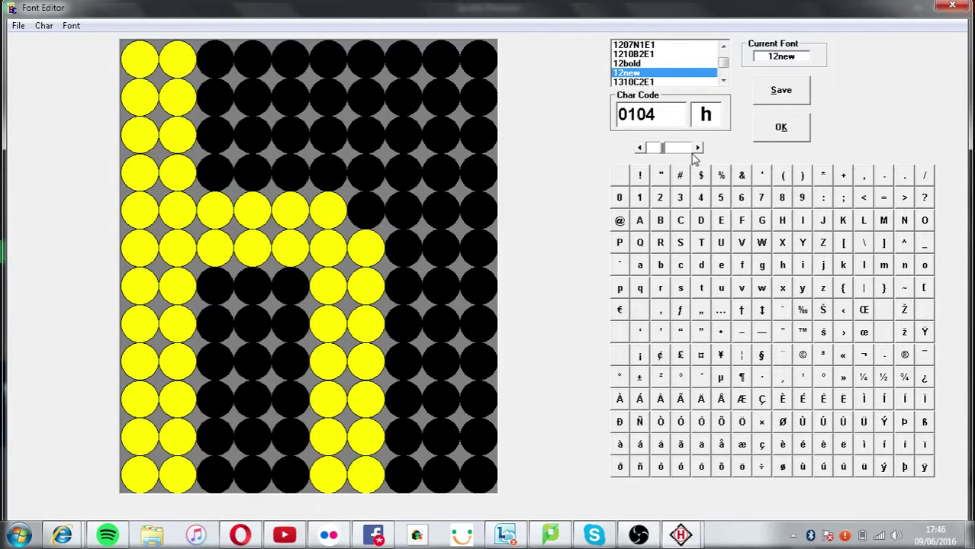
key(Up)
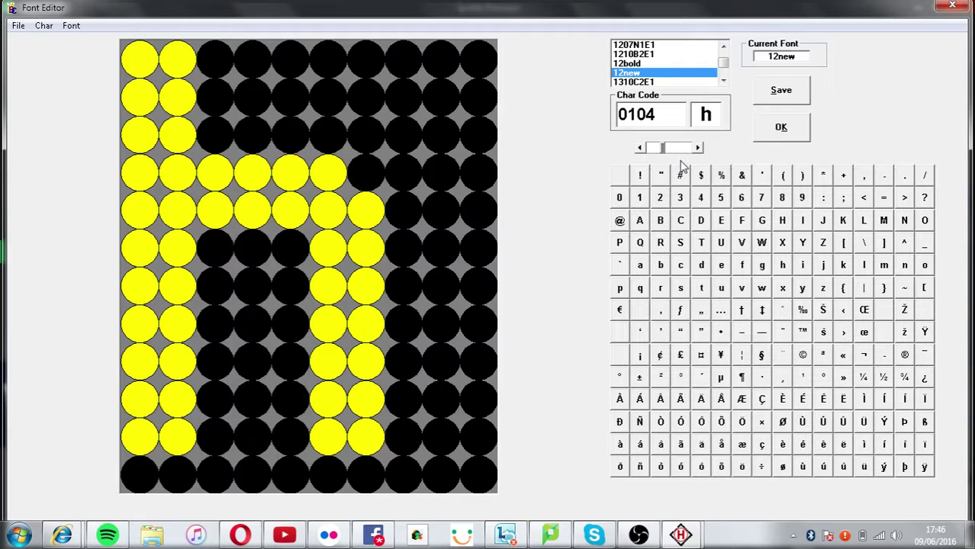
click(696, 148)
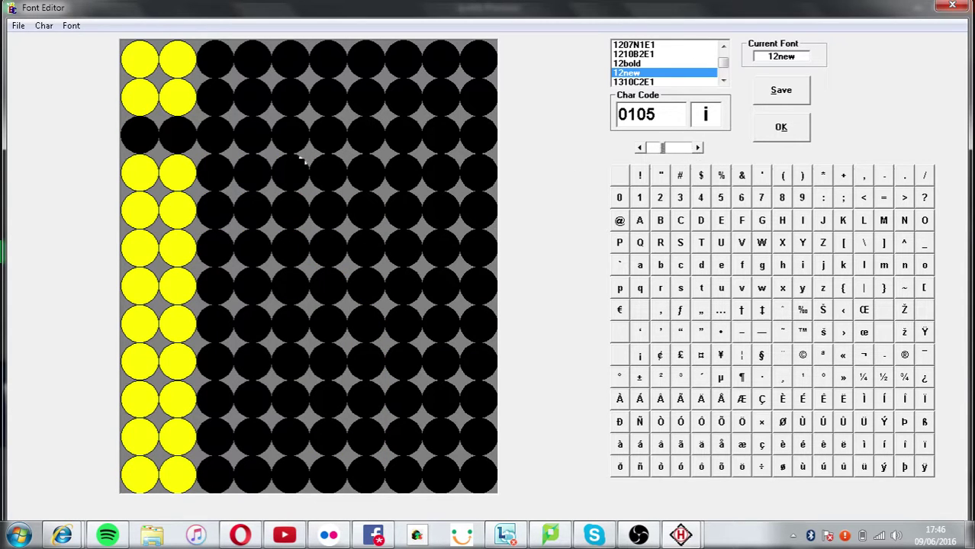
click(148, 138)
click(174, 169)
click(174, 67)
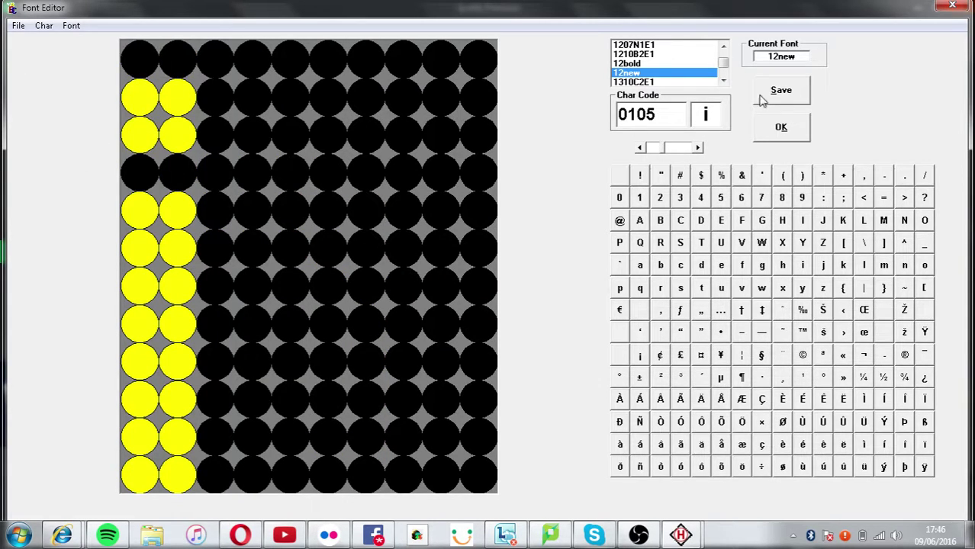
- Redraw the j glyph, reshaping its top and clearing stray stem dots
click(696, 148)
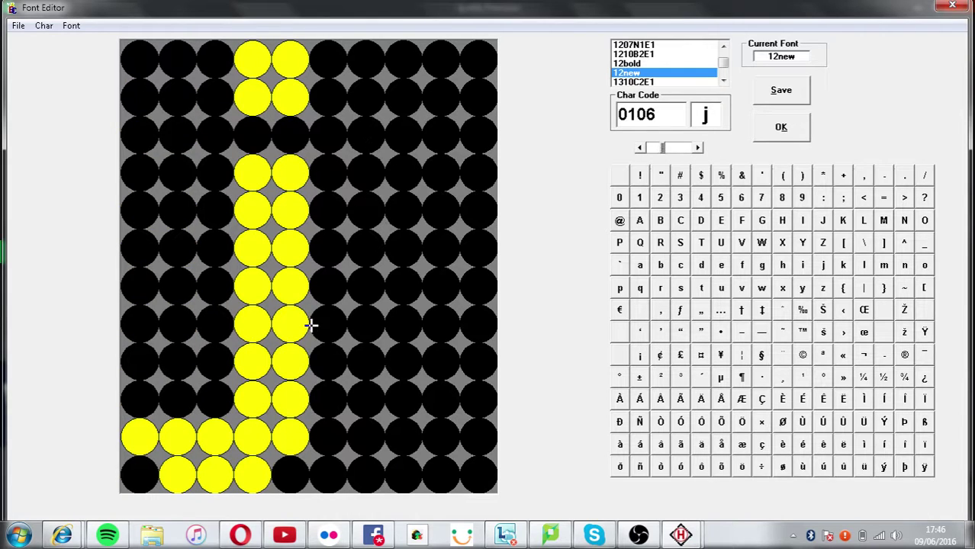
click(290, 95)
click(255, 94)
click(255, 94)
click(299, 88)
click(289, 58)
click(252, 58)
drag(252, 133, 331, 158)
click(333, 171)
click(328, 135)
click(290, 171)
click(253, 171)
- Move the lowercase glyphs k through r up one row each
click(789, 98)
click(698, 148)
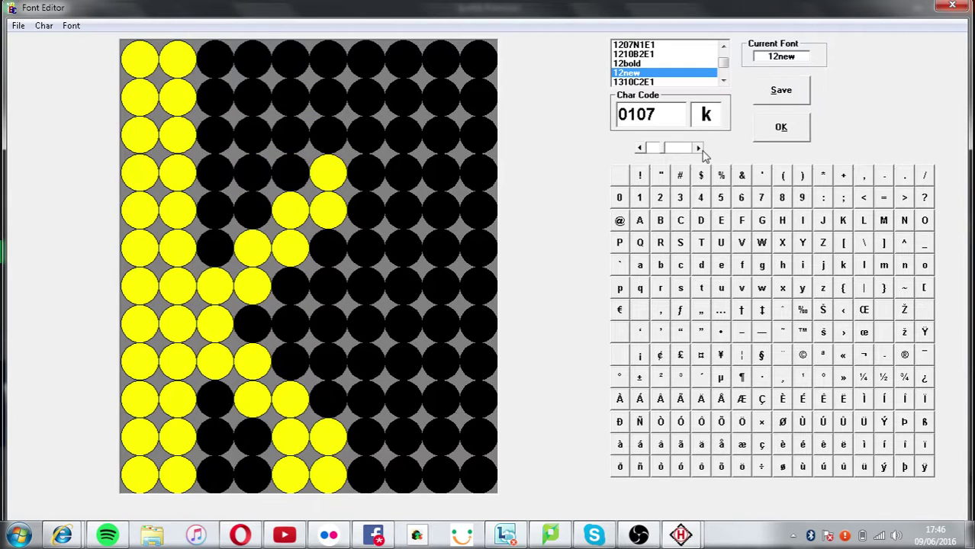
key(Up)
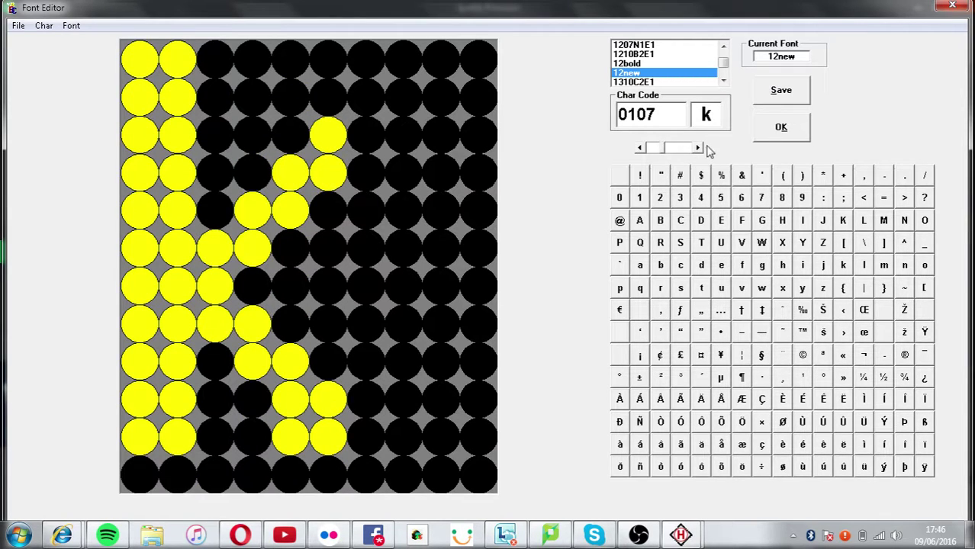
click(698, 149)
key(Up)
click(698, 148)
key(Up)
click(698, 149)
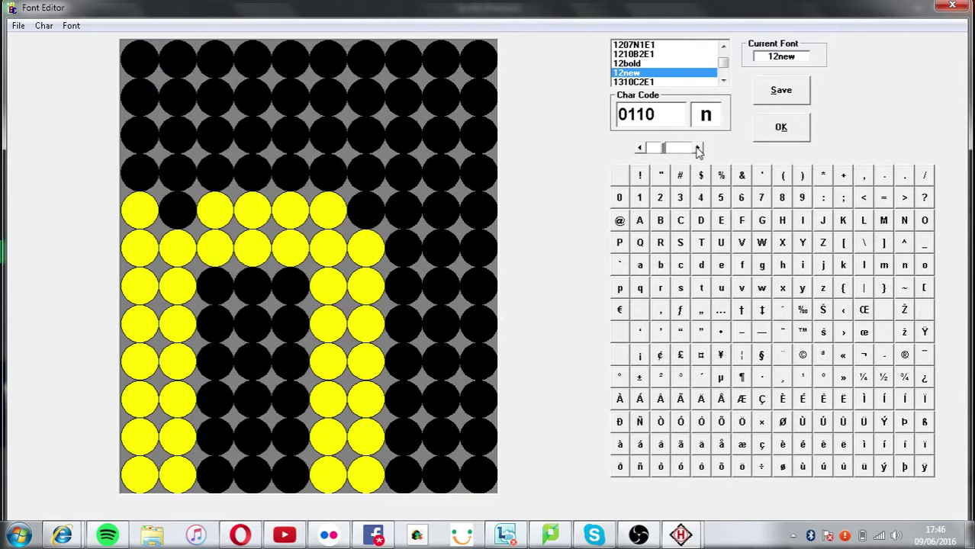
key(Up)
click(698, 148)
key(Up)
click(697, 149)
key(Up)
click(698, 149)
key(Up)
click(698, 148)
key(Up)
- Move the lowercase glyphs s through z up one row and save the 12new font
click(698, 149)
key(Up)
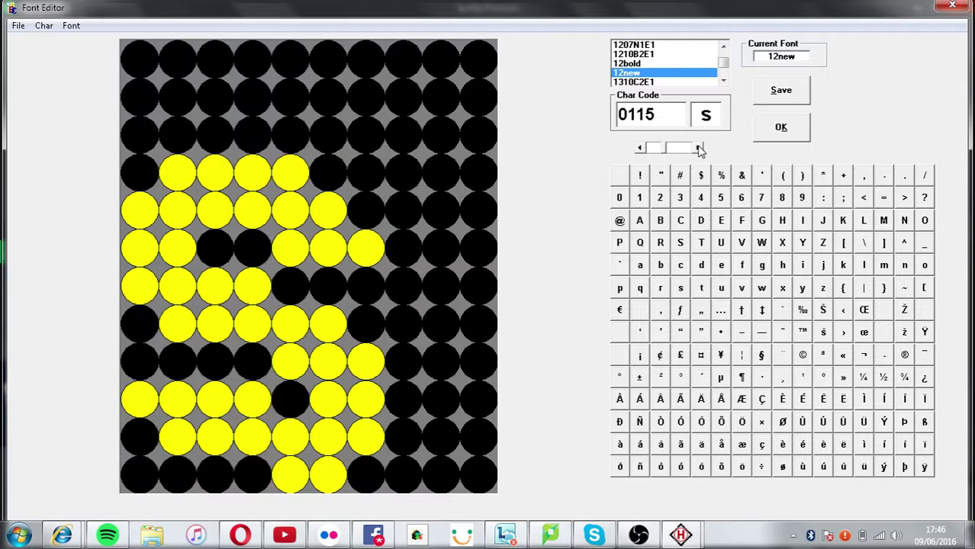
click(698, 149)
key(Up)
click(698, 149)
key(Up)
click(698, 149)
key(Up)
click(698, 149)
key(Up)
click(698, 149)
key(Up)
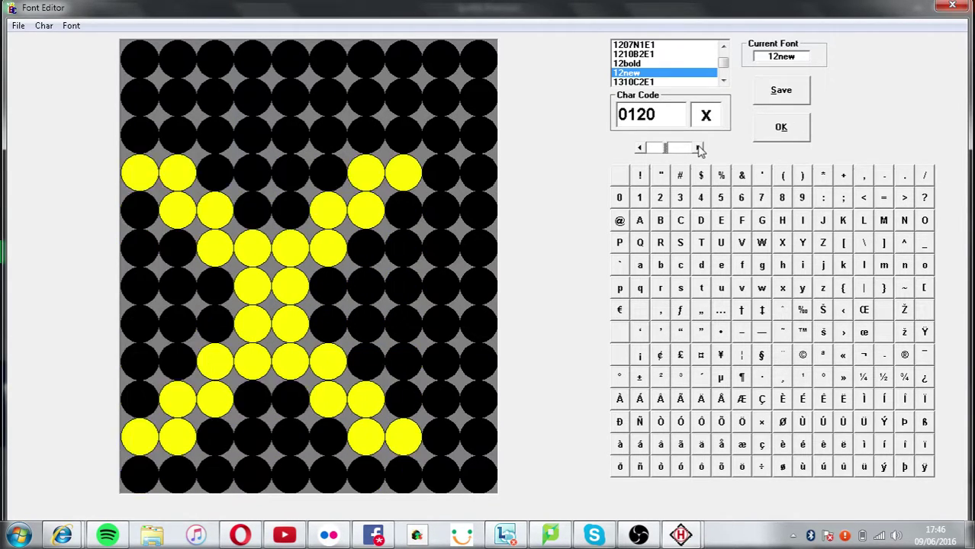
click(698, 149)
key(Up)
click(698, 148)
key(Up)
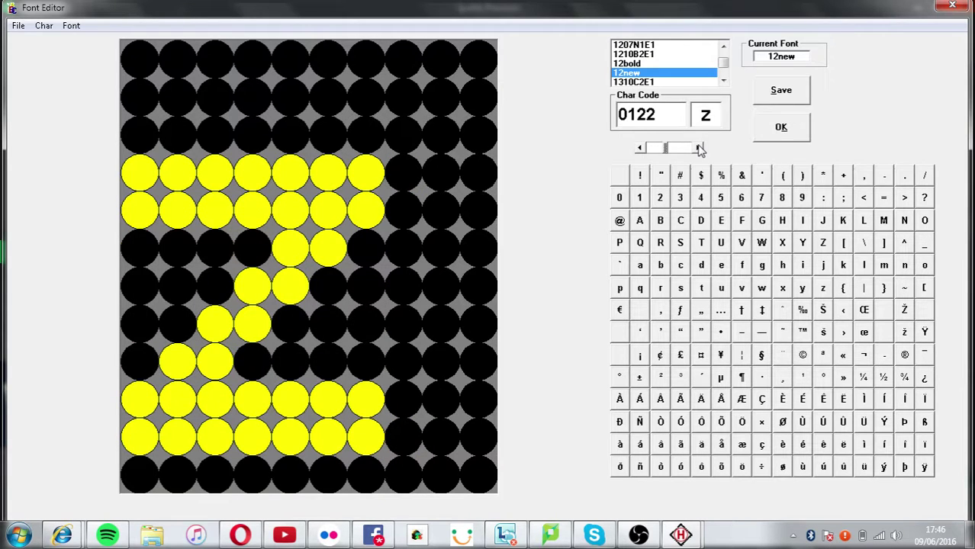
click(794, 99)
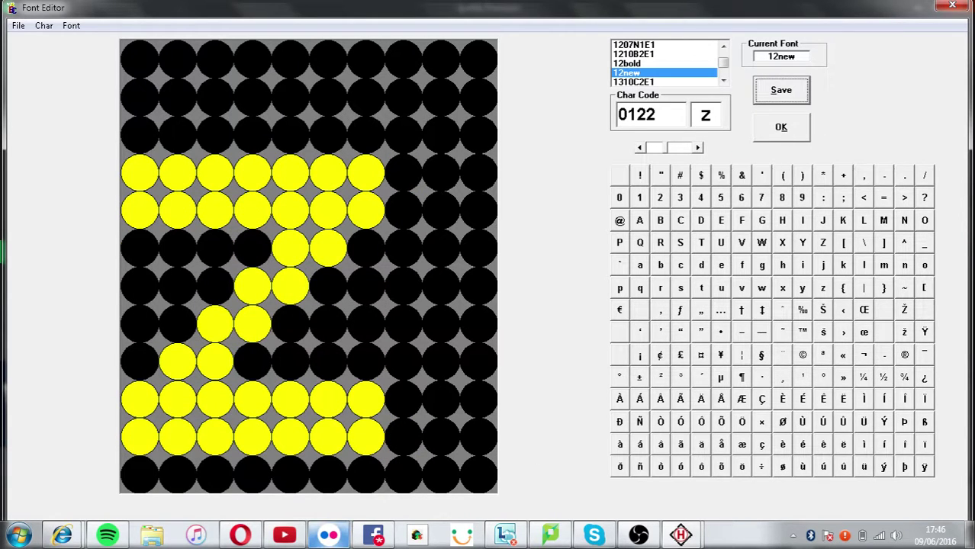
click(329, 535)
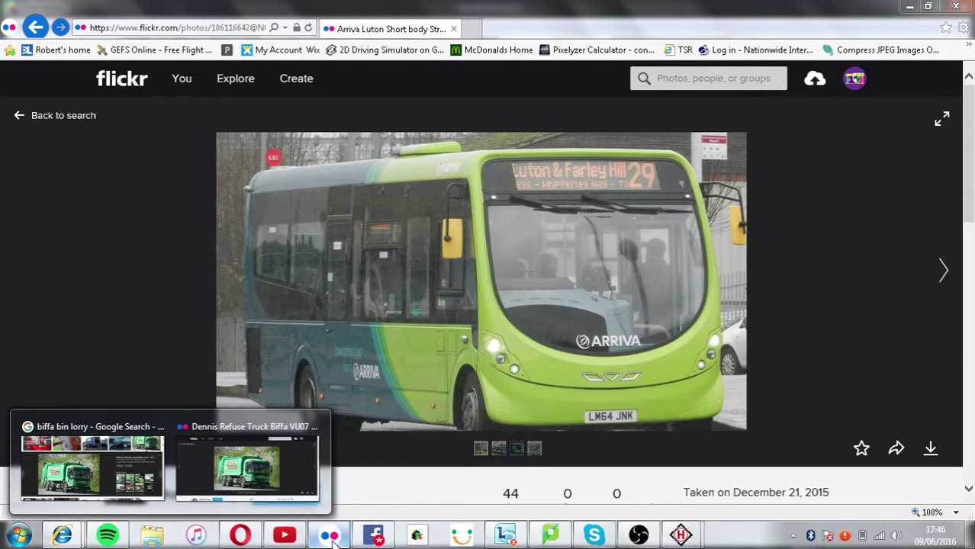
- Zoom in on the bus's destination display, then light the lowercase t's top dot and save
click(577, 168)
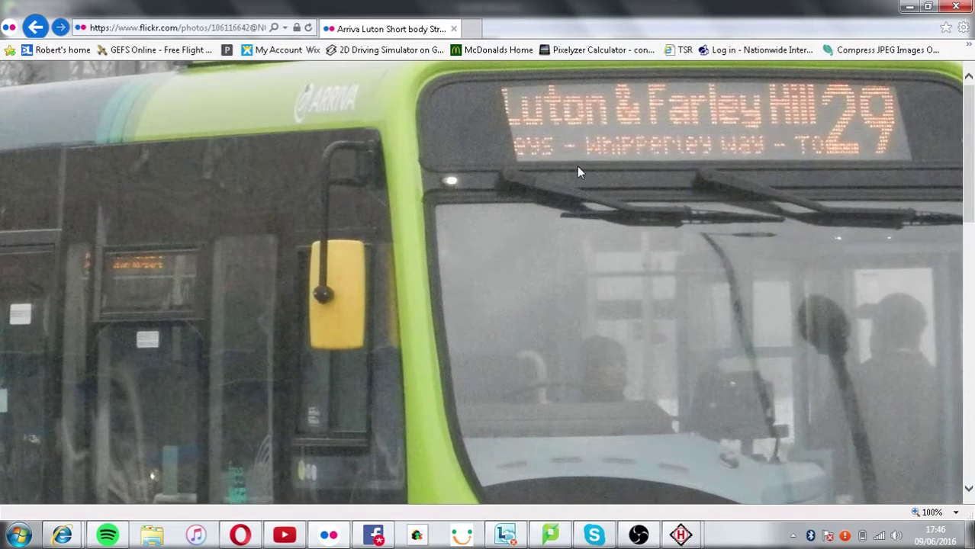
click(577, 167)
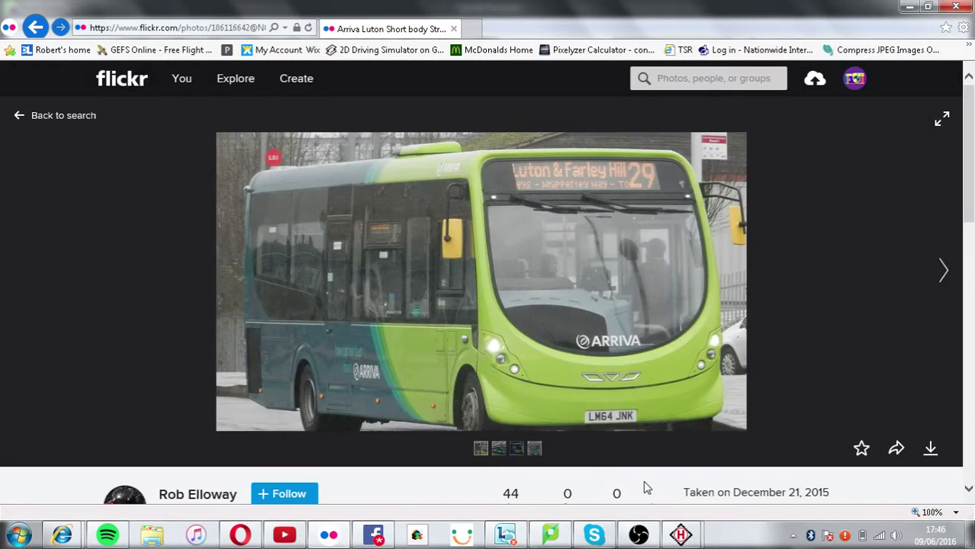
mouse_move(681, 534)
click(734, 469)
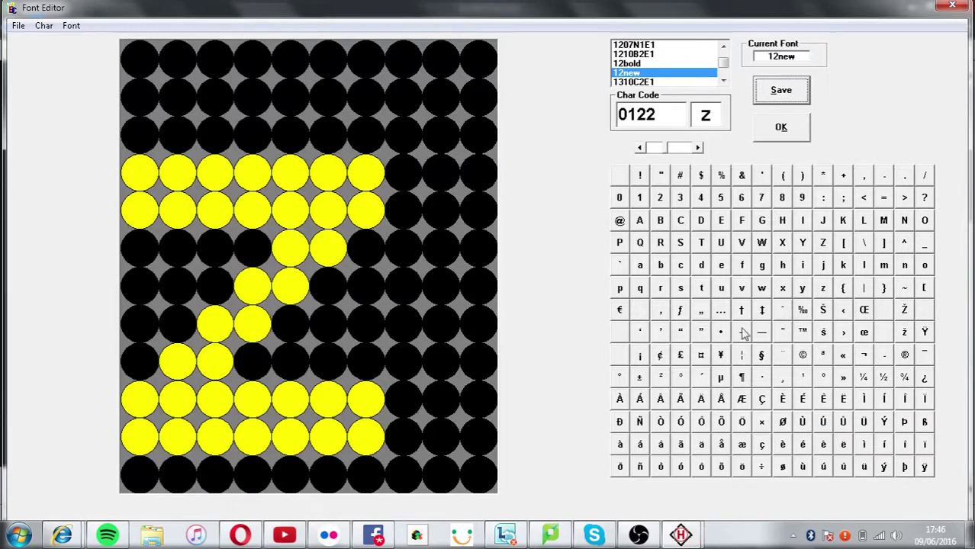
click(700, 289)
click(219, 60)
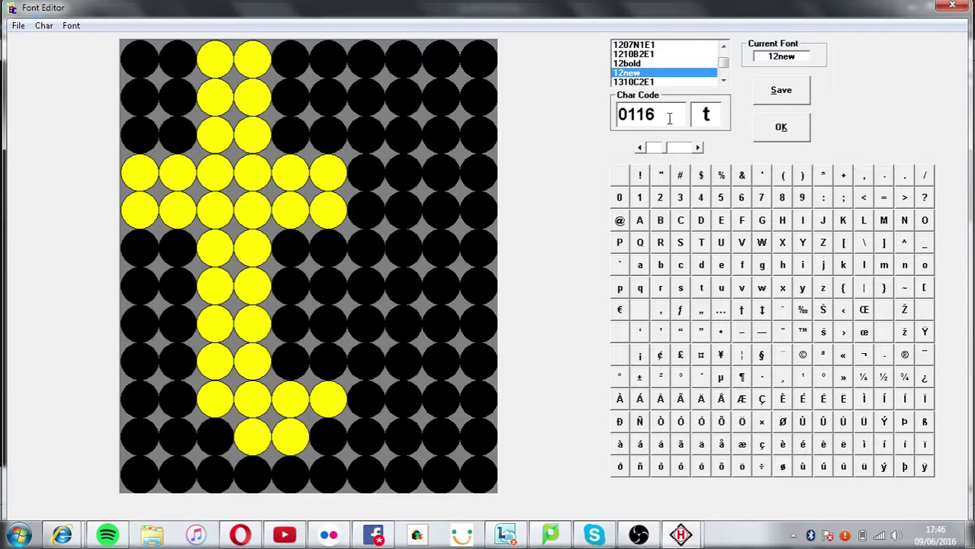
click(758, 94)
- Preview route 28 entry 0119's signs with the updated font, then save and exit
click(769, 131)
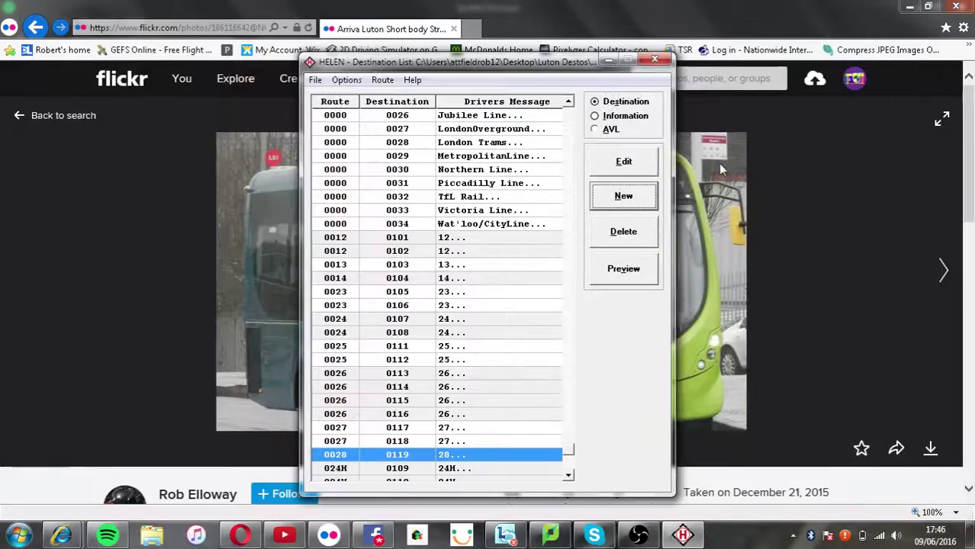
click(607, 169)
click(507, 311)
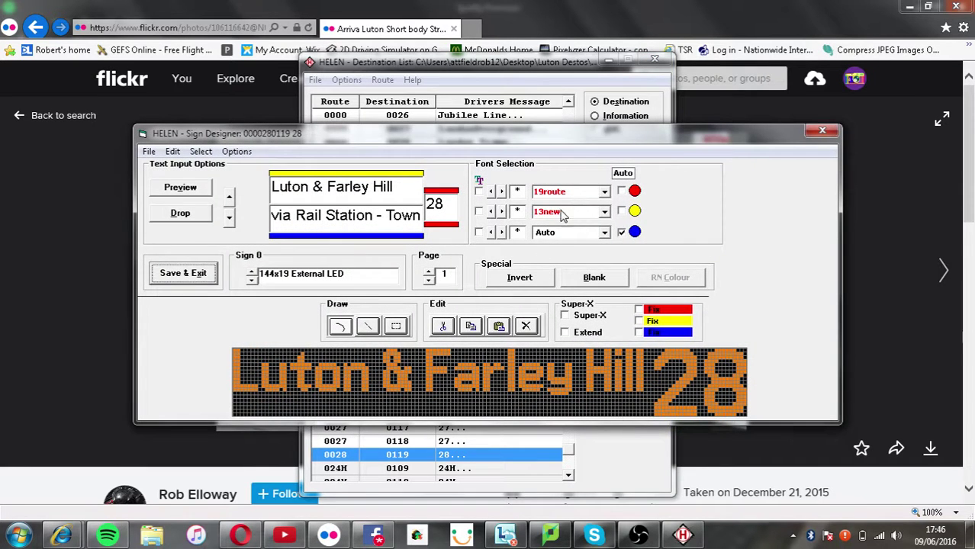
click(554, 213)
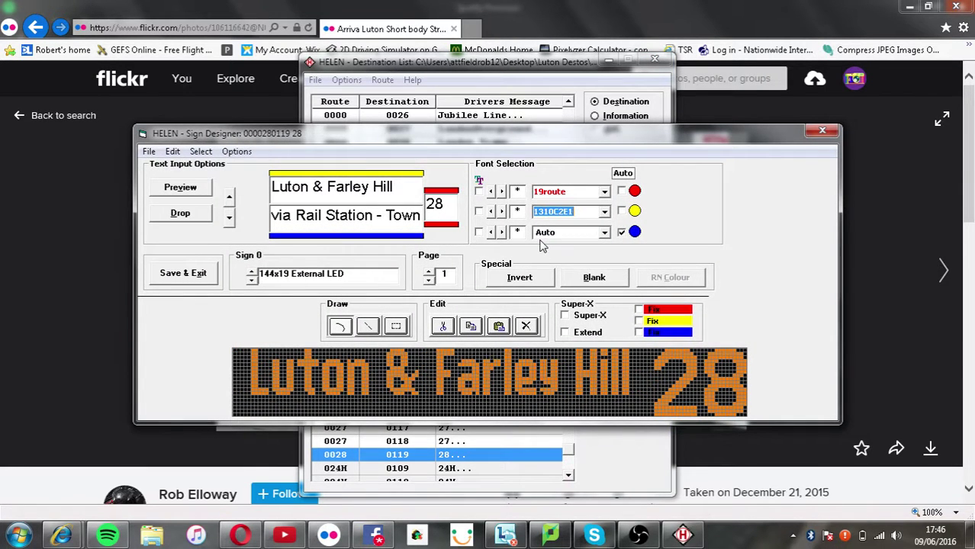
click(214, 275)
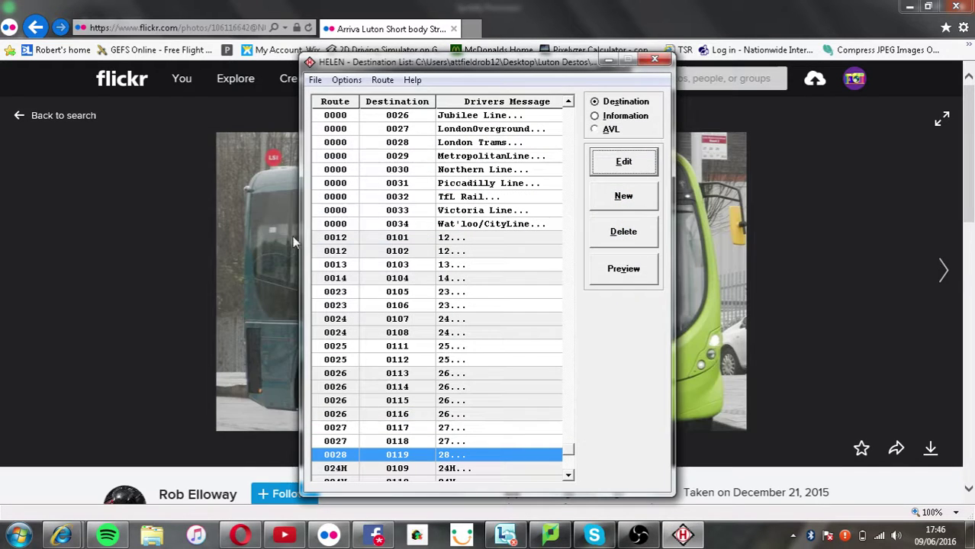
- Reopen the font editor from Options > Fonts
click(345, 79)
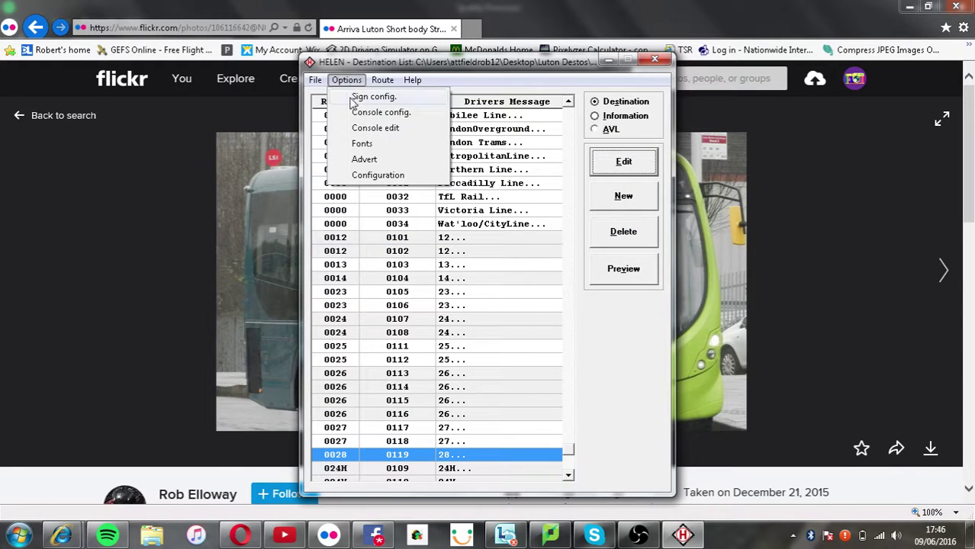
click(363, 144)
scroll(729, 76, down, 15)
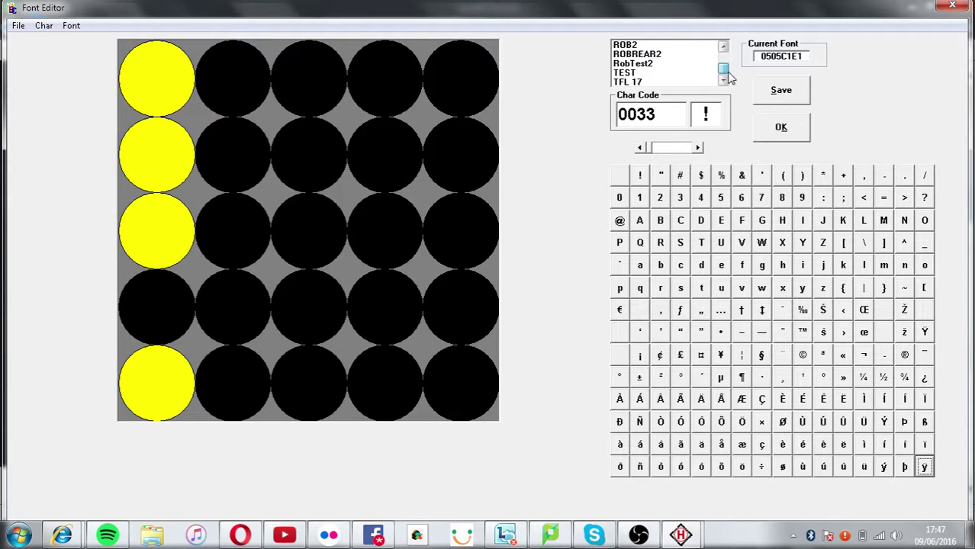
click(723, 46)
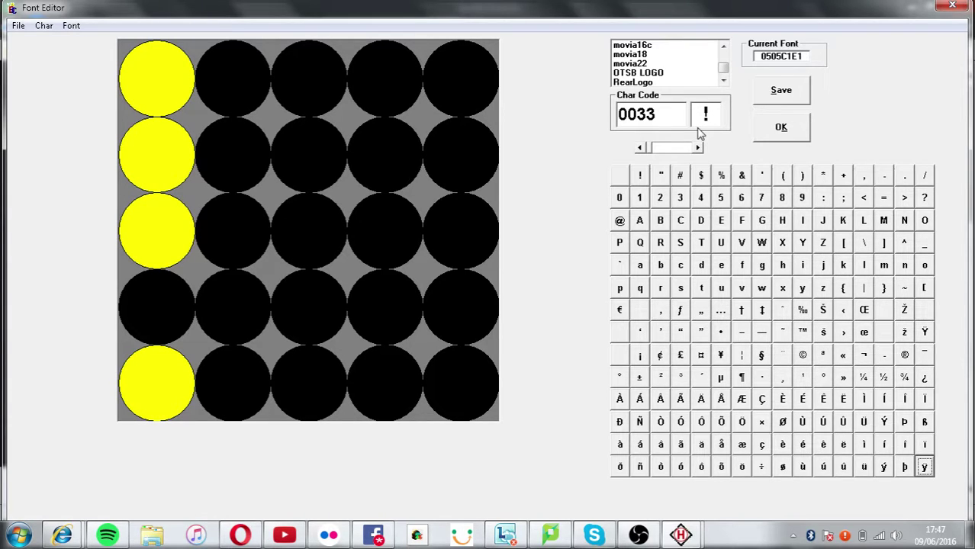
click(723, 46)
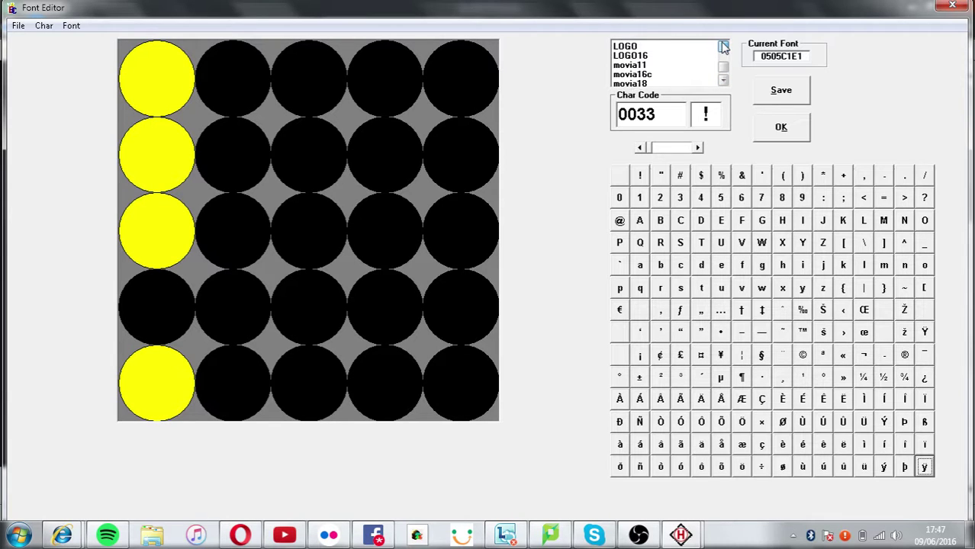
drag(722, 46, 723, 46)
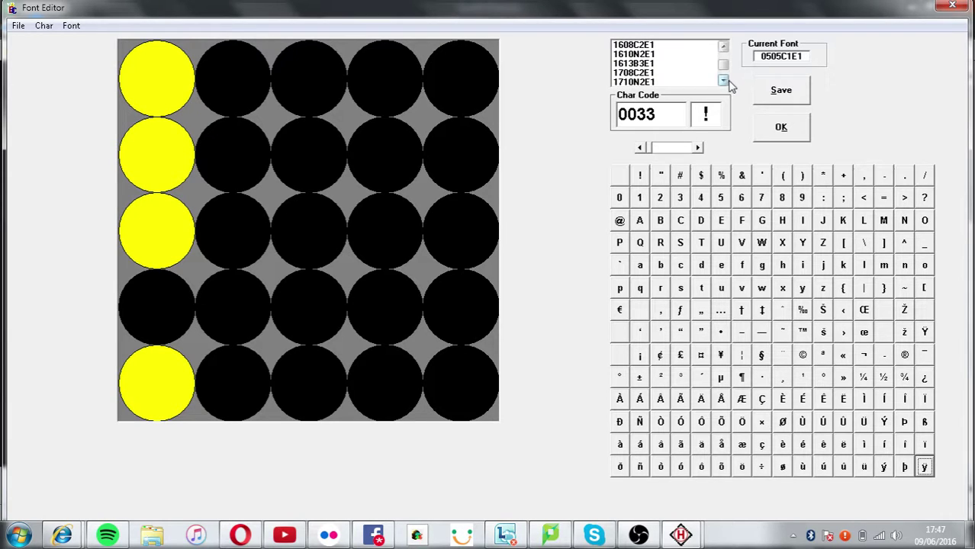
double_click(723, 81)
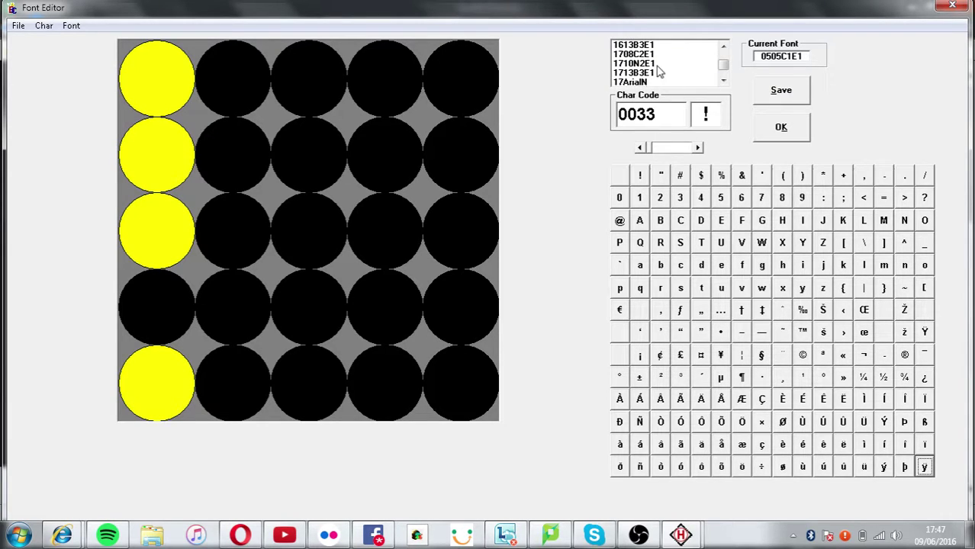
- Search Spotify for 'new order world' and open World In Motion
click(108, 537)
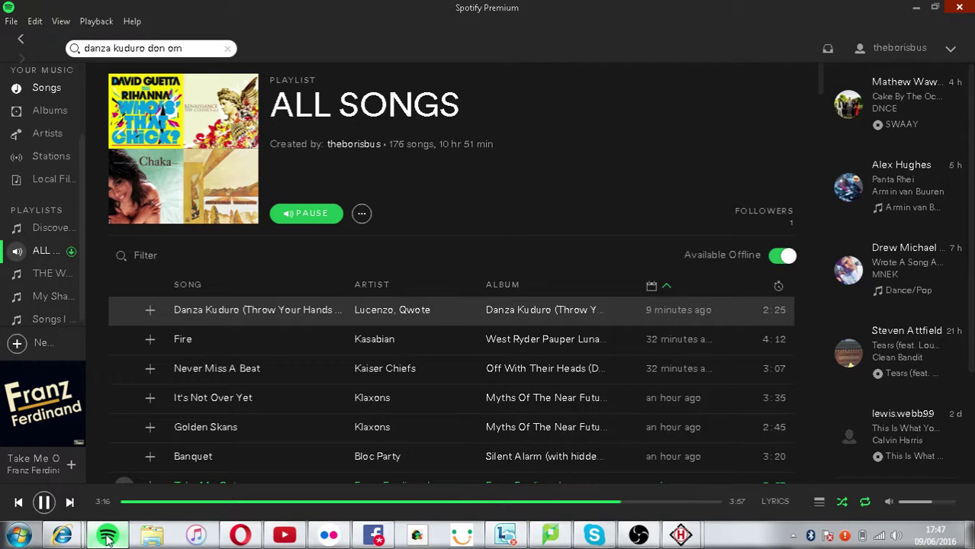
click(172, 48)
text(n)
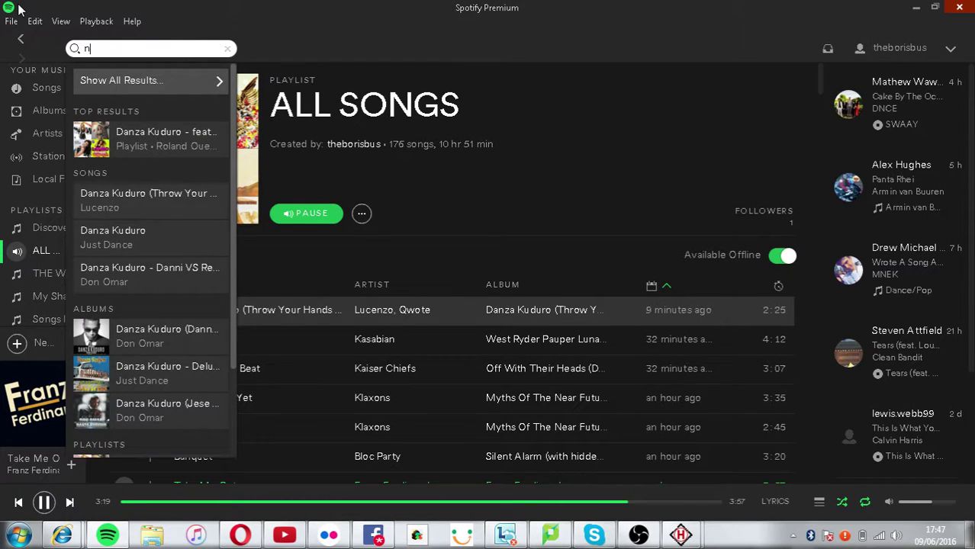
text(ew order)
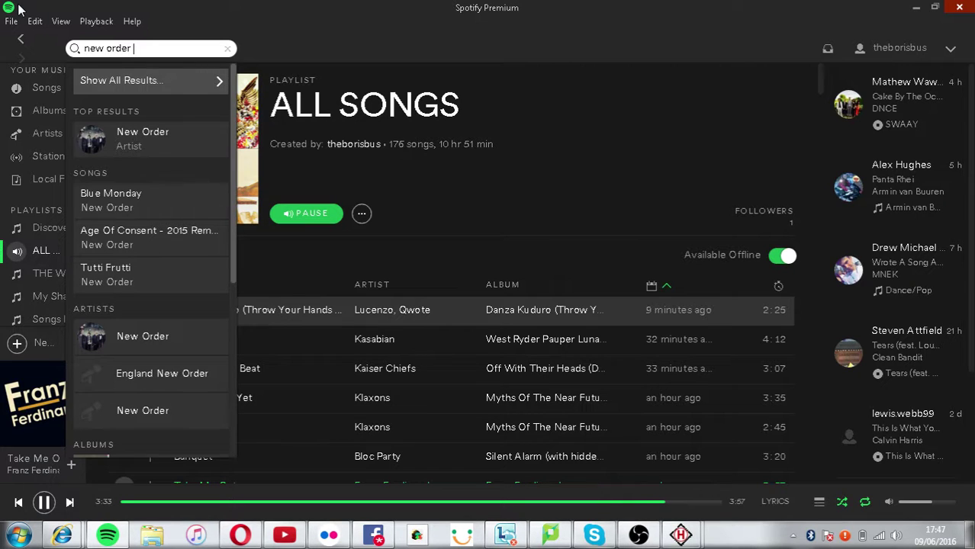
text(orld)
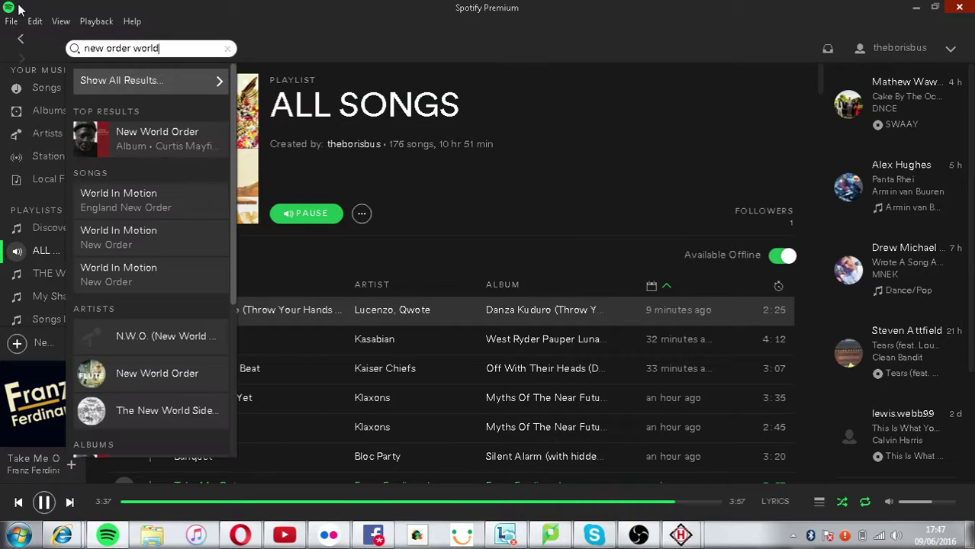
click(136, 202)
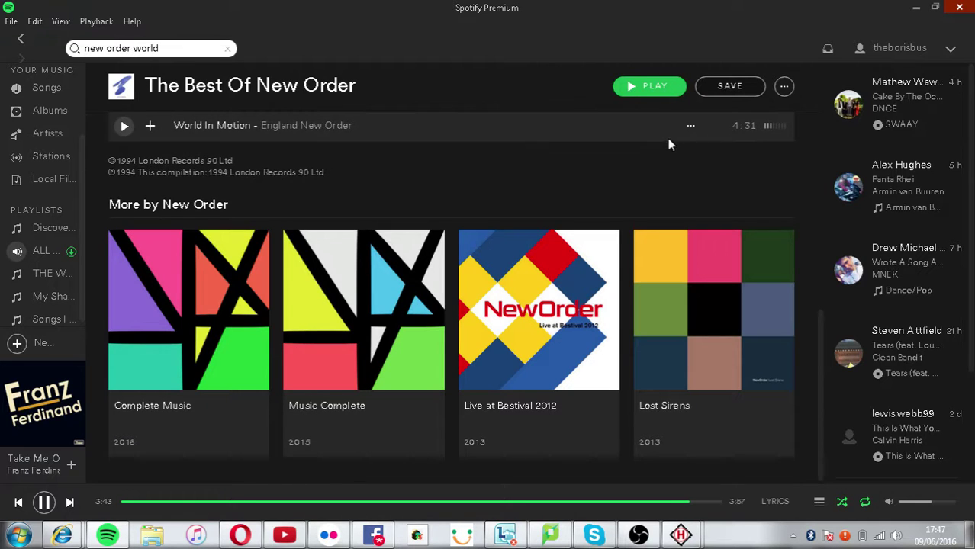
- Add World In Motion to the ALL SONGS playlist and open that playlist
click(686, 127)
click(694, 126)
click(693, 127)
mouse_move(738, 235)
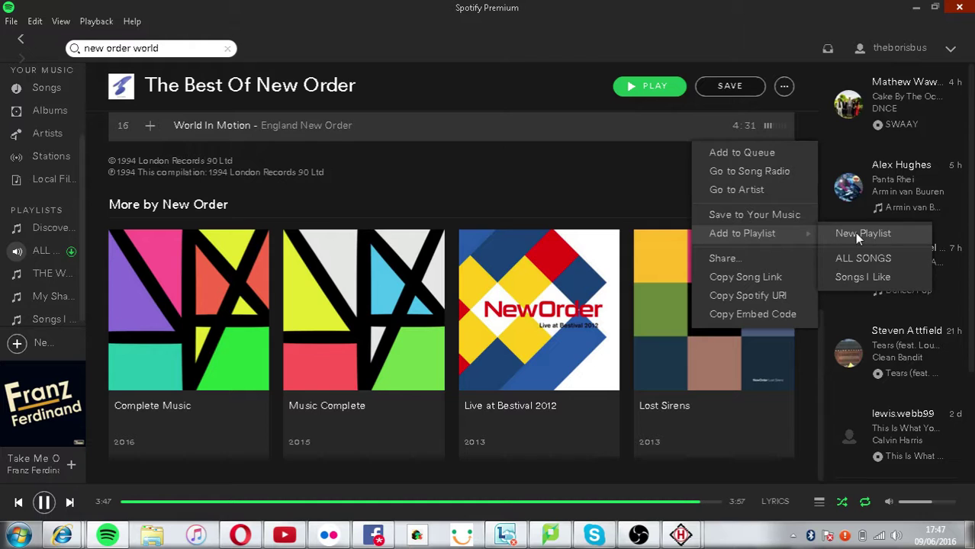
click(861, 260)
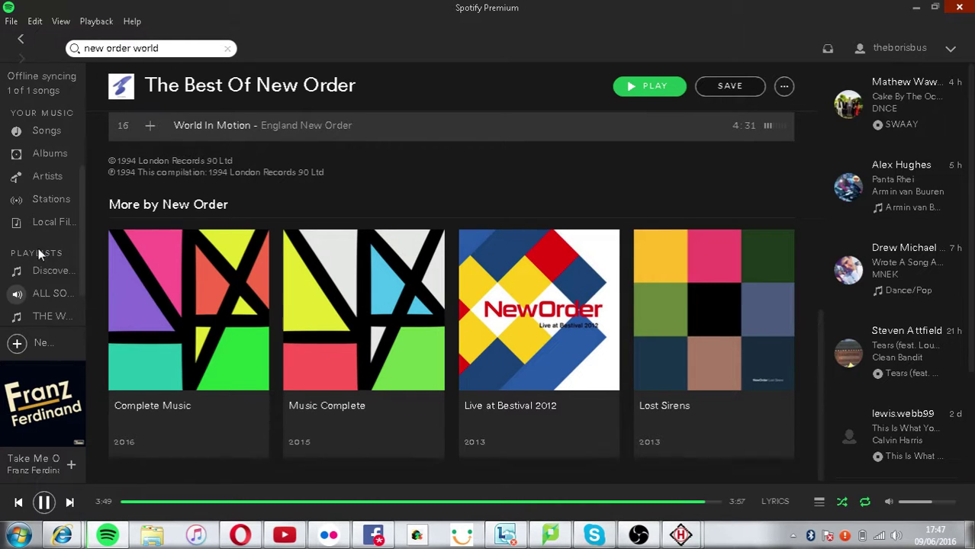
click(37, 296)
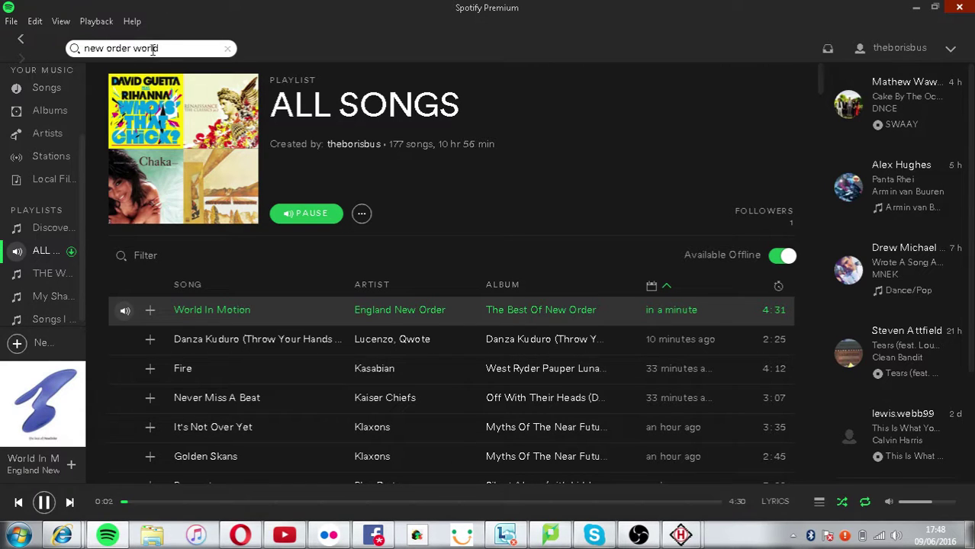
drag(156, 49, 127, 49)
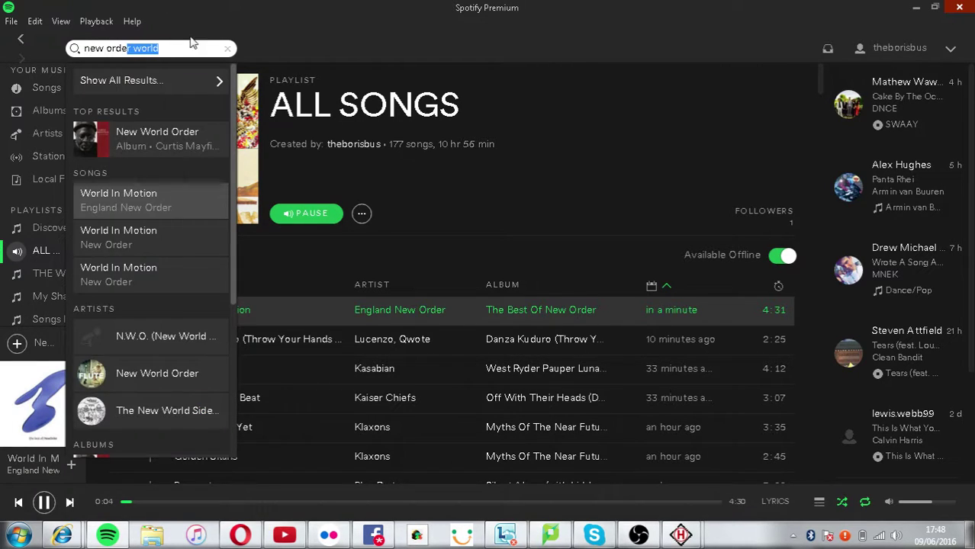
drag(190, 46, 2, 52)
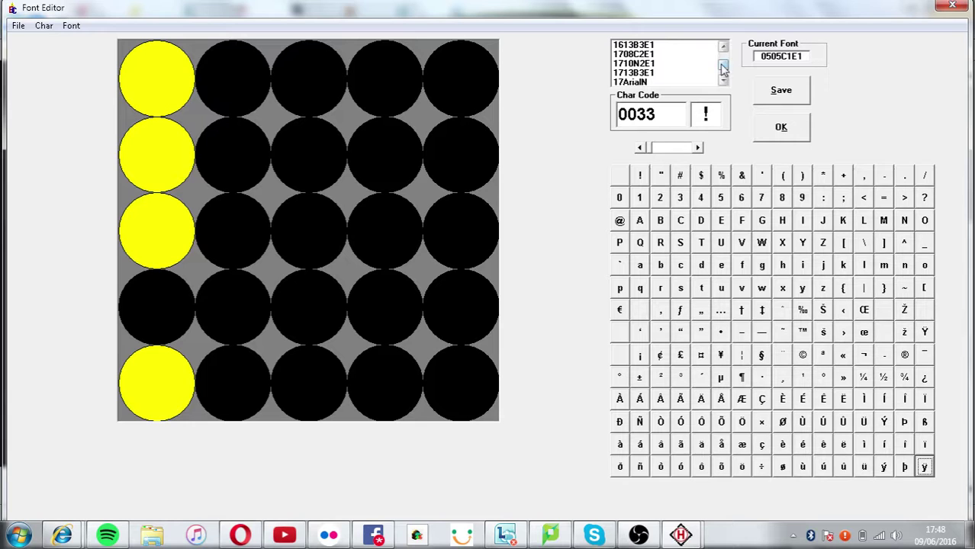
- Save the current font, reopen the font editor and load the 12new font
click(769, 89)
click(780, 126)
click(346, 80)
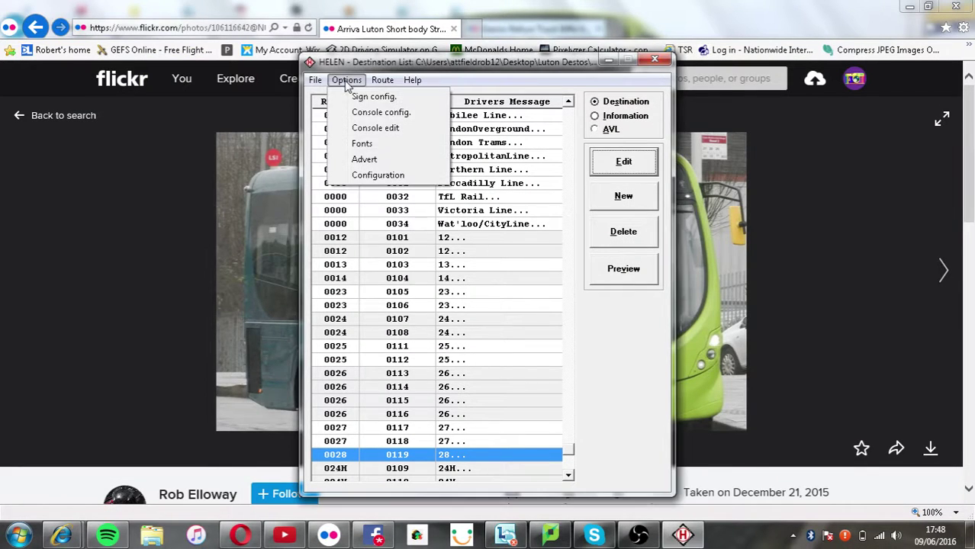
click(340, 144)
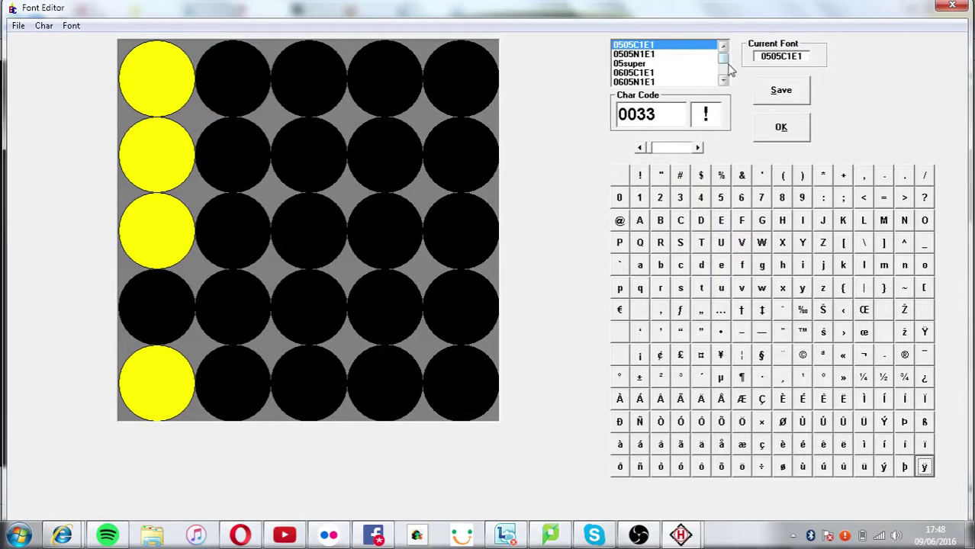
drag(724, 59, 726, 67)
click(723, 80)
click(723, 80)
click(723, 80)
click(723, 80)
click(723, 81)
click(632, 55)
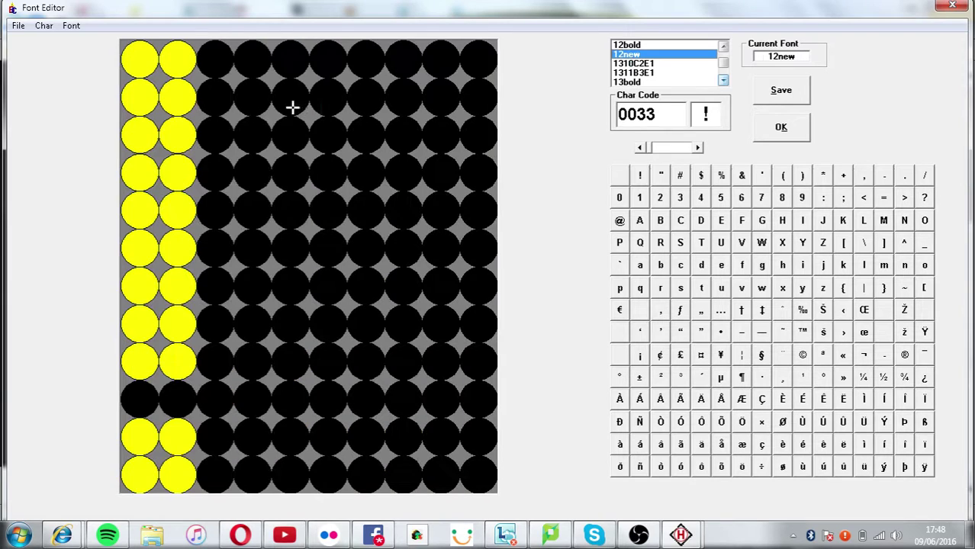
- Open the 12new ampersand (code 0038), relight its lower dots and clear the bottom row
click(660, 199)
click(648, 222)
click(662, 223)
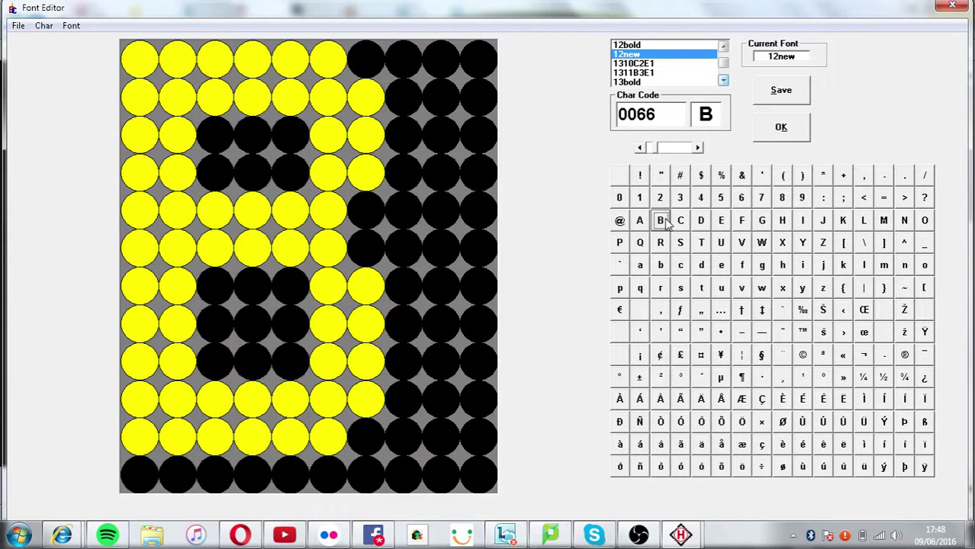
click(742, 176)
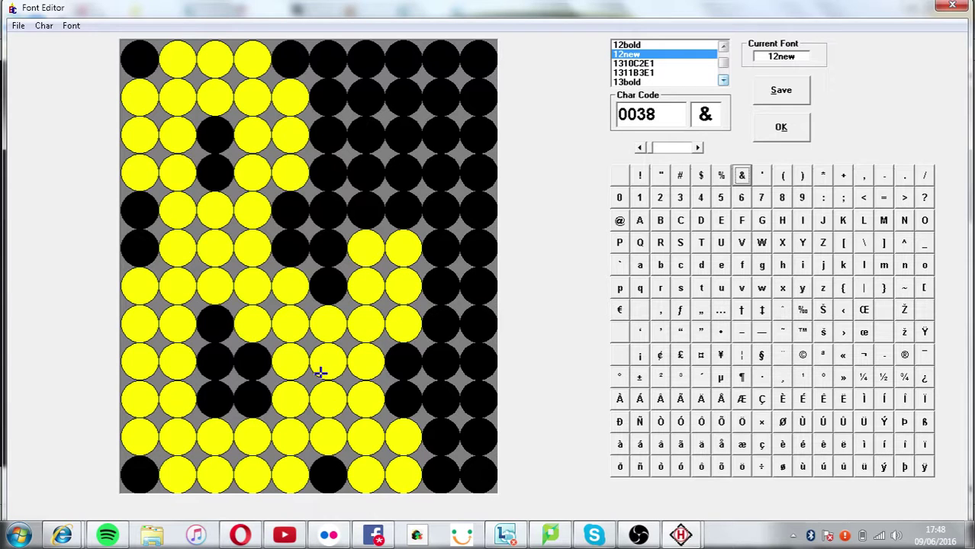
drag(222, 400, 274, 396)
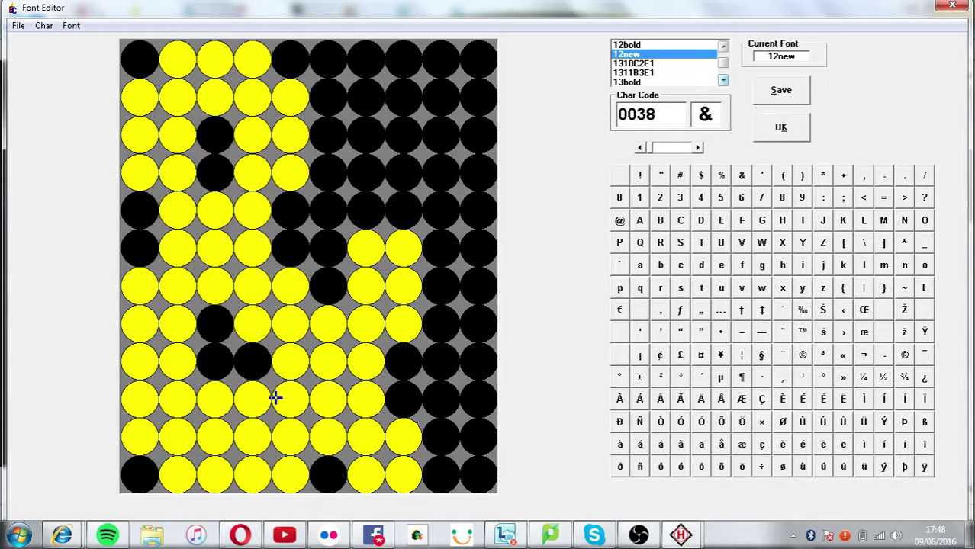
click(391, 401)
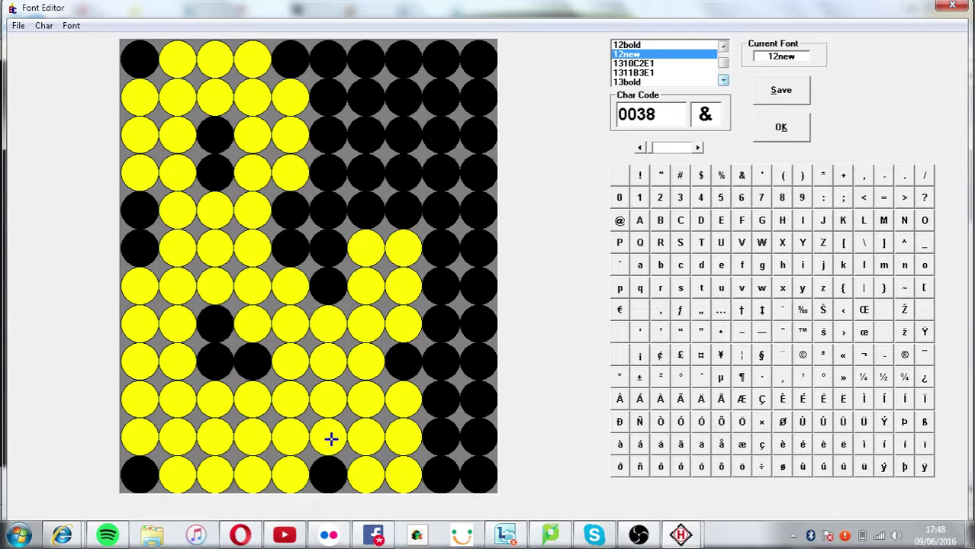
mouse_move(330, 439)
mouse_down()
mouse_move(320, 473)
mouse_move(152, 485)
mouse_move(139, 467)
mouse_move(137, 437)
mouse_up()
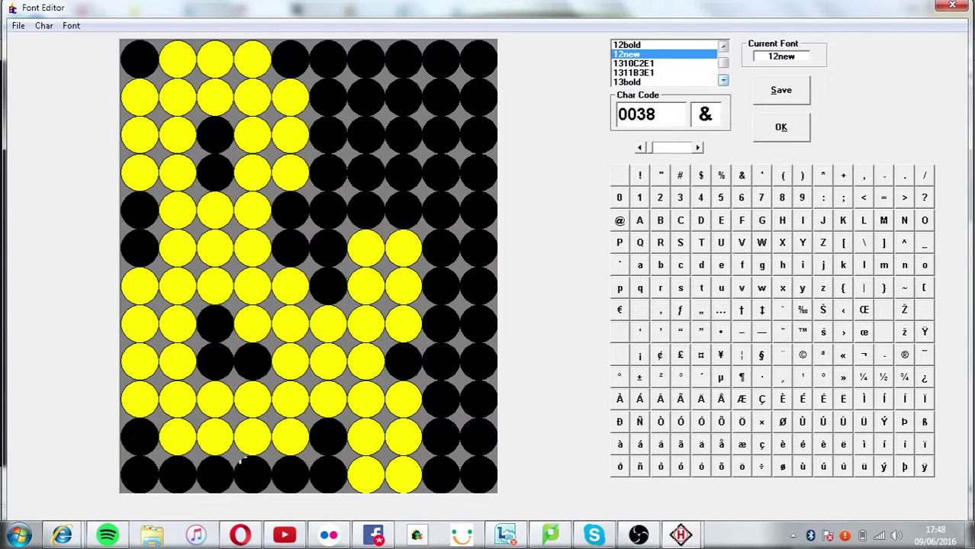
drag(295, 464, 450, 463)
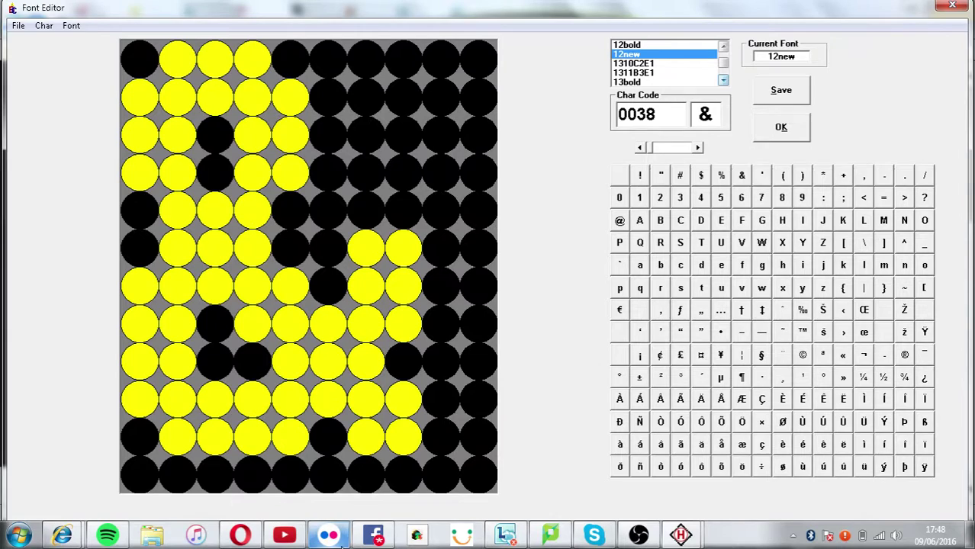
- Compare against the bus photo, then save the 12new font and close the editor
click(341, 539)
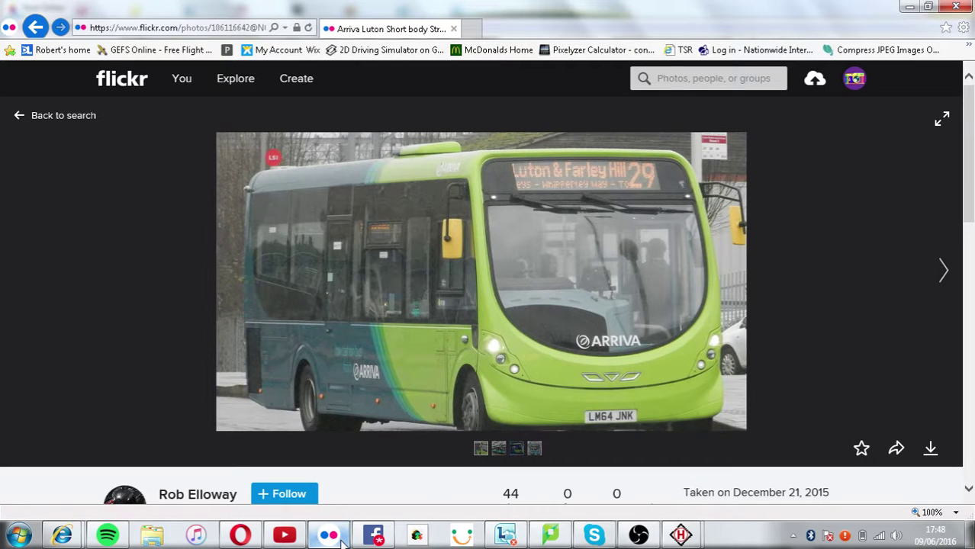
click(341, 539)
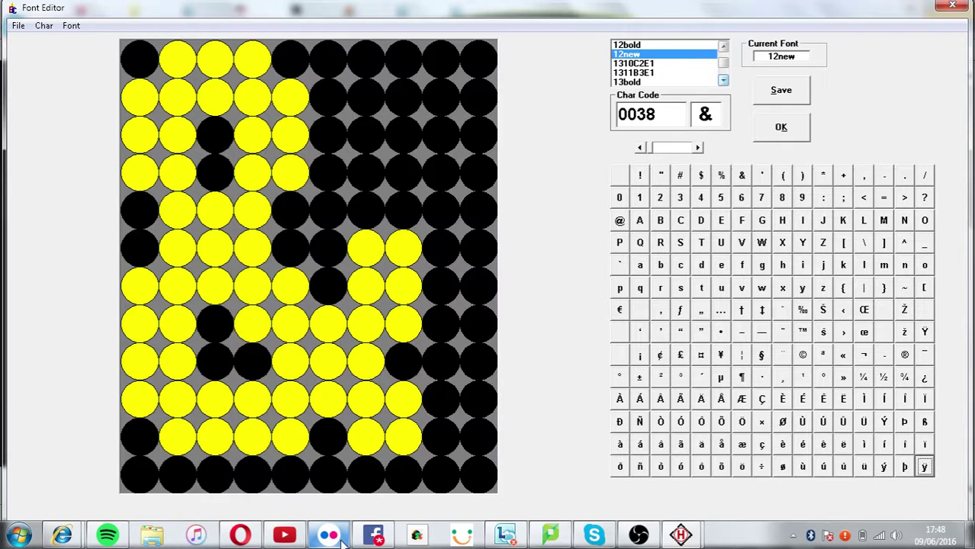
click(770, 97)
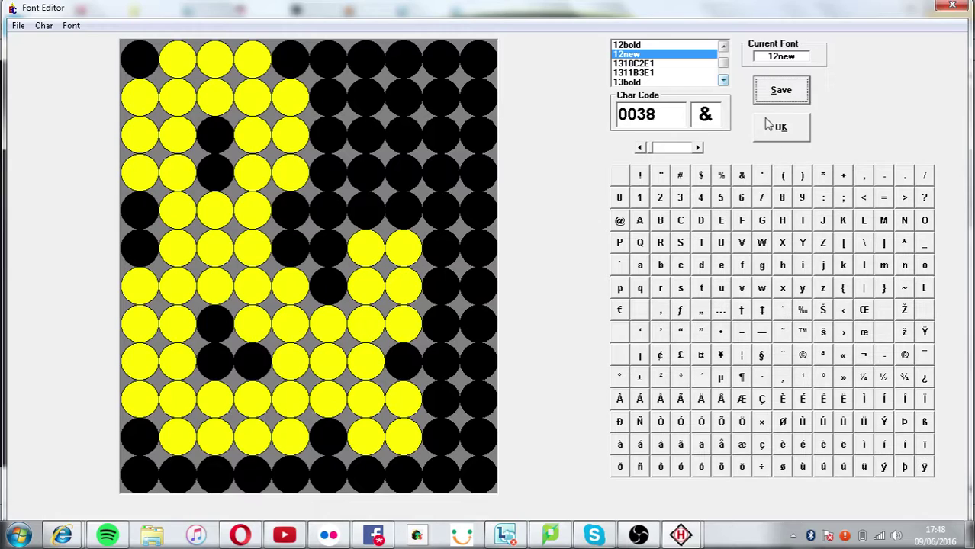
click(769, 127)
- Review the 12new font's parameters without changes and save the font
click(347, 79)
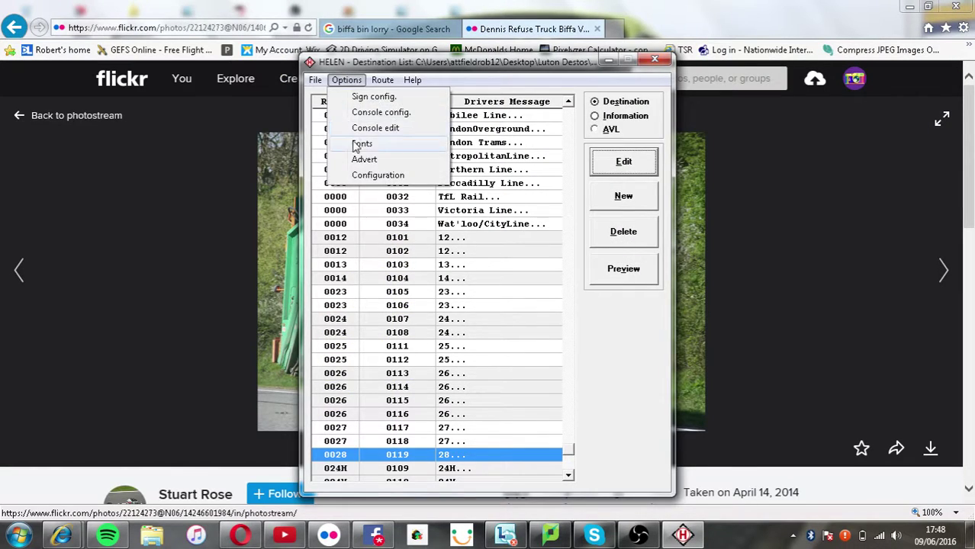
click(362, 144)
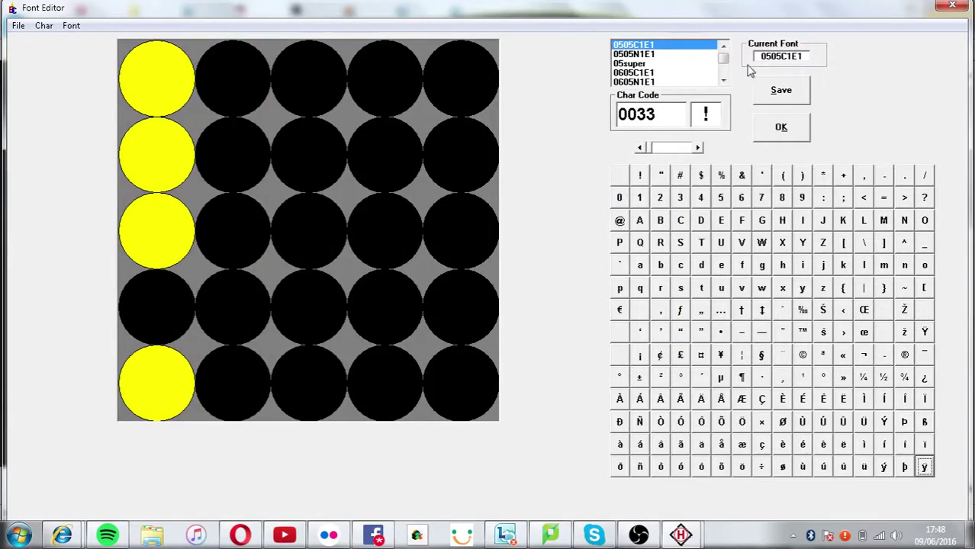
click(723, 72)
mouse_move(723, 72)
mouse_down()
mouse_move(723, 55)
mouse_move(725, 65)
mouse_up()
click(662, 63)
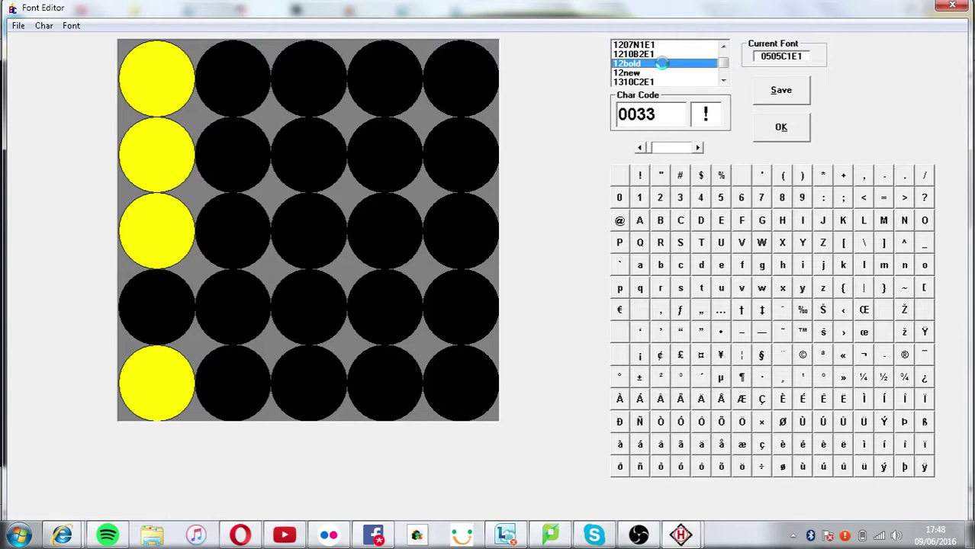
click(624, 72)
click(71, 25)
click(80, 40)
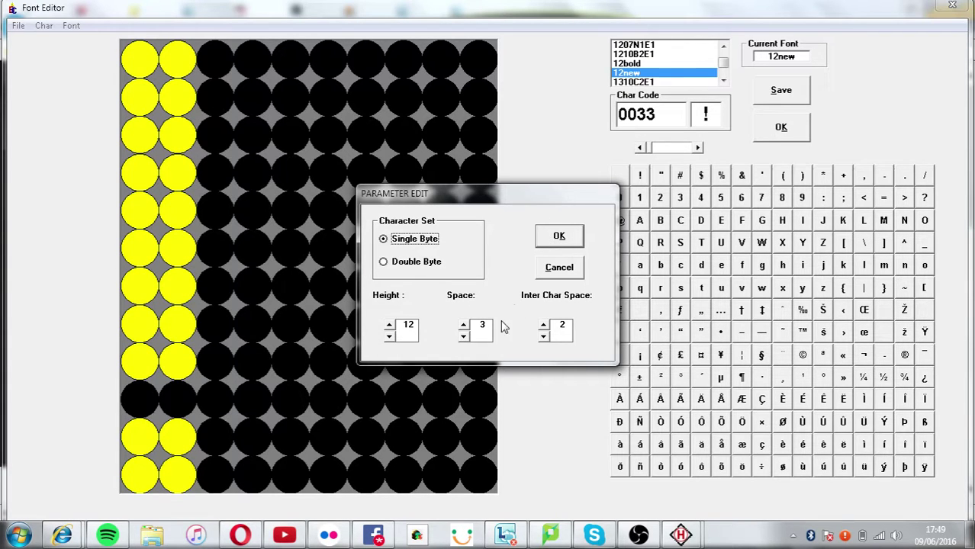
click(559, 236)
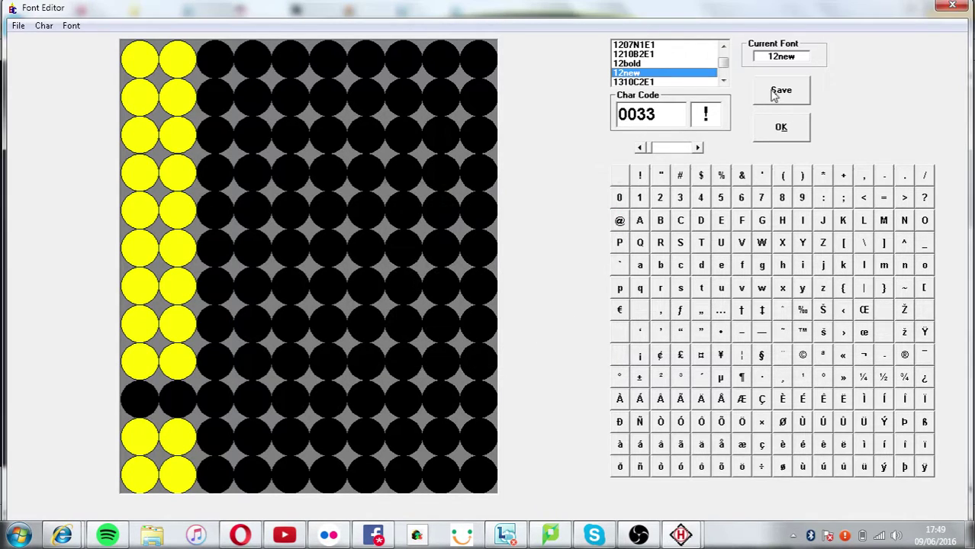
click(778, 92)
click(779, 126)
- Delete the final 'l' from route 28's first sign line, leaving 'Luton & Farley Hil', and save
click(609, 176)
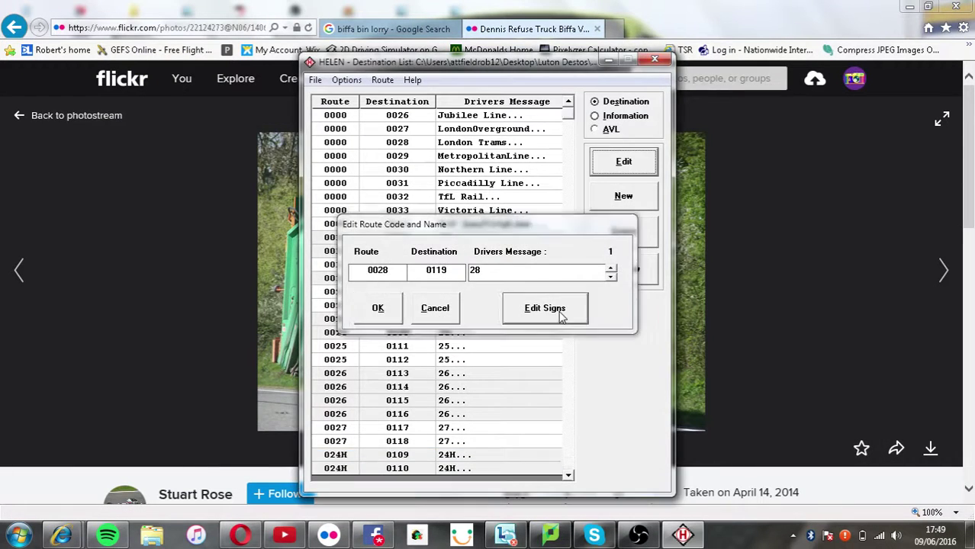
click(555, 309)
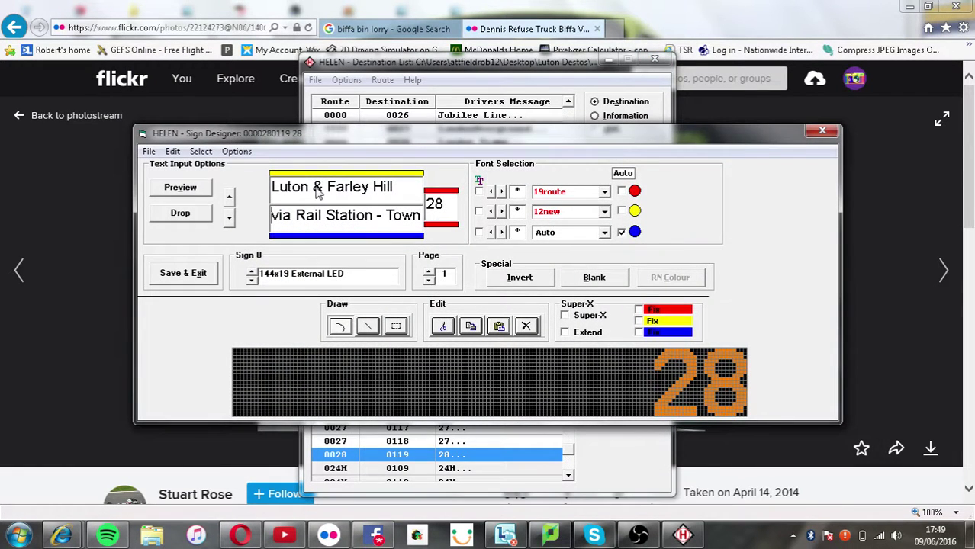
click(394, 189)
key(BackSpace)
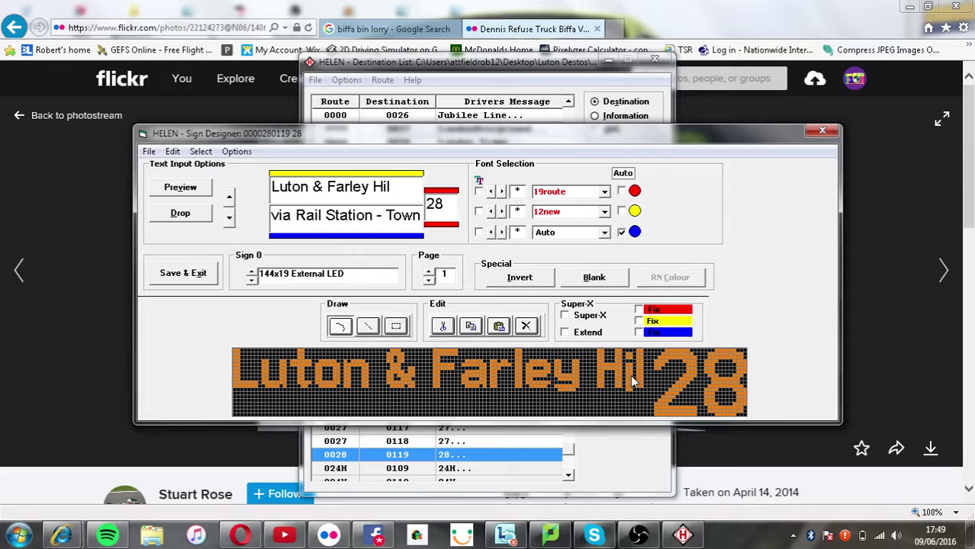
click(183, 273)
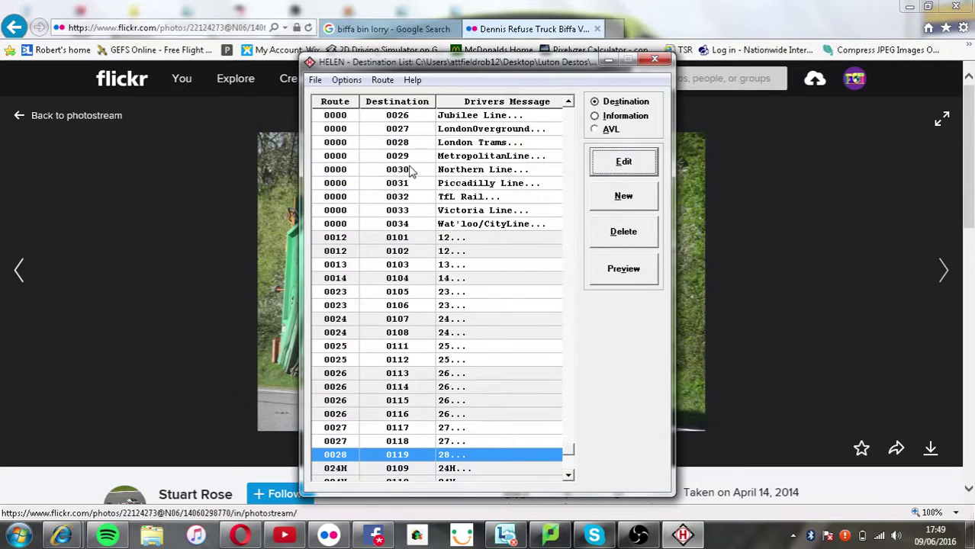
- Load the 12new font, shift its lowercase i up one row, and save
click(346, 80)
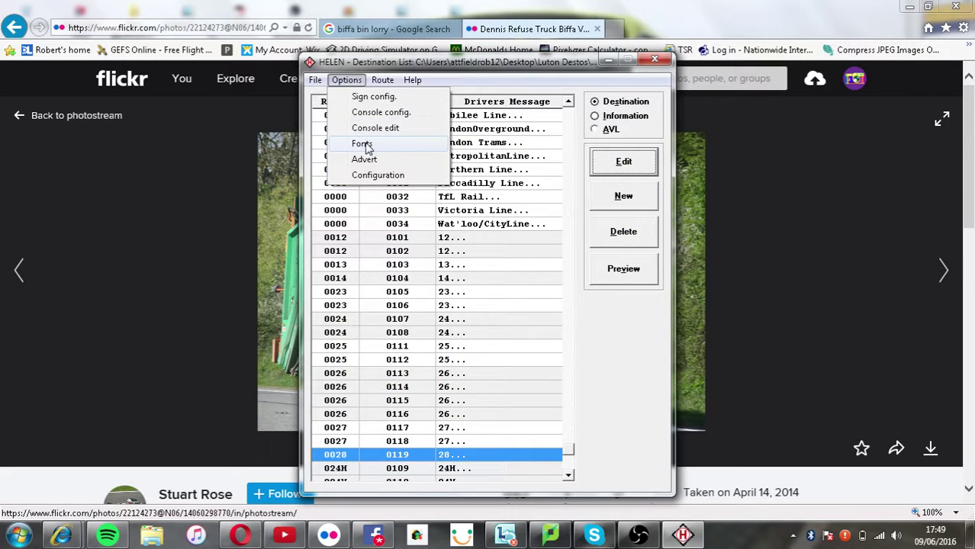
click(366, 142)
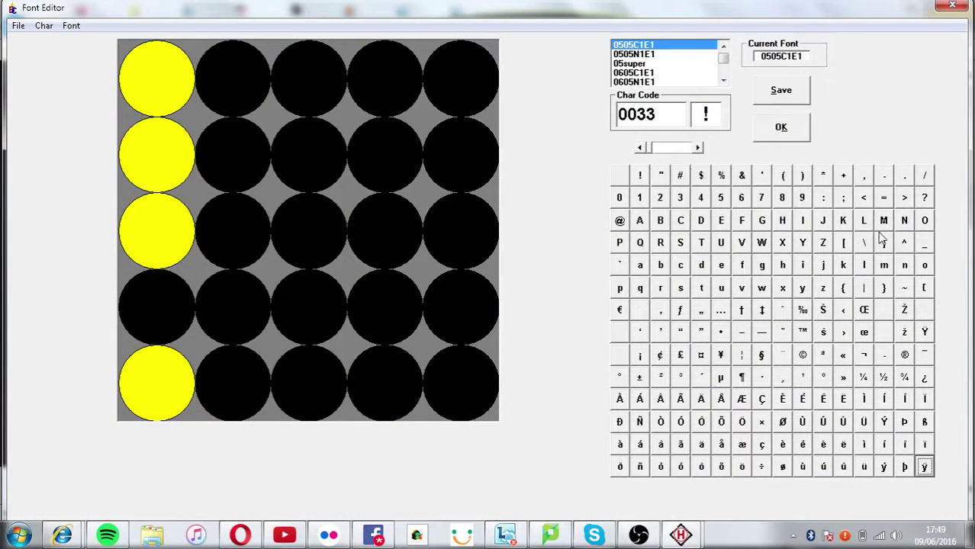
click(803, 222)
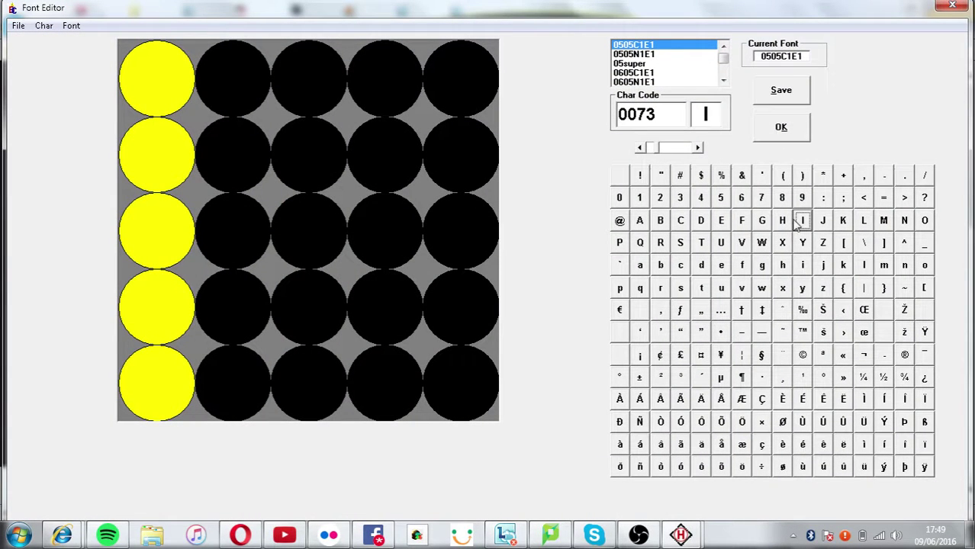
click(801, 267)
drag(723, 55, 721, 61)
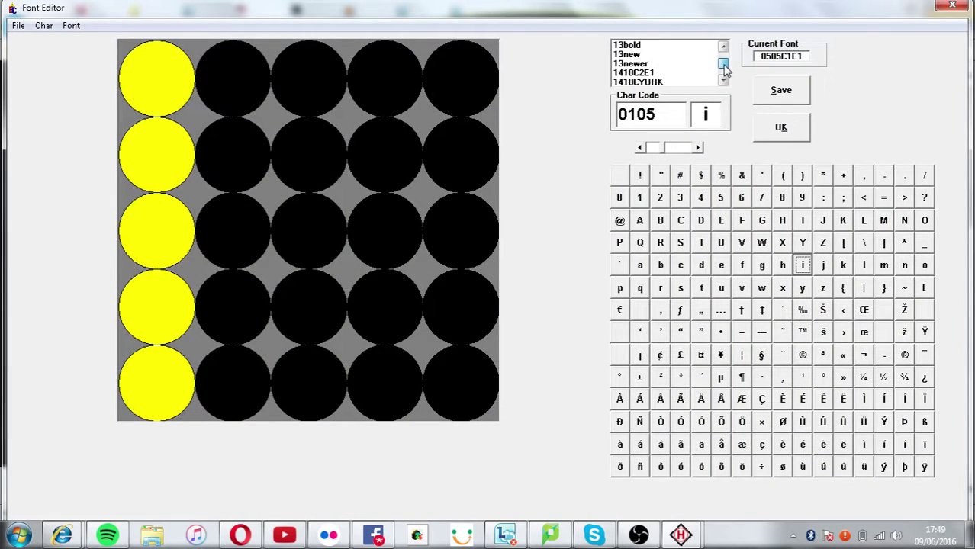
scroll(720, 52, up, 3)
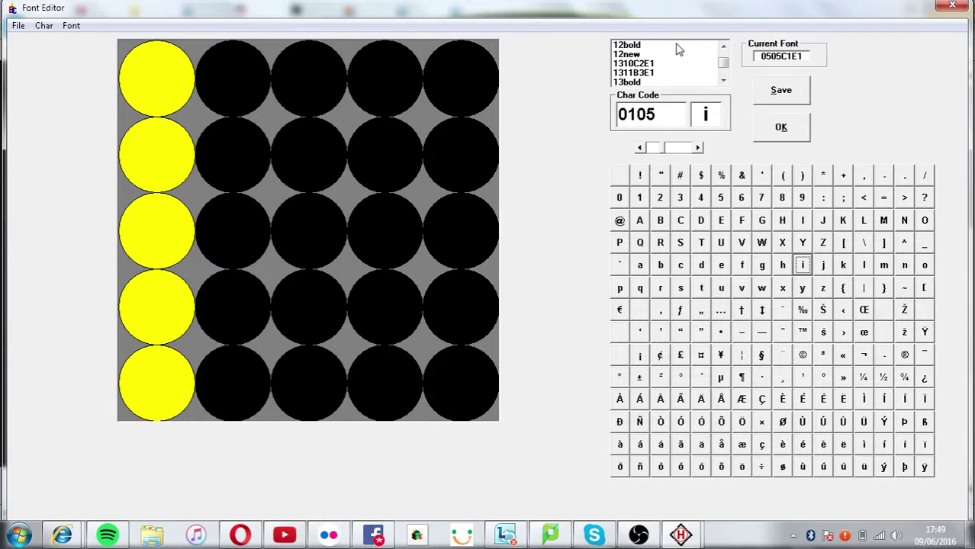
click(663, 45)
click(662, 64)
click(661, 54)
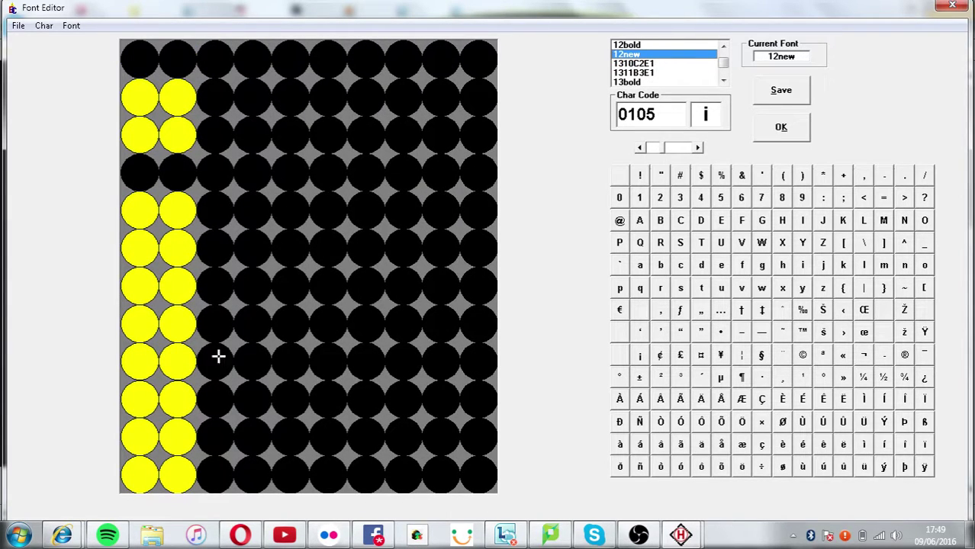
key(Up)
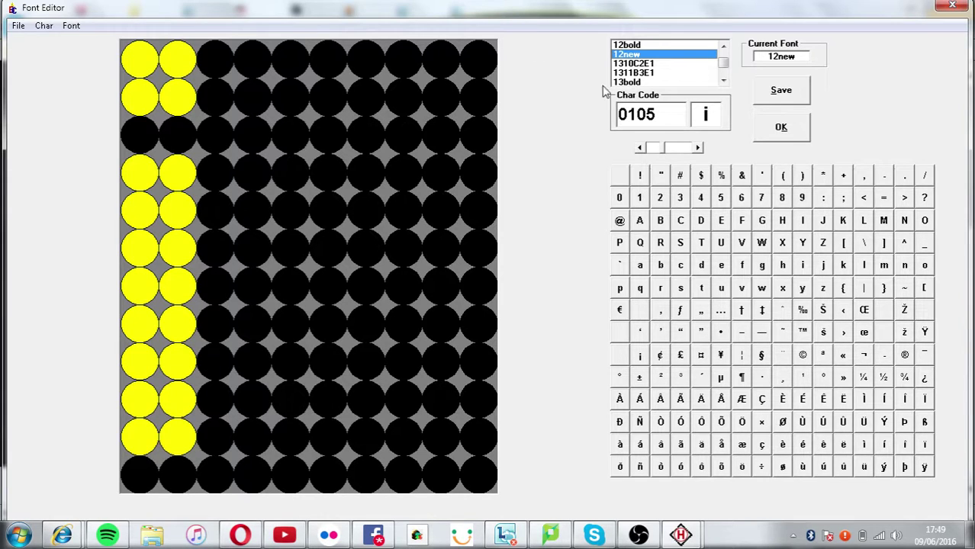
click(773, 93)
- Lower the 12new font's inter-character spacing from 2 to 1
click(72, 27)
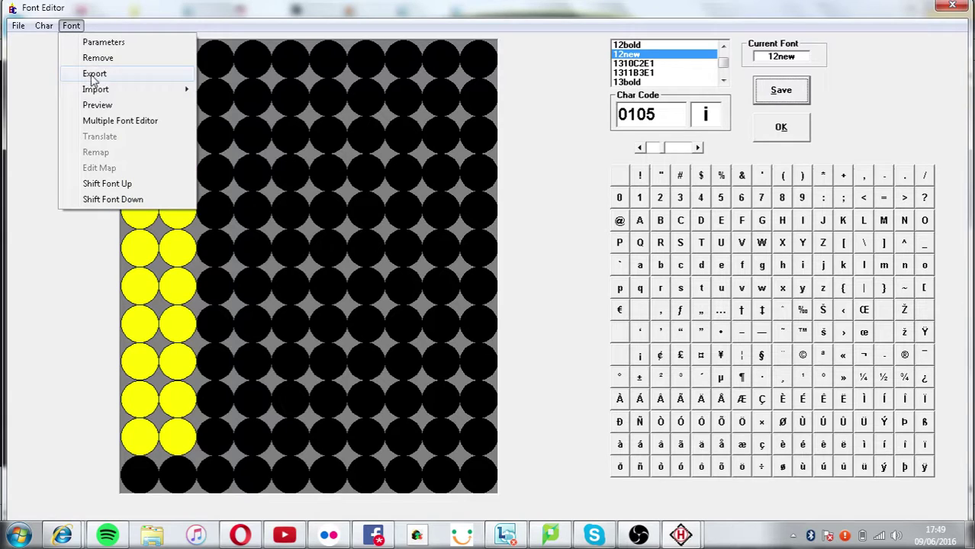
click(96, 43)
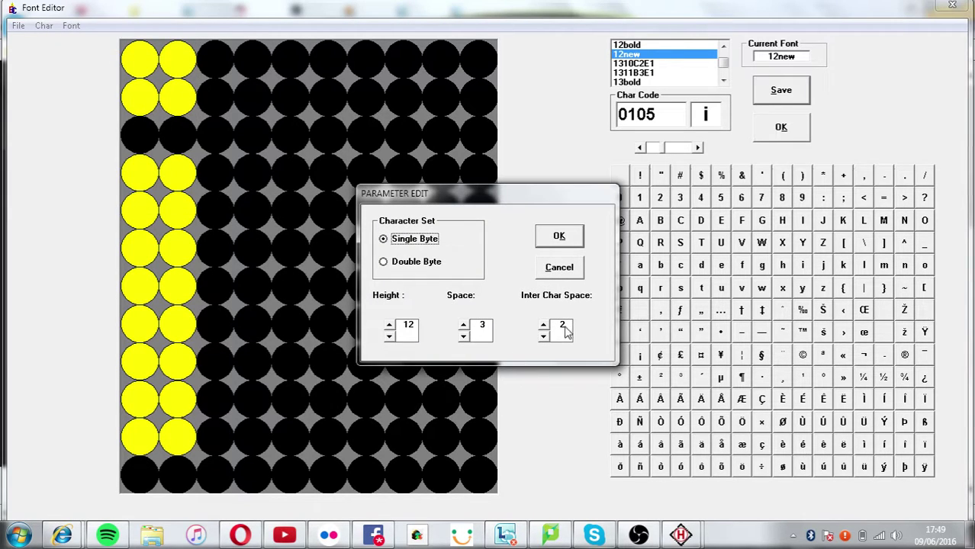
click(543, 337)
click(559, 236)
- Reopen the route 28 sign designer and add the missing 'l' to the first text line
click(780, 126)
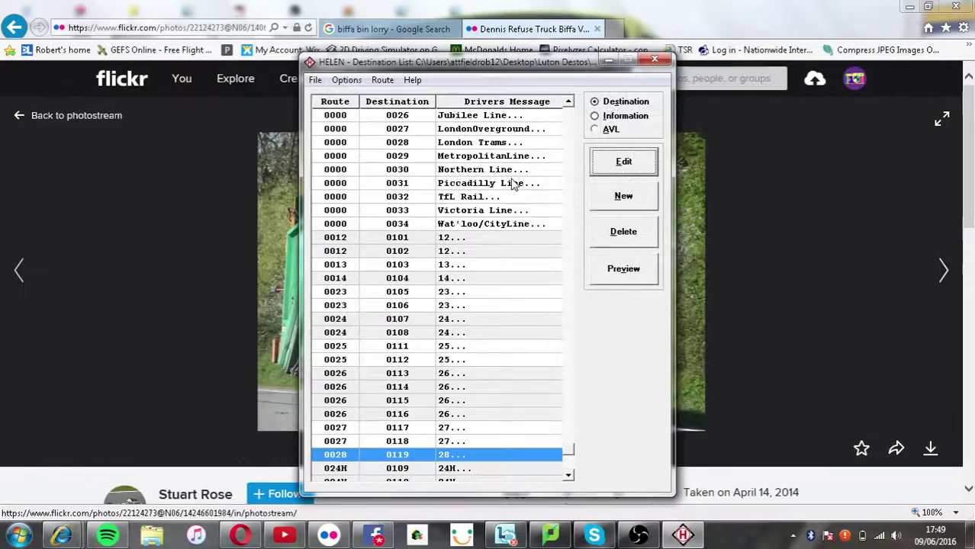
click(599, 167)
click(515, 313)
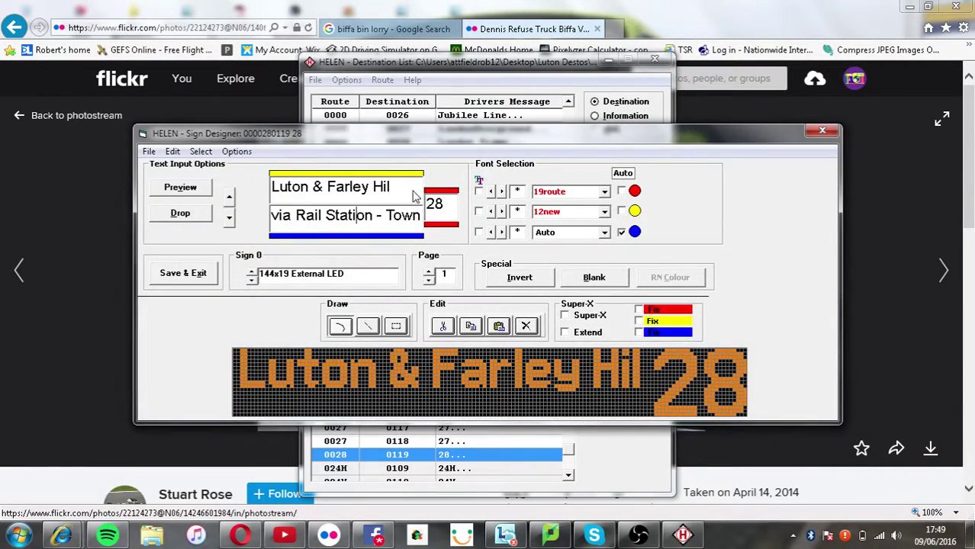
click(403, 199)
text(l)
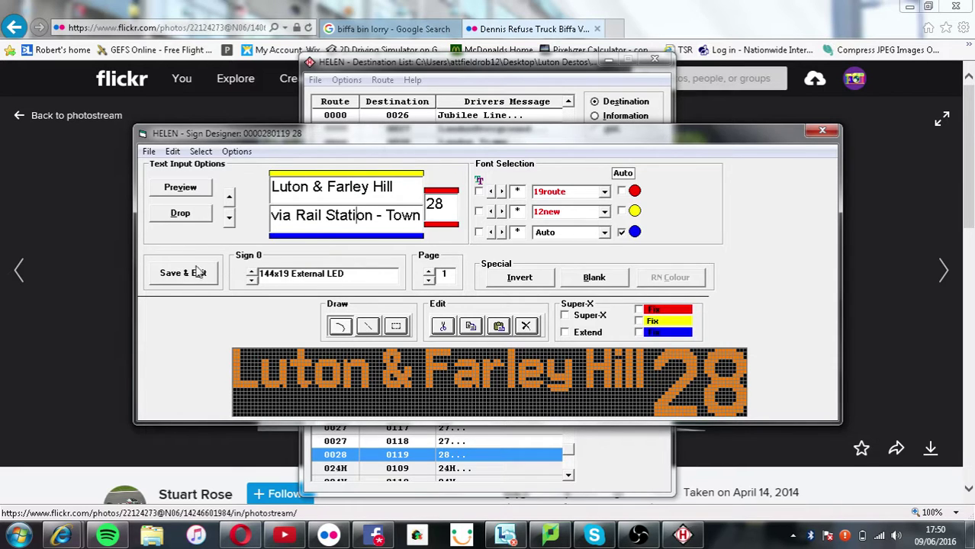
- Give the 32x17 route number sign the 17route font, then step back to Sign 0
click(252, 271)
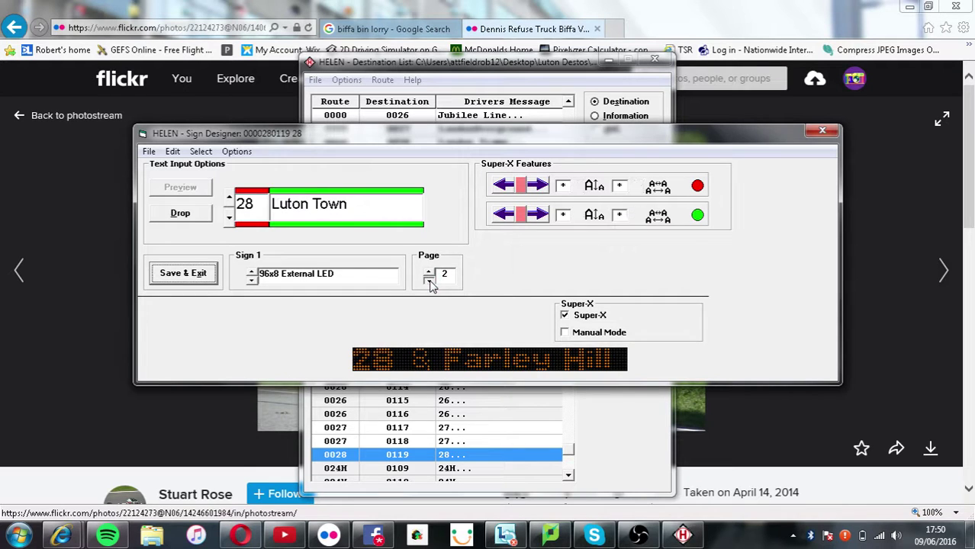
click(252, 270)
click(572, 211)
scroll(564, 212, down, 1)
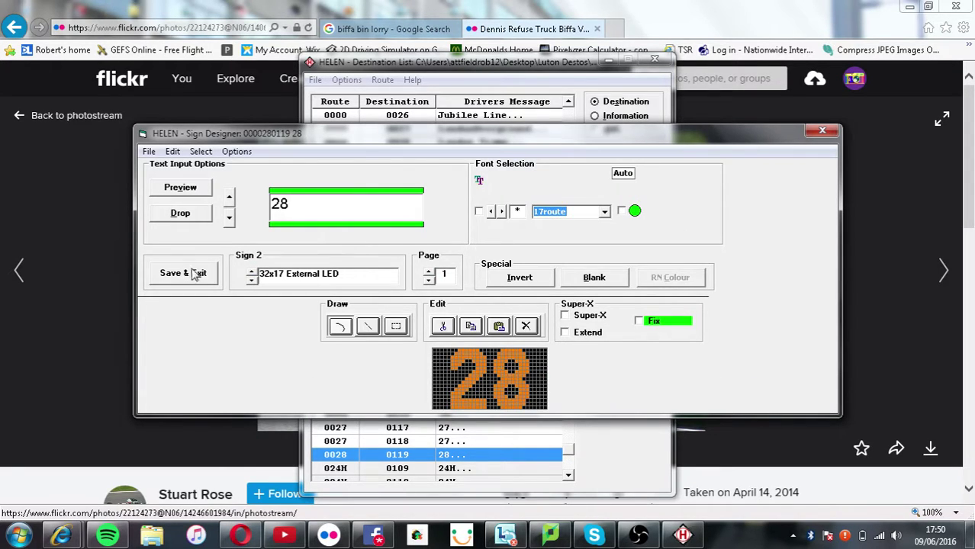
click(251, 279)
click(252, 279)
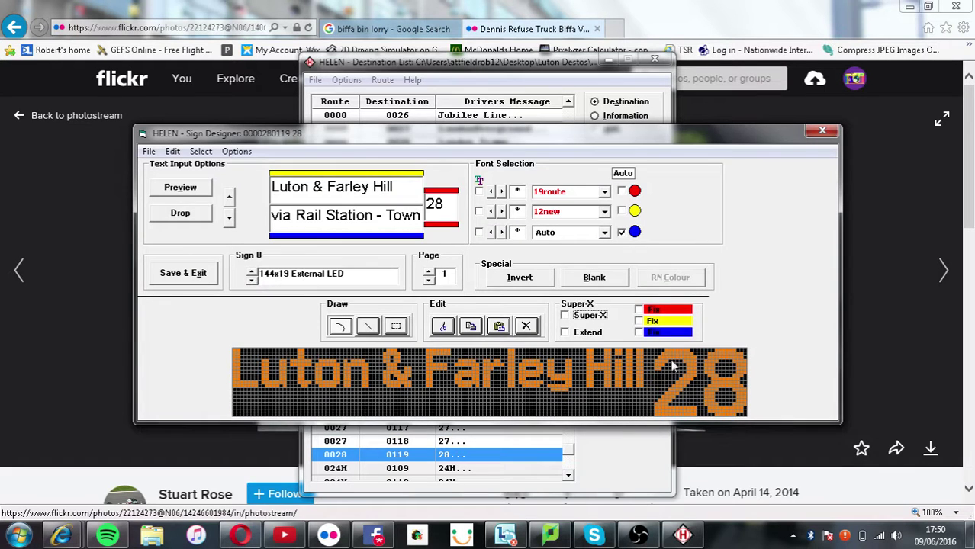
- Close the bin lorry browser tab, check the Arriva bus photo, and return to HELEN
click(457, 55)
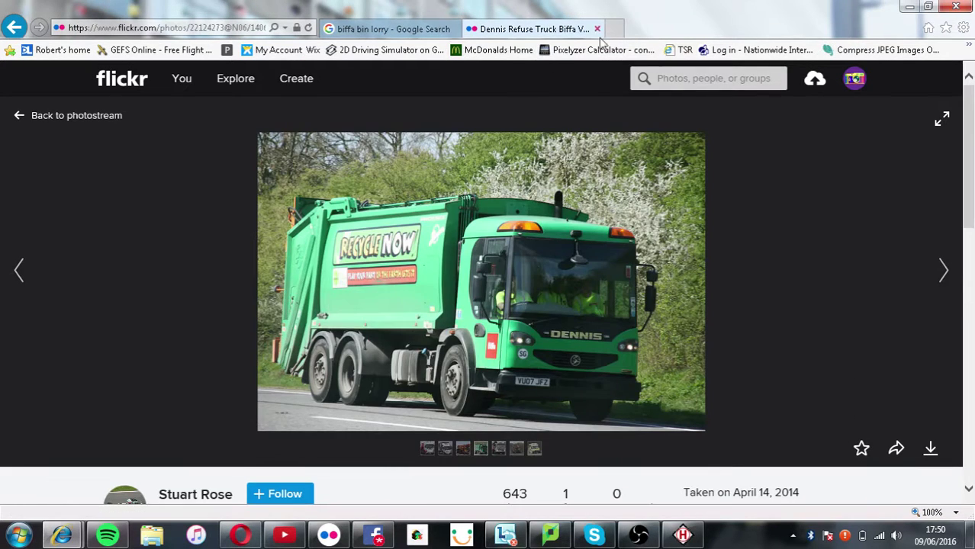
click(453, 29)
click(329, 536)
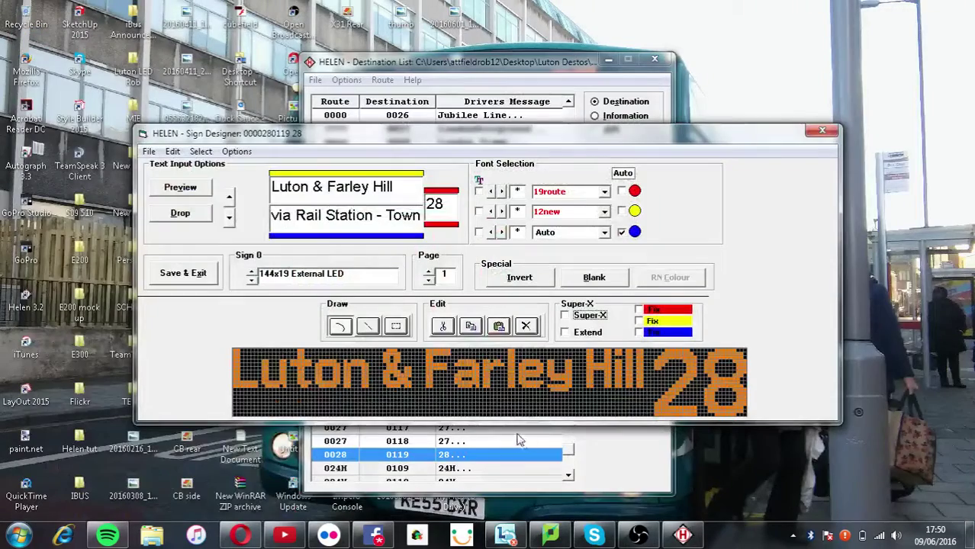
click(329, 536)
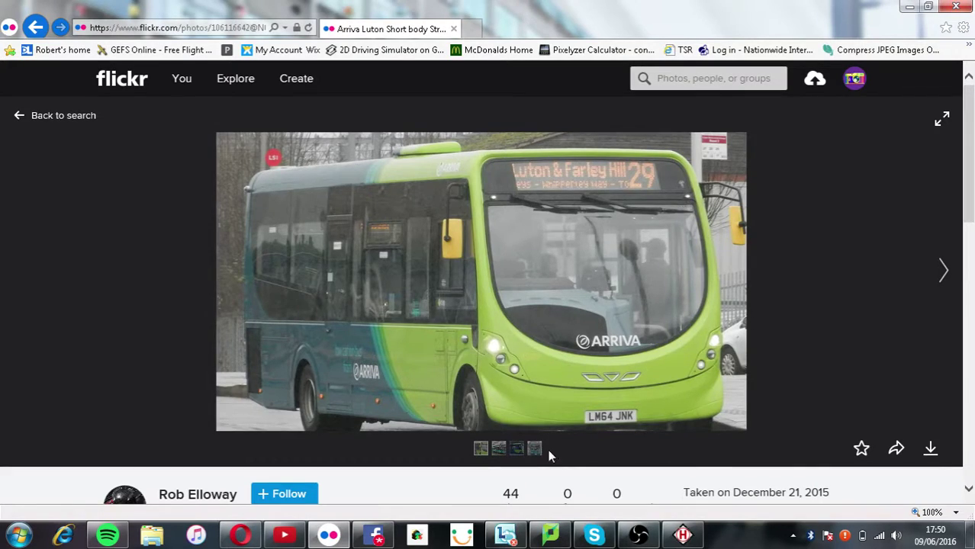
click(696, 538)
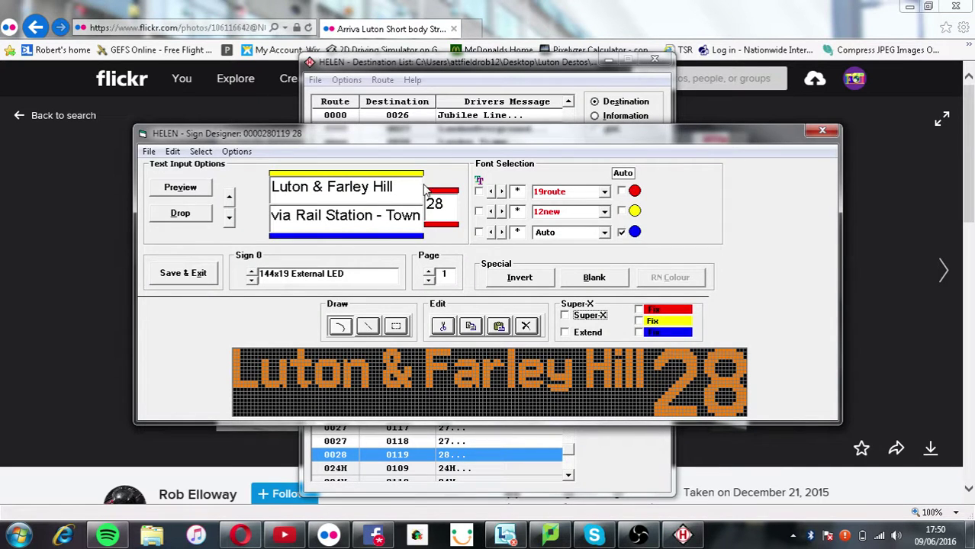
- Save the 28 sign, raise the top field height to 13, and reopen route 0028's sign
click(204, 274)
click(347, 80)
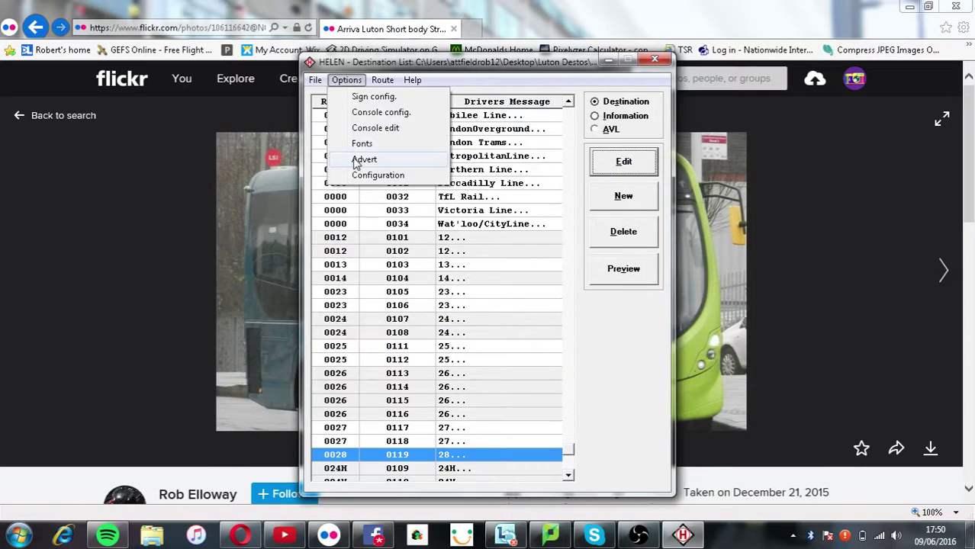
click(373, 97)
click(417, 370)
click(417, 371)
click(628, 122)
click(612, 160)
click(575, 308)
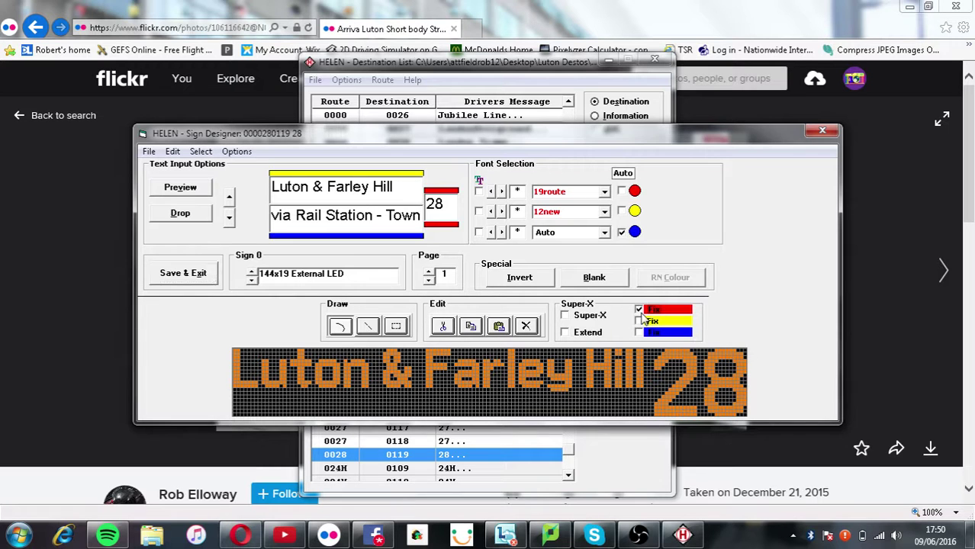
- Enable Super-X manual mode, insert \maxsp30 before the via-line code, and save the sign
click(586, 316)
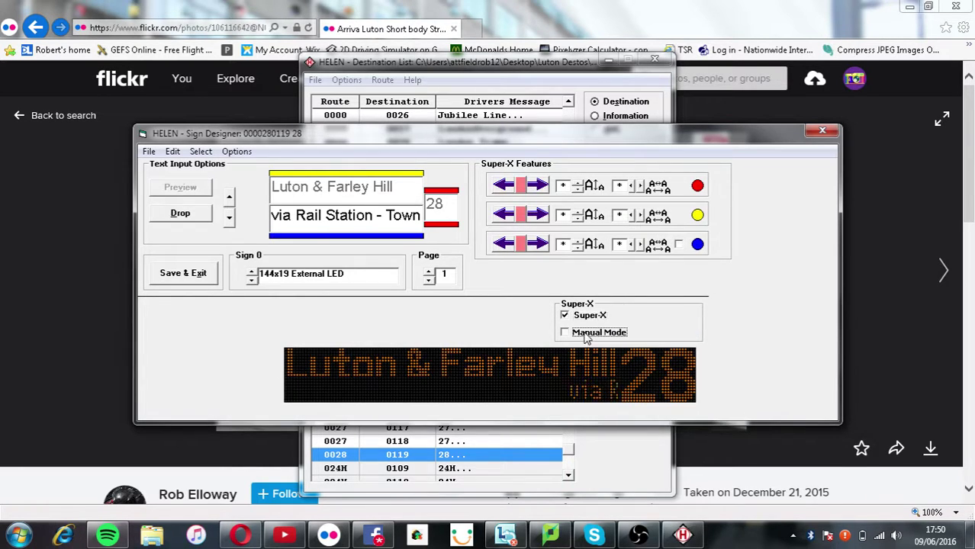
click(584, 335)
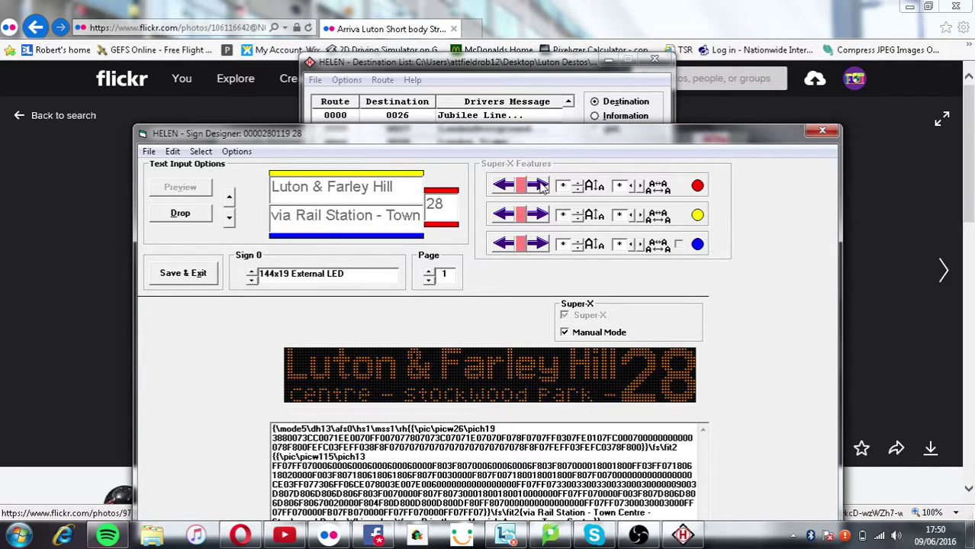
key(alt+Tab)
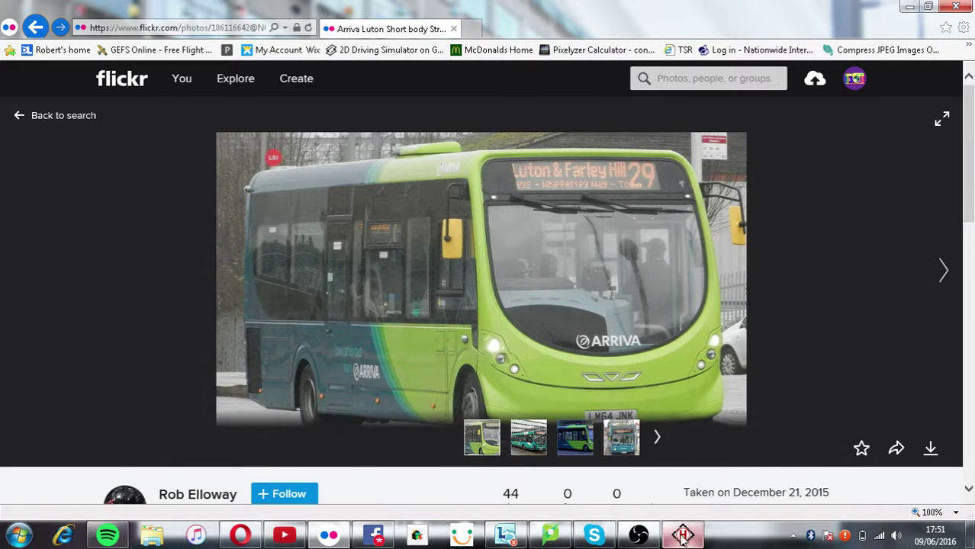
key(alt+Tab)
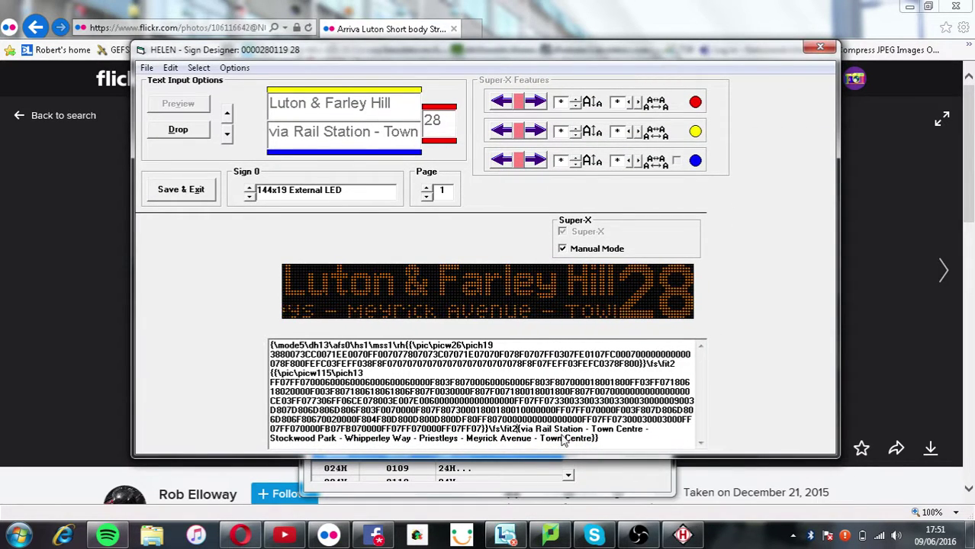
text(\maxsp)
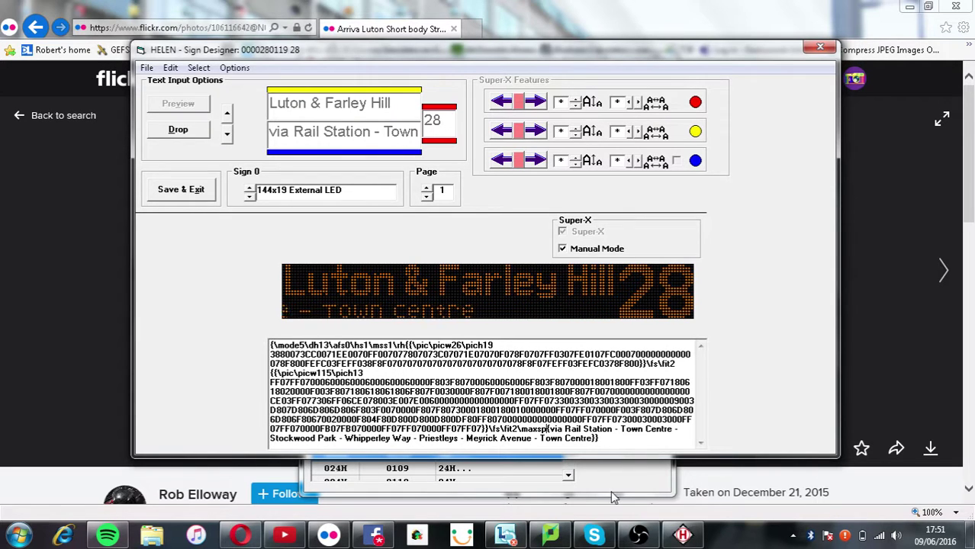
text(30)
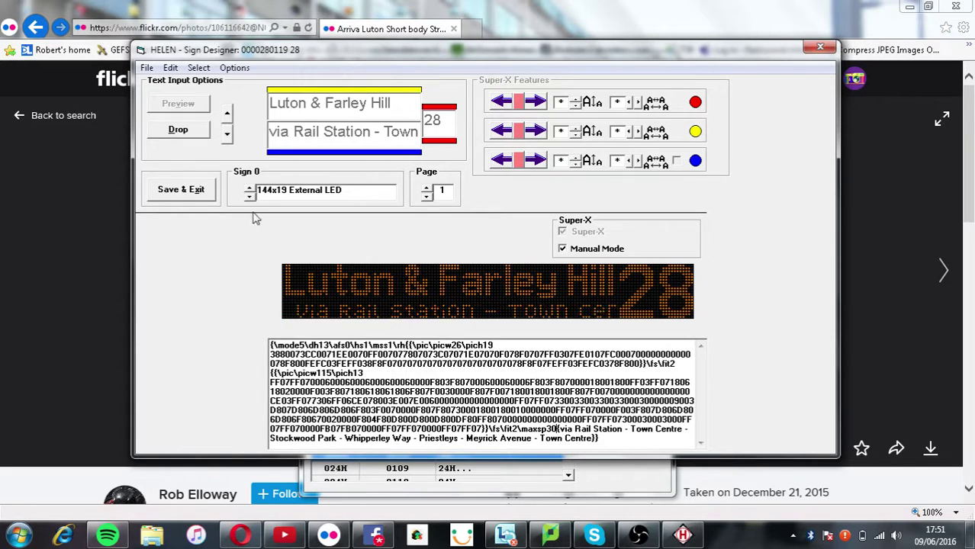
click(181, 189)
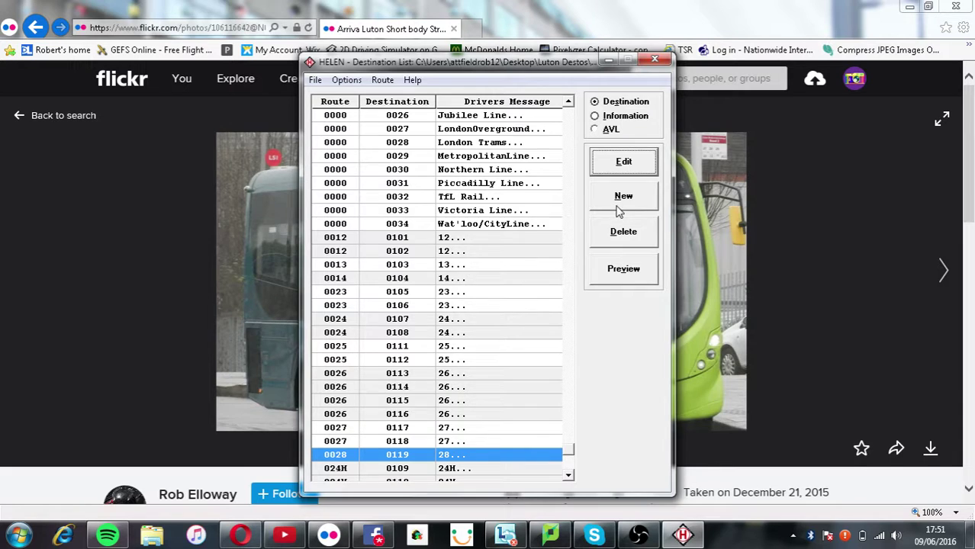
- Lower the top field height back to 11 in the sign configuration
click(619, 209)
click(608, 202)
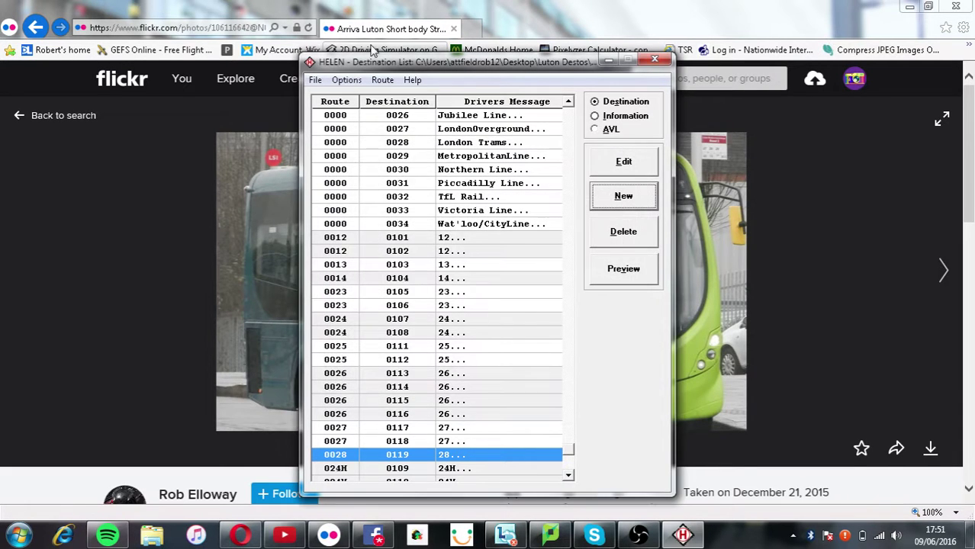
click(346, 79)
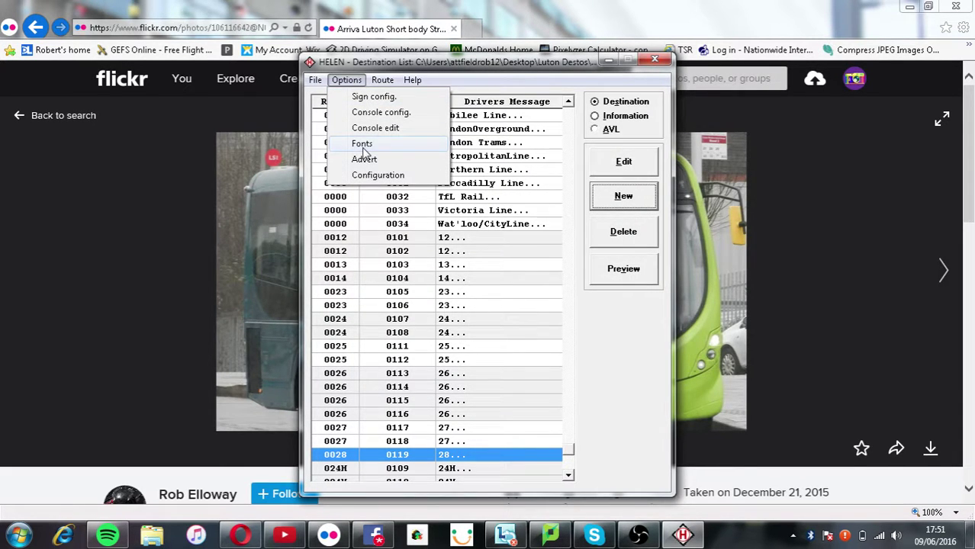
click(374, 98)
click(414, 379)
click(414, 379)
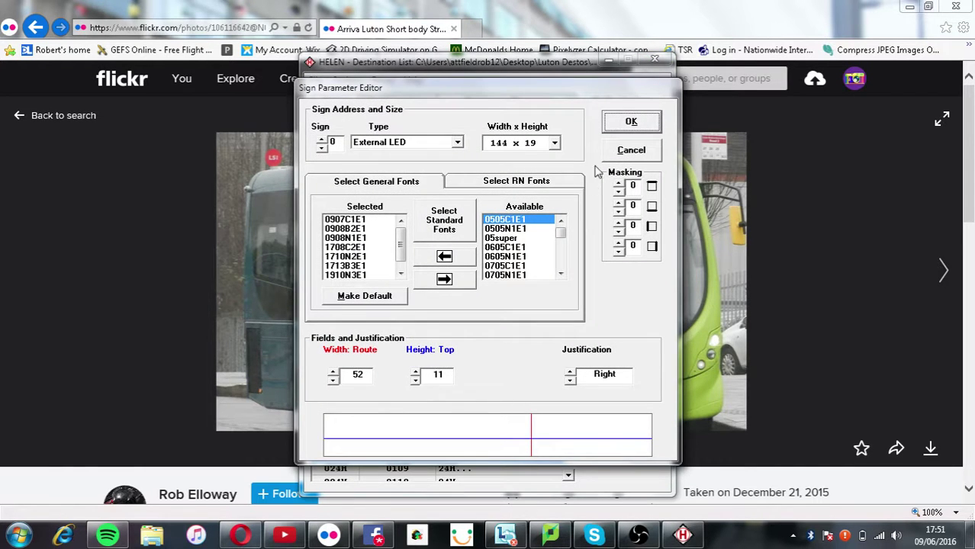
click(619, 125)
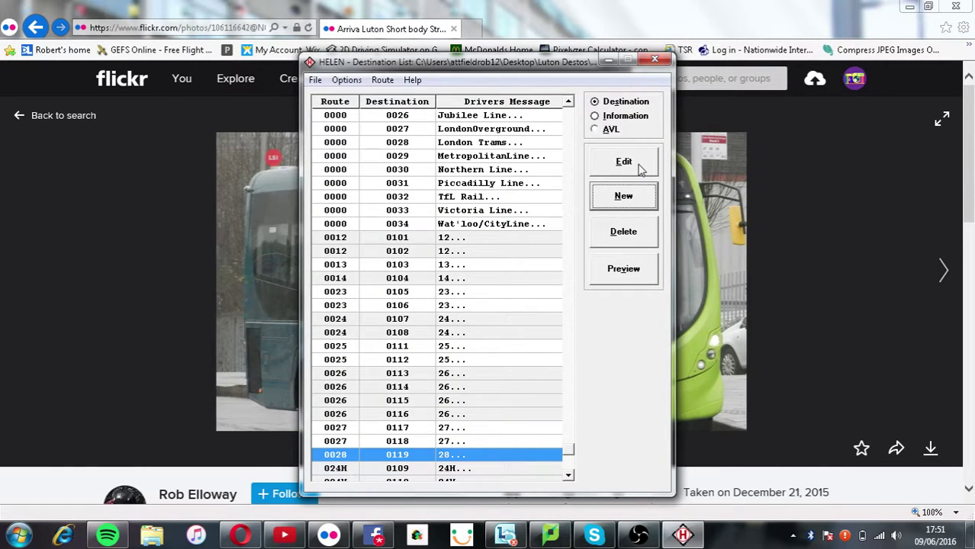
- Create a new entry with route 28 and destination 0120, then switch to Spotify
click(625, 196)
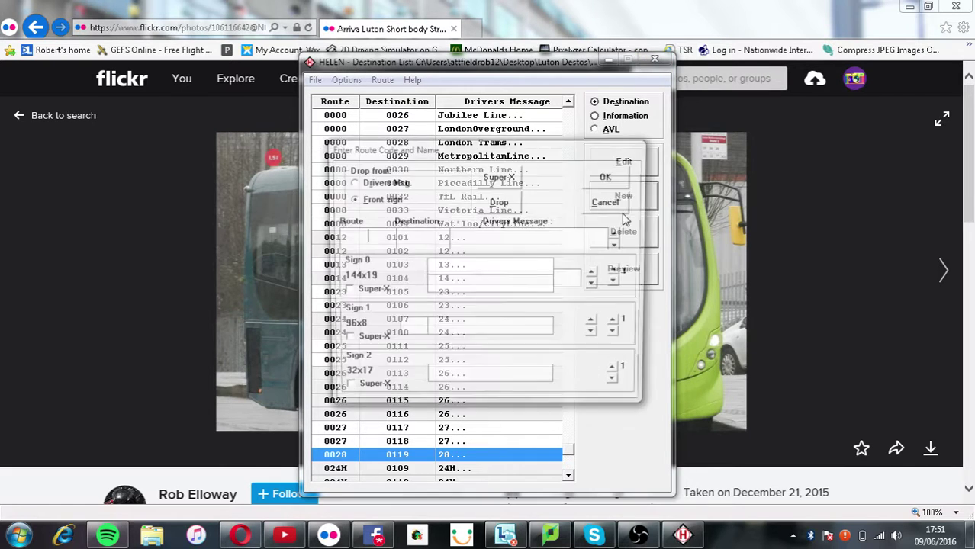
text(28)
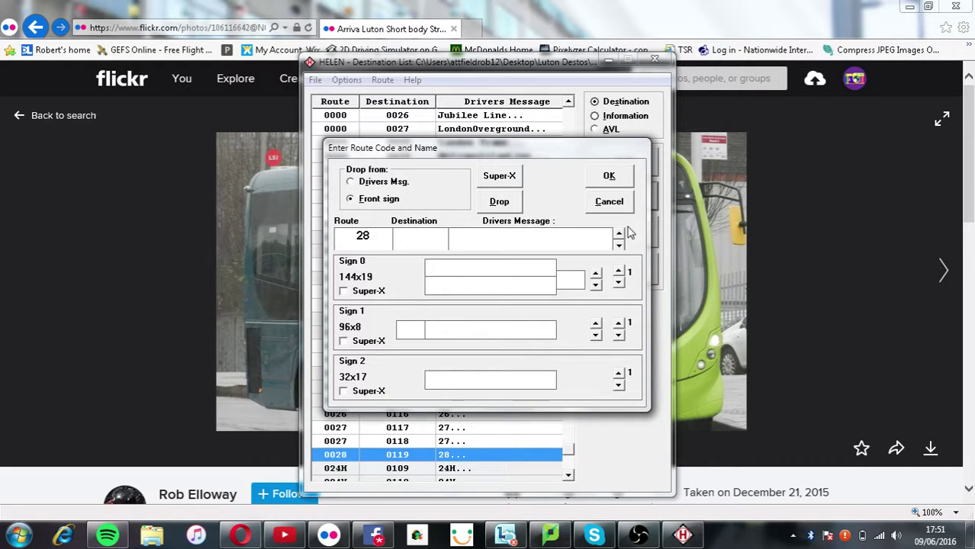
key(Tab)
text(0120)
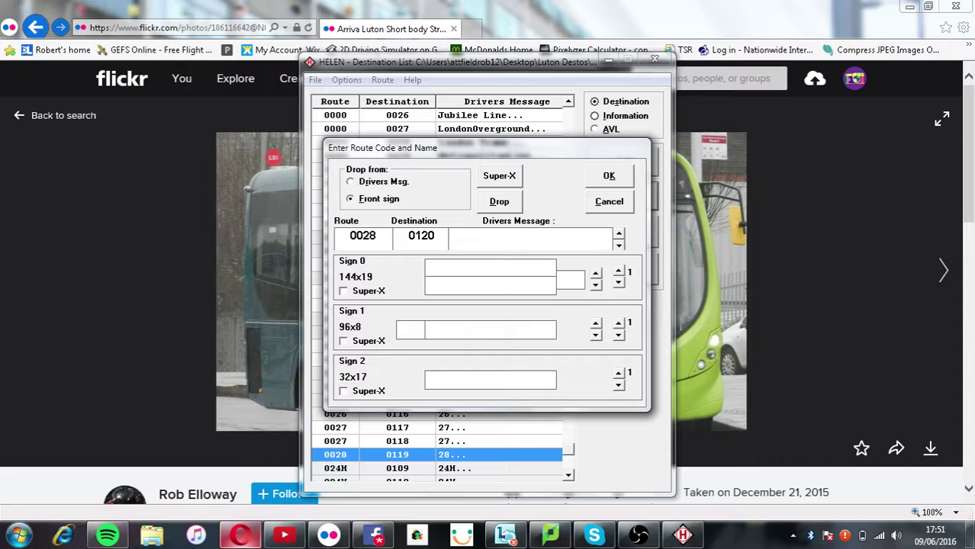
click(107, 536)
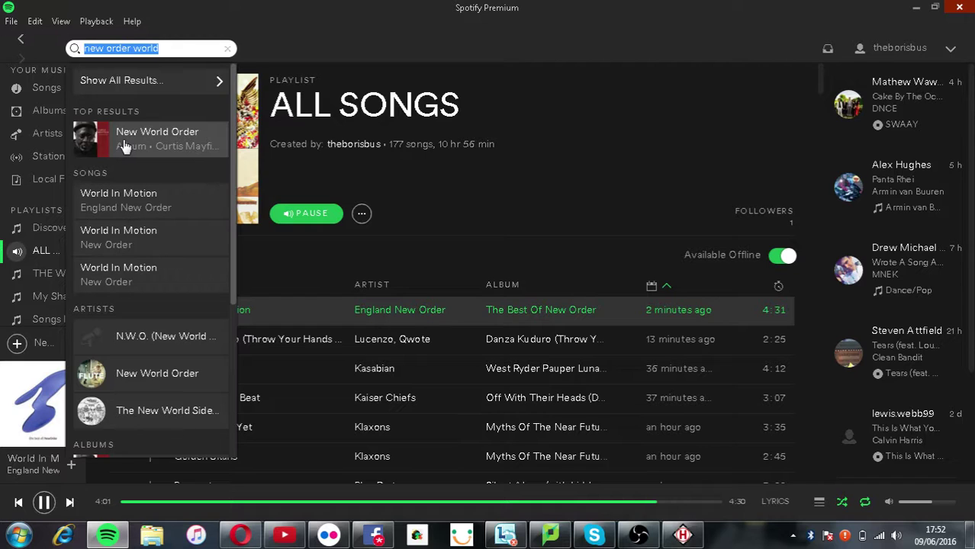
- Search 'wombl' and add The Wombles' The Wombling Song to the ALL SONGS playlist
text(womb)
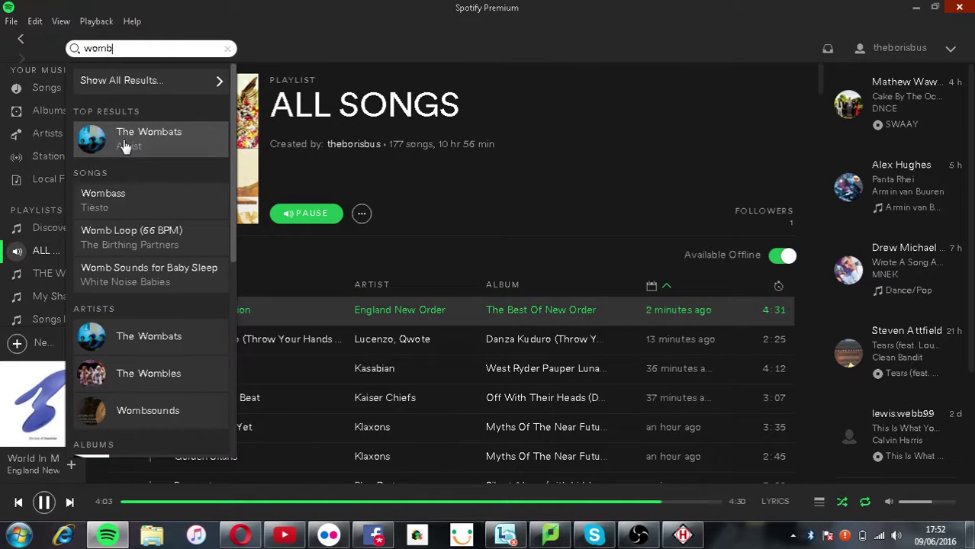
text(l)
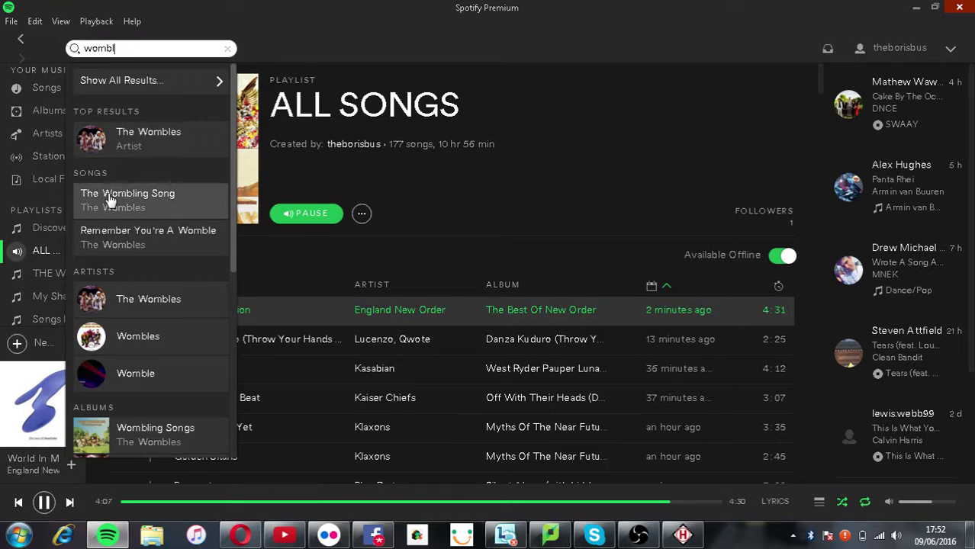
click(119, 147)
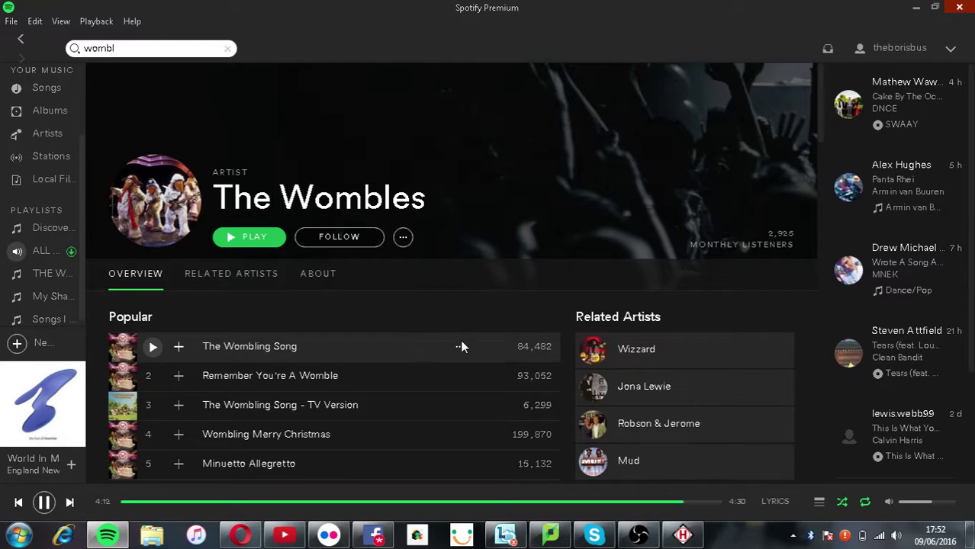
click(462, 341)
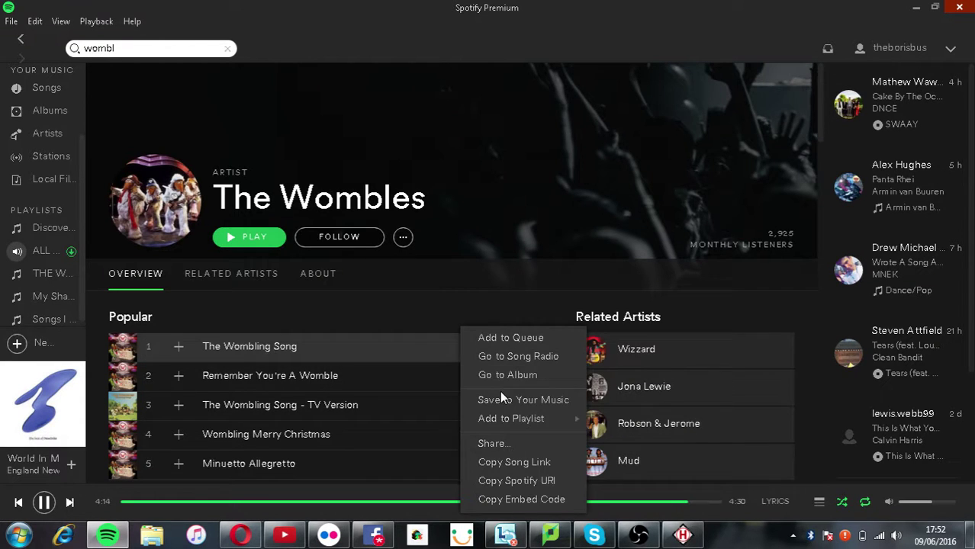
mouse_move(523, 417)
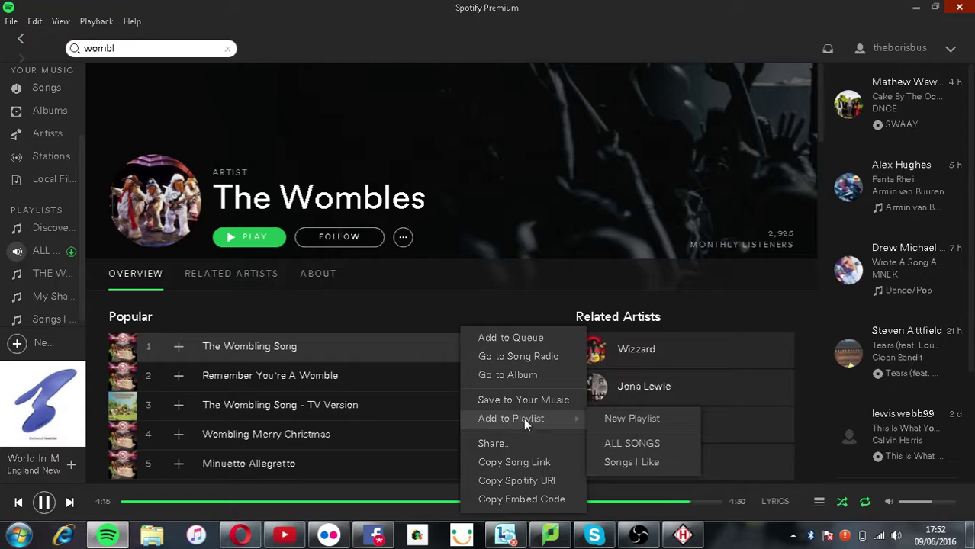
click(647, 441)
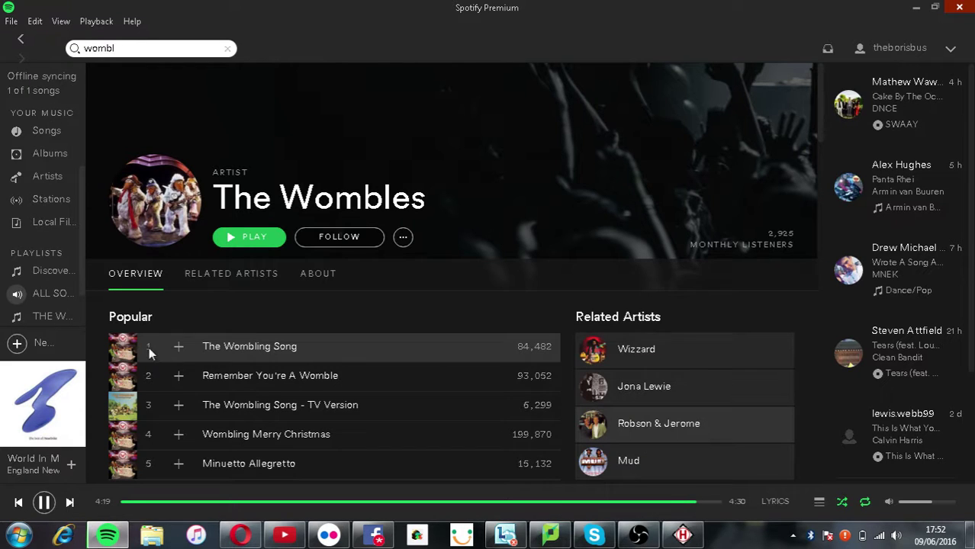
- Play The Wombling Song from ALL SONGS and hide Spotify to show the desktop
click(65, 293)
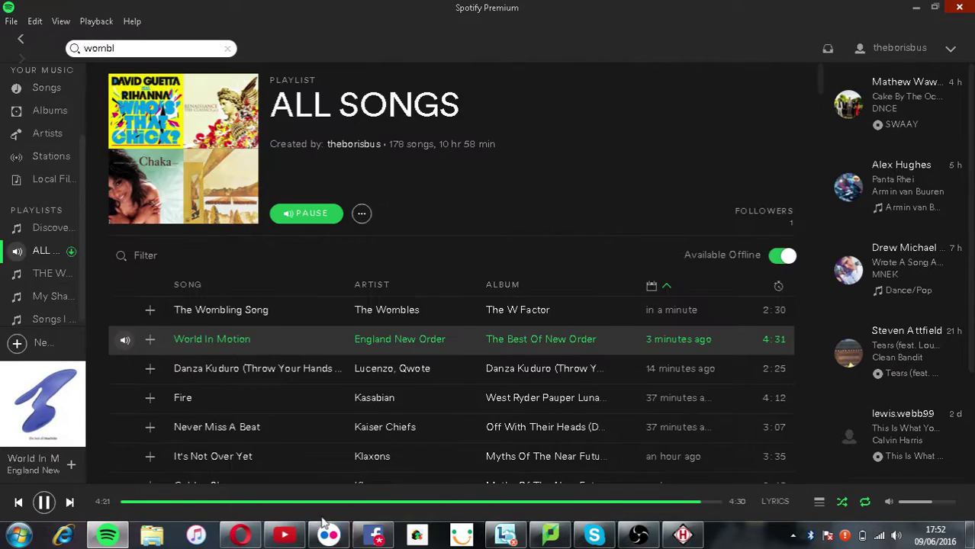
click(121, 309)
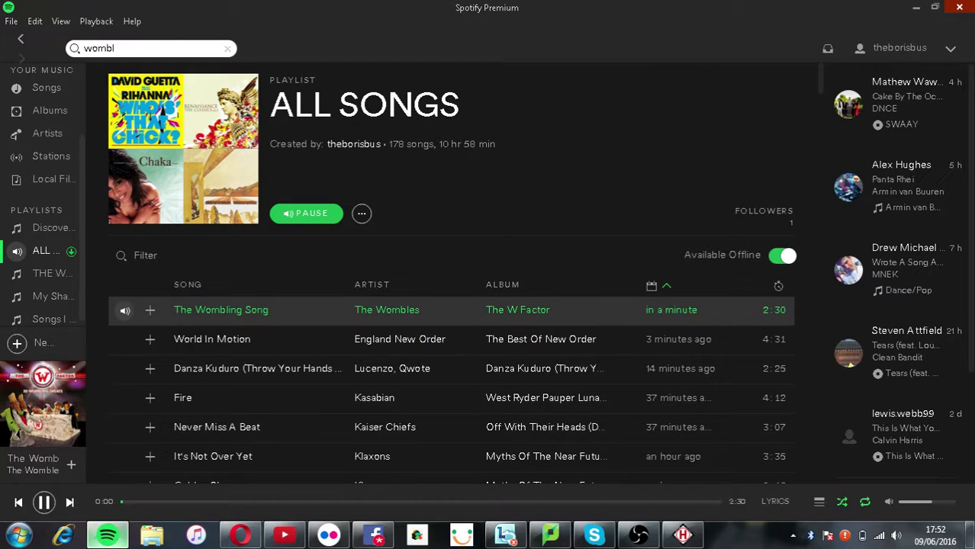
mouse_move(107, 534)
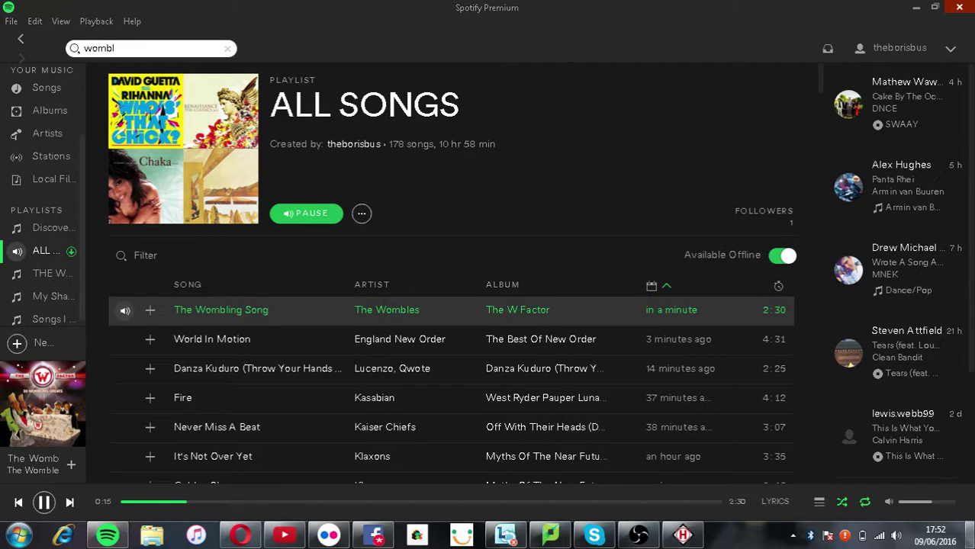
key(super+d)
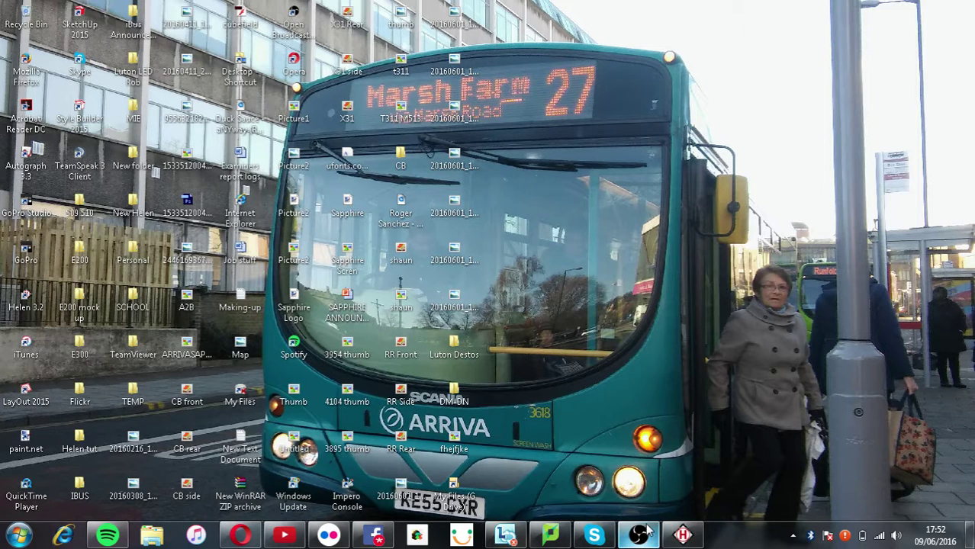
- Enter route 28, drivers message 'Hockwell Ring' and 'Hockwell Ring' on the front sign's first line
click(682, 535)
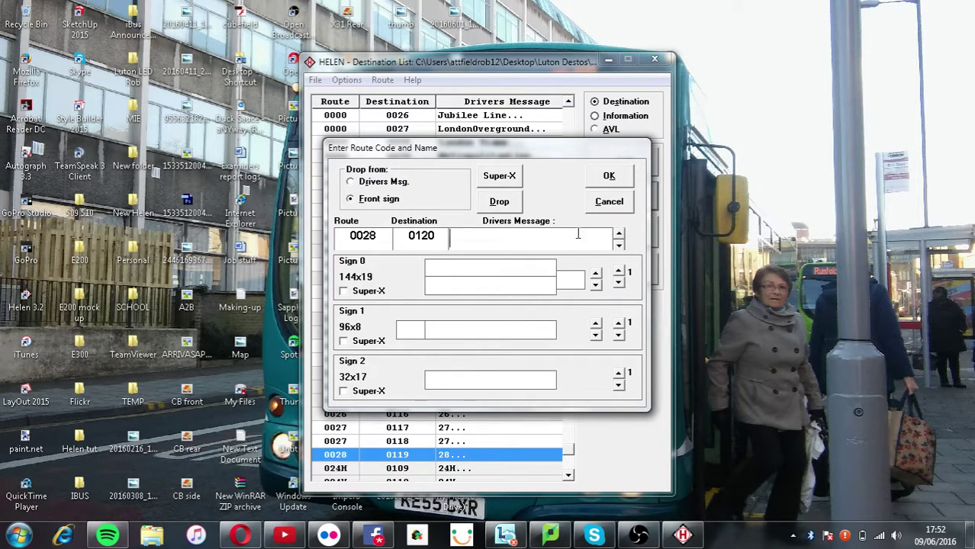
text(28)
click(619, 242)
text(Hockwell Ring)
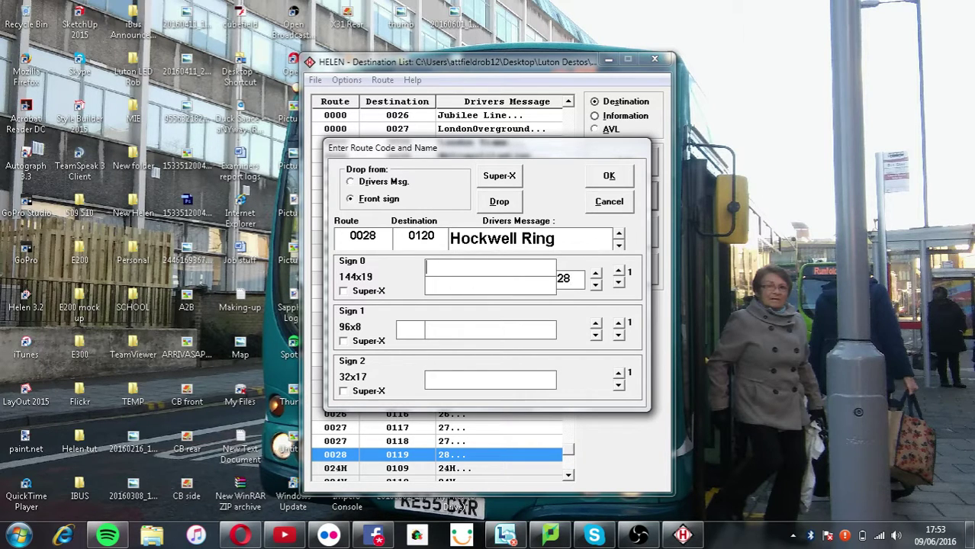
key(Tab)
text(Hockwell Ring)
key(Return)
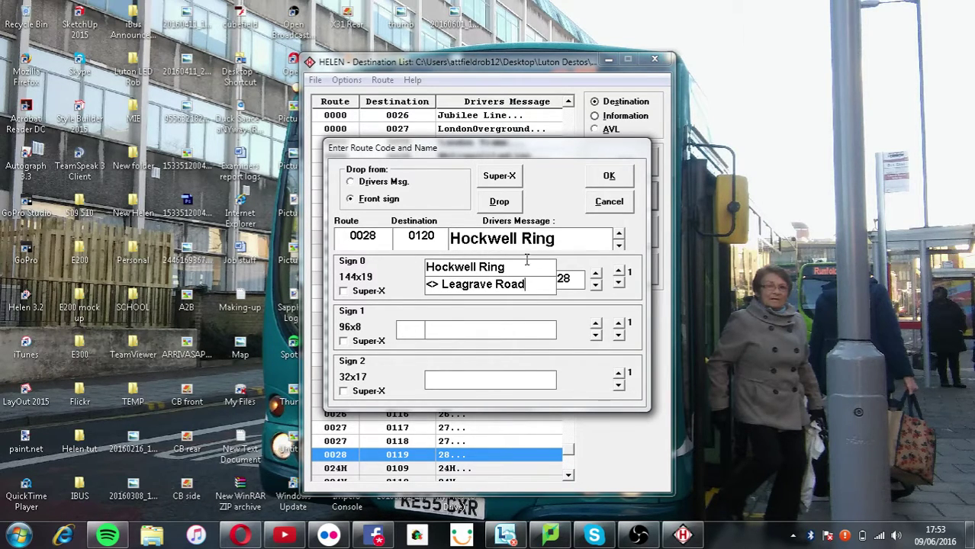
- Add front-sign page 2 with route 28, 'Hockwell Ring' and 'Marsh Road'
drag(526, 264, 224, 279)
key(ctrl+c)
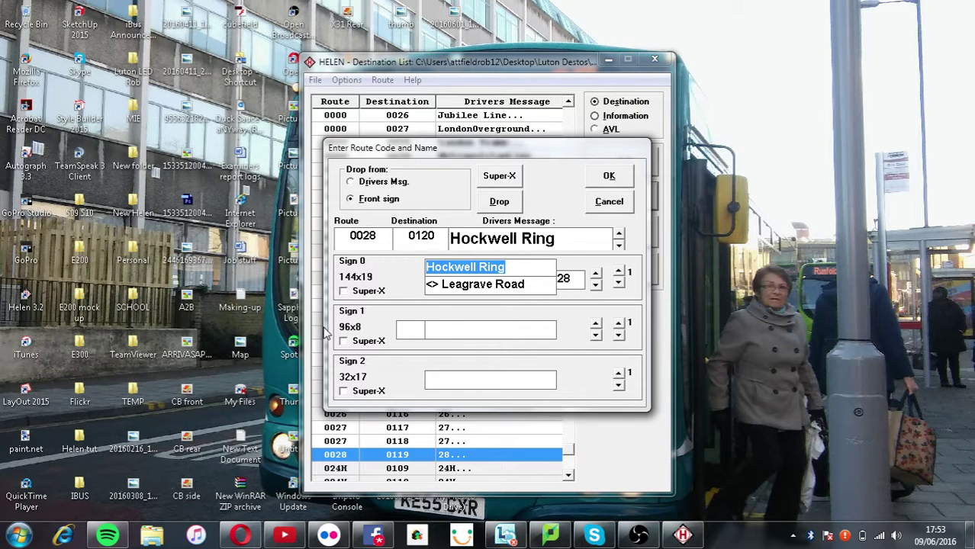
click(619, 273)
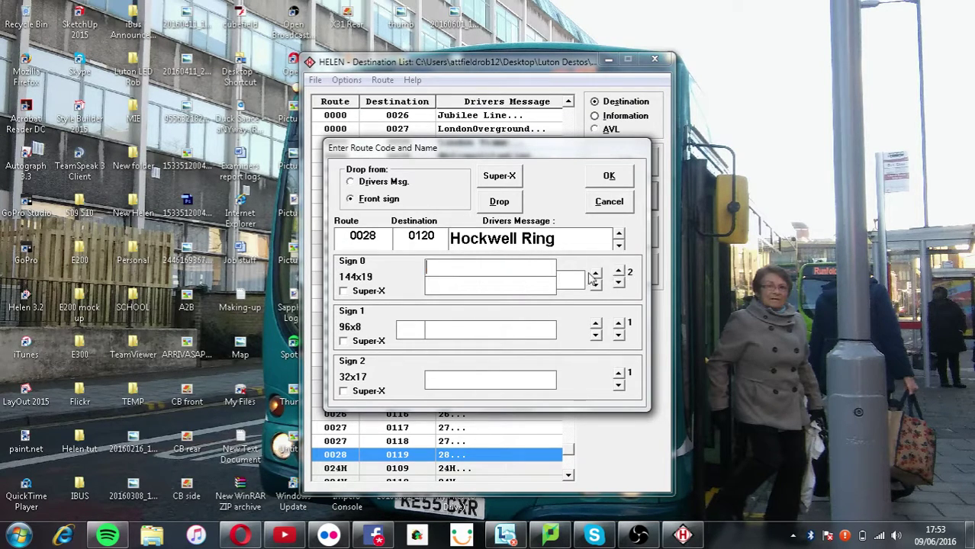
text(28)
key(ctrl+v)
key(Return)
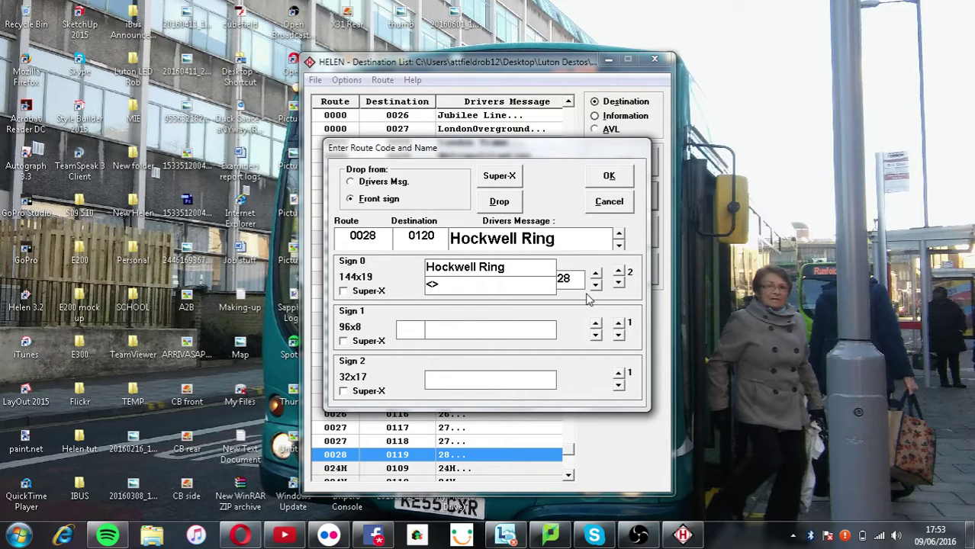
text(Marsh Road)
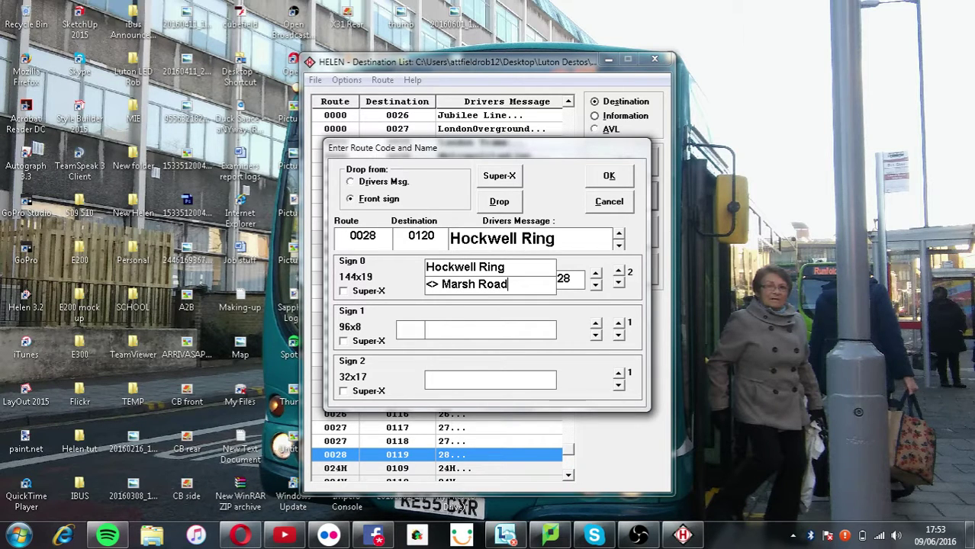
- Add page 3 reading 'Hockwell Ring' / '<> Toddington Road' with route 28, and enter 28 on the 96x8 sign
click(618, 272)
click(581, 282)
text(28)
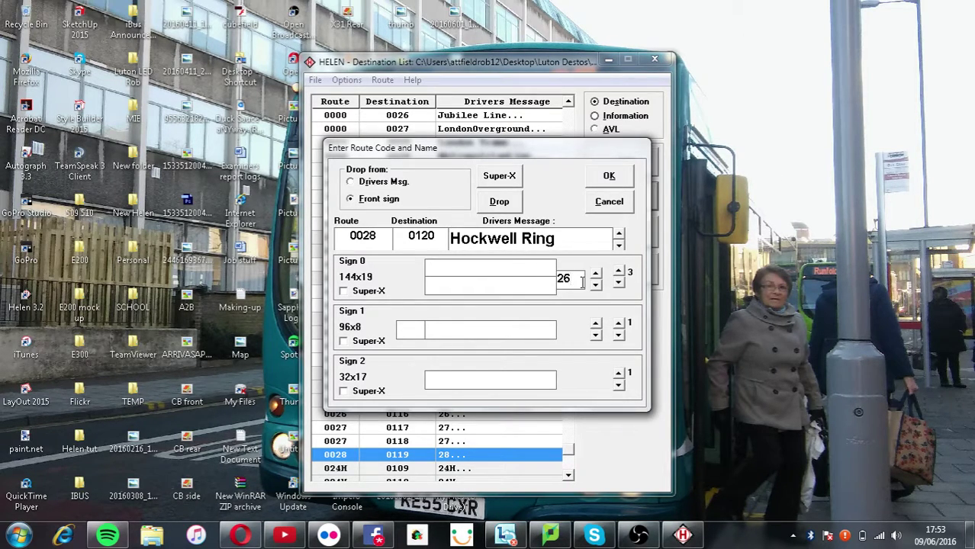
key(BackSpace)
text(8)
key(ctrl+v)
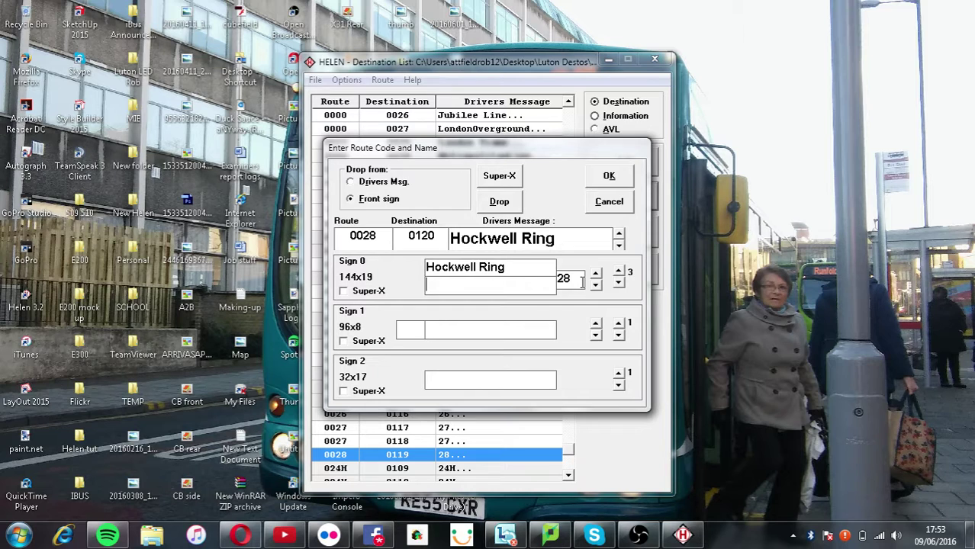
key(Return)
text(<> Toddington Road)
click(404, 329)
text(28)
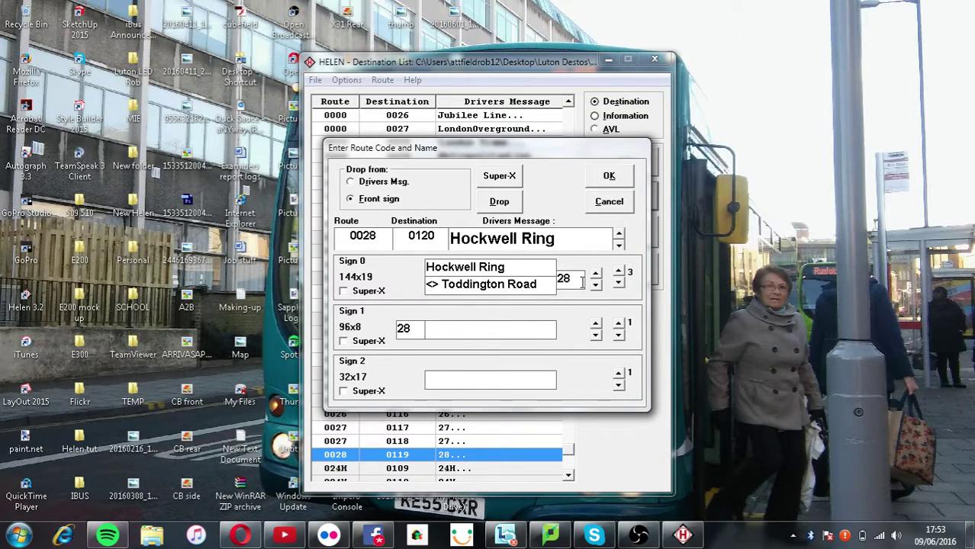
- Paste 'Hockwell Ring' into the 96x8 sign and add a Super-X page reading '28 via Marsh Road'
key(Tab)
key(ctrl+v)
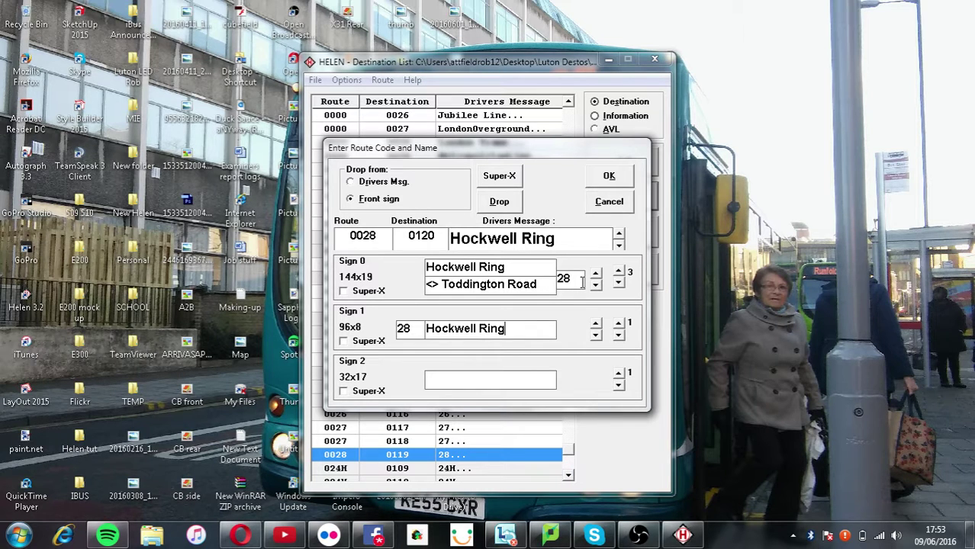
click(618, 323)
click(377, 343)
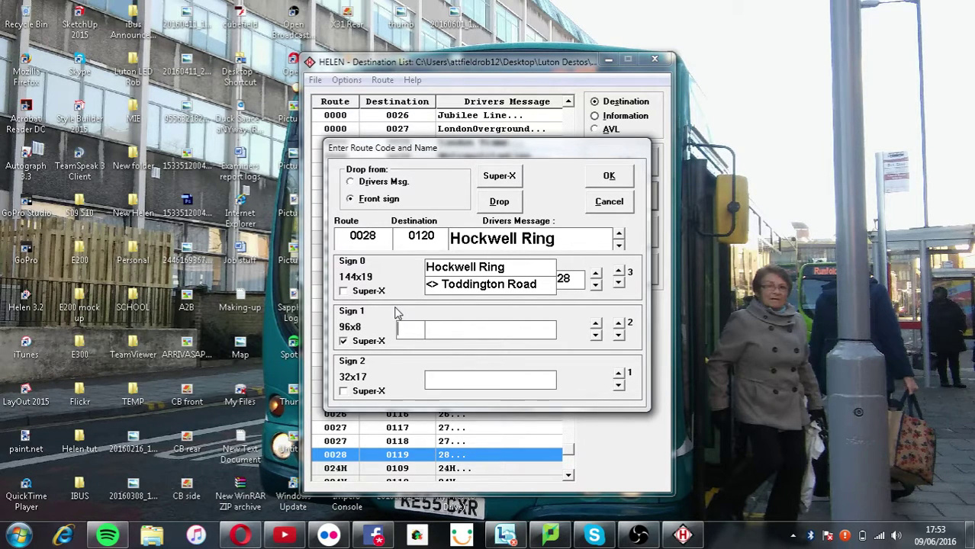
text(28)
text(via Marsh Ra)
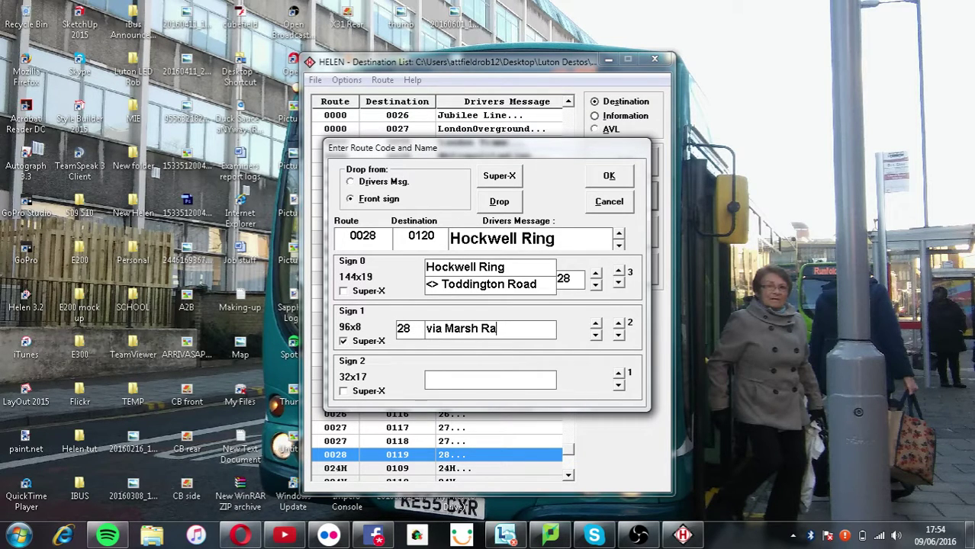
text(oad)
text(28)
- Save the 0028/0120 Hockwell Ring entry and open its front sign in the Sign Designer
click(619, 175)
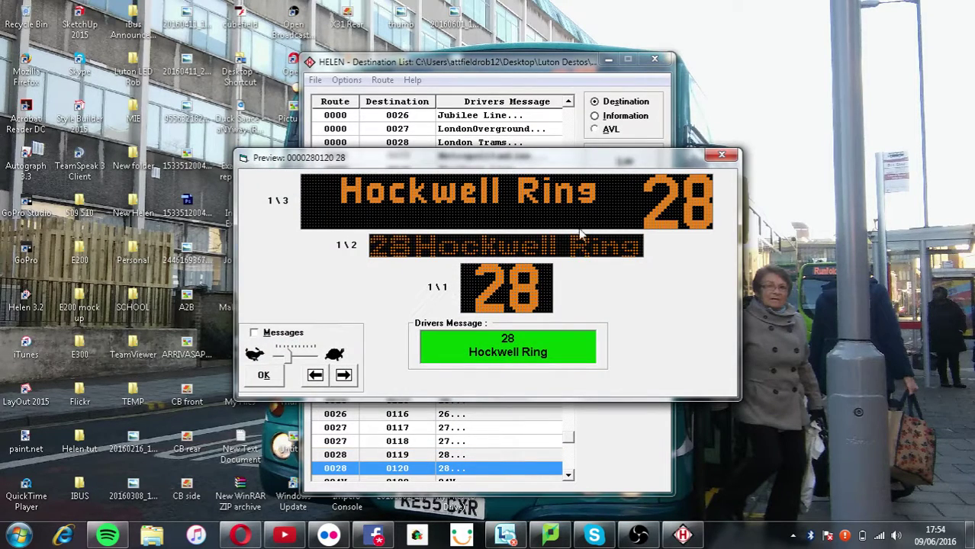
double_click(566, 181)
scroll(571, 207, down, 2)
scroll(556, 196, down, 4)
scroll(551, 196, down, 5)
- Set fonts for the via Leagrave Road line and for page two's top and via Marsh Road lines
scroll(557, 220, up, 1)
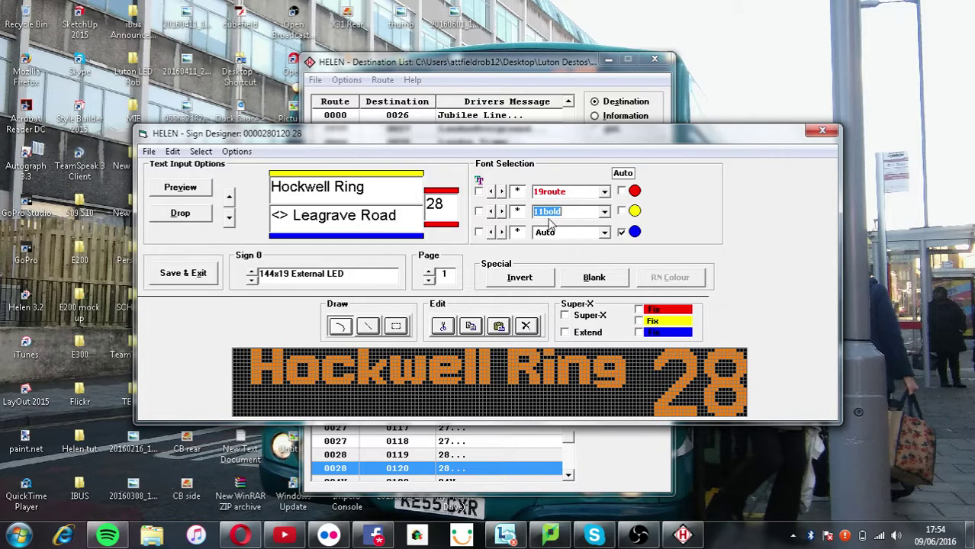
click(560, 232)
scroll(561, 233, down, 5)
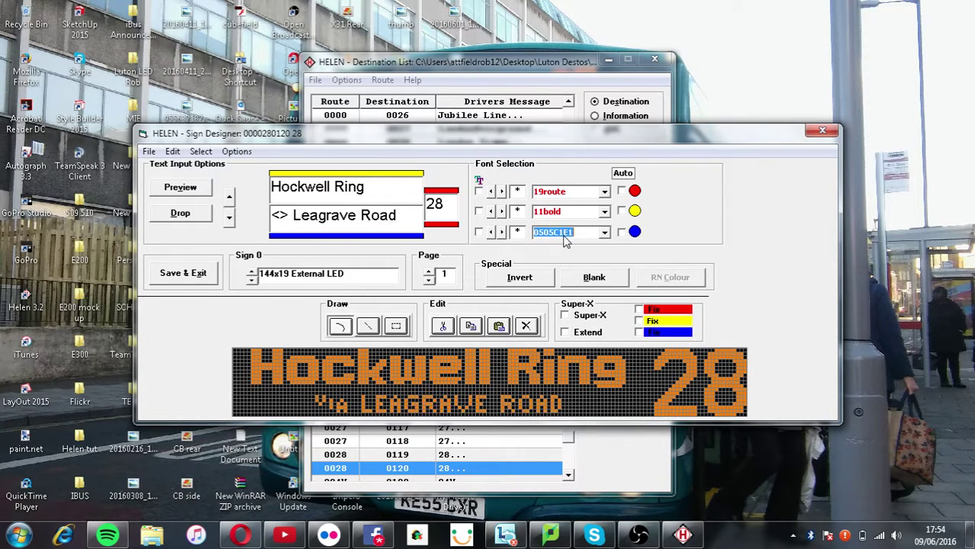
scroll(556, 254, down, 4)
scroll(442, 276, up, 1)
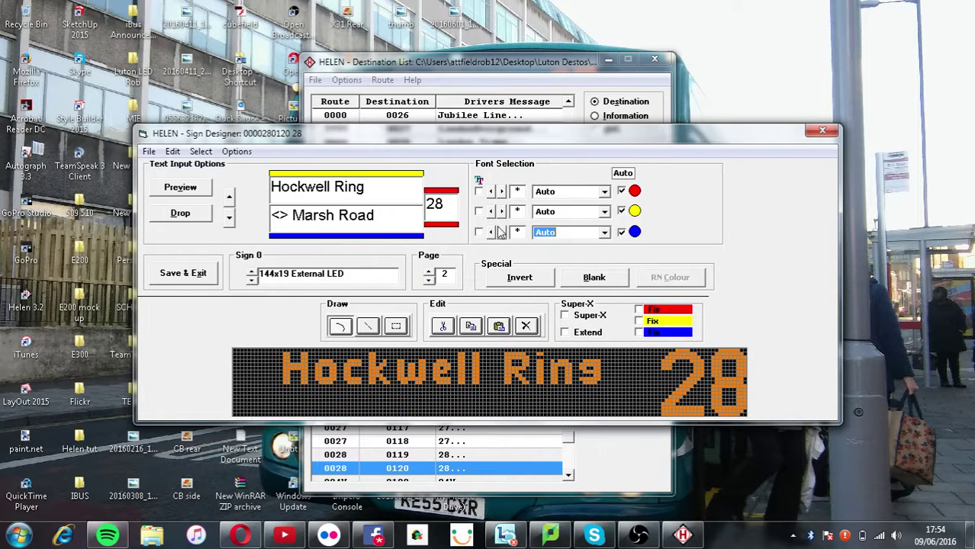
click(561, 191)
click(560, 211)
scroll(563, 212, down, 2)
scroll(560, 214, down, 3)
click(548, 233)
scroll(547, 234, down, 1)
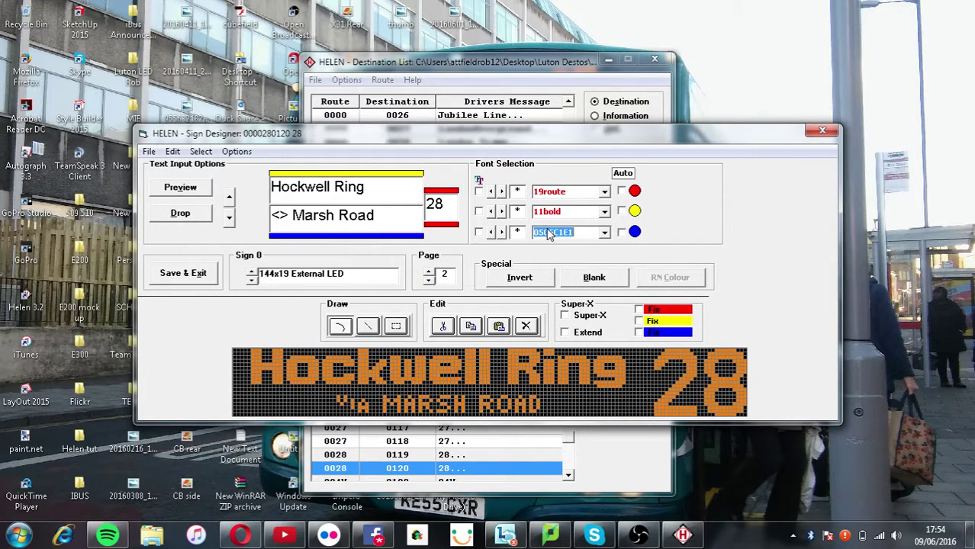
scroll(547, 232, down, 5)
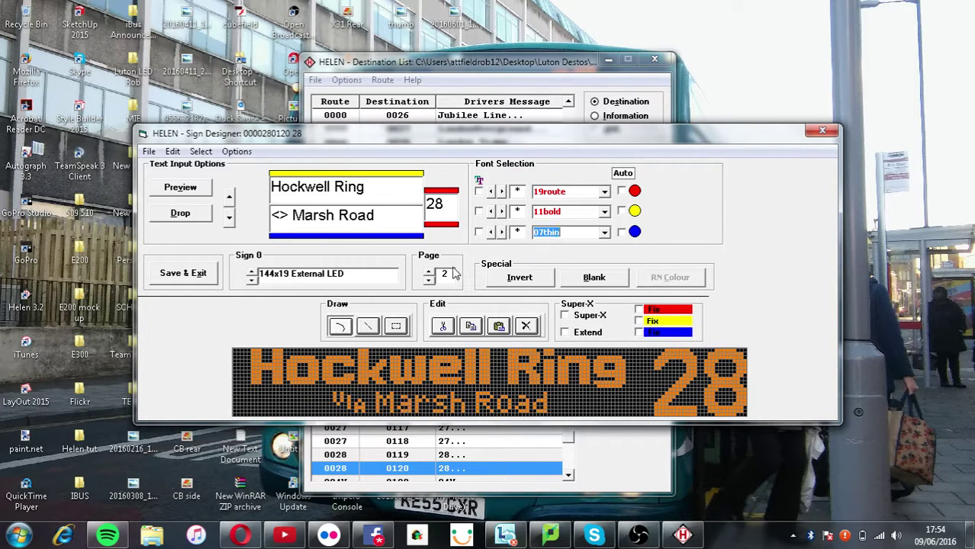
scroll(453, 273, up, 1)
- Set fonts for page three's top line and via Toddington Road line
click(549, 192)
click(544, 211)
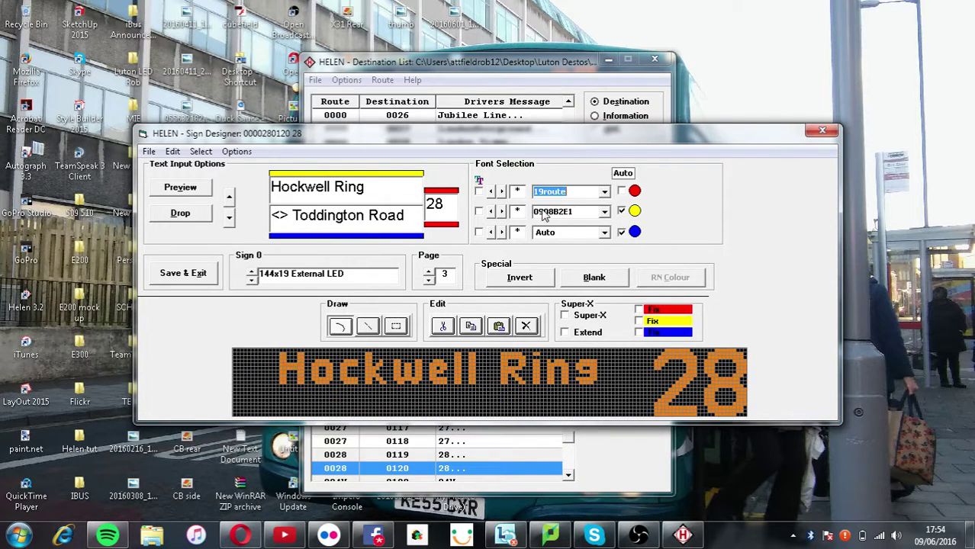
scroll(551, 229, down, 7)
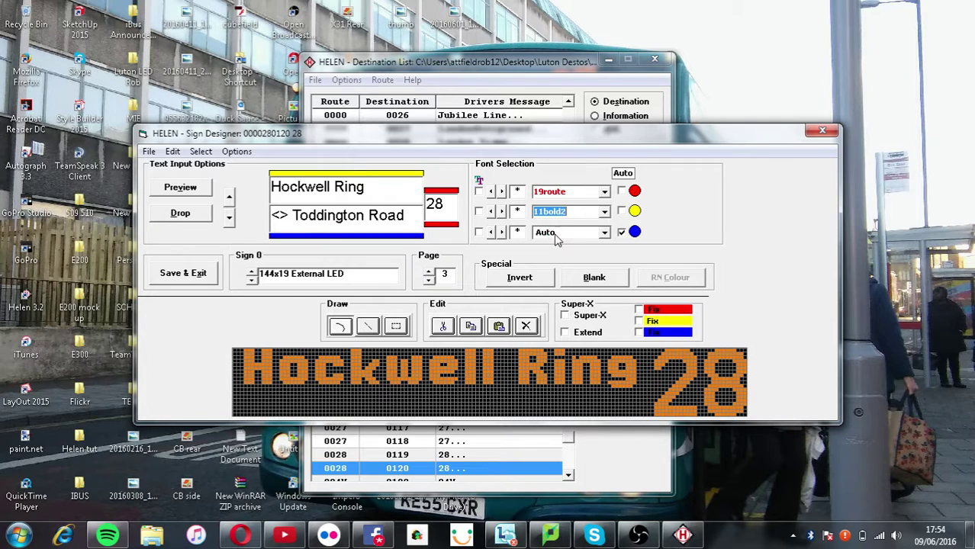
scroll(557, 239, up, 1)
click(547, 233)
scroll(546, 241, down, 3)
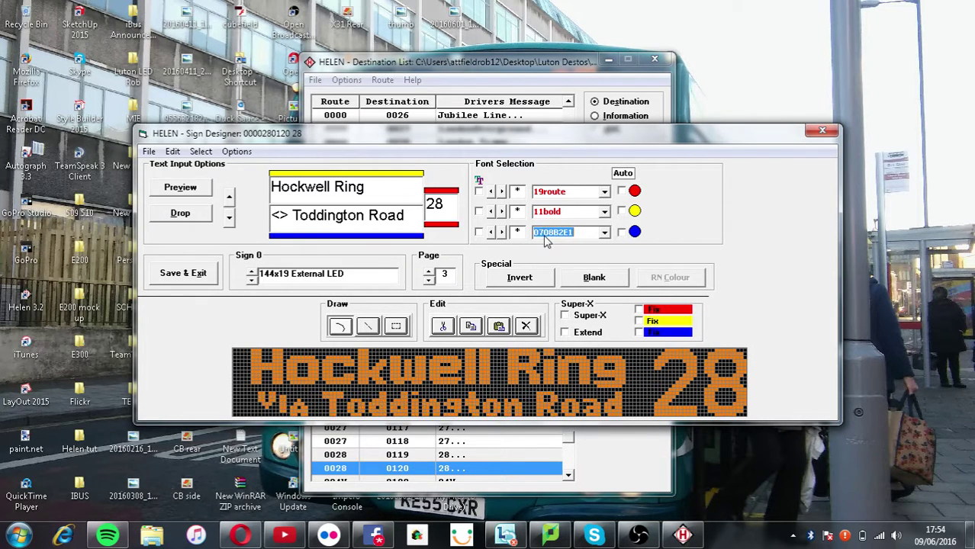
scroll(546, 241, down, 3)
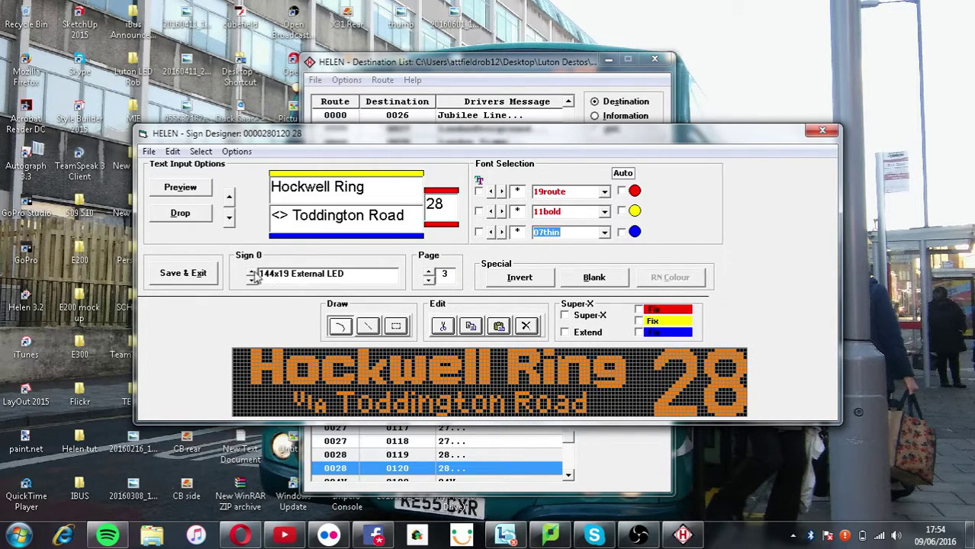
- Give the 32x17 sign the 17route font and save the sign design
click(252, 277)
click(252, 277)
click(571, 212)
scroll(565, 230, down, 1)
scroll(563, 231, down, 1)
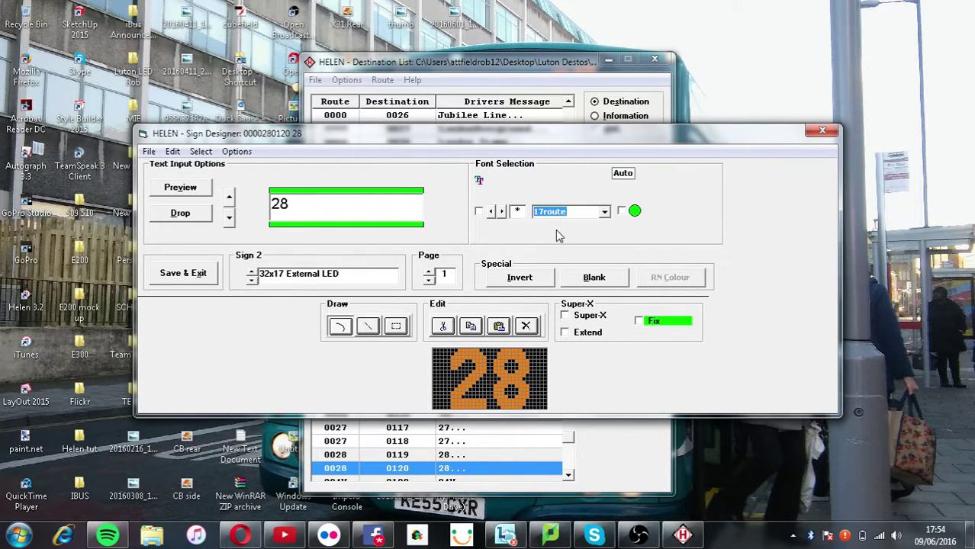
click(204, 273)
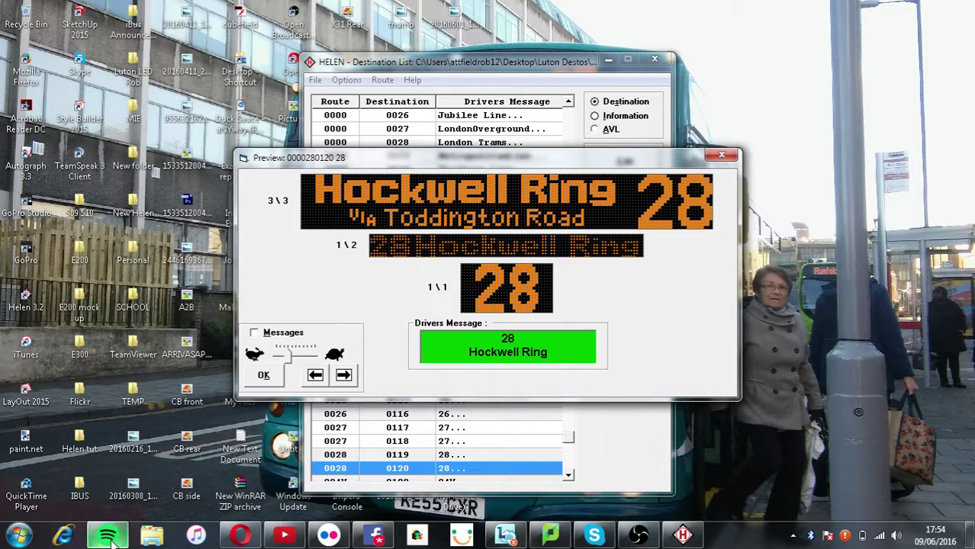
- Pause the music in Spotify and bring the Spotify window to the front
mouse_move(112, 538)
click(108, 506)
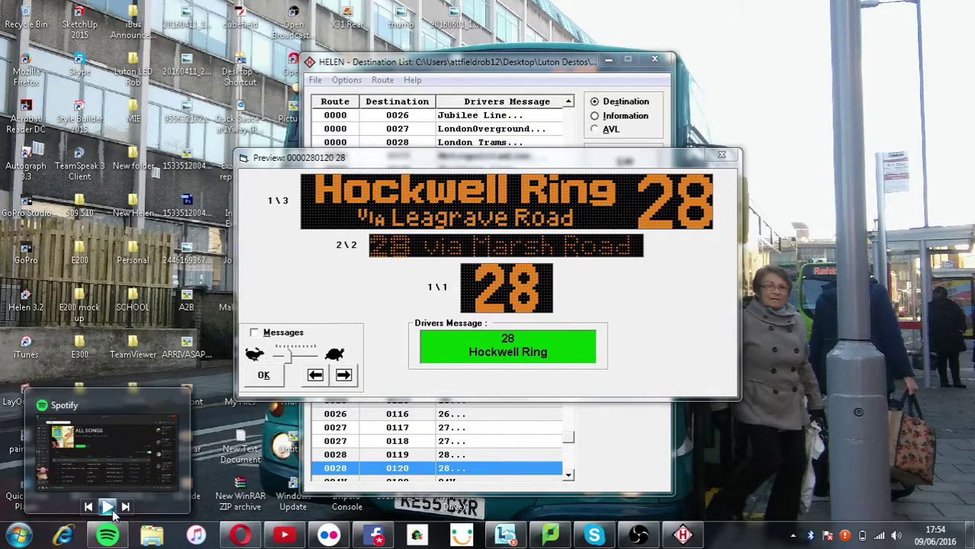
click(135, 469)
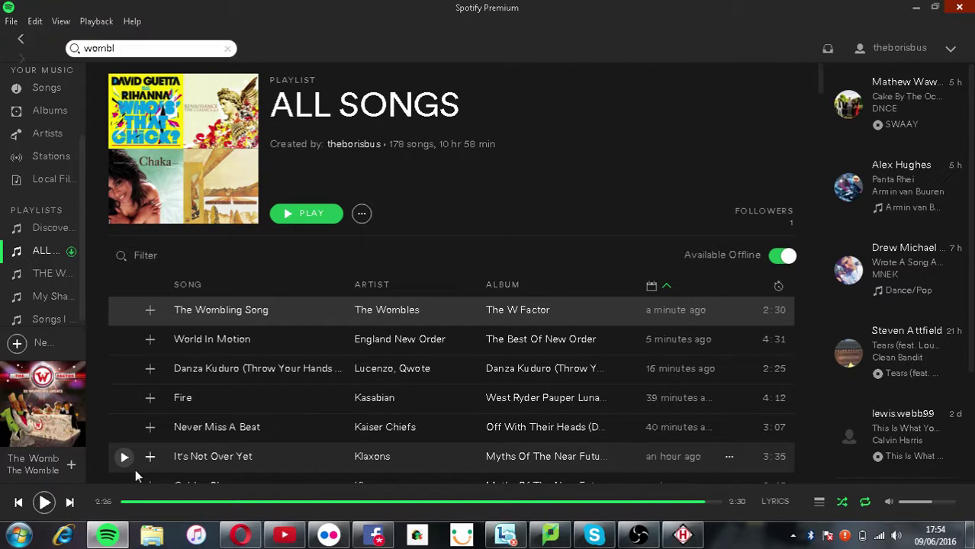
- Search 'woeric mor' and look through the Erick Morillo and Eric Morecambe artist pages
click(131, 49)
text(wo)
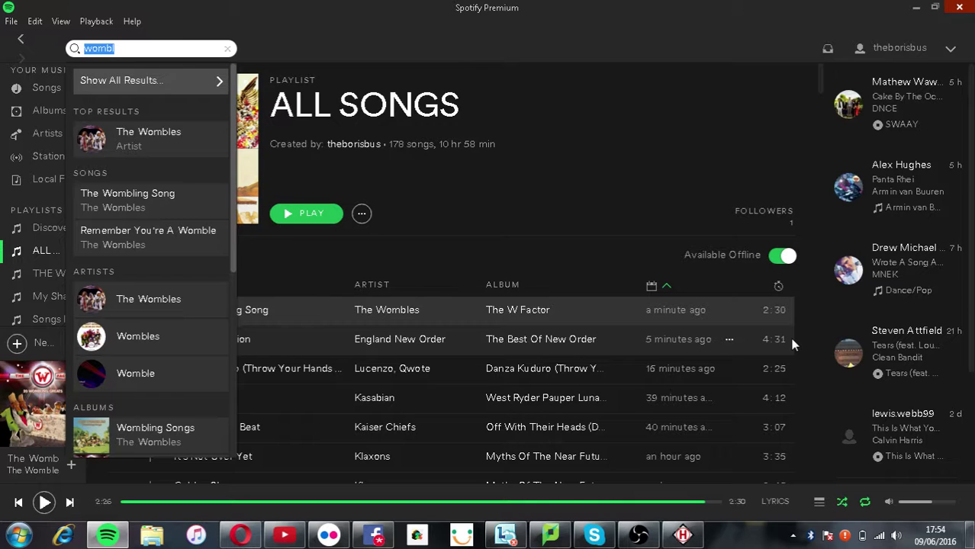
text(eric)
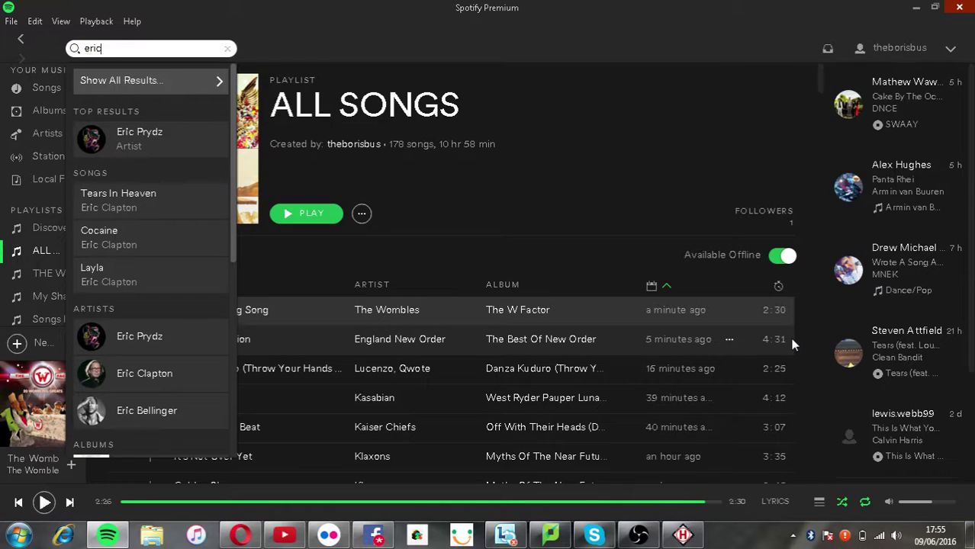
text( morc)
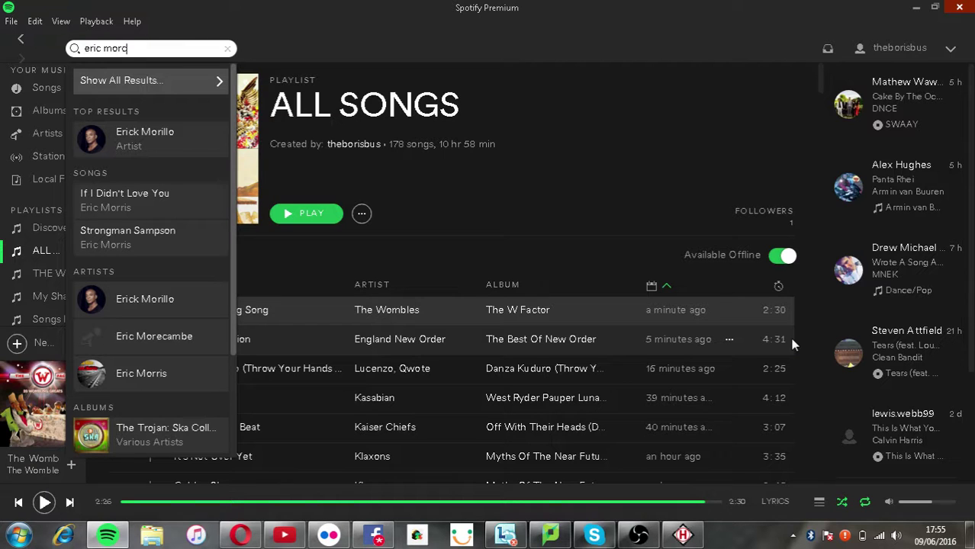
click(153, 313)
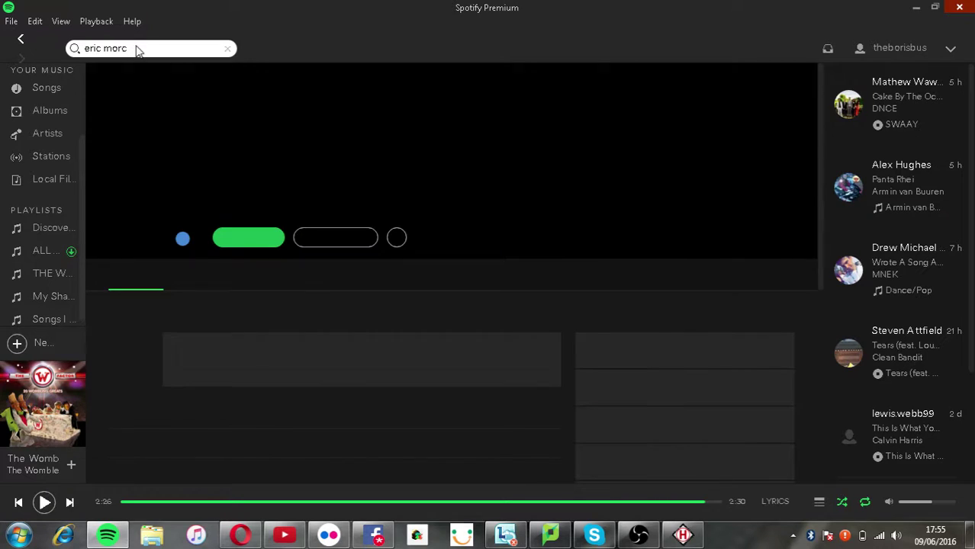
click(137, 47)
click(114, 340)
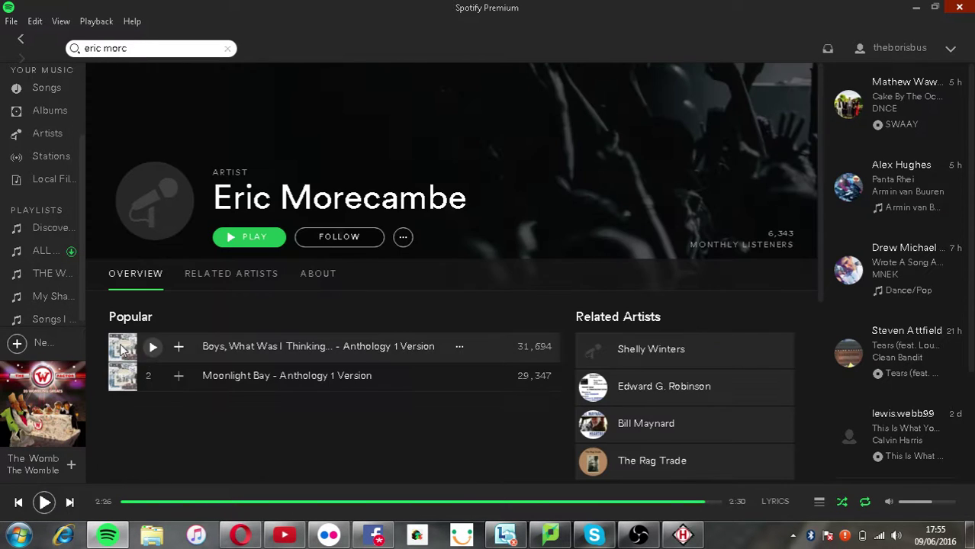
- Search 'bring me s' and play Bring Me Sunshine from EMI Comedy Classics
click(166, 47)
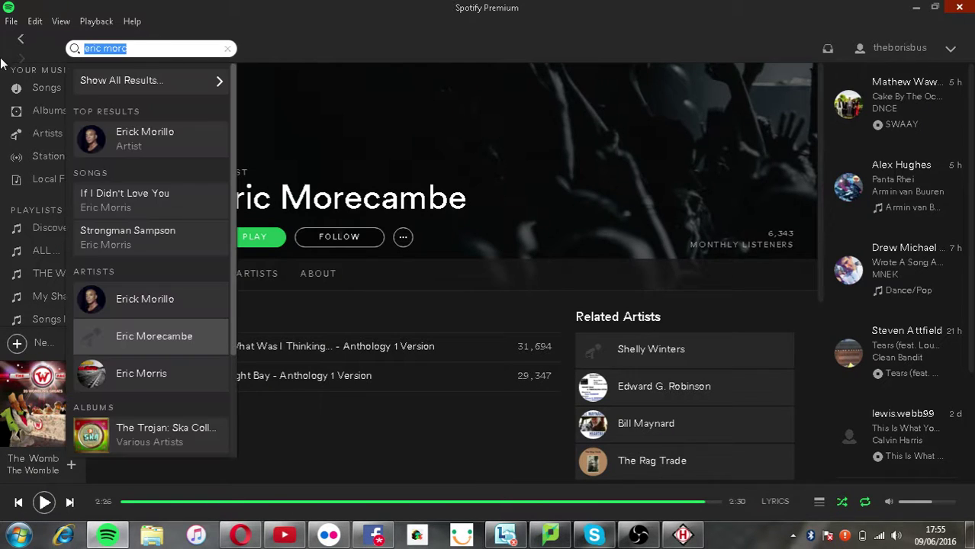
text(bring me s)
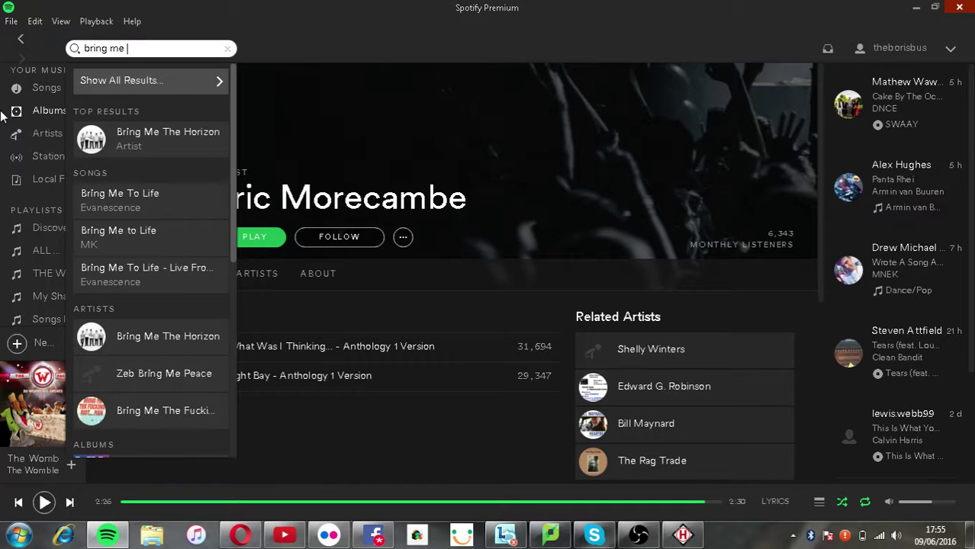
click(125, 200)
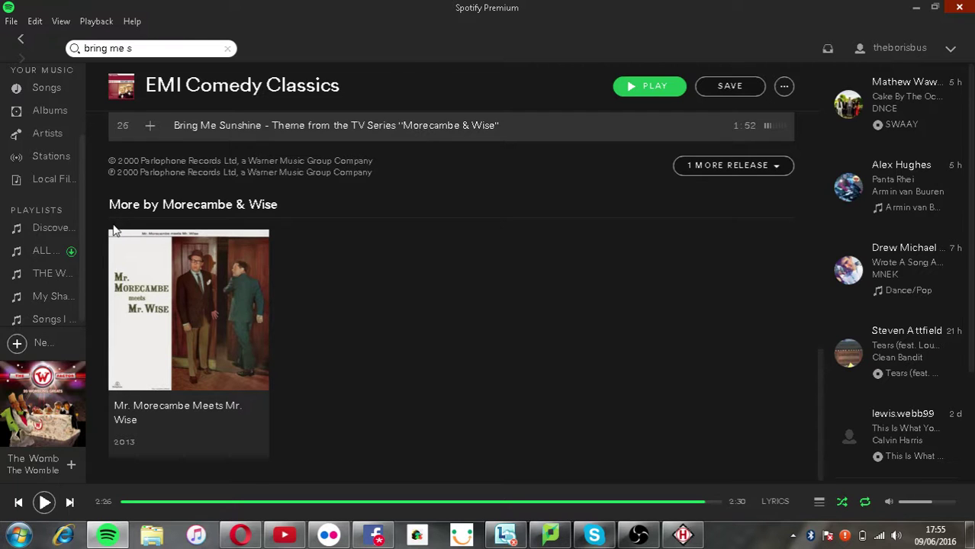
double_click(114, 126)
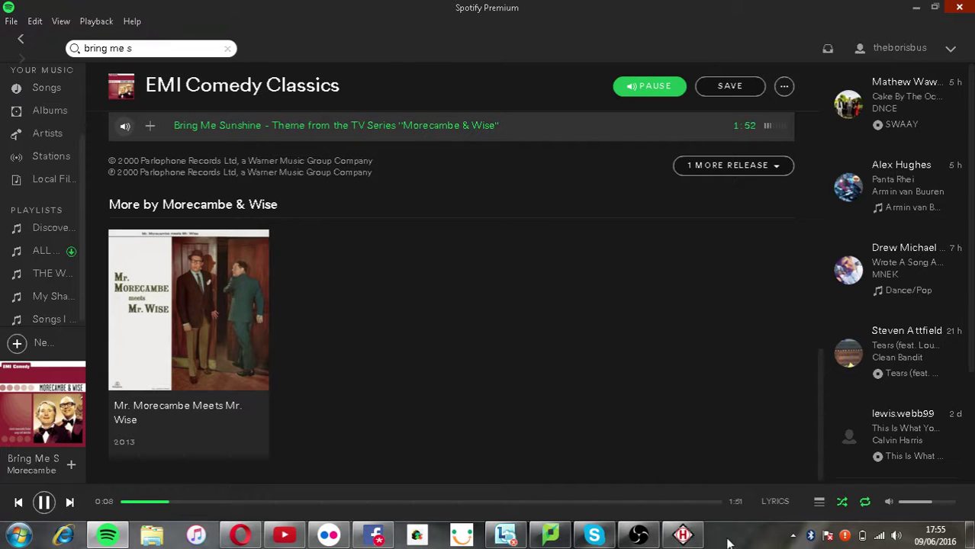
- Close the sign preview and start a new entry for route 0028, destination 0121
click(682, 534)
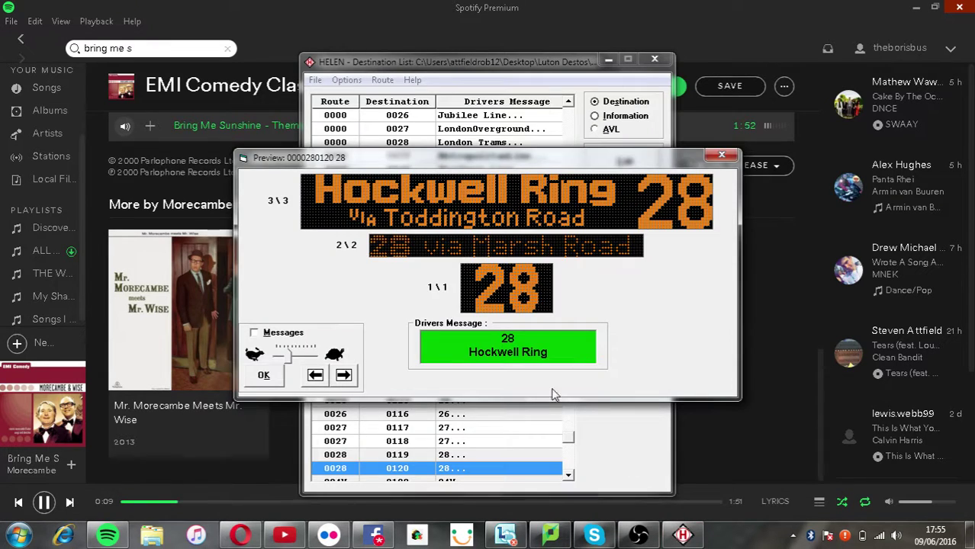
click(261, 377)
click(620, 190)
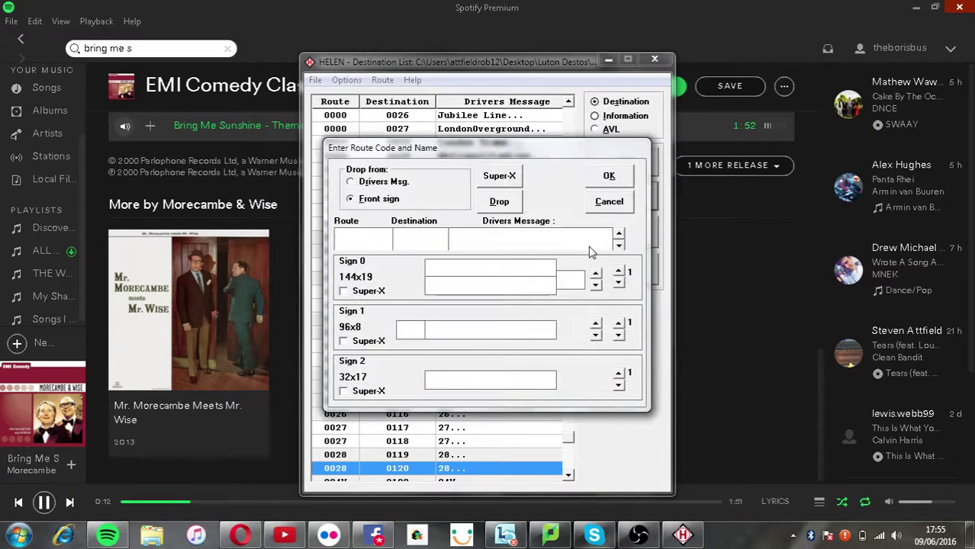
text(0028012128)
- Set the driver's message to 'Luton Town'
key(BackSpace)
key(BackSpace)
text(Luton Tiwn)
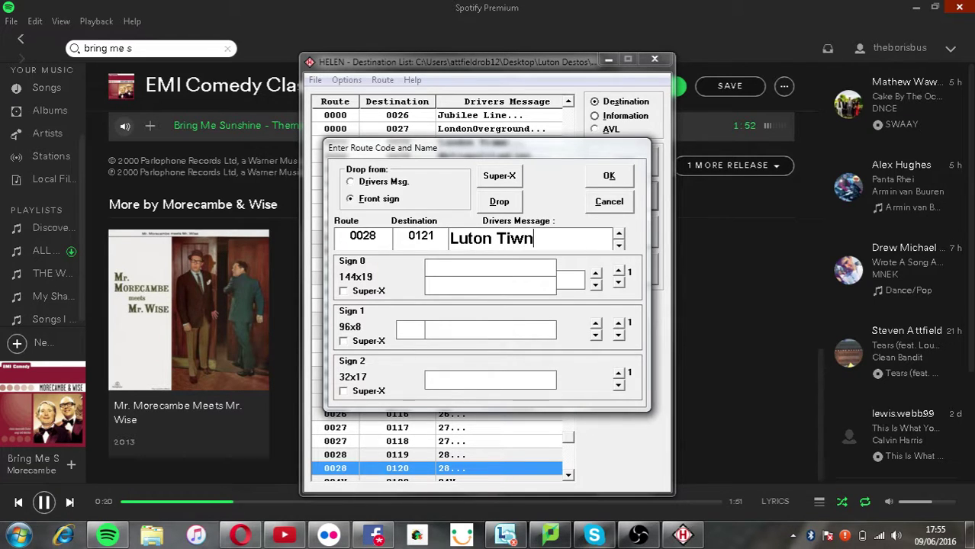
key(BackSpace)
key(BackSpace)
key(BackSpace)
text(own)
key(Tab)
- Enter the front sign lines 'Luton Town Centre' and '<> Toddington Road', copying the first line
text(Luton Tiwn)
key(BackSpace)
key(BackSpace)
key(BackSpace)
text(own Centre)
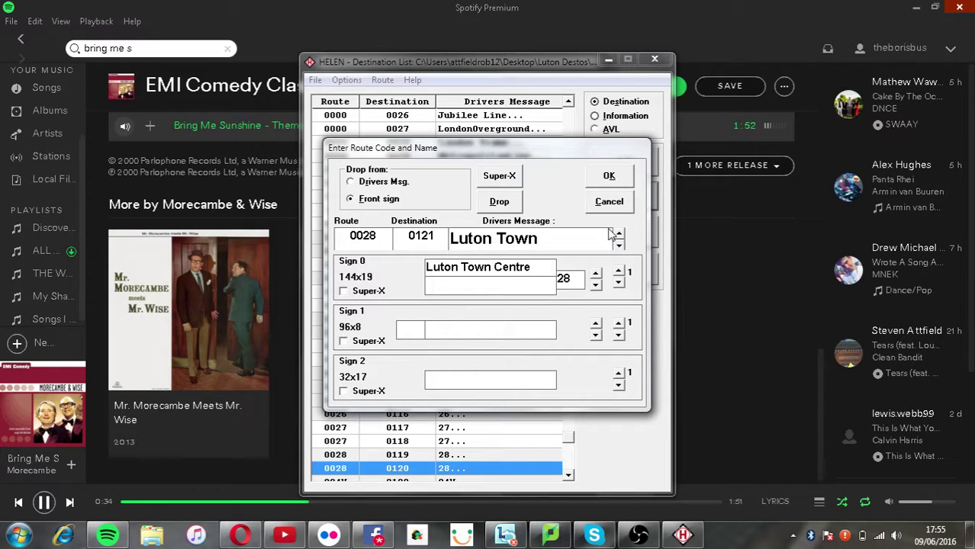
text(> Toddington)
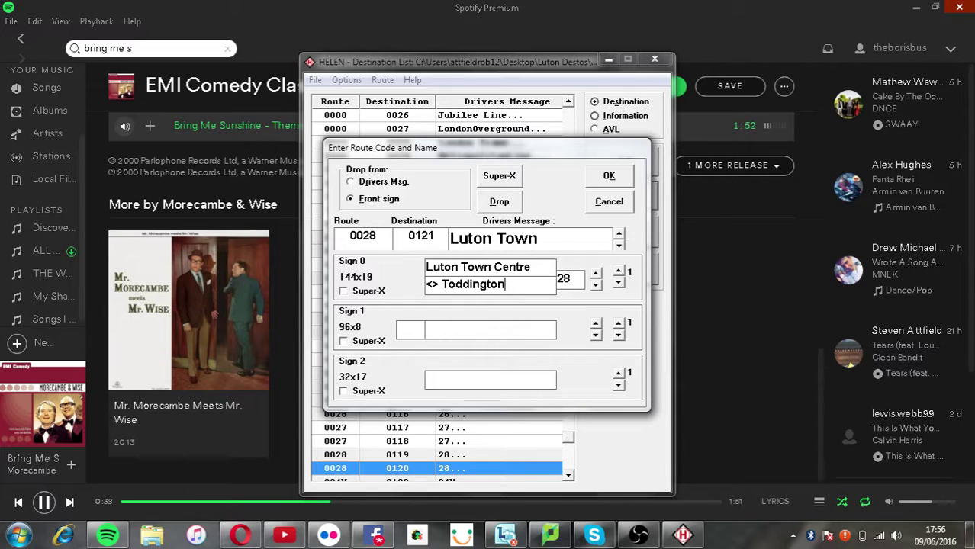
text( Road)
drag(543, 286, 318, 279)
drag(535, 267, 426, 267)
key(ctrl+c)
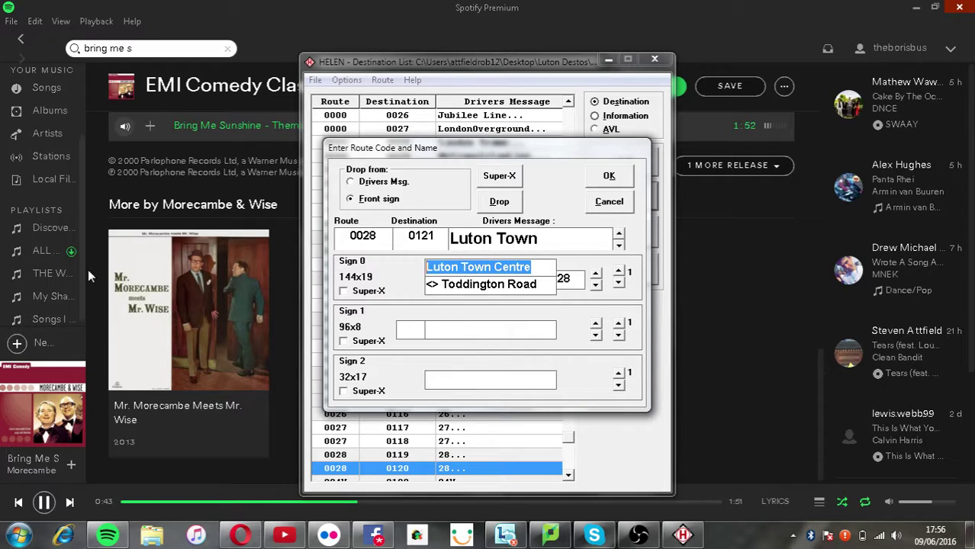
- Add front sign pages 'Luton Town Centre <> Marsh Road' and 'Luton Town Centre <> Leagrve Road' with route 28
click(618, 271)
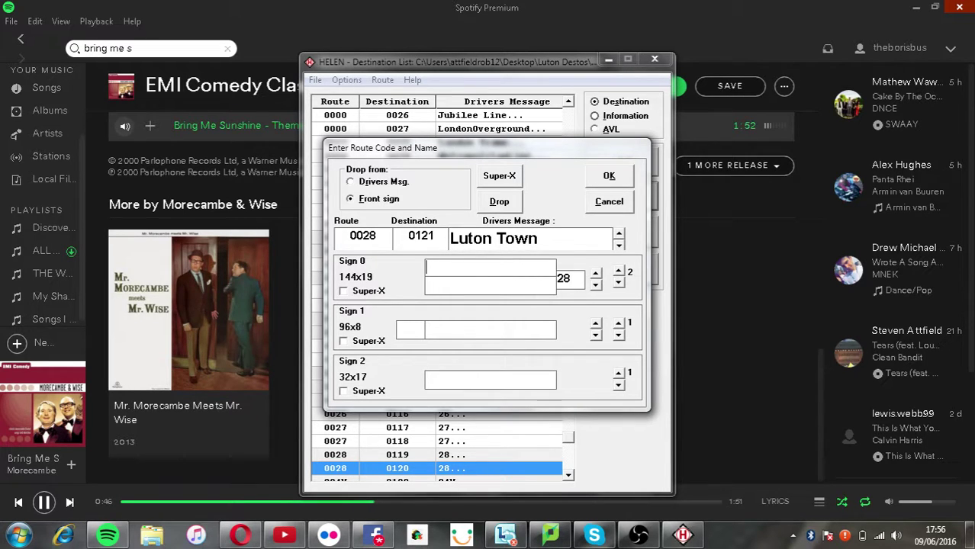
key(ctrl+v)
text(<> )
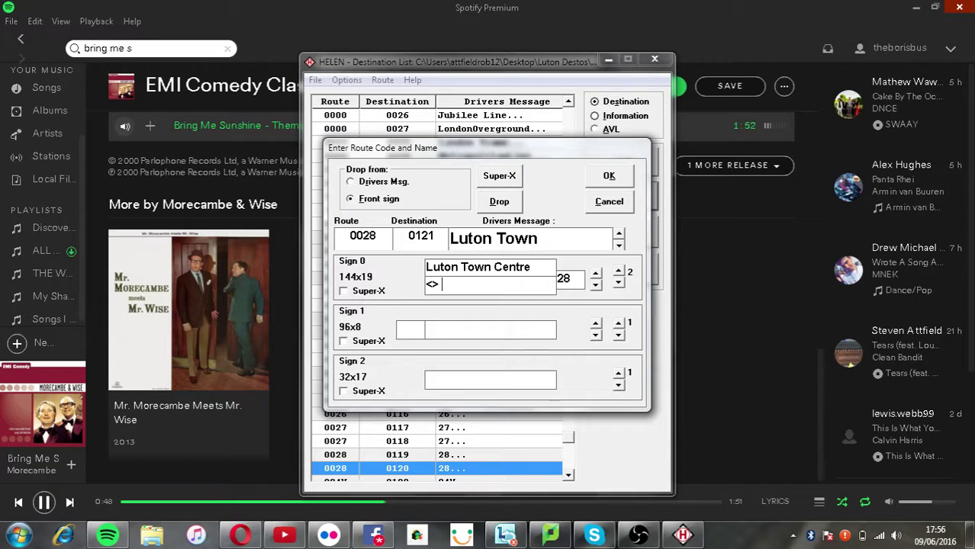
text(Marsh LRoad)
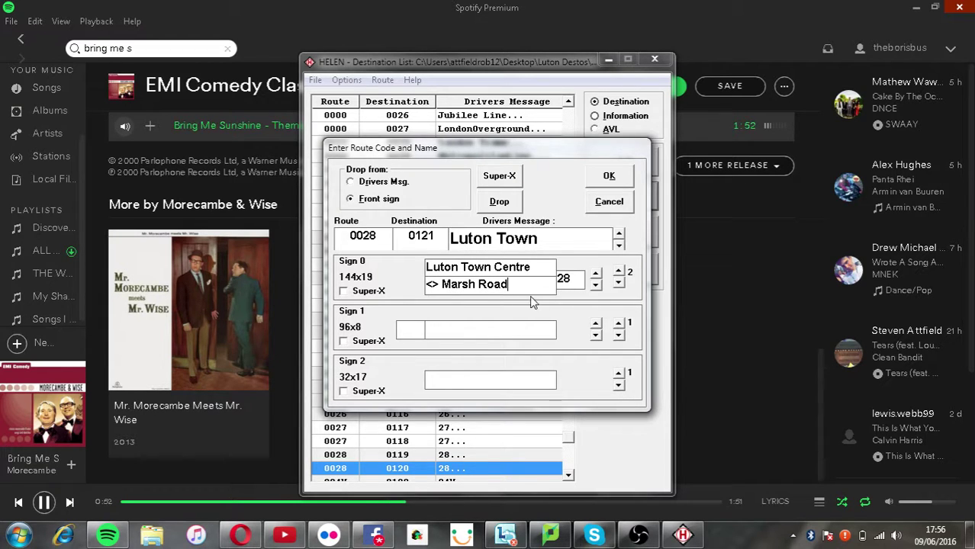
click(619, 272)
click(575, 281)
text(28)
key(ctrl+v)
key(Return)
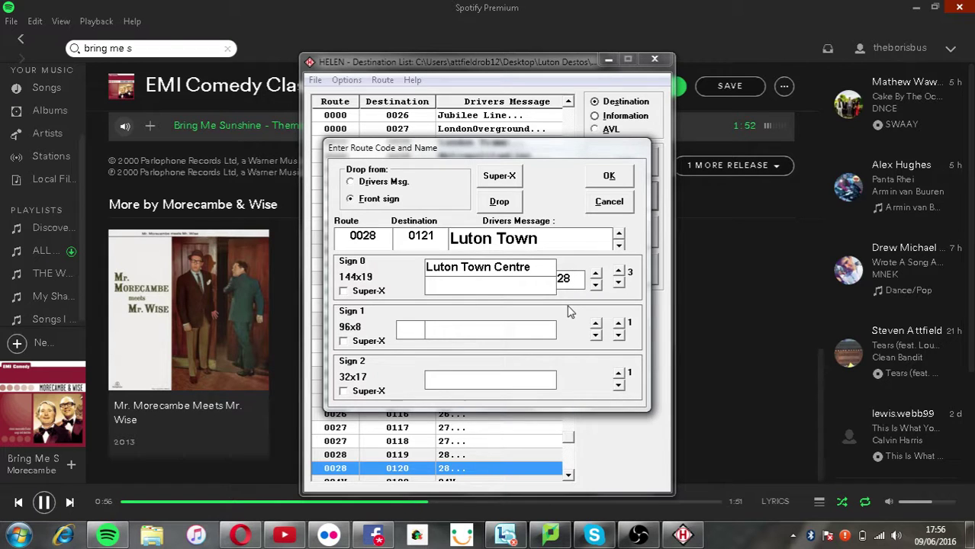
text(<> Leagrve Road)
- Set the side sign to '28 Luton Town' with Super-X, adding a page '28 via Marsh Road'
key(Return)
text(28)
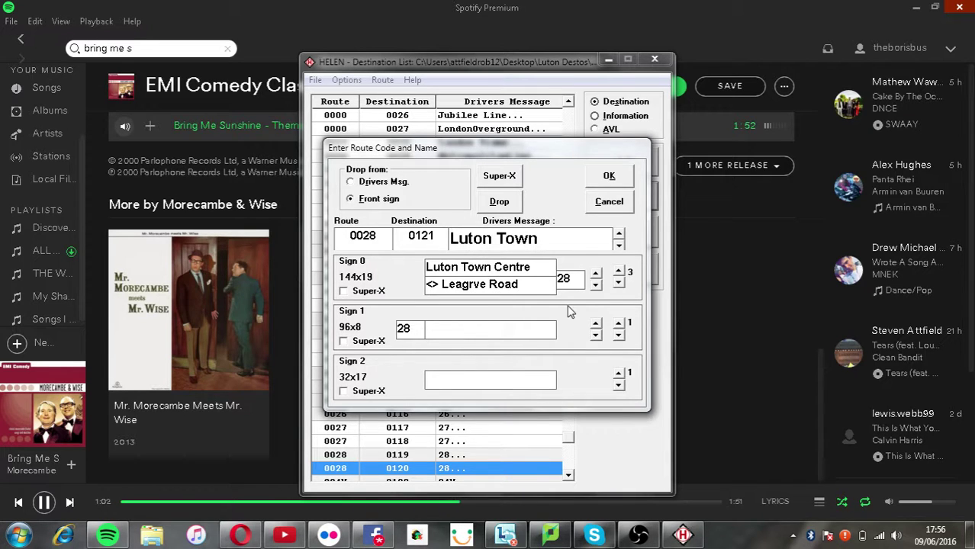
key(ctrl+v)
key(BackSpace)
key(BackSpace)
key(BackSpace)
key(BackSpace)
key(BackSpace)
click(387, 341)
click(617, 322)
click(408, 333)
text(28 via)
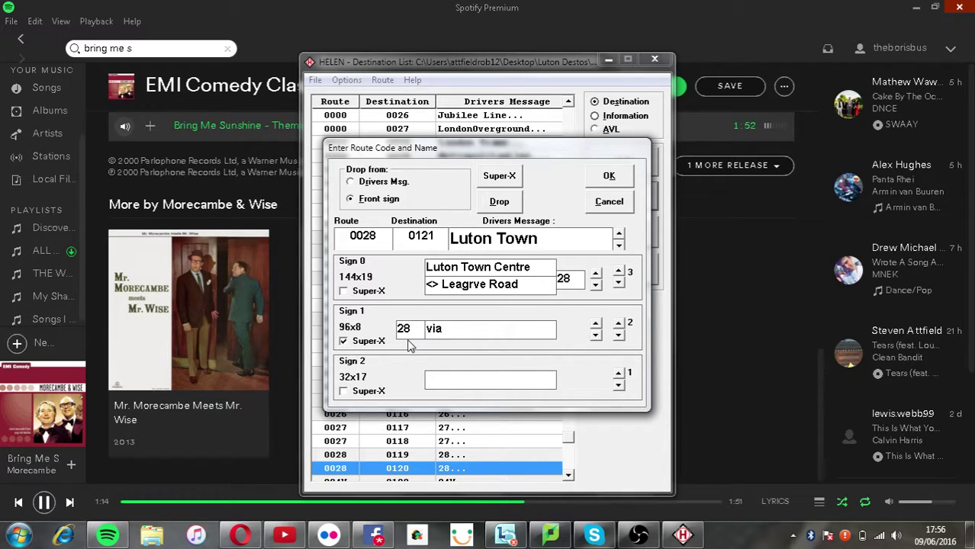
text(arsh Road)
key(alt+Tab)
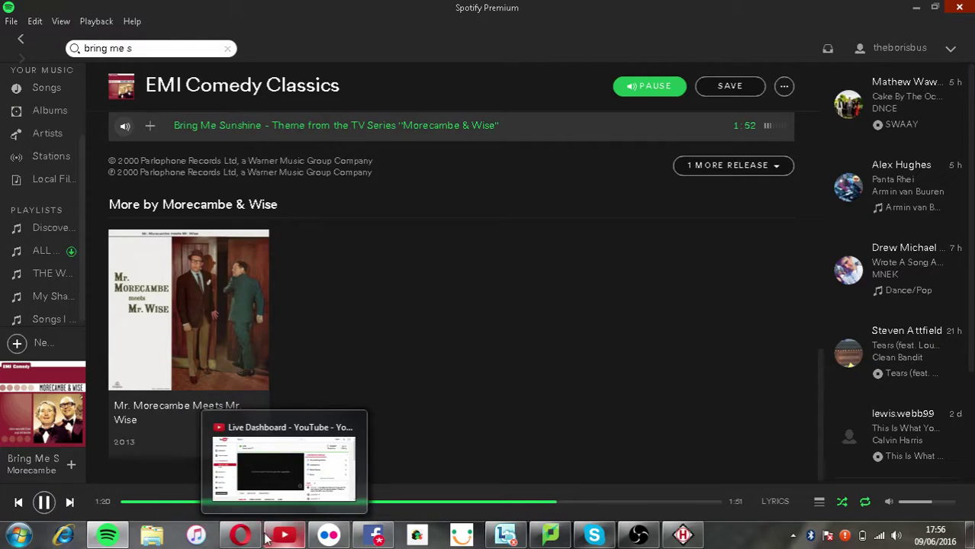
- Search Flickr photos for 'arriva luton route 6'
click(108, 536)
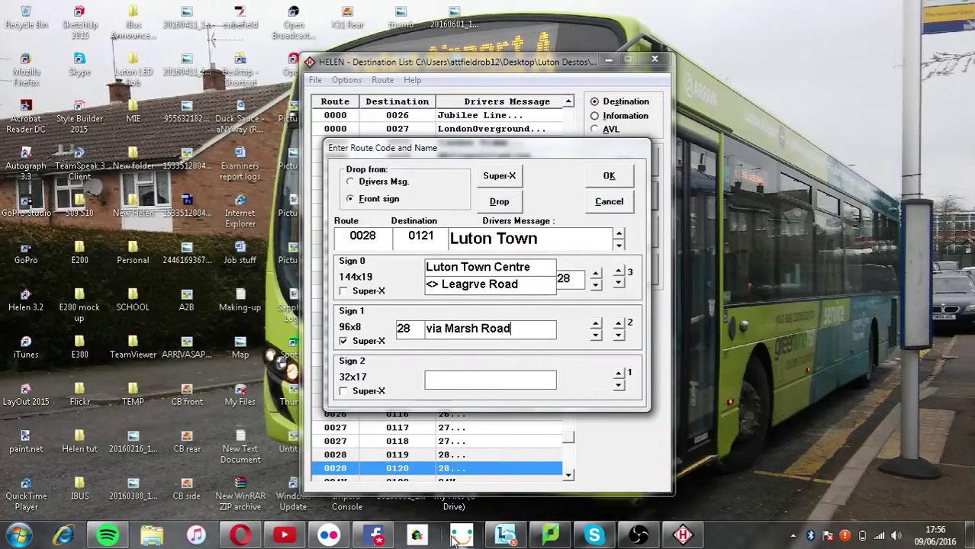
click(341, 536)
click(691, 81)
text(luton)
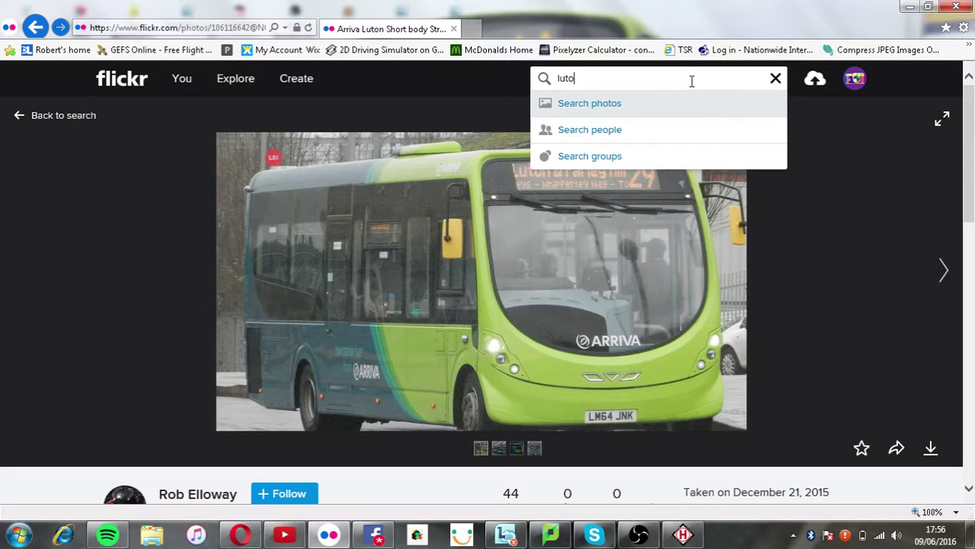
key(BackSpace)
key(BackSpace)
key(BackSpace)
key(BackSpace)
text(arriva luton route 6)
key(Return)
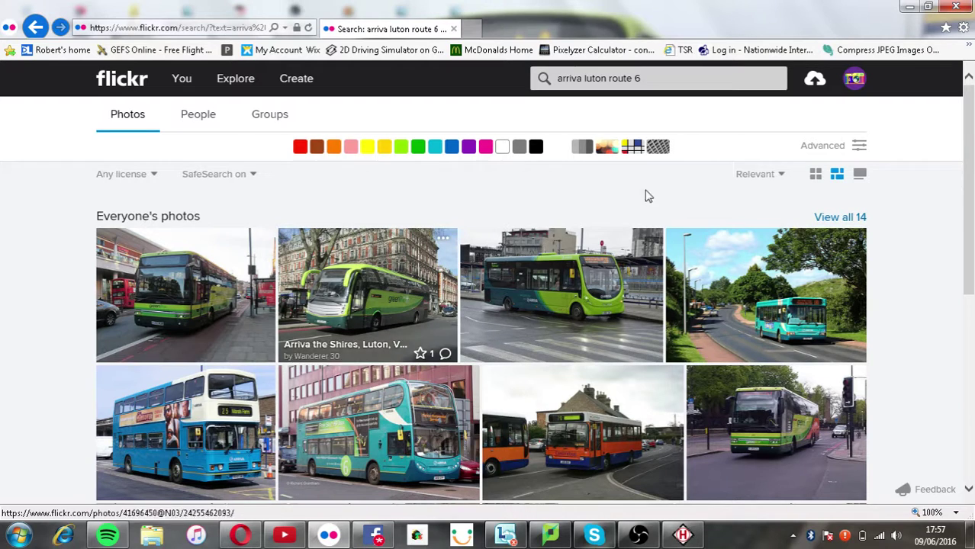
- Sort the search results by Date taken and scroll through them
click(766, 174)
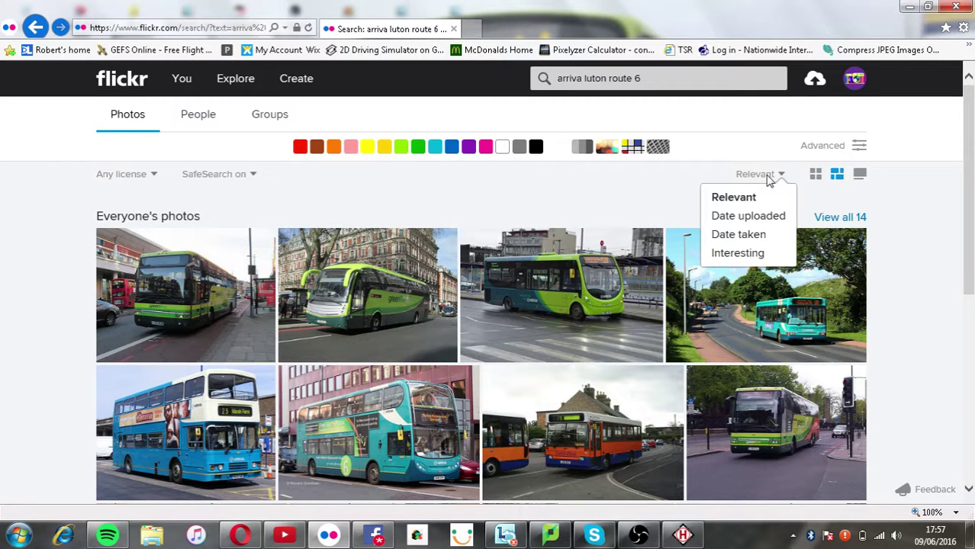
click(755, 237)
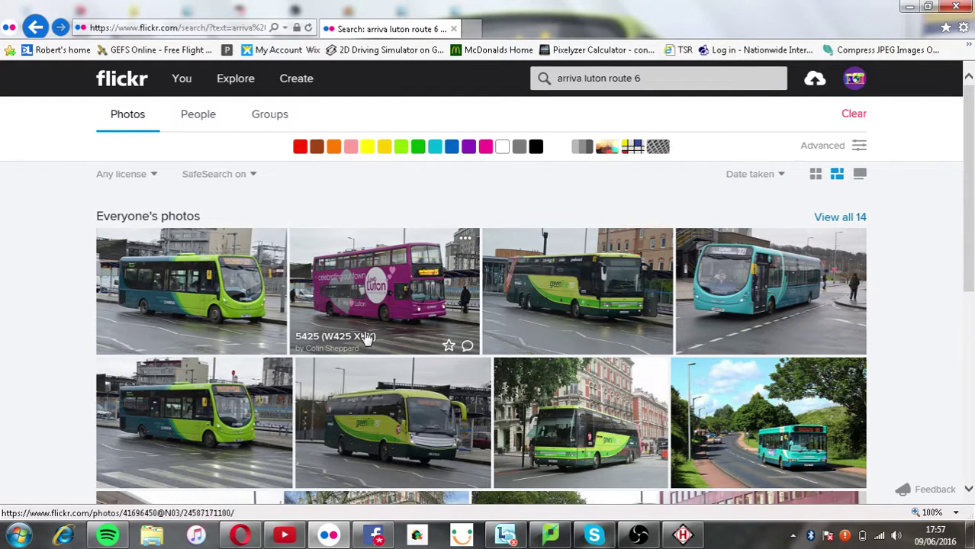
scroll(366, 336, down, 2)
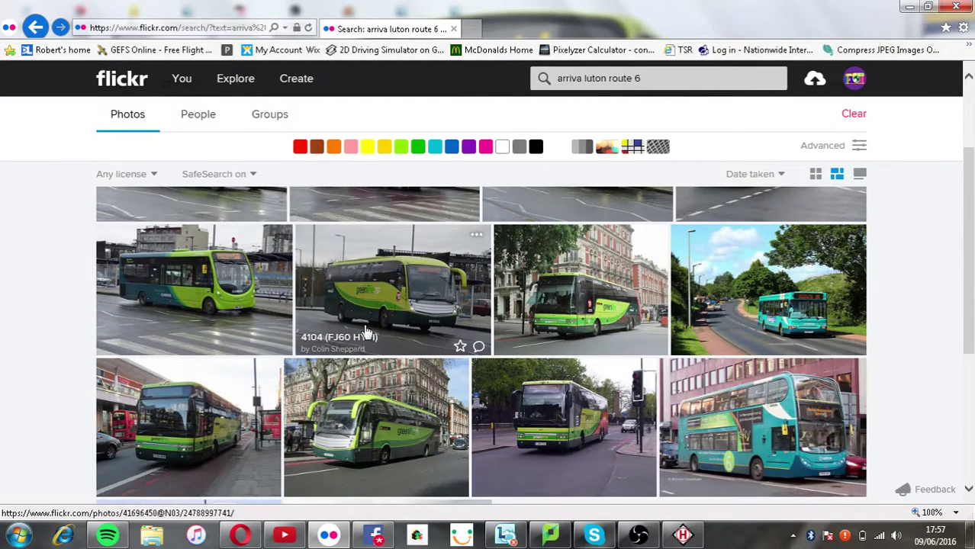
scroll(365, 334, down, 4)
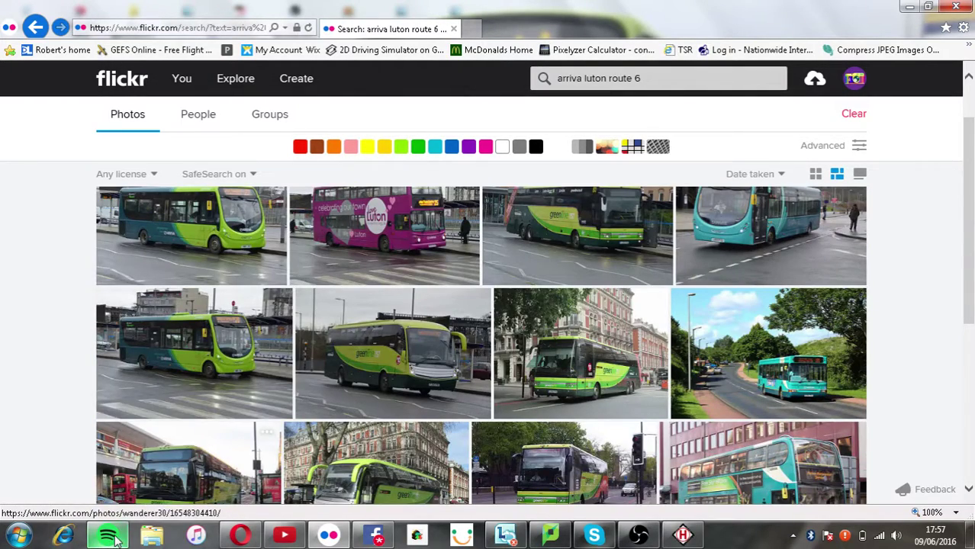
mouse_move(107, 534)
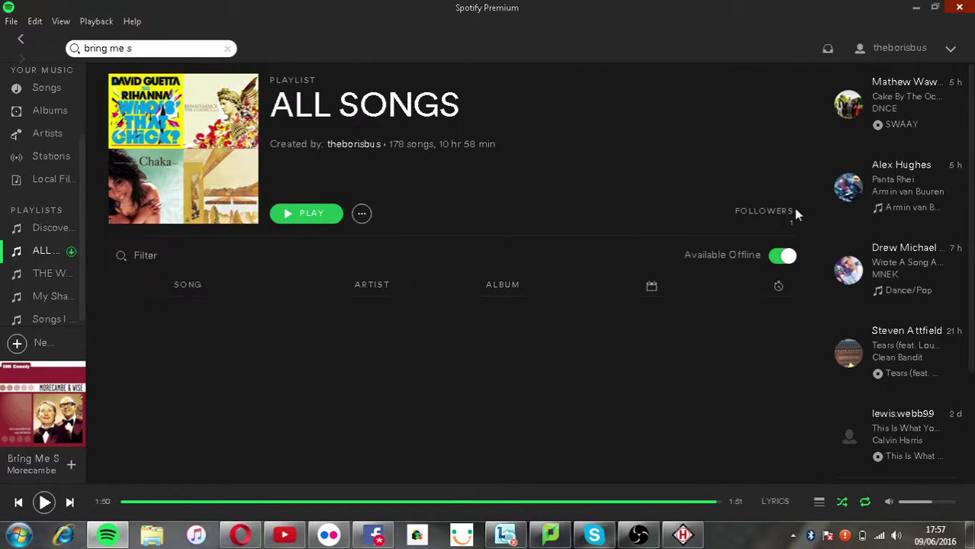
- Scroll the ALL SONGS playlist and play 'Freed from Desire' by Gala
drag(821, 72, 794, 218)
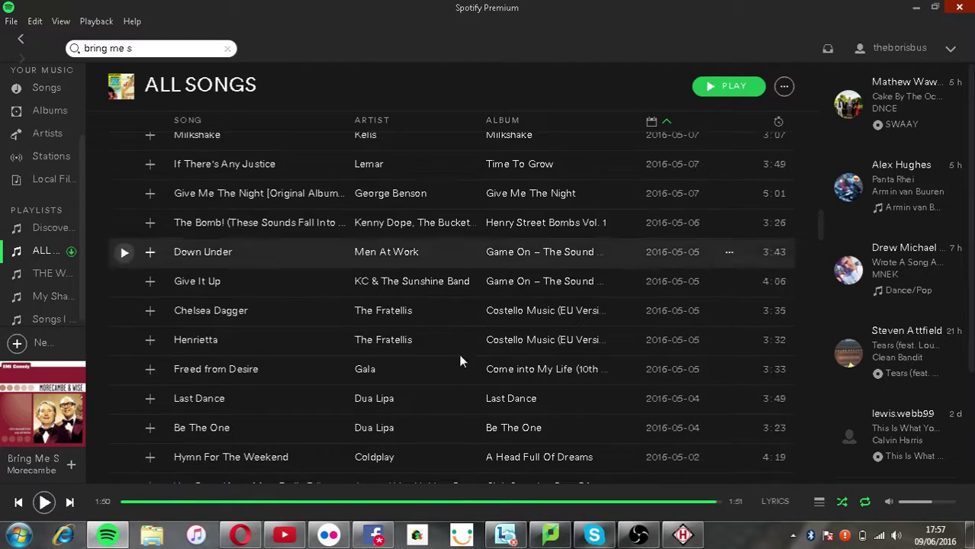
click(125, 369)
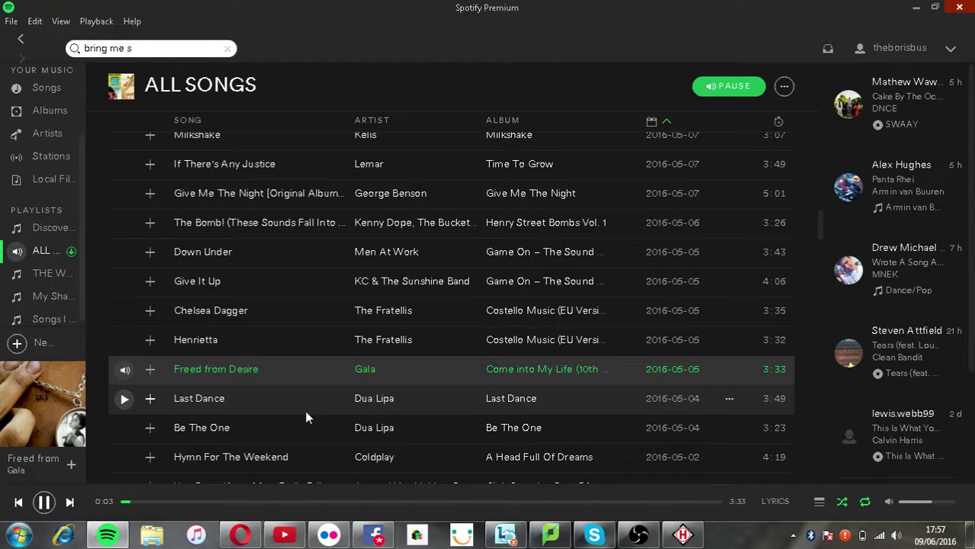
- Restore the HELEN Luton Town entry, pause Spotify, and bring the OBS window forward
click(971, 534)
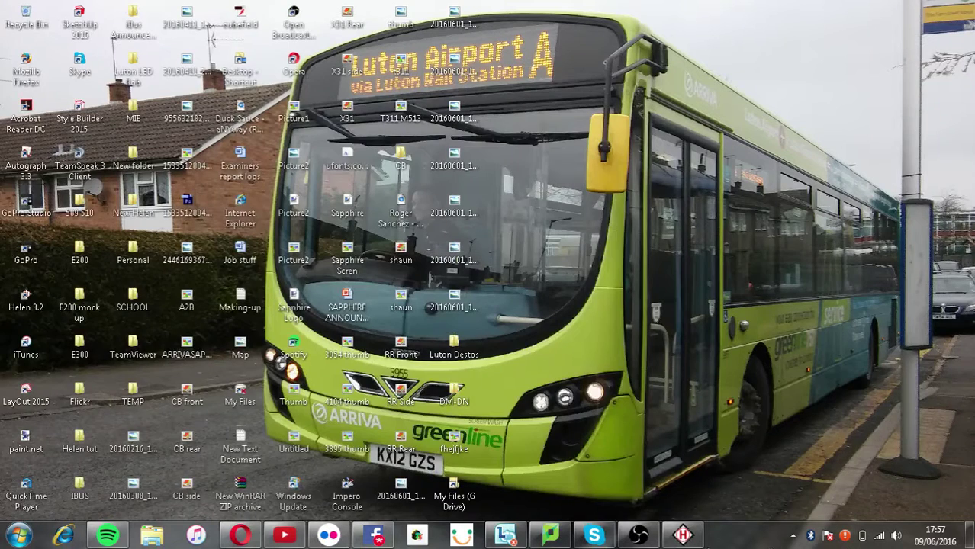
click(682, 535)
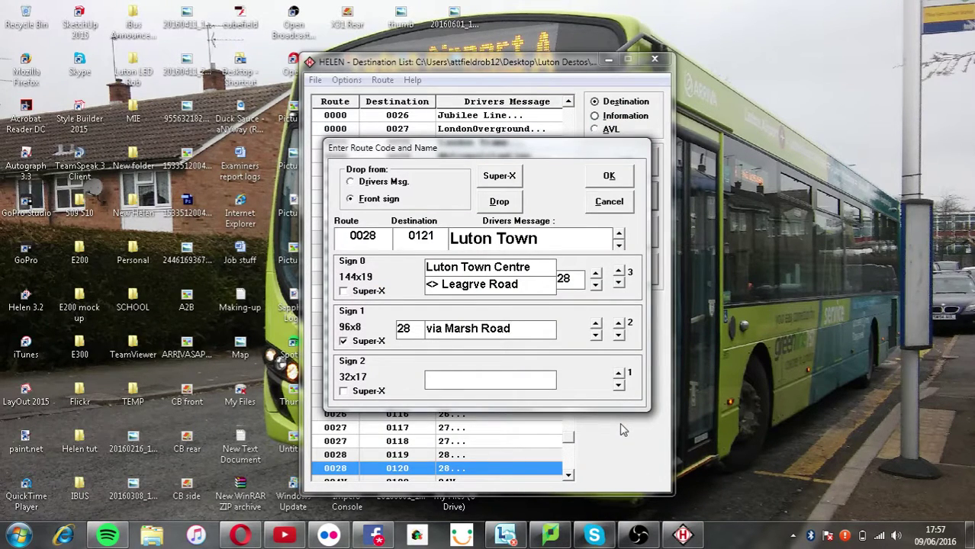
mouse_move(108, 535)
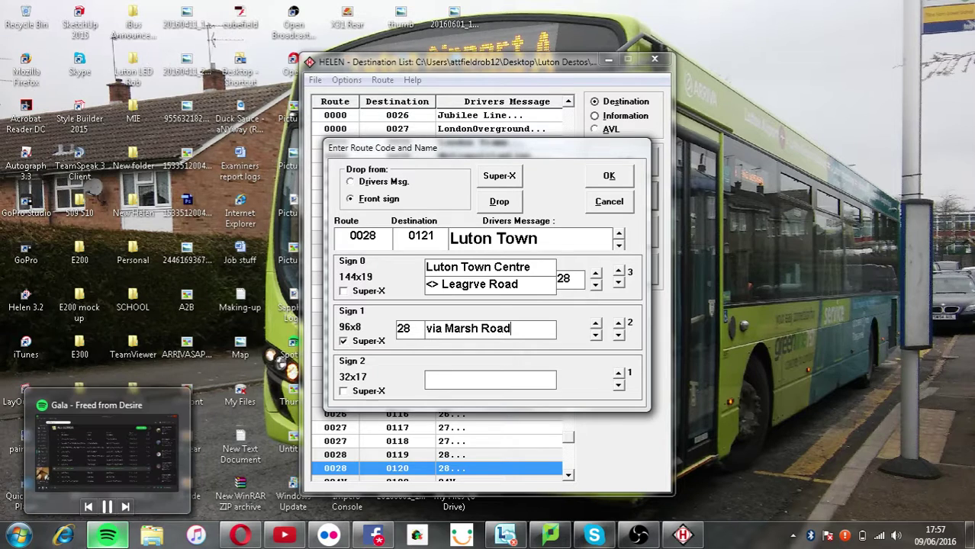
click(107, 506)
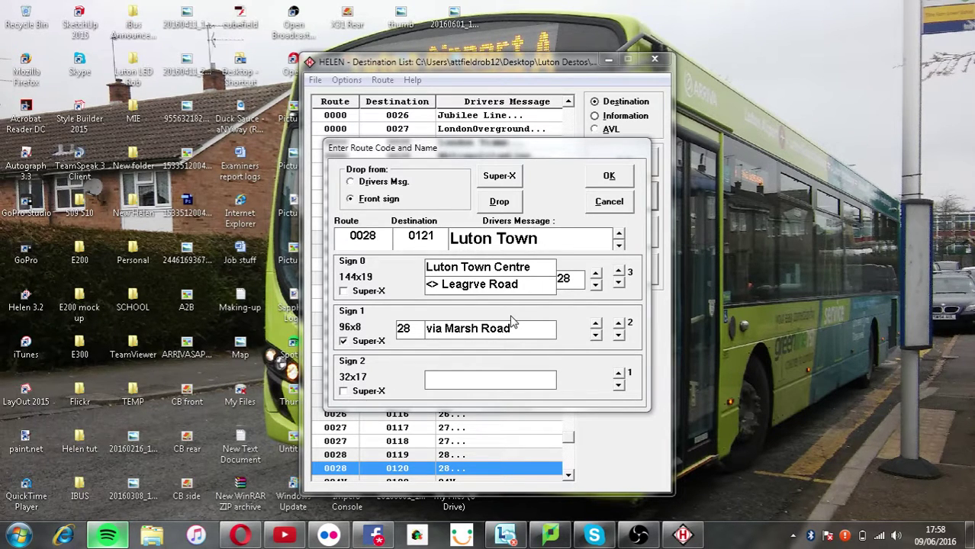
click(677, 451)
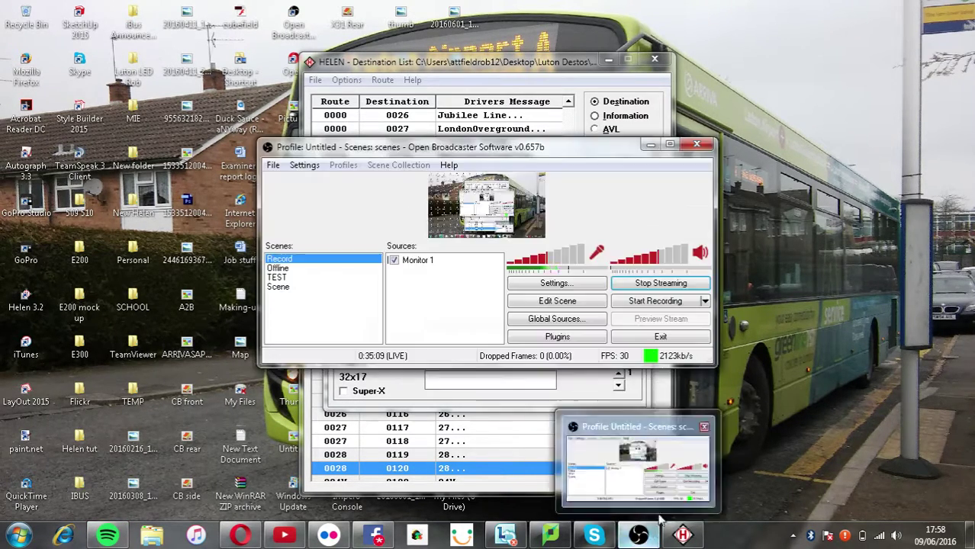